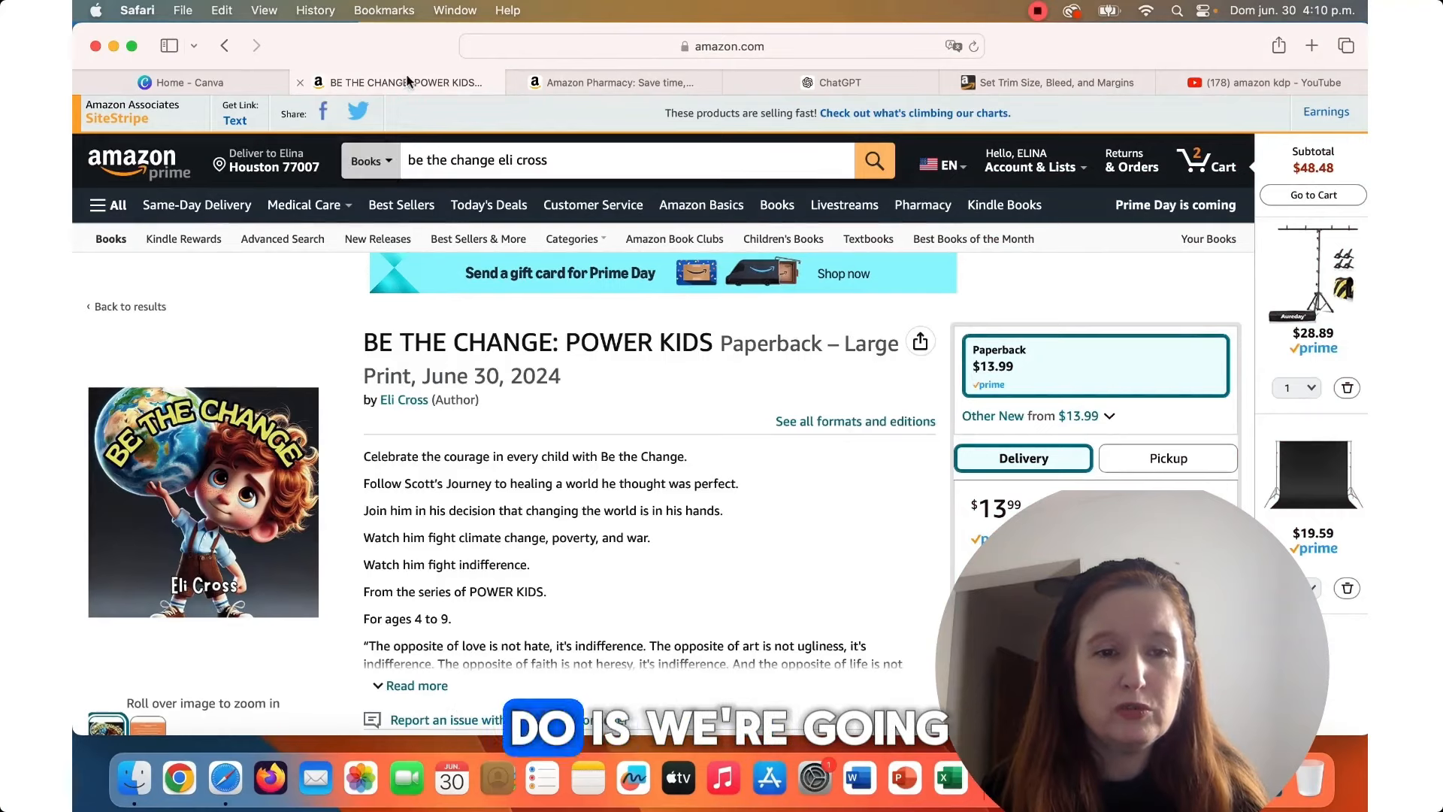
# Switch to the KDP help page on trim size, bleed and margins and skim its introduction and Trim Size section.
pyautogui.click(407, 79)
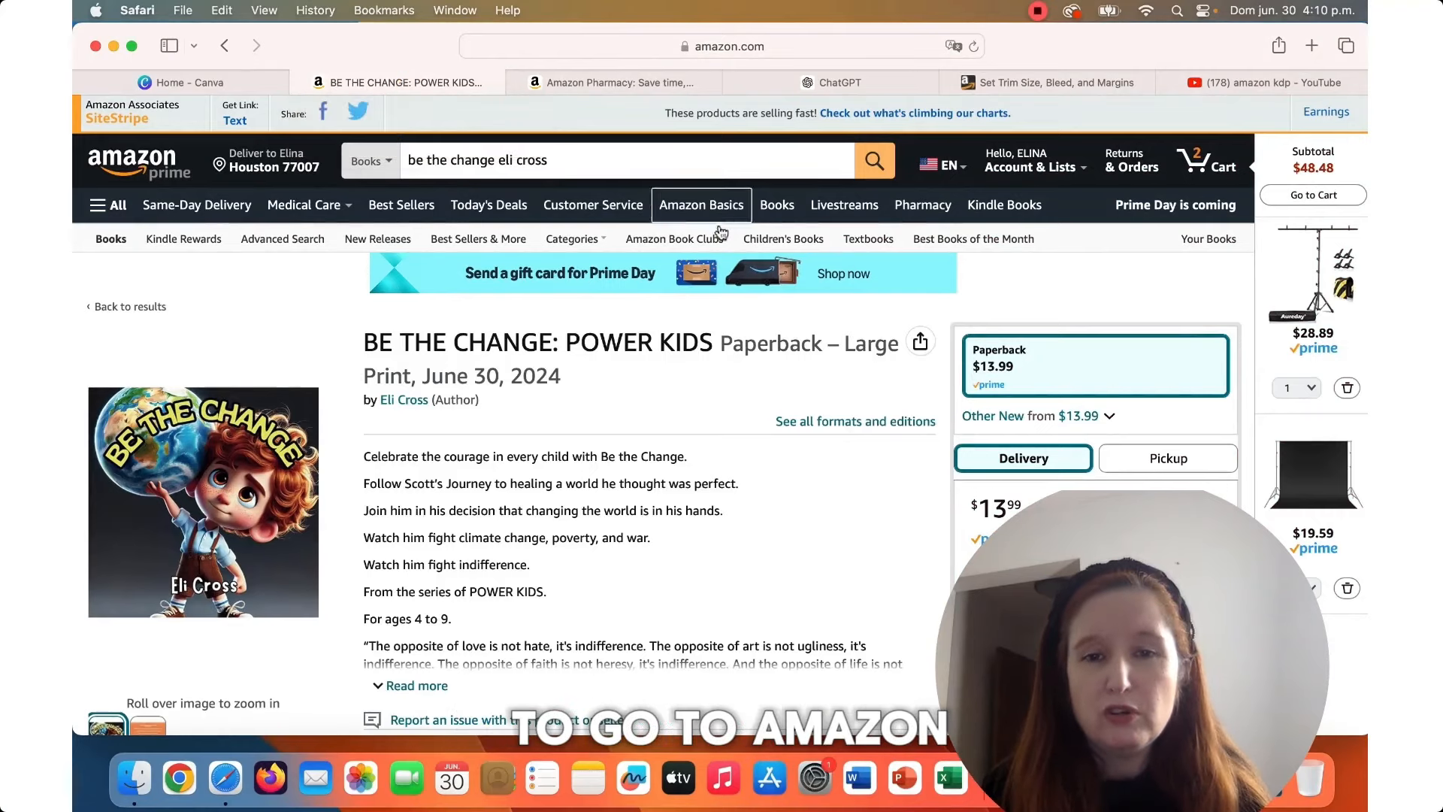
pyautogui.click(994, 81)
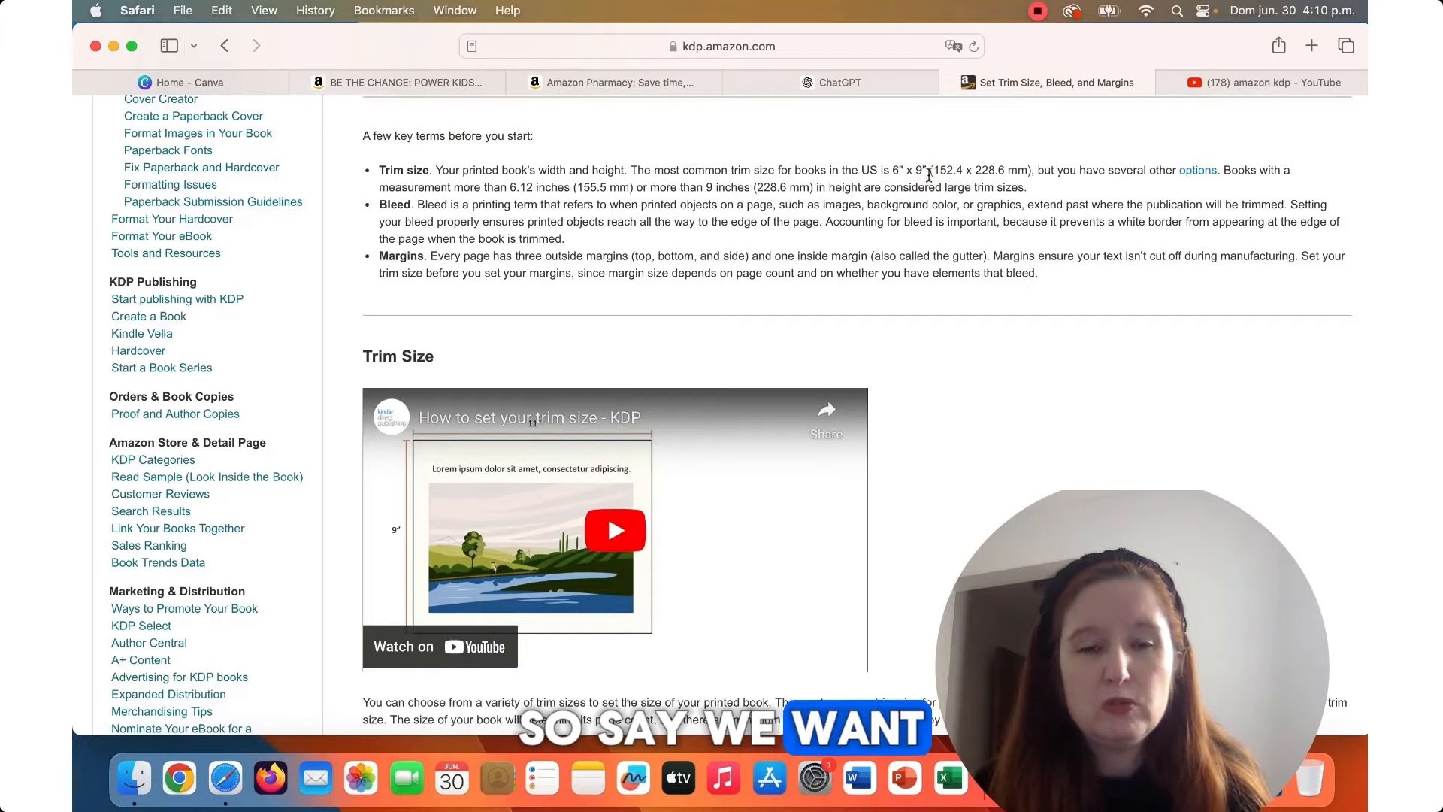
pyautogui.scroll(-5, 929, 175)
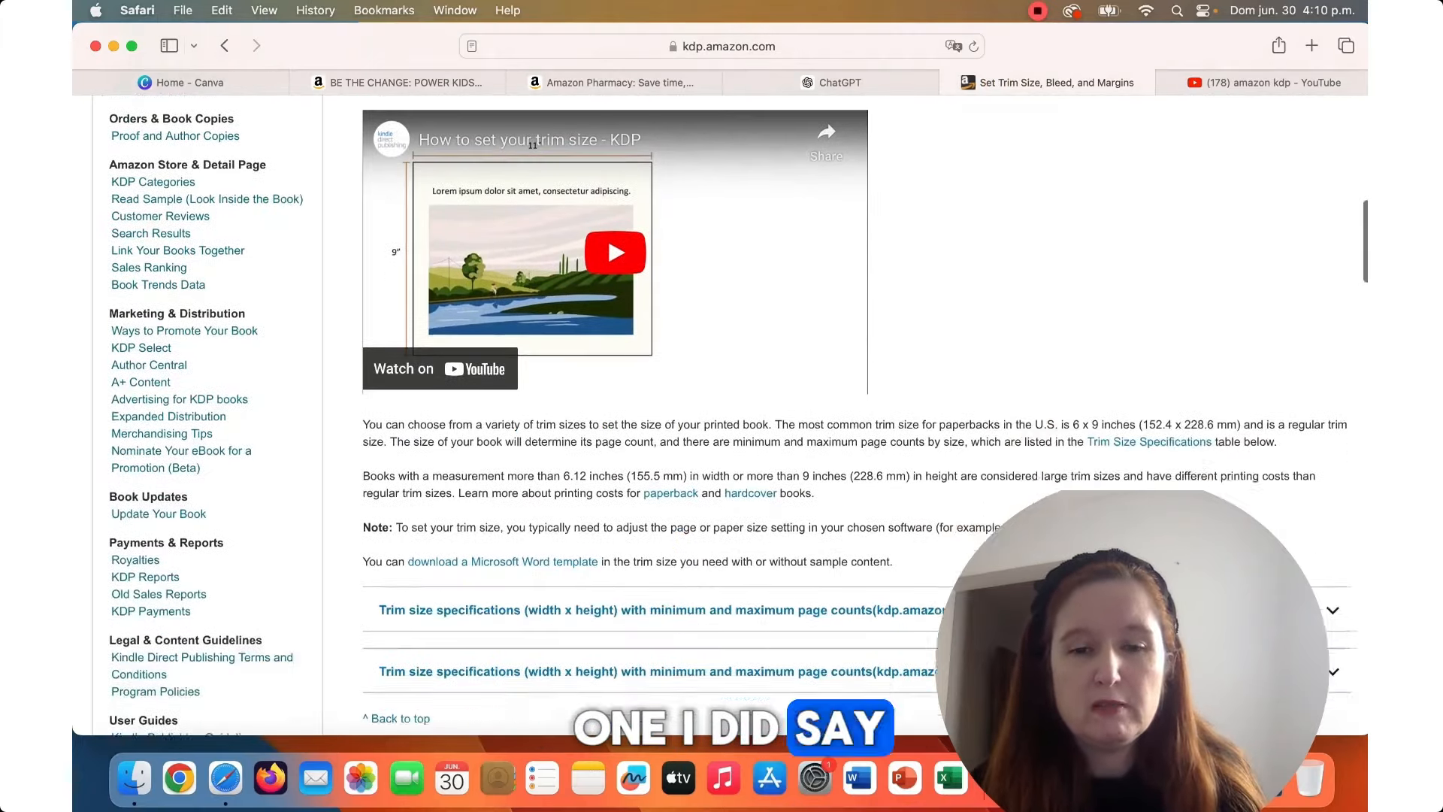
pyautogui.scroll(-1, 729, 379)
pyautogui.scroll(-2, 729, 380)
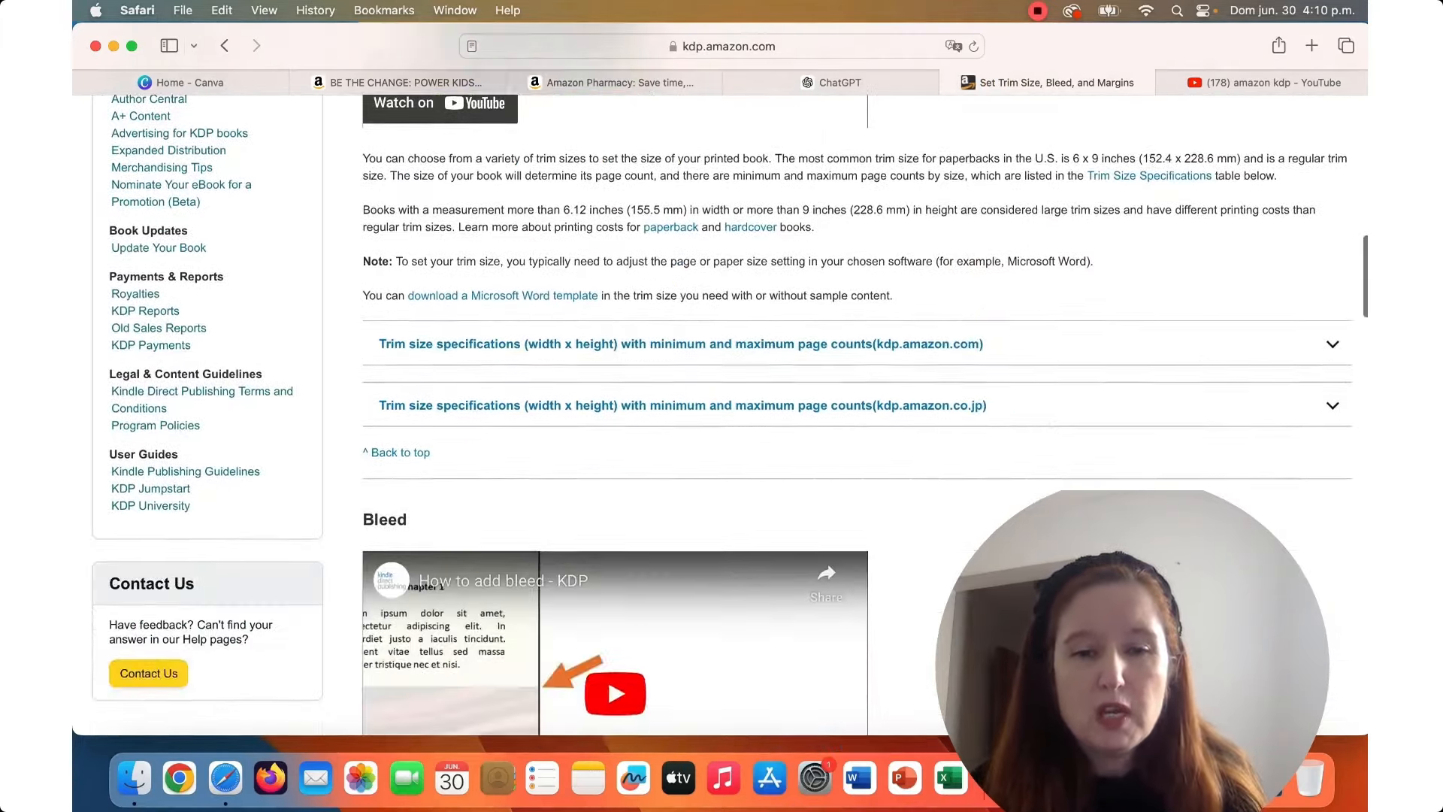
pyautogui.scroll(2, 729, 379)
pyautogui.scroll(15, 729, 380)
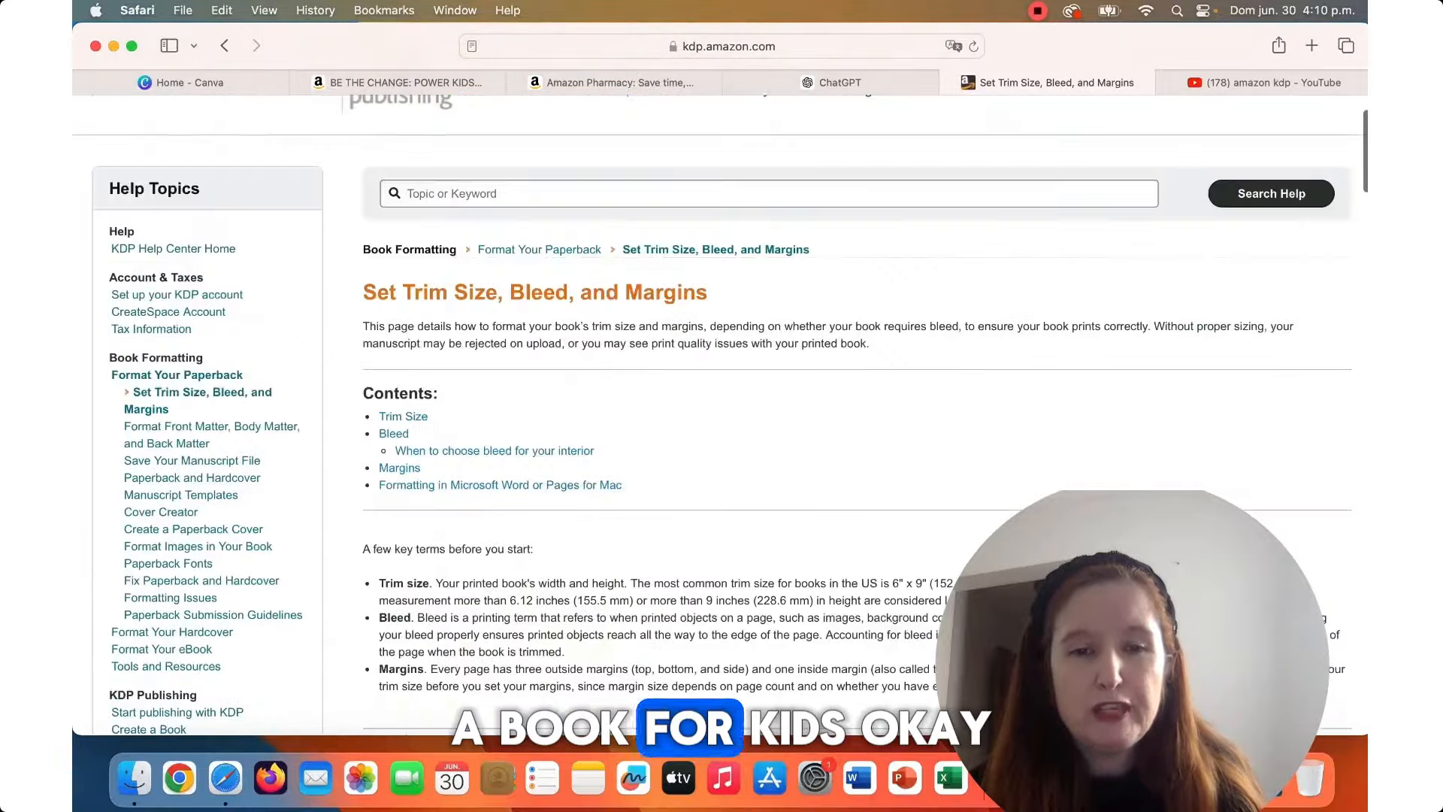
pyautogui.scroll(-2, 729, 379)
pyautogui.scroll(2, 729, 380)
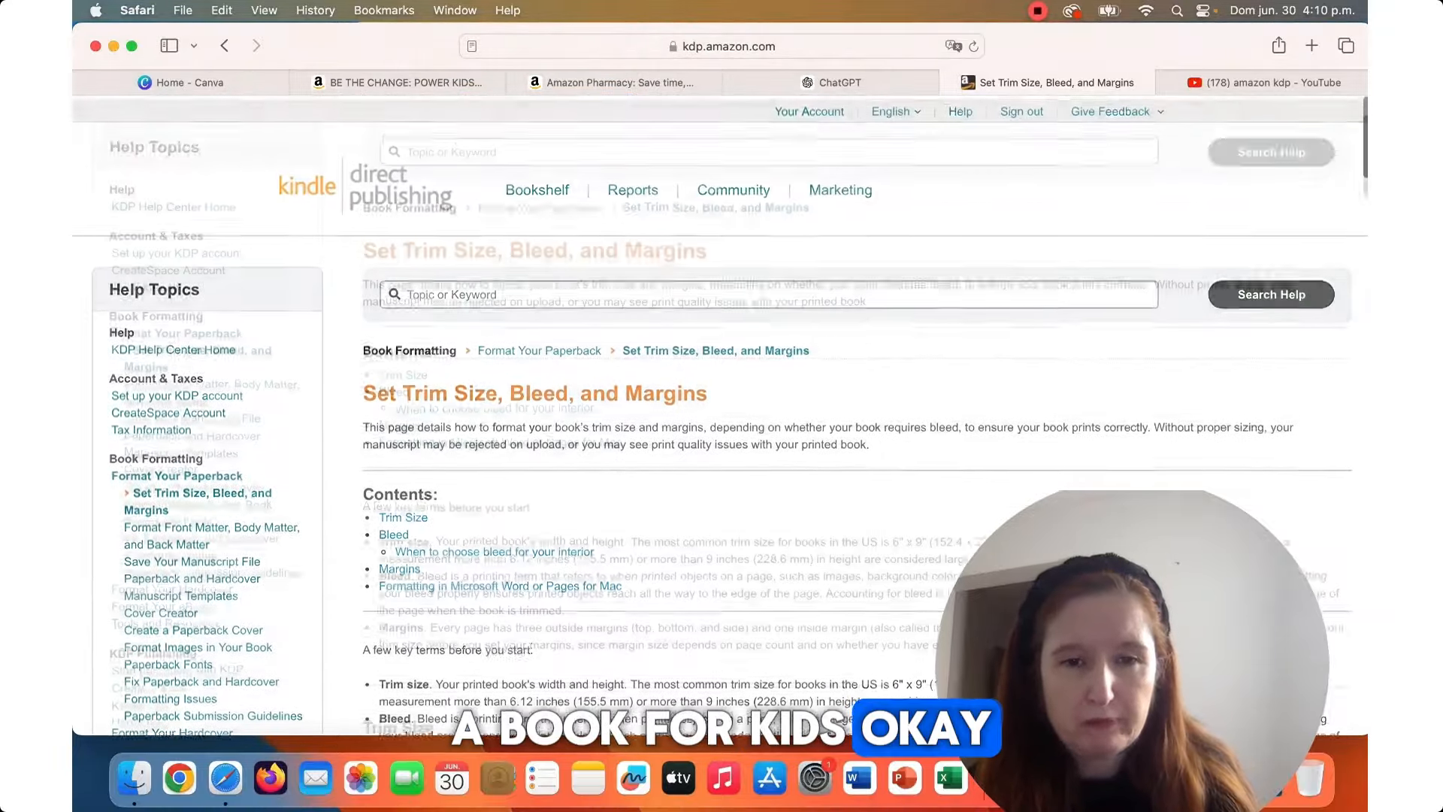
pyautogui.scroll(-2, 729, 380)
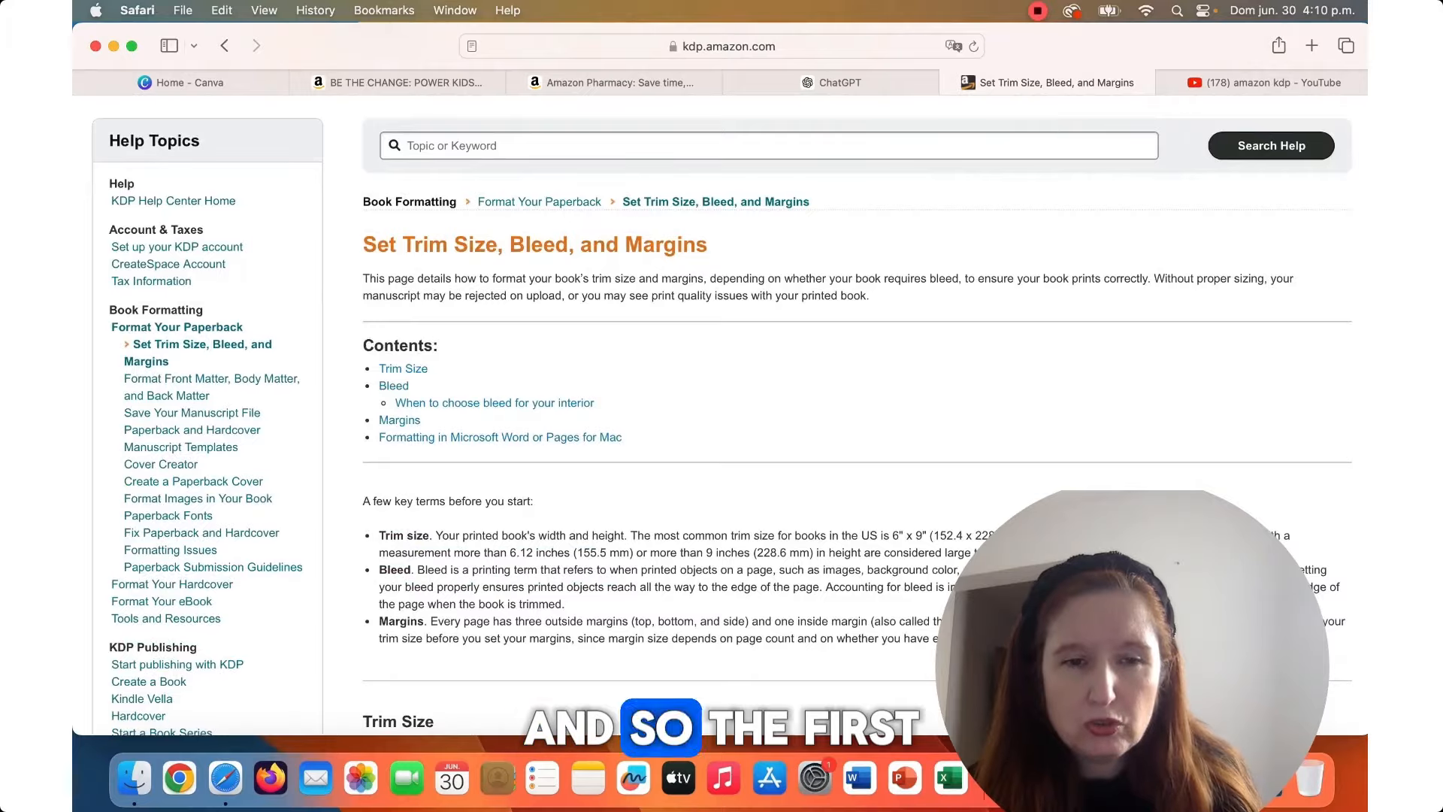
# Expand the kdp.amazon.com trim size specifications and review the paperback sizes with their page count ranges.
pyautogui.scroll(-10, 729, 379)
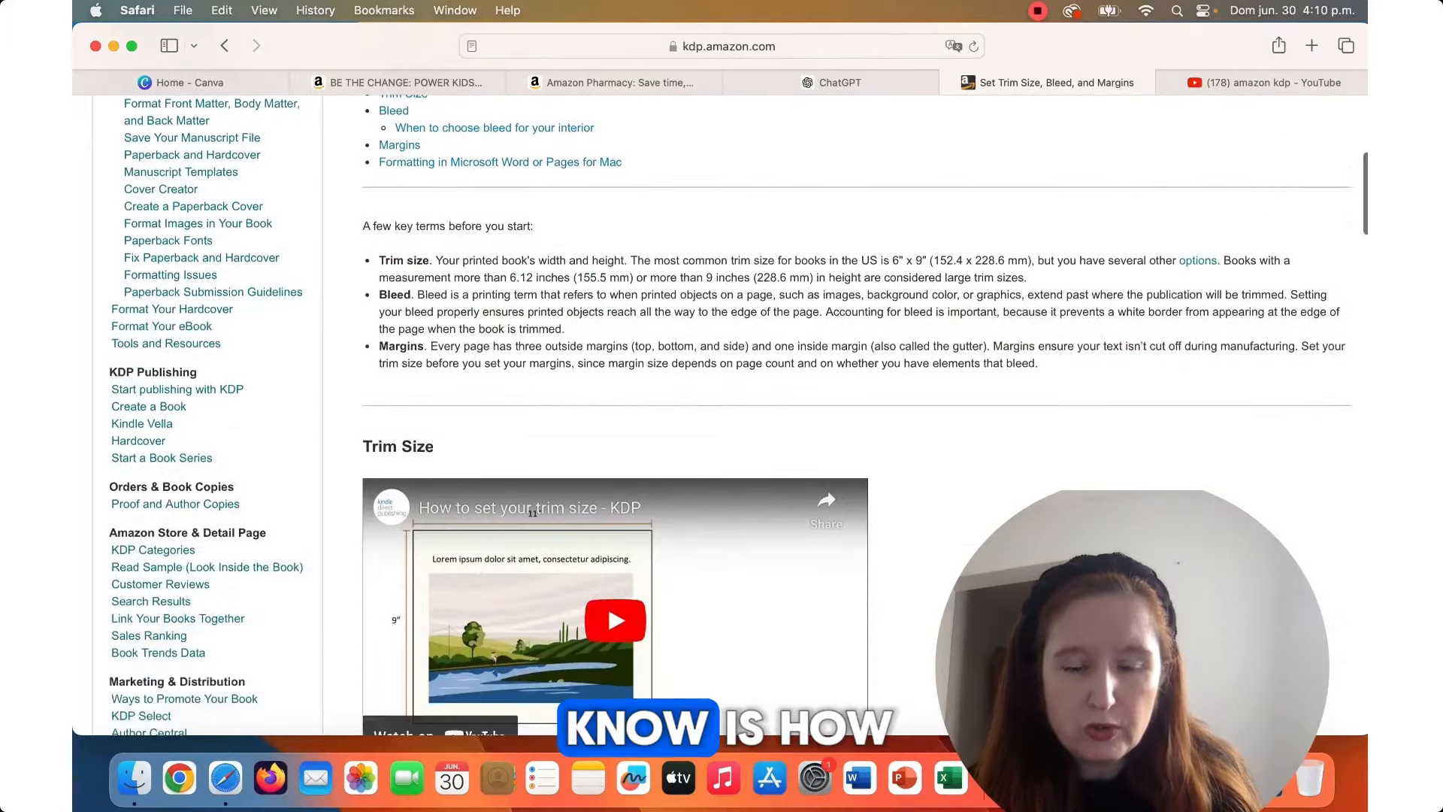
pyautogui.scroll(-10, 729, 379)
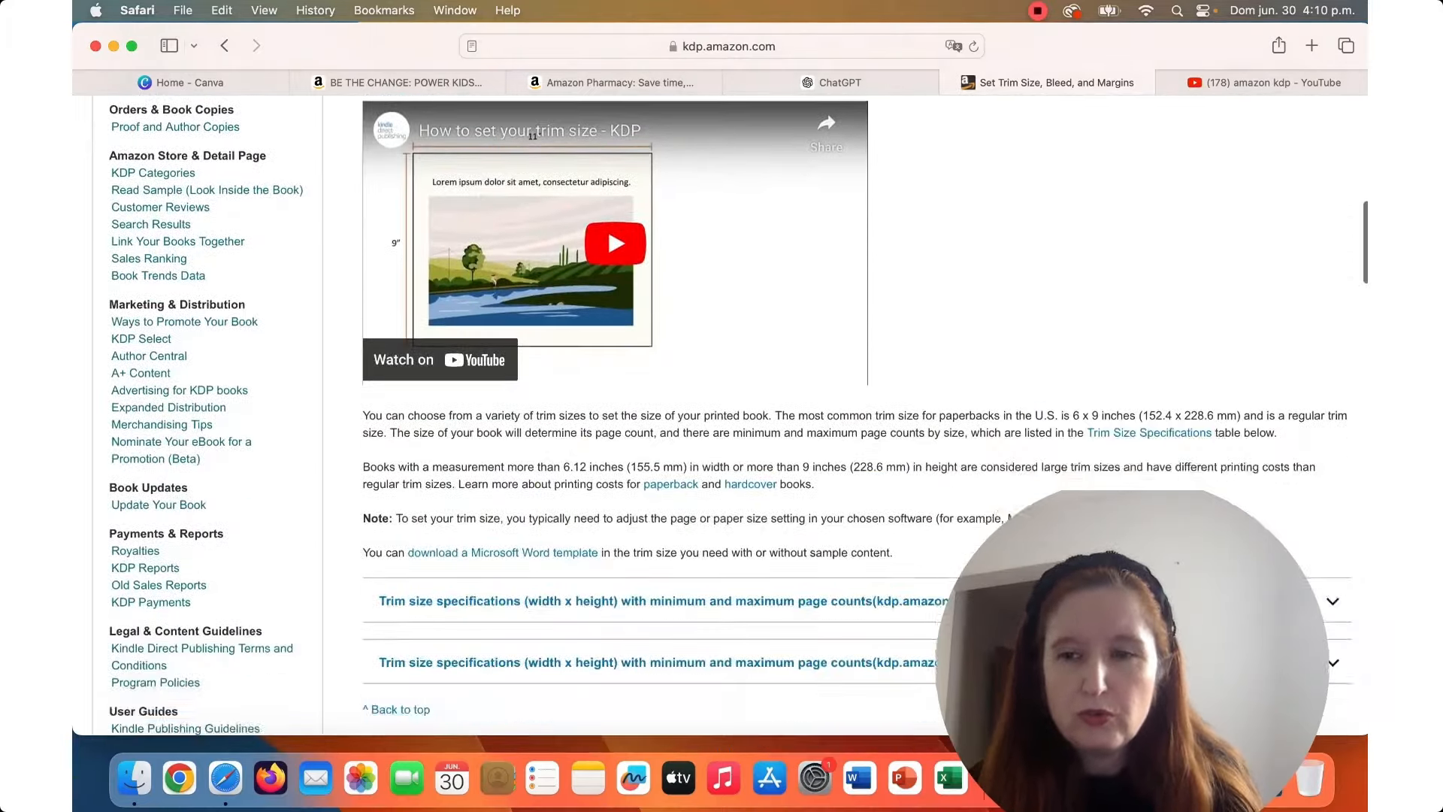
pyautogui.scroll(-2, 729, 379)
pyautogui.scroll(-3, 729, 380)
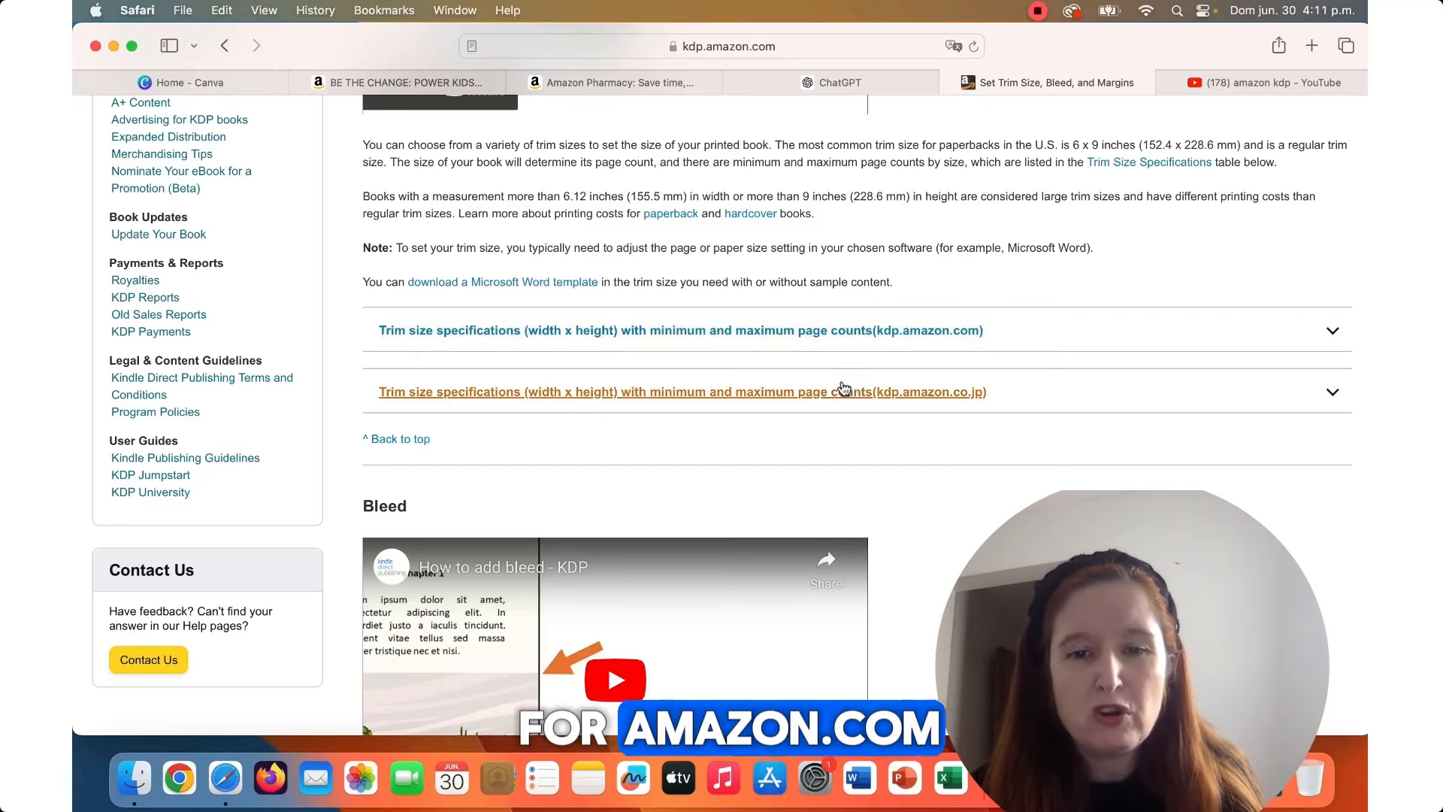
pyautogui.click(831, 332)
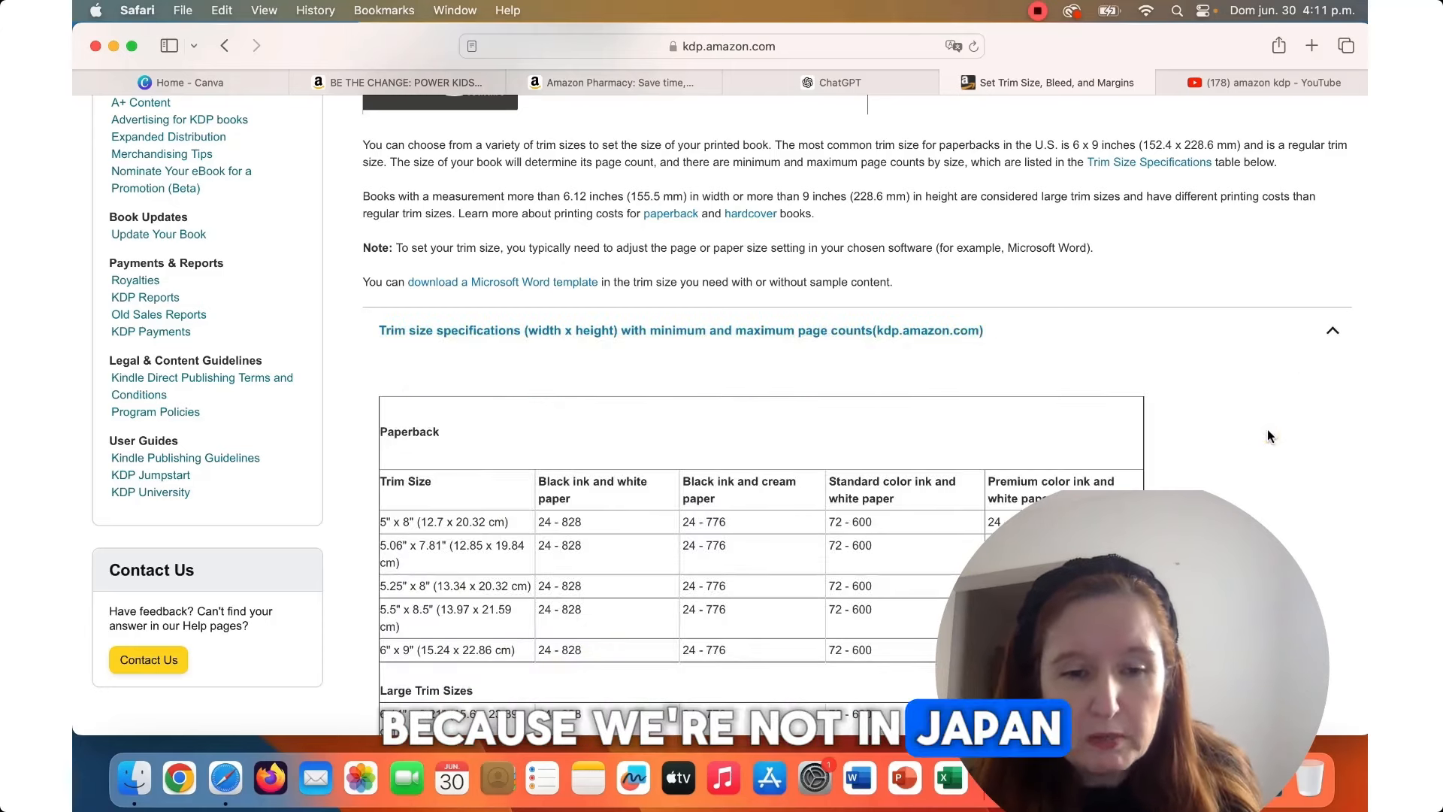
pyautogui.scroll(-10, 1268, 436)
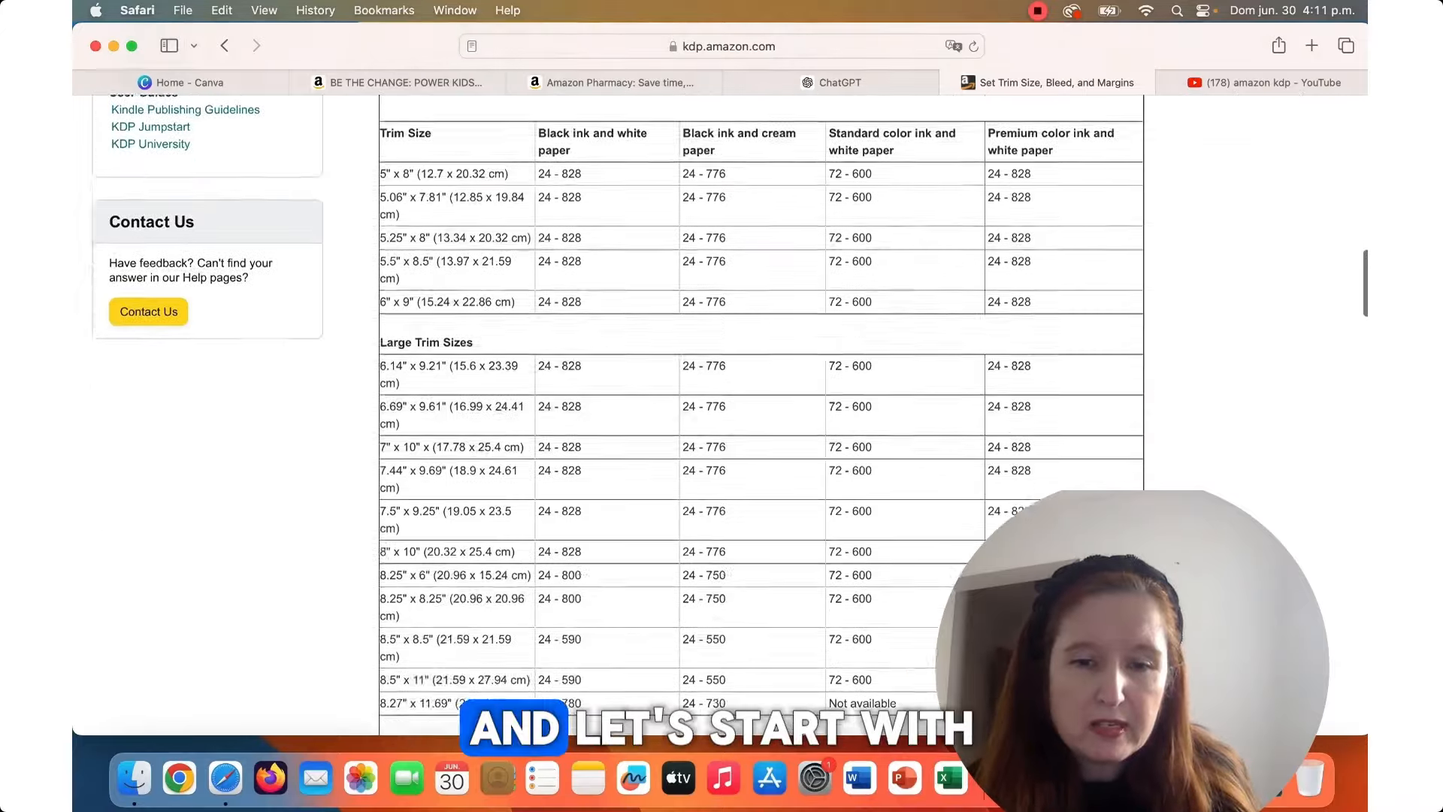
# Examine the Bleed section and expand the kdp.amazon.com examples of page size with and without bleed.
pyautogui.scroll(-10, 1268, 436)
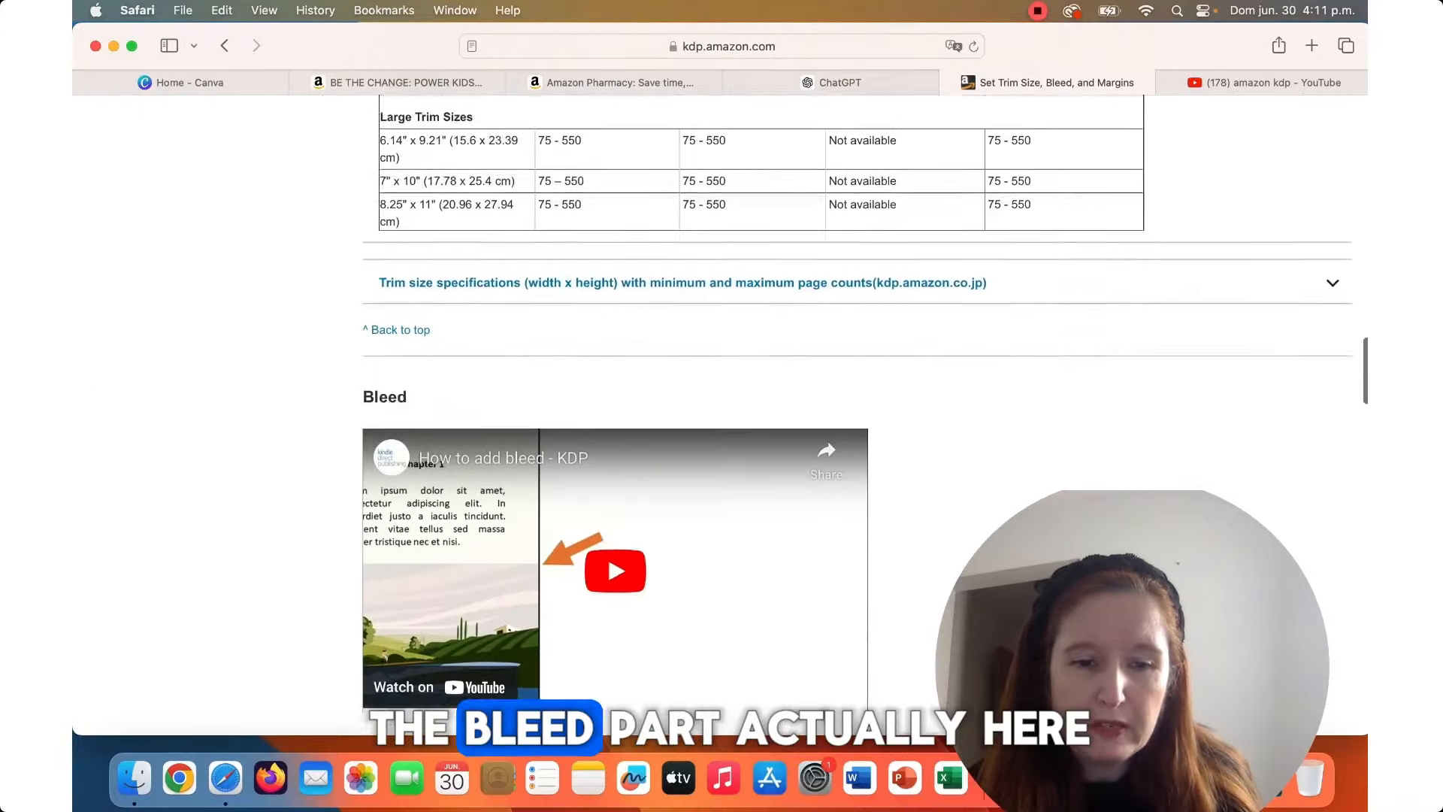
pyautogui.scroll(-4, 856, 414)
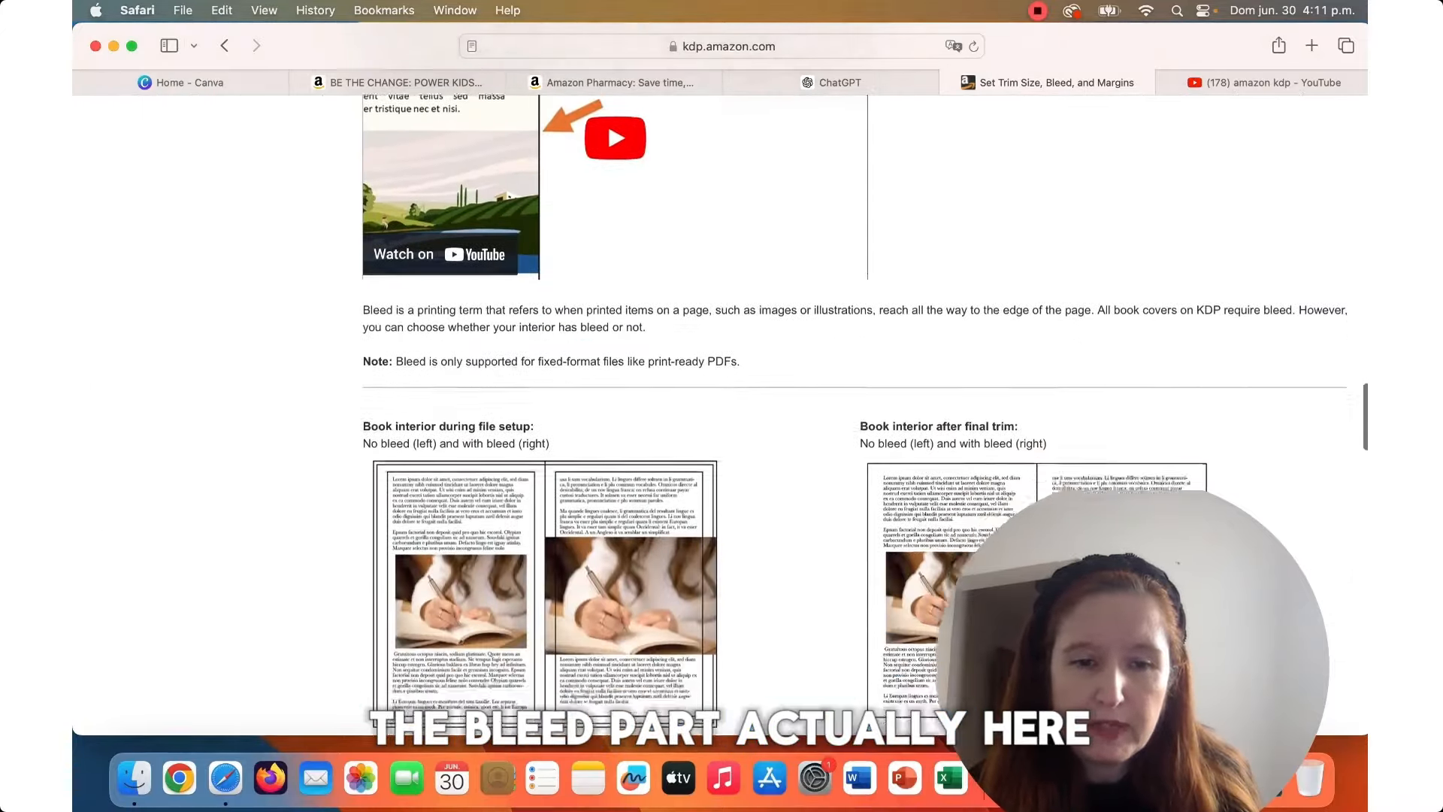
pyautogui.scroll(-1, 857, 414)
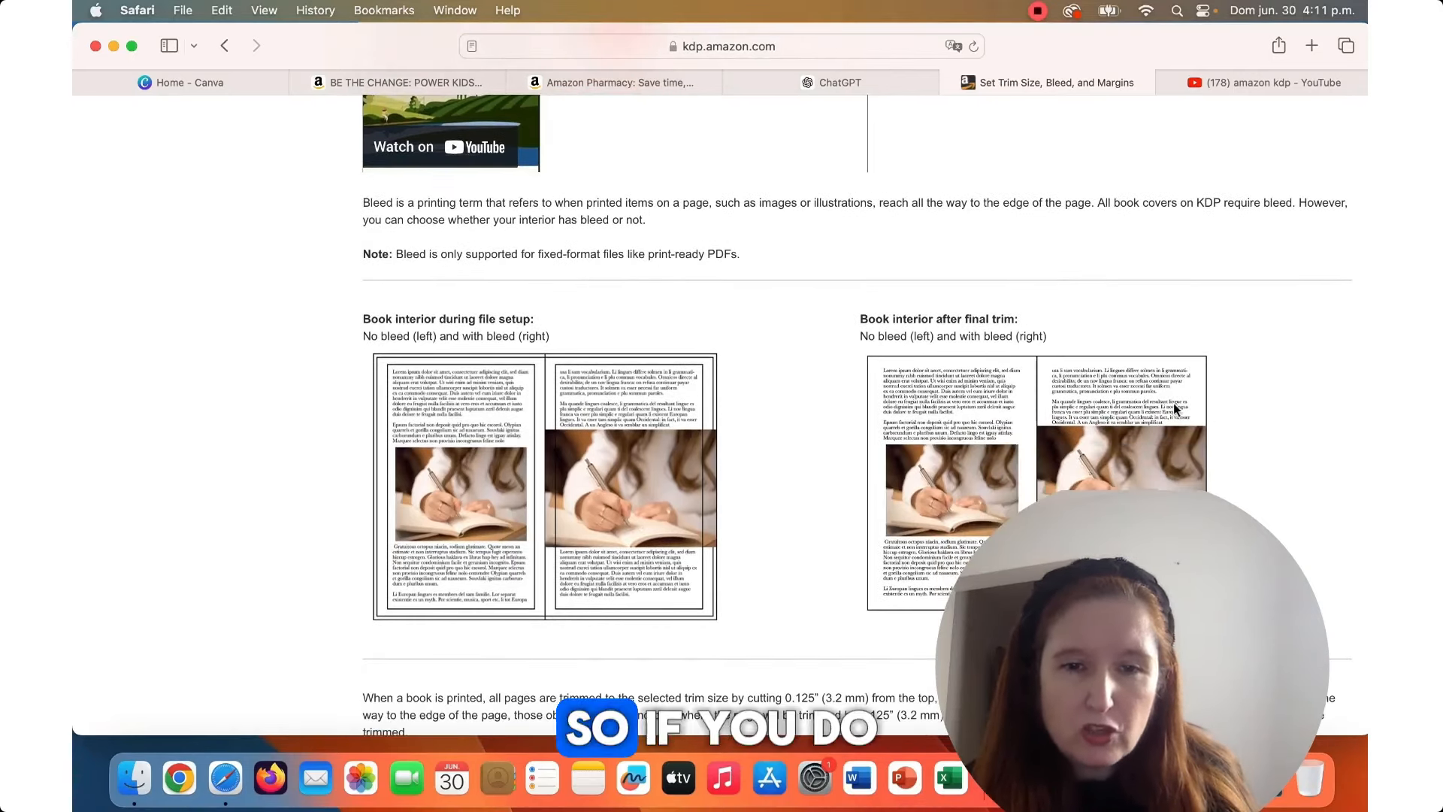
pyautogui.scroll(-2, 1173, 403)
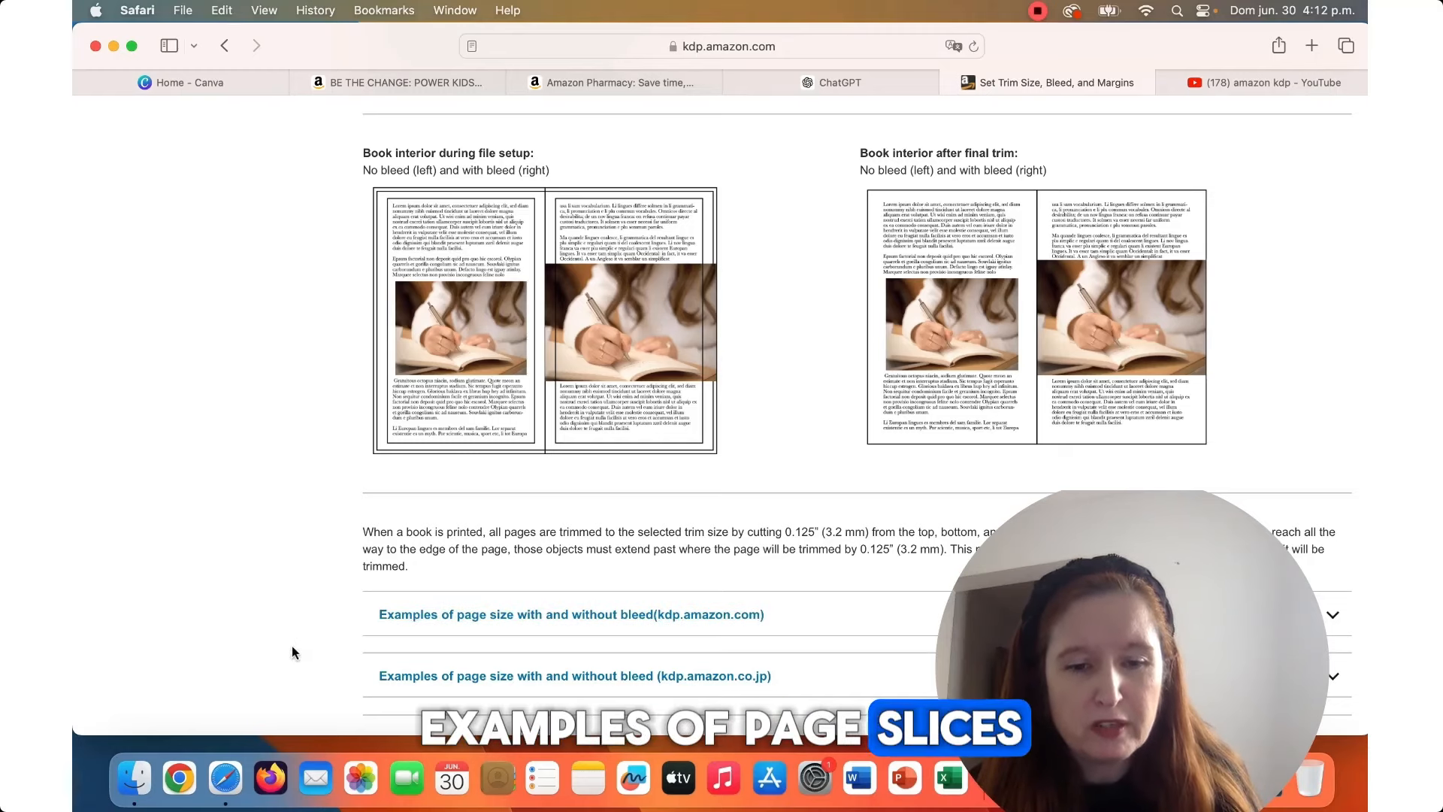
pyautogui.click(686, 620)
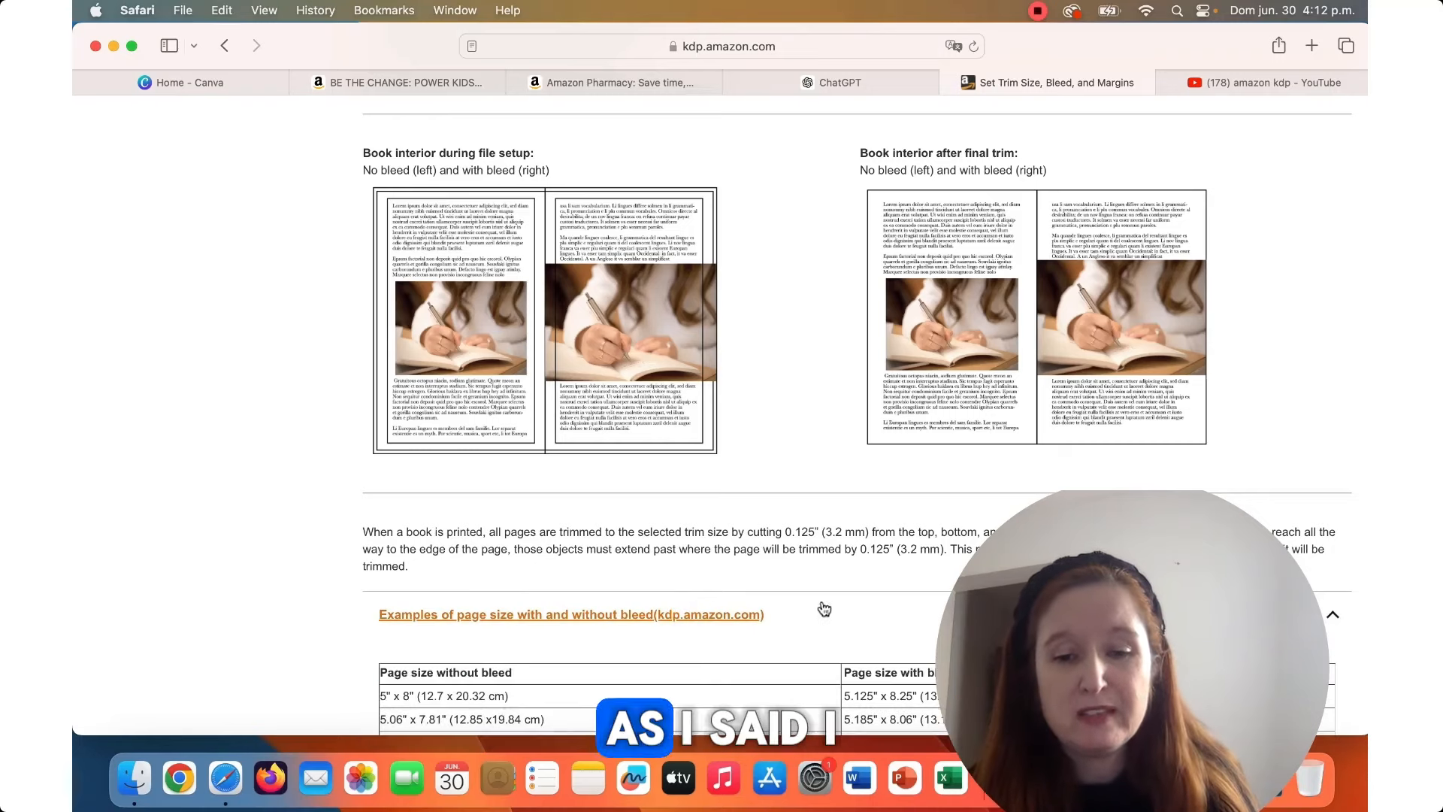
pyautogui.click(861, 614)
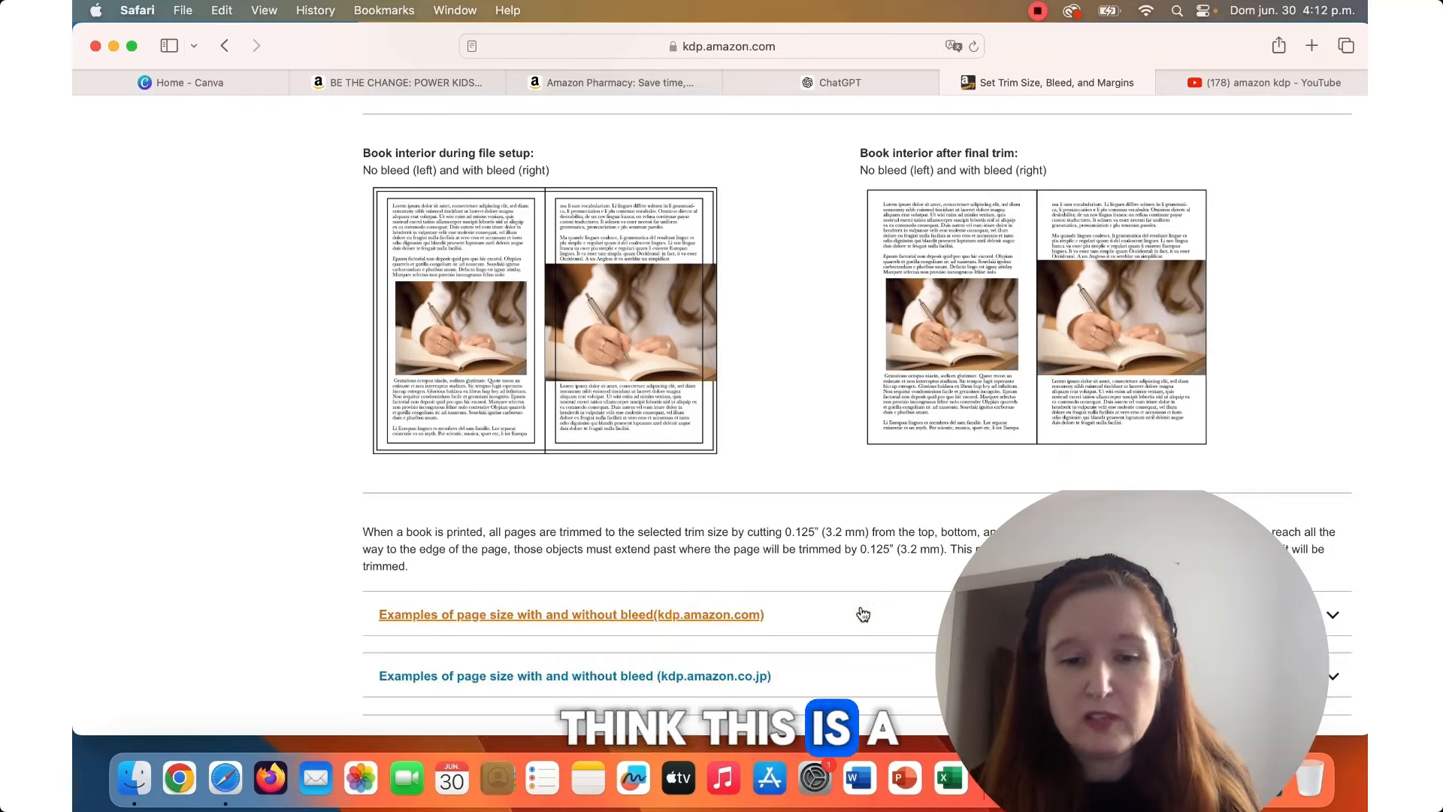
pyautogui.click(862, 614)
pyautogui.scroll(-4, 861, 612)
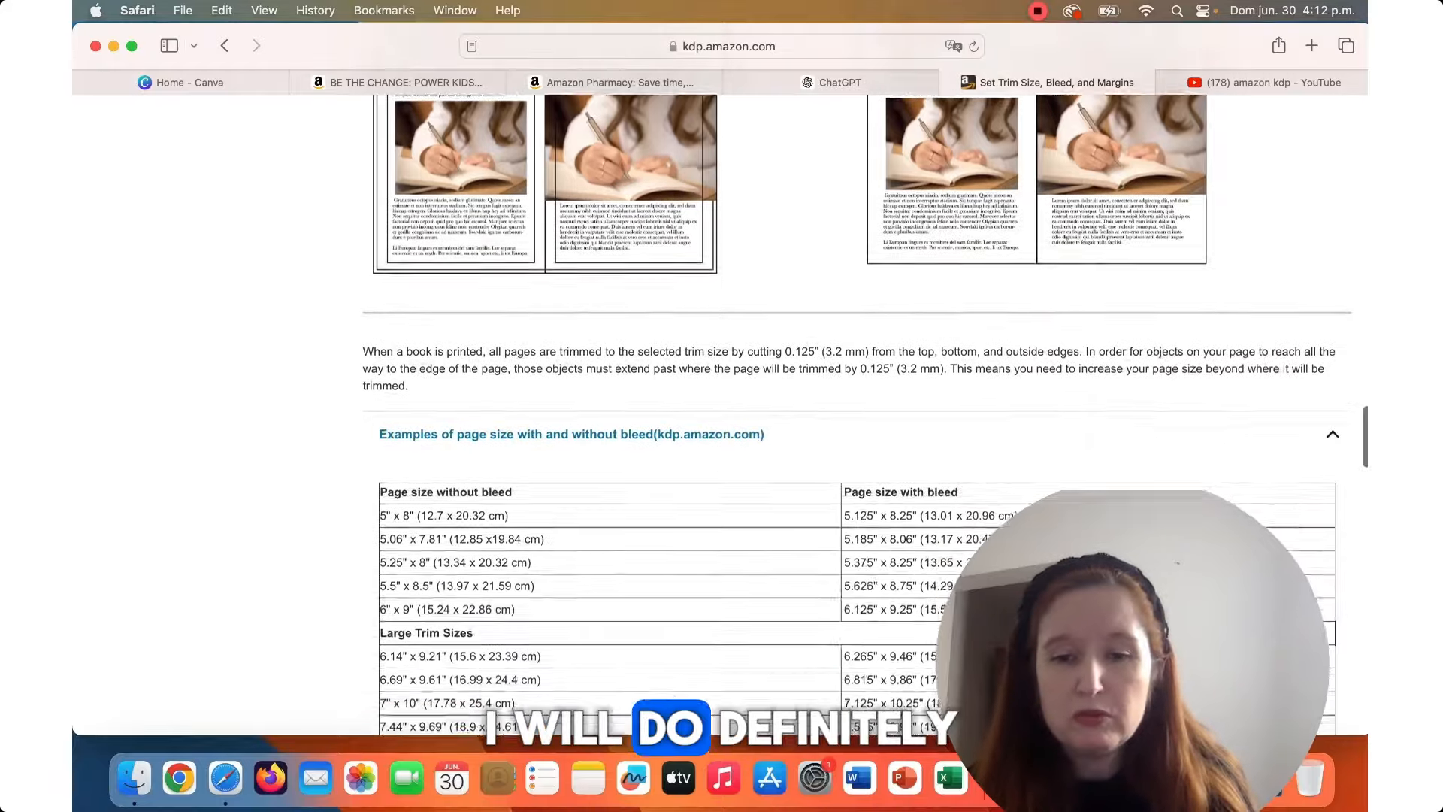
pyautogui.scroll(-5, 861, 613)
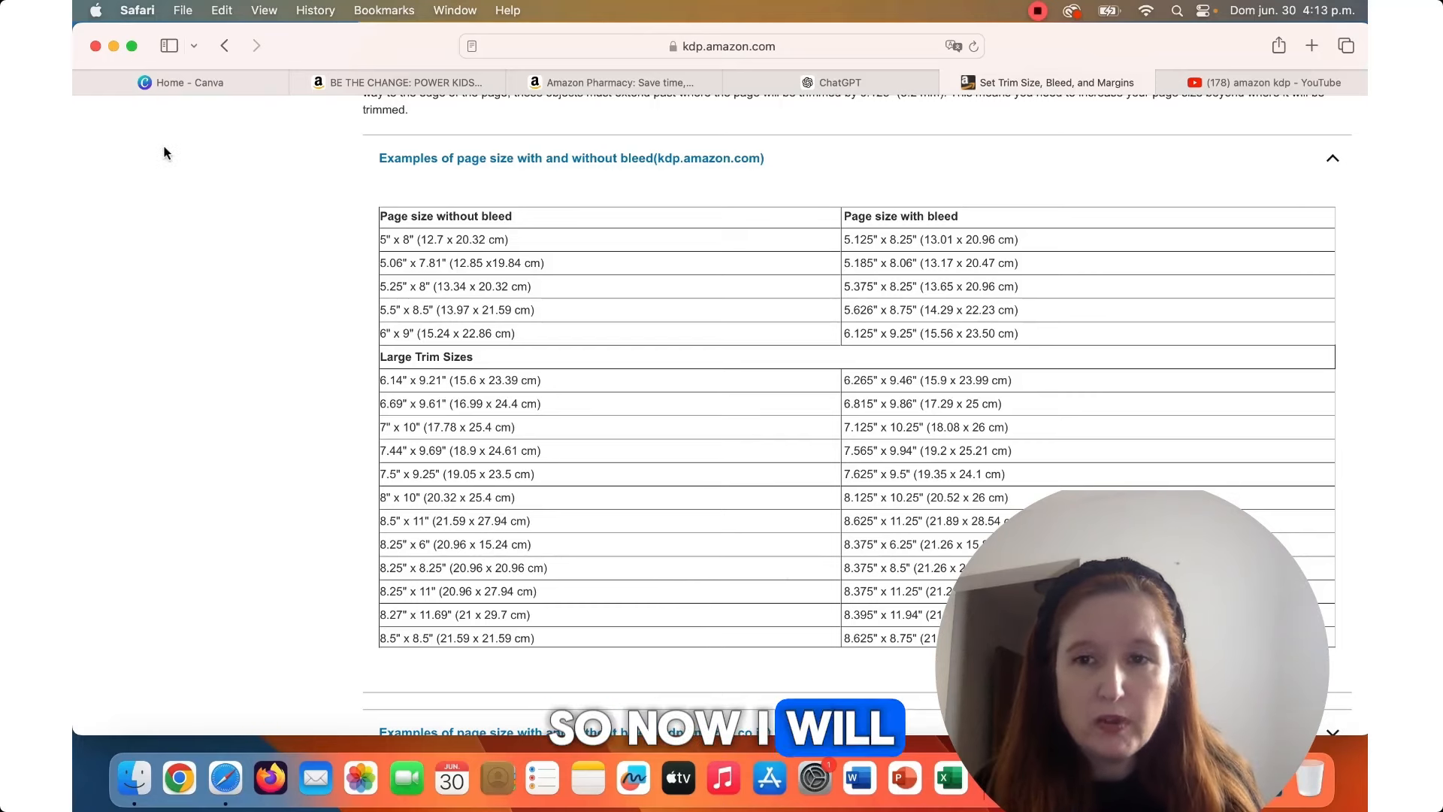
# Switch to Canva and create a new custom-size design of 8.625 × 8.75 in, checking the size against the KDP bleed table.
pyautogui.click(184, 83)
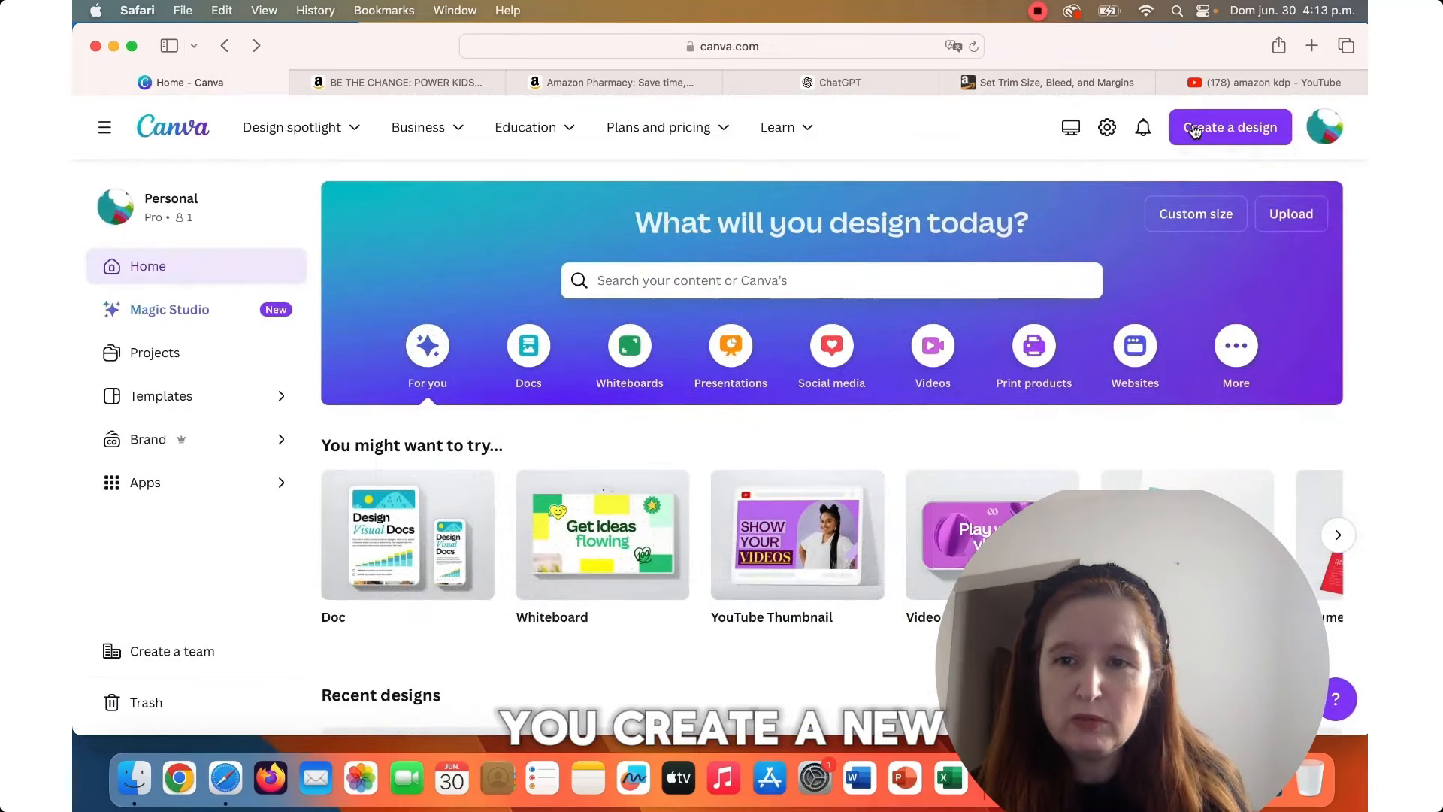
pyautogui.click(1184, 217)
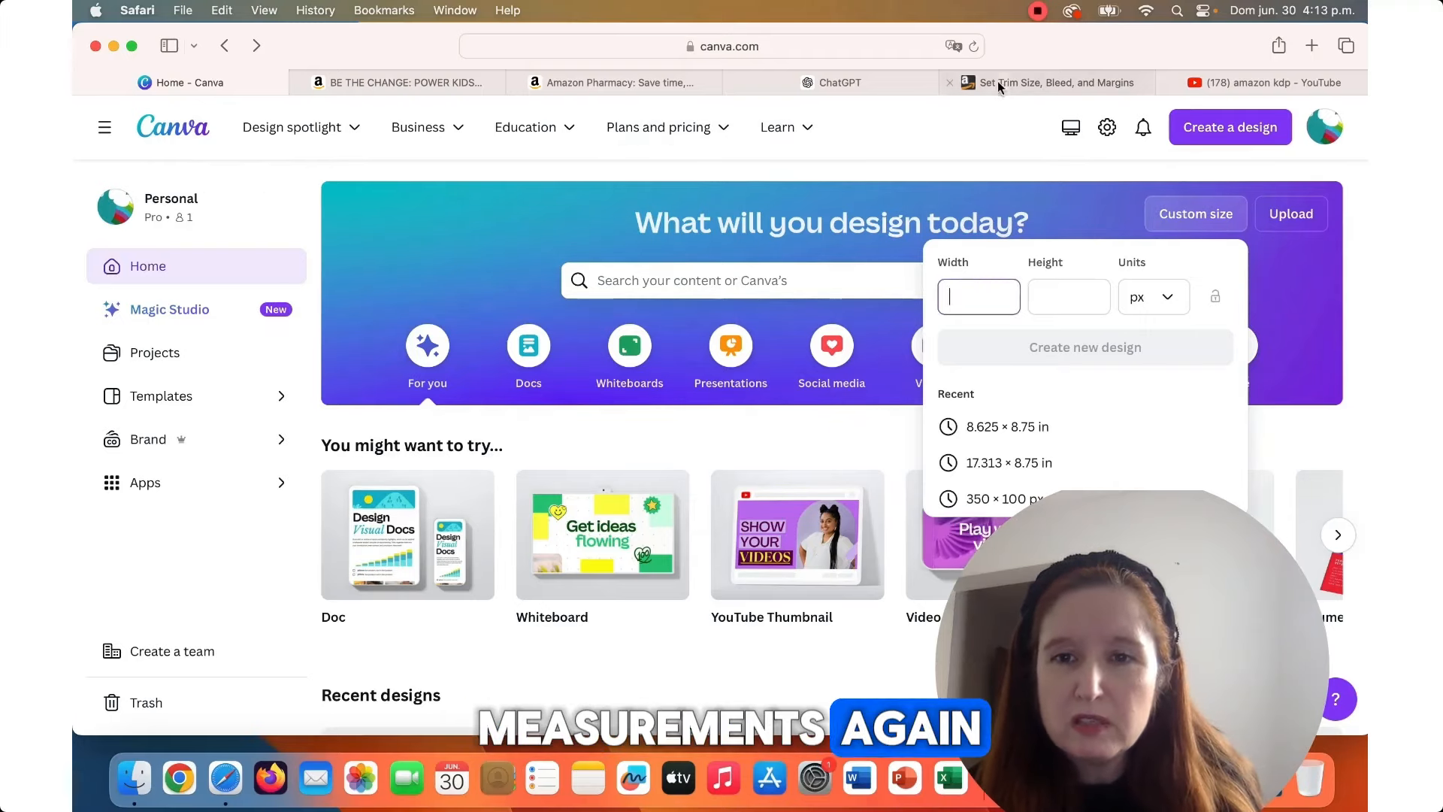
pyautogui.click(1001, 80)
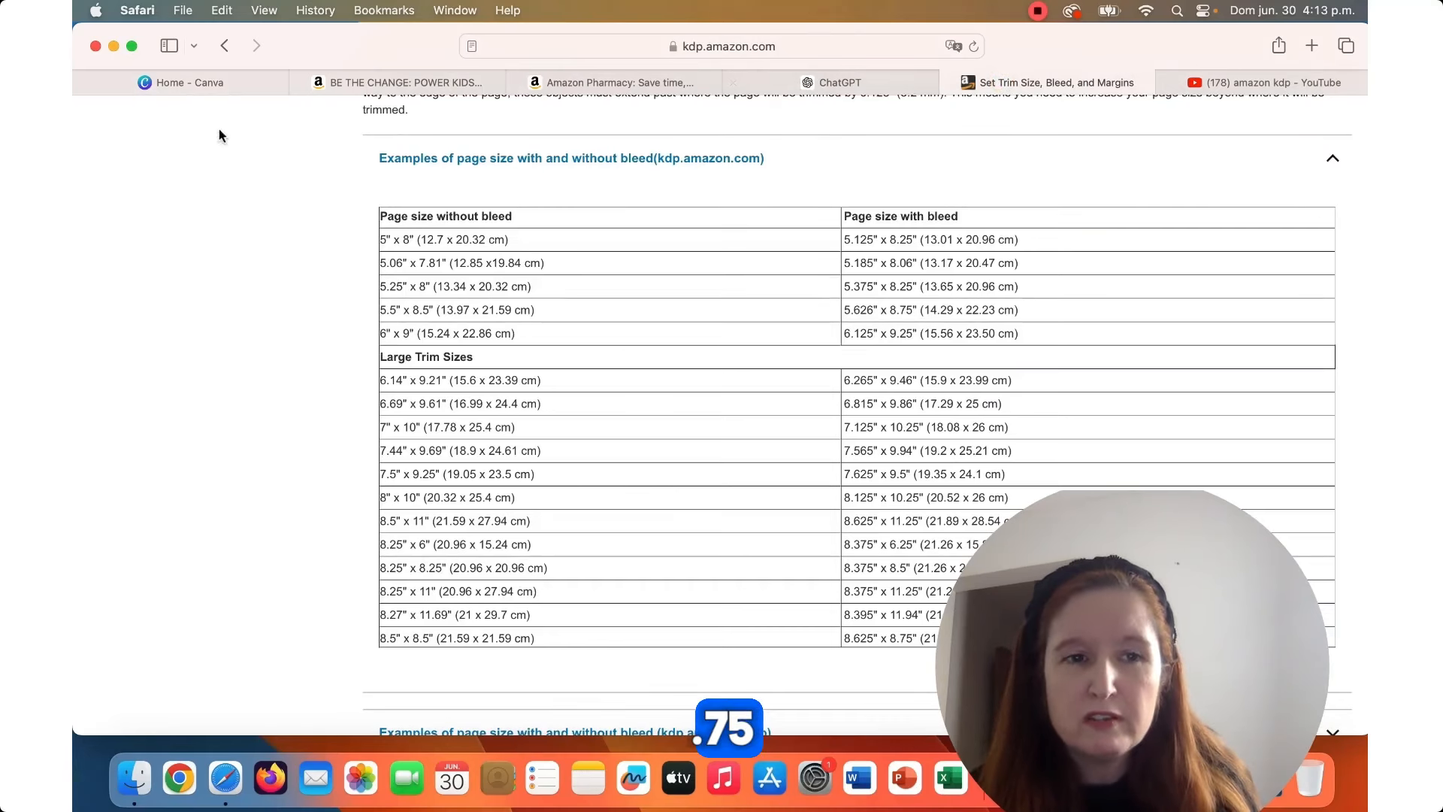
pyautogui.click(203, 83)
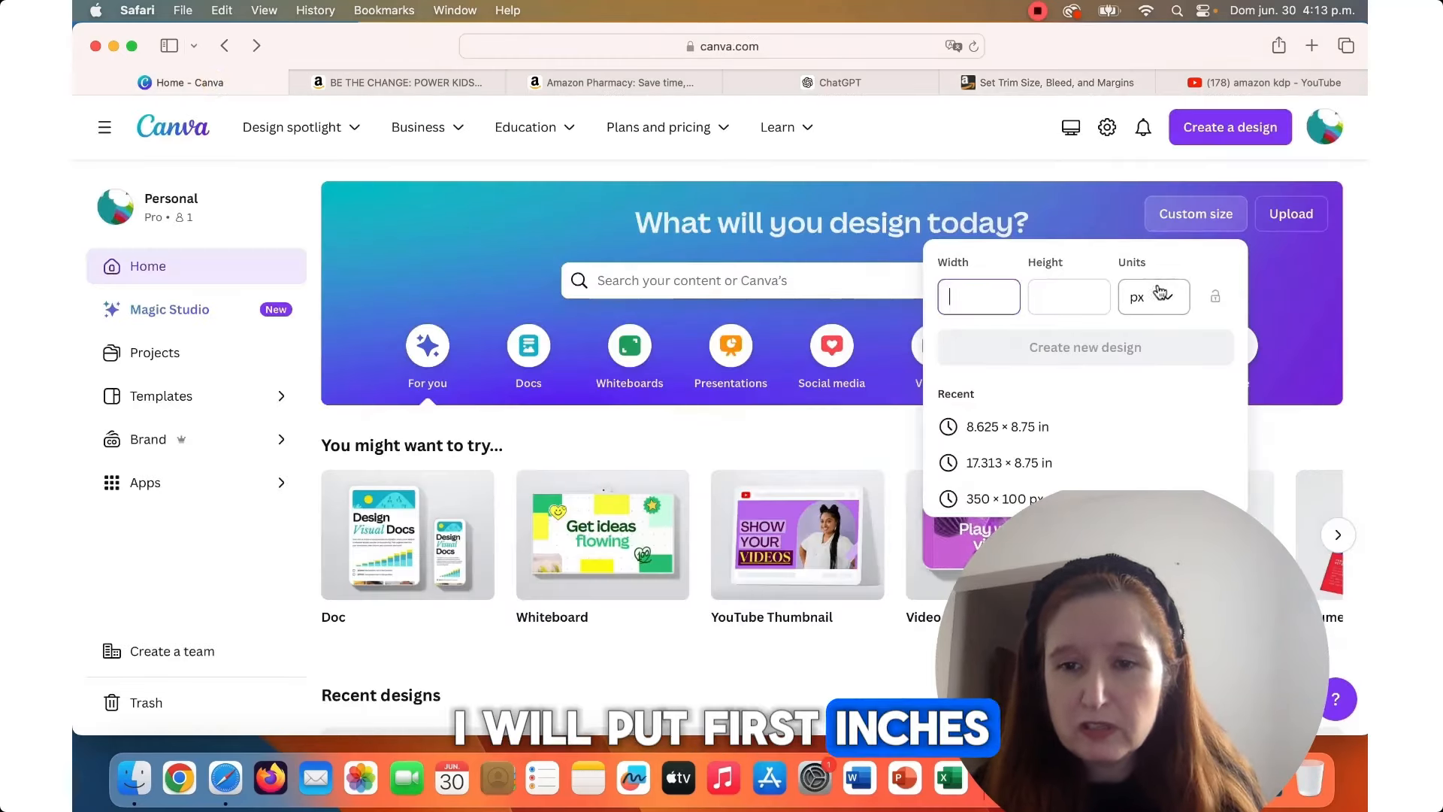
pyautogui.click(1007, 426)
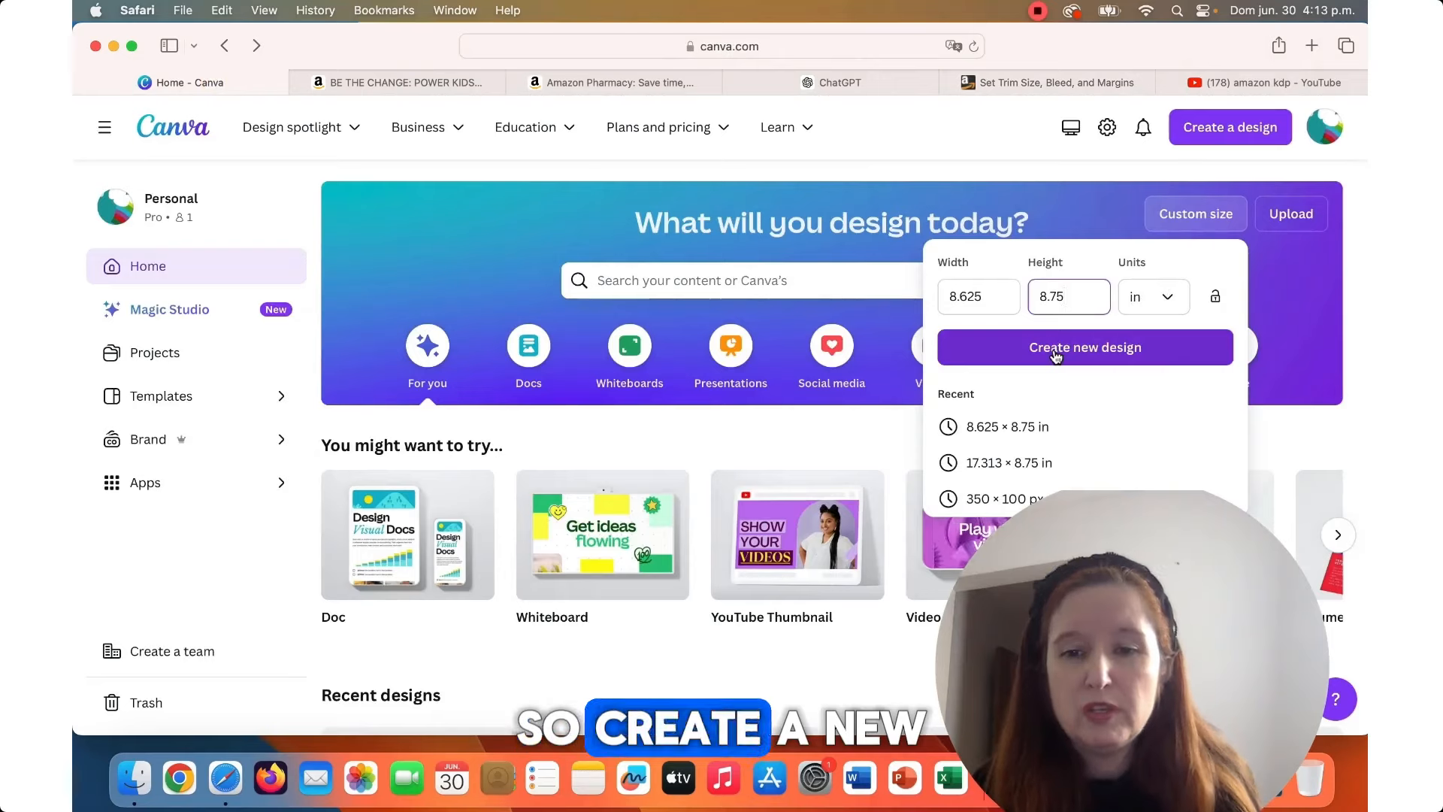
pyautogui.click(1056, 351)
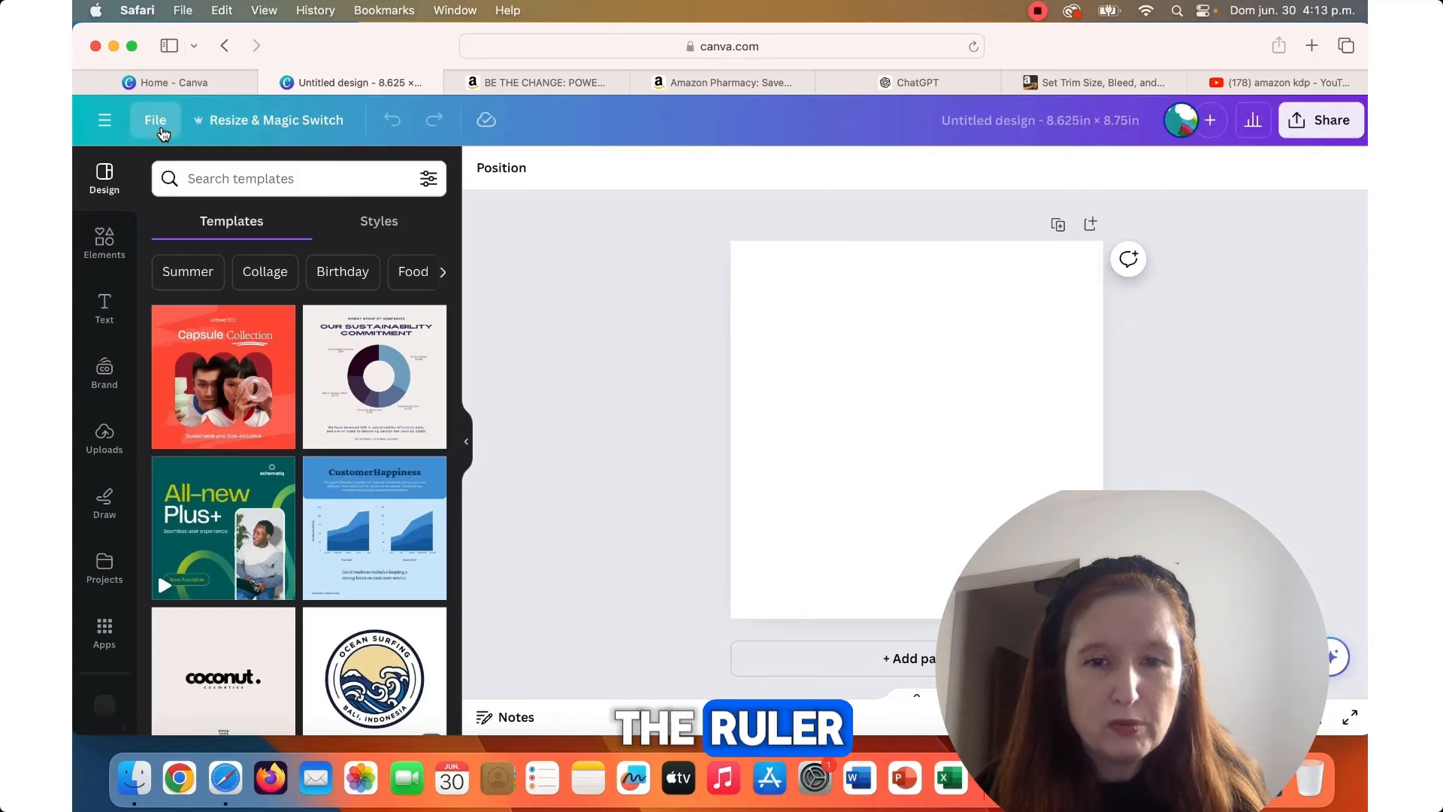
# Show rulers and guides in the new blank design.
pyautogui.click(160, 129)
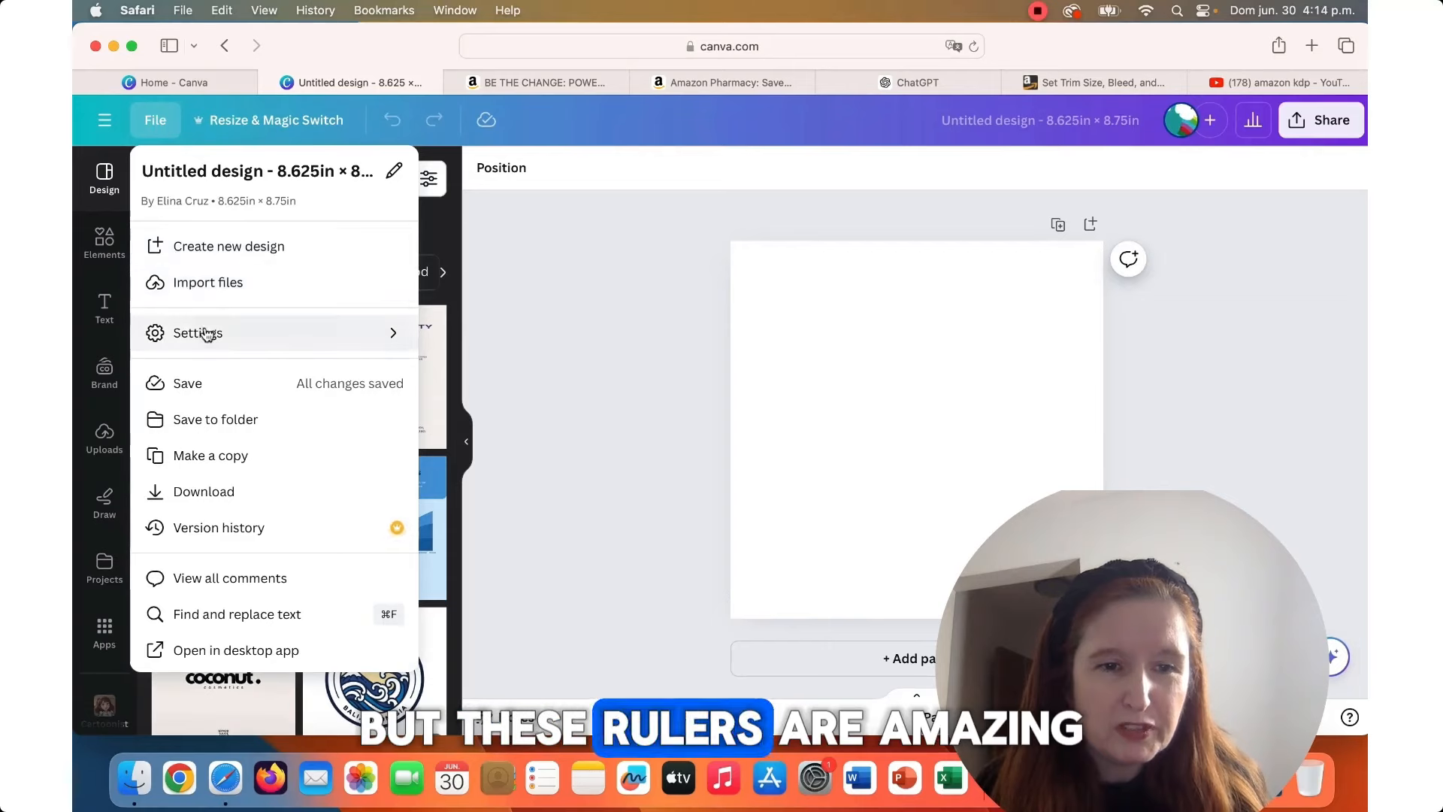
pyautogui.moveTo(207, 335)
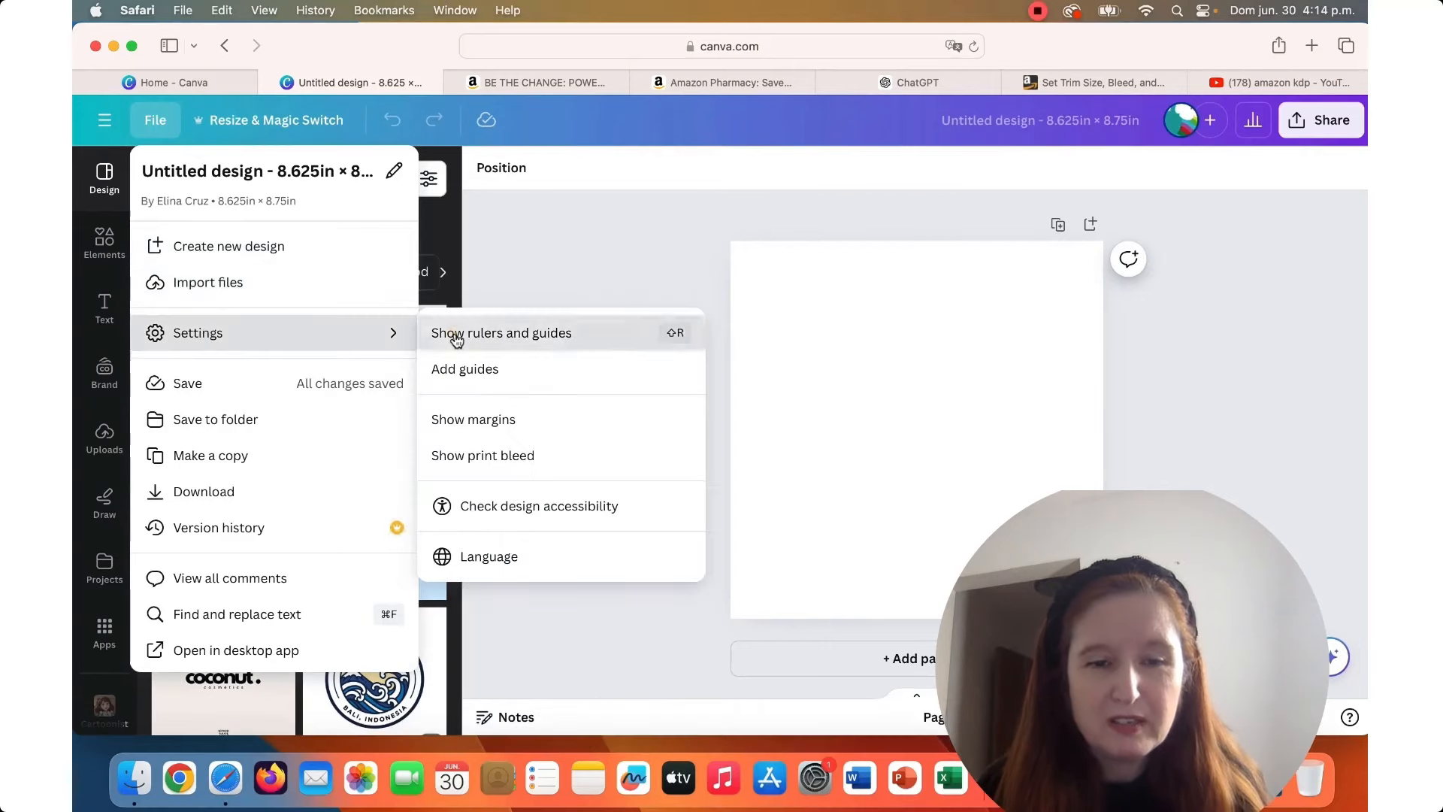
pyautogui.click(453, 334)
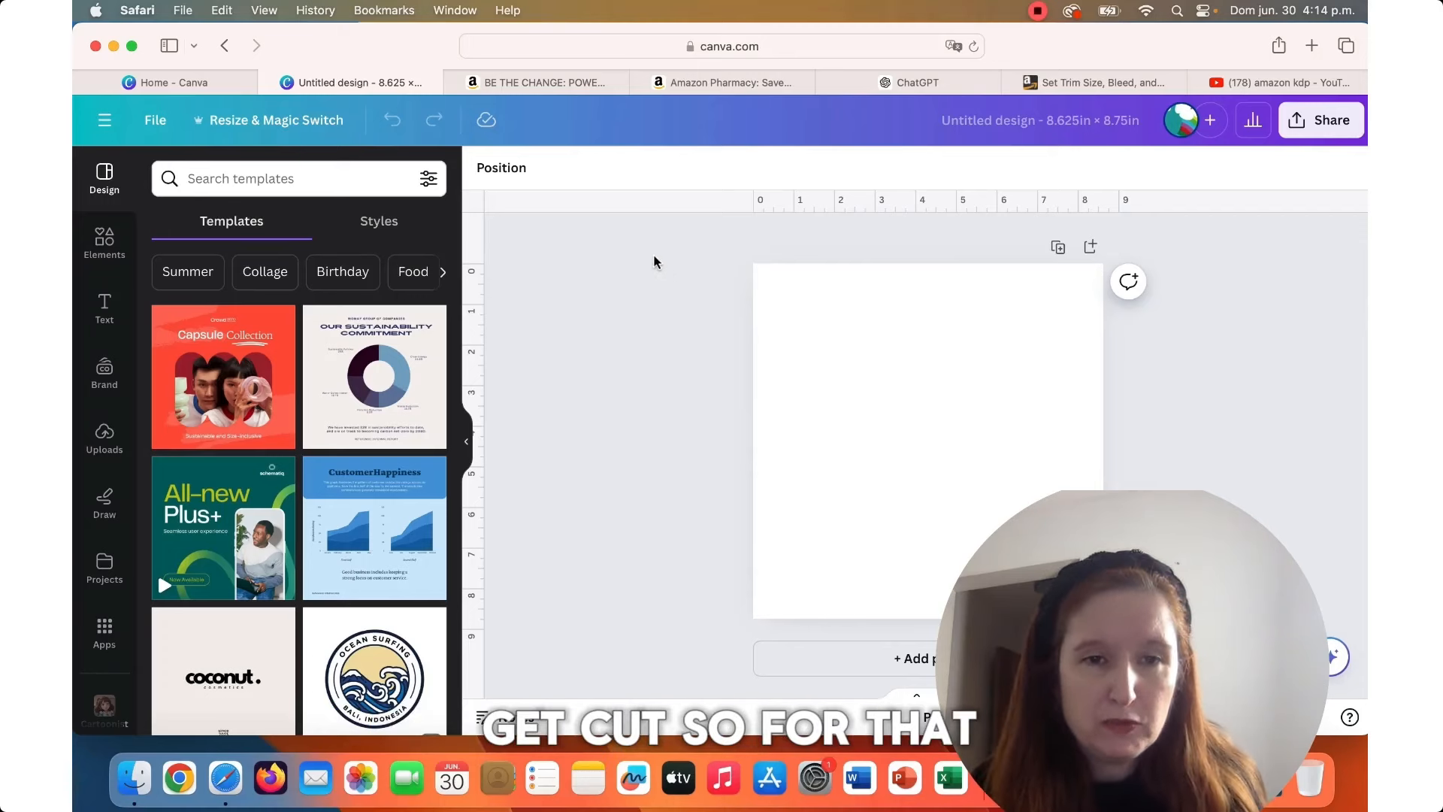
# Return to the KDP help page and check the paperback page count ranges by trim size and paper type.
pyautogui.click(1065, 90)
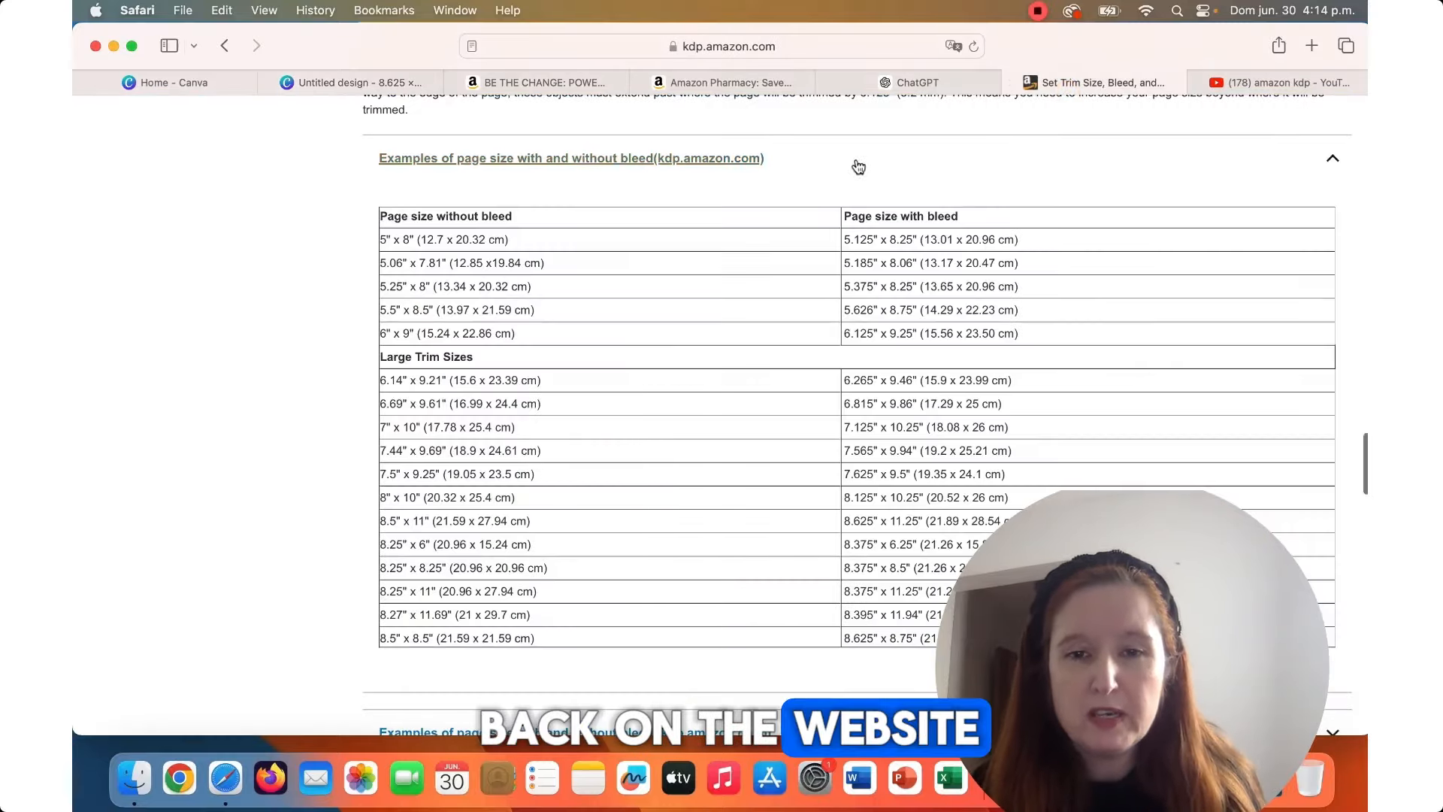
pyautogui.scroll(5, 1136, 184)
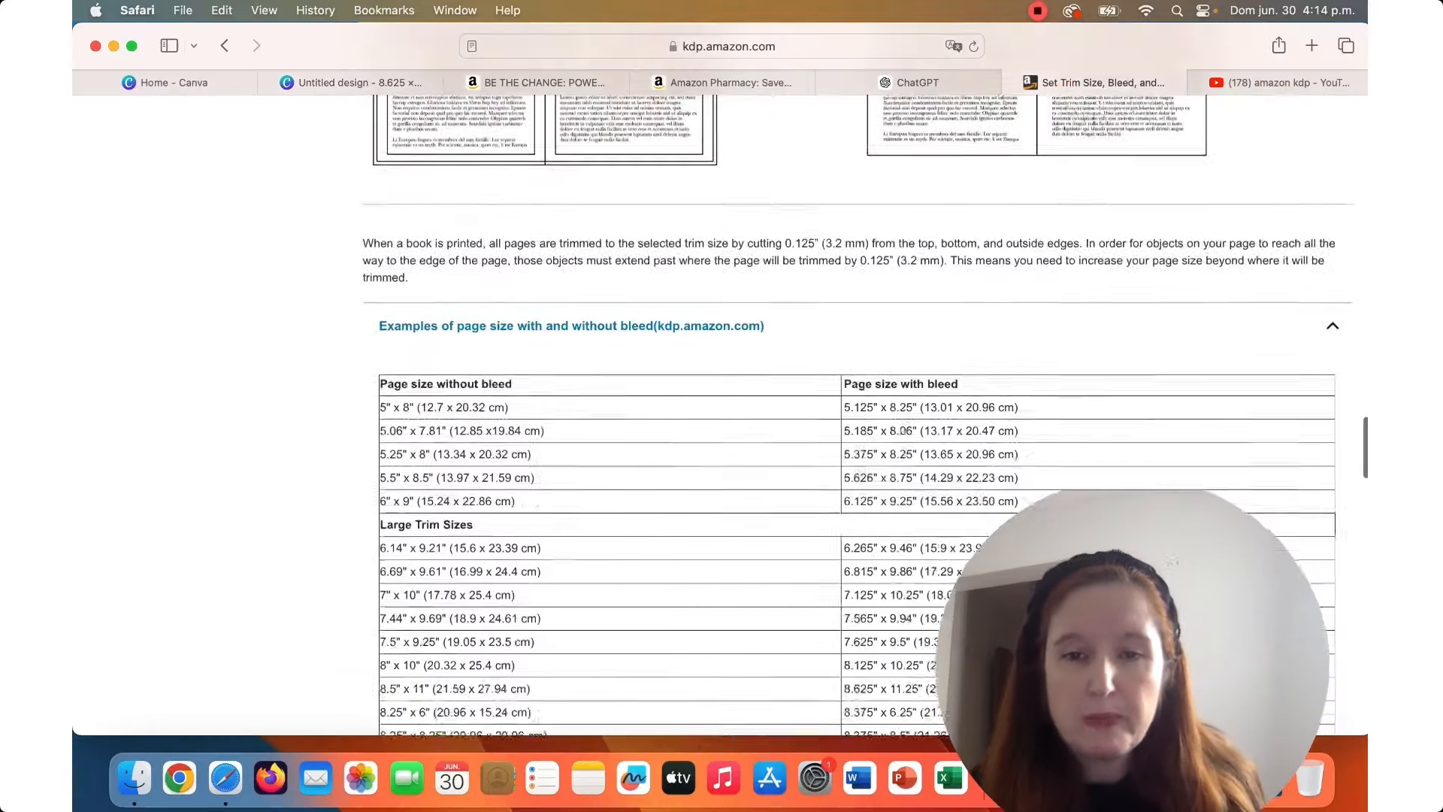
pyautogui.scroll(15, 607, 179)
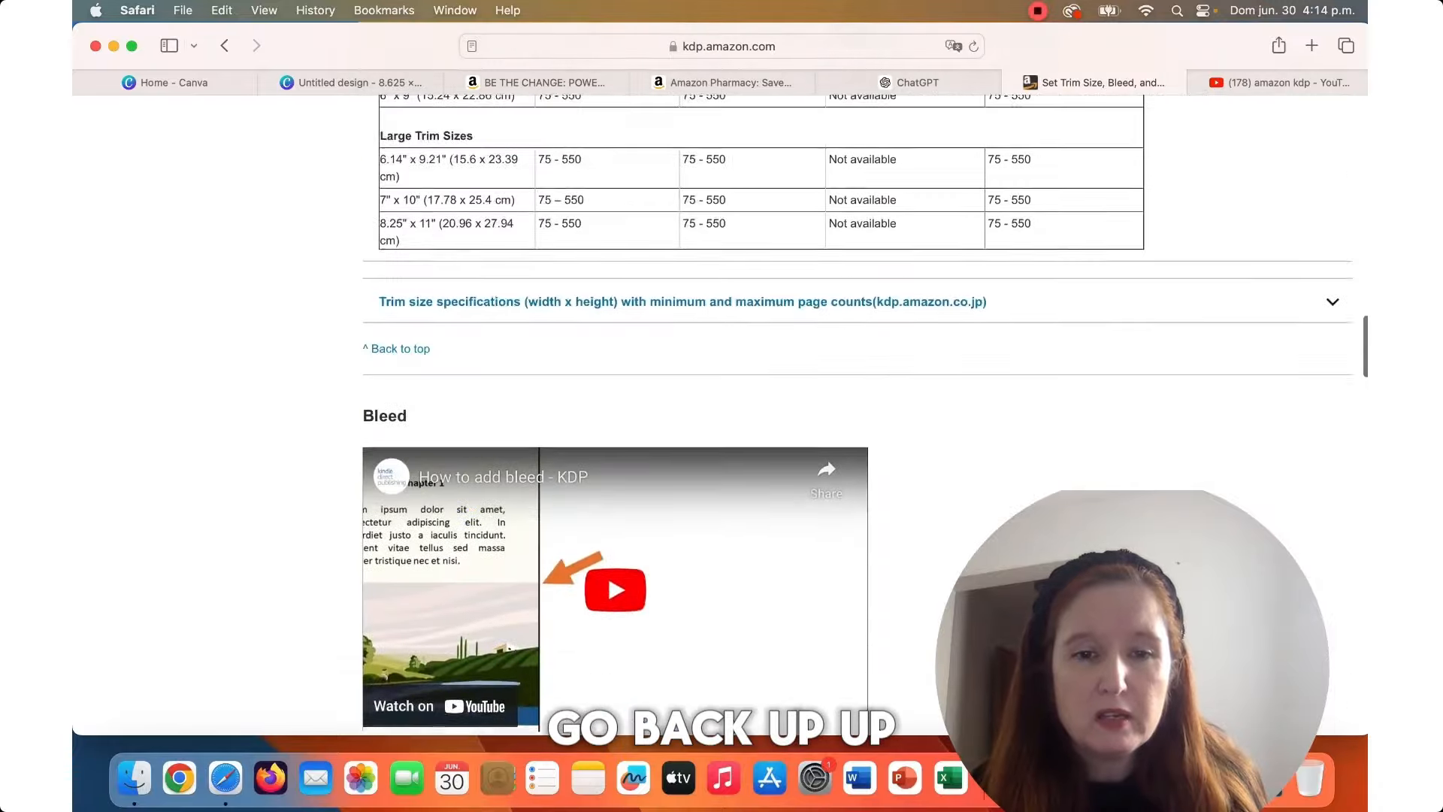
pyautogui.scroll(11, 723, 216)
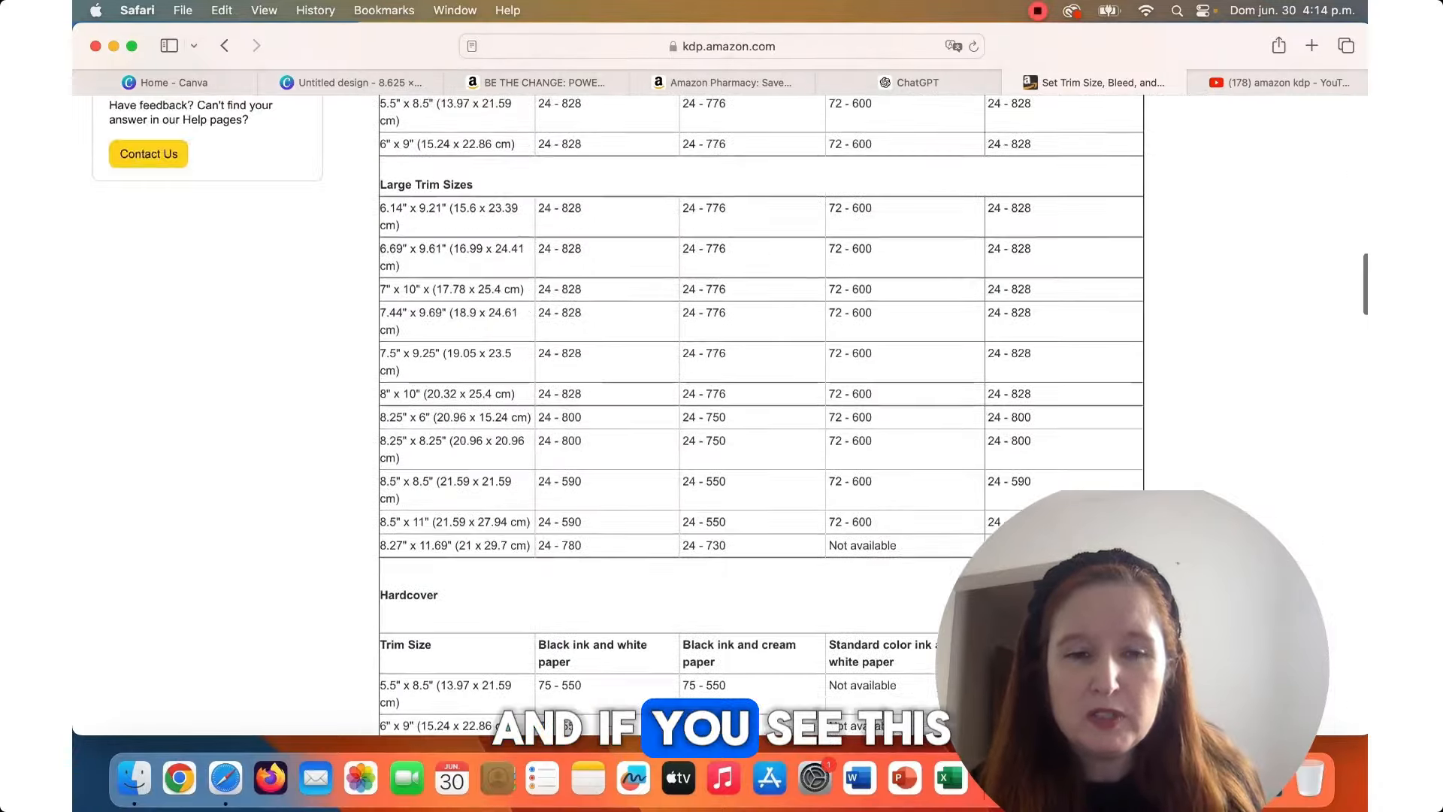
pyautogui.scroll(6, 724, 216)
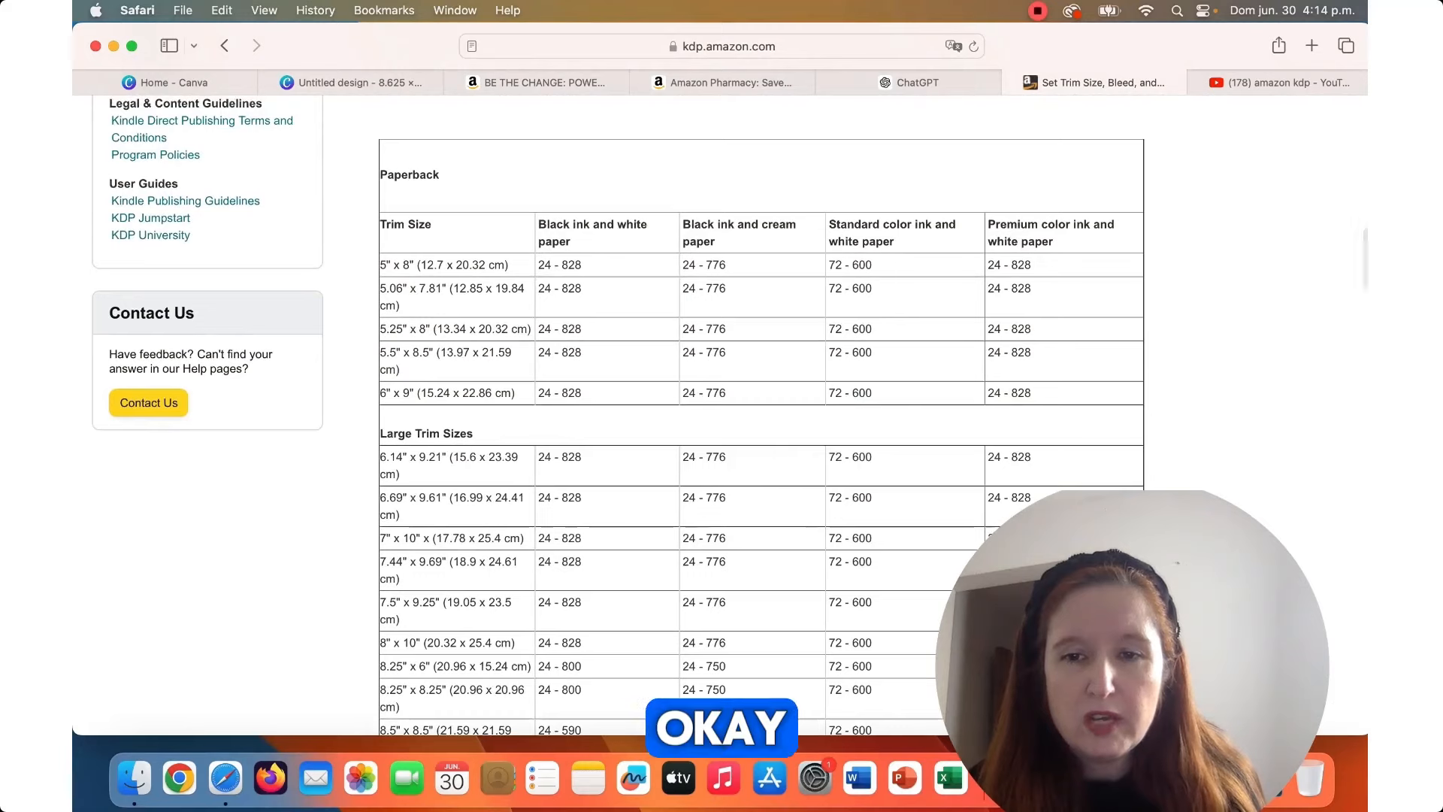
pyautogui.scroll(-3, 724, 415)
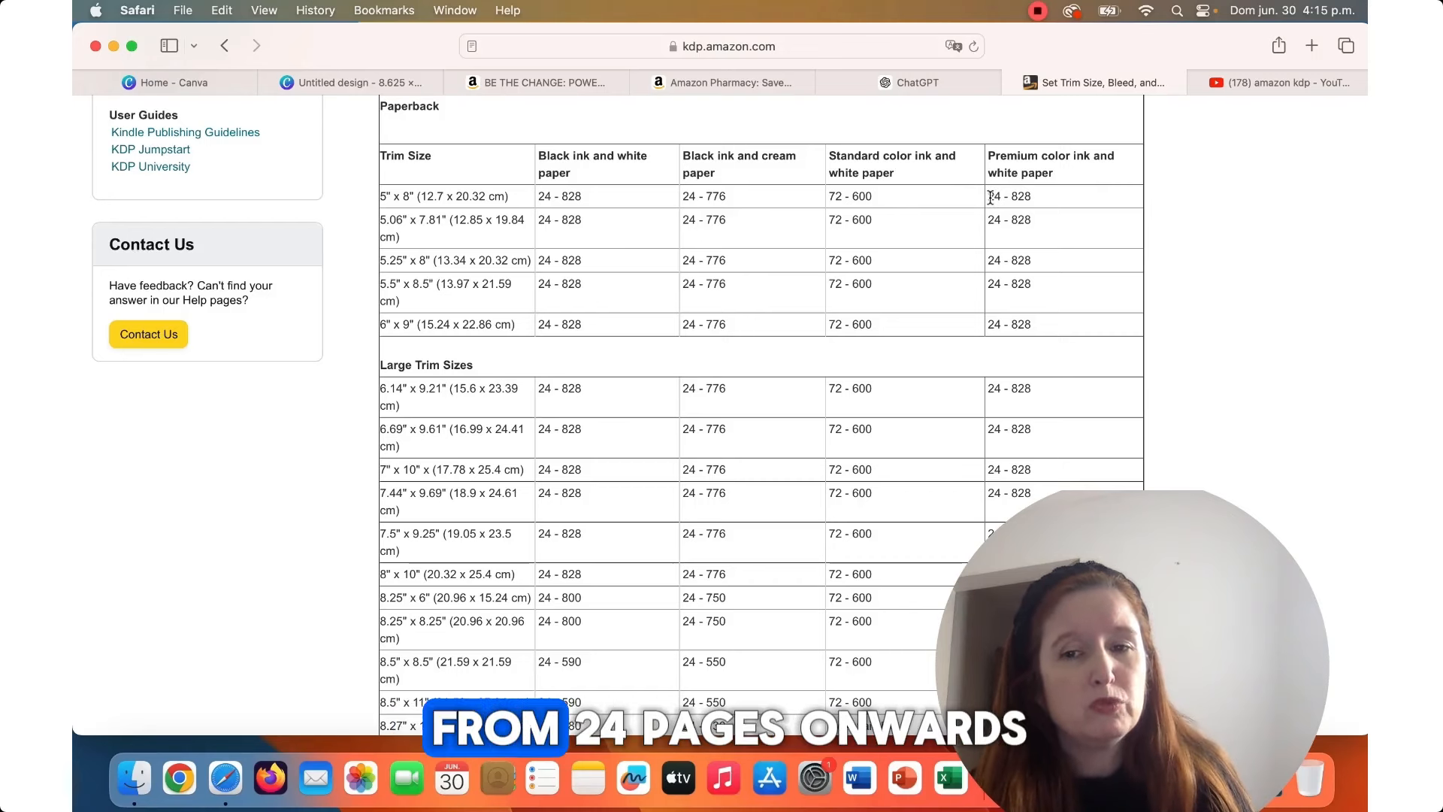
# Compare the paperback and hardcover page count ranges for regular and large trim sizes in the KDP tables.
pyautogui.click(1036, 197)
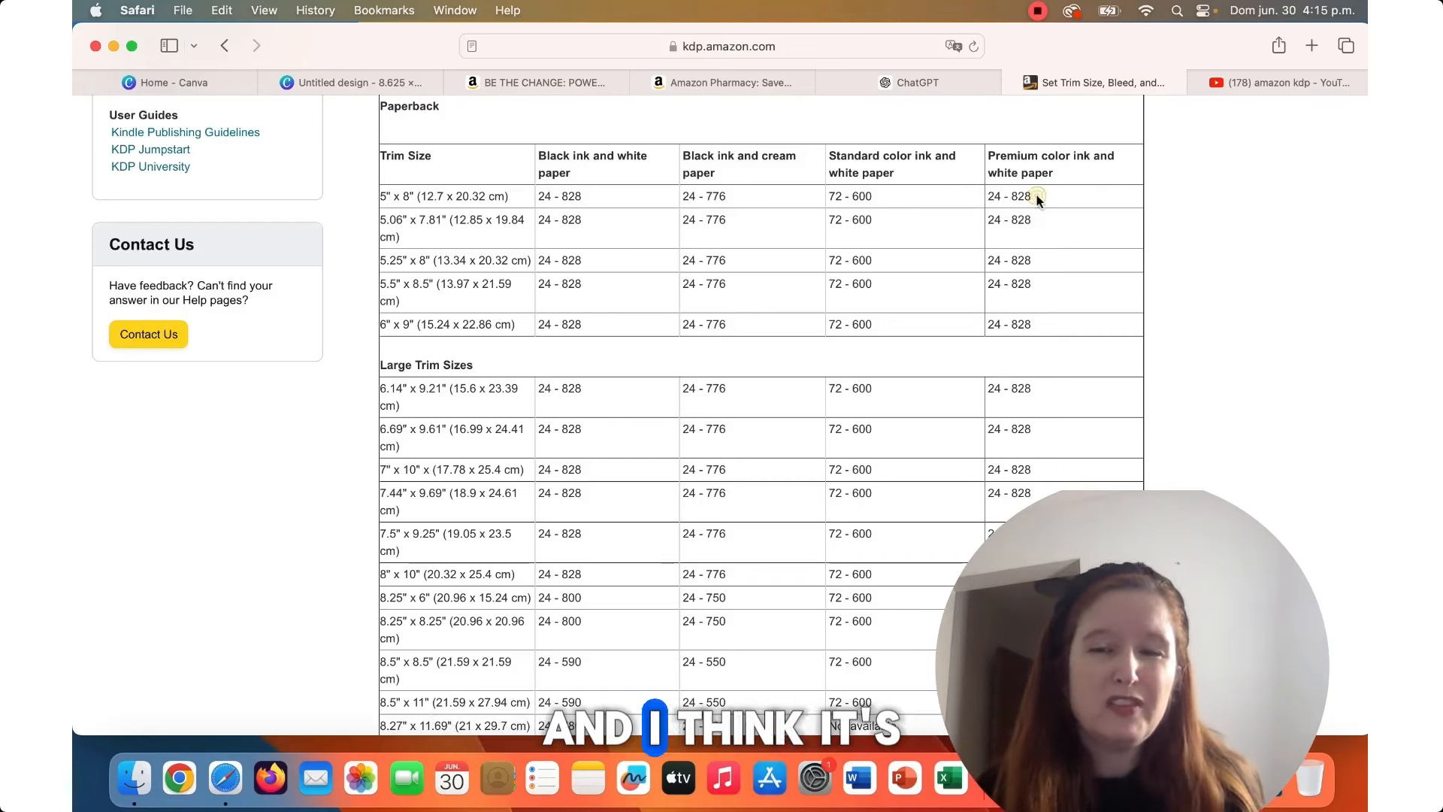
pyautogui.scroll(-4, 1035, 195)
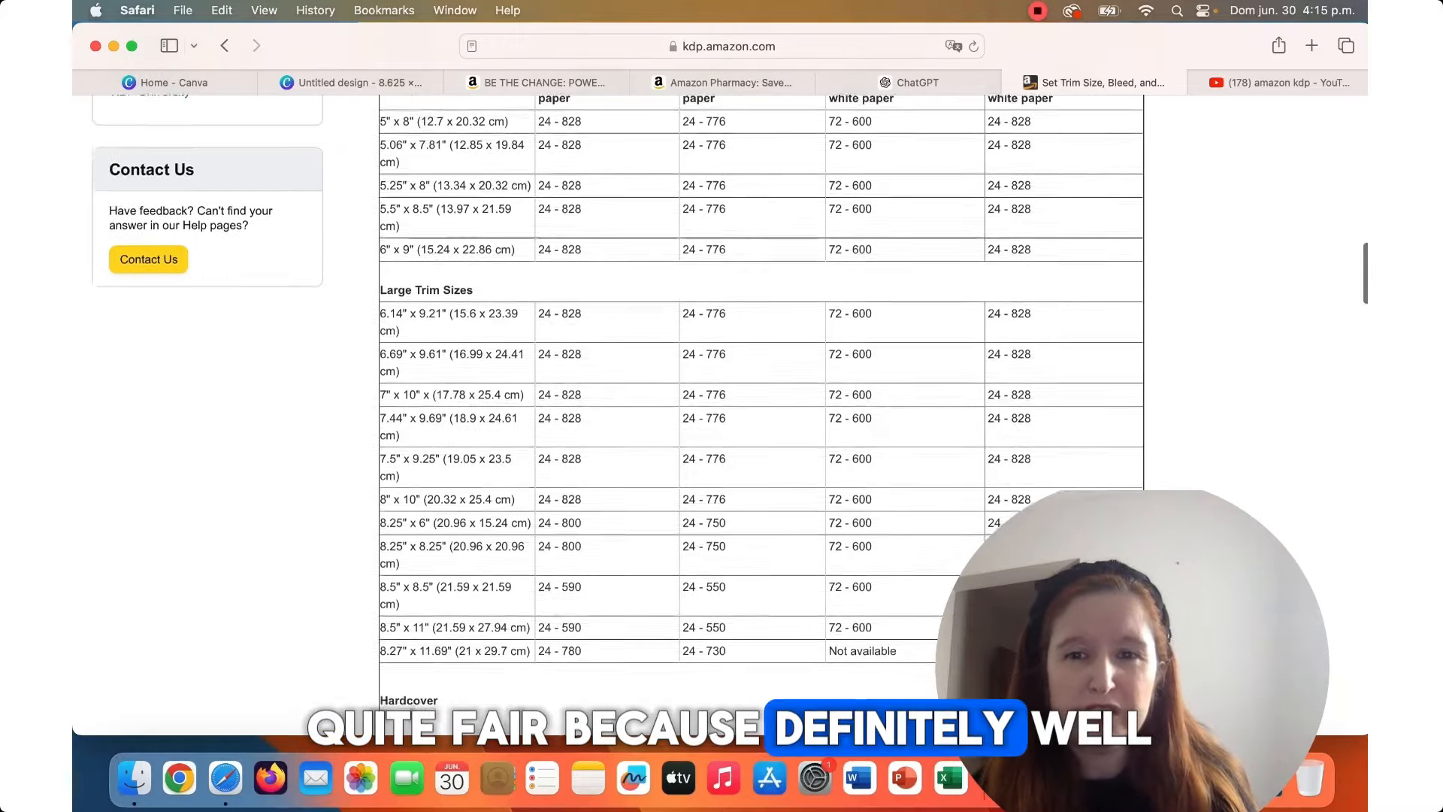
pyautogui.scroll(-2, 761, 414)
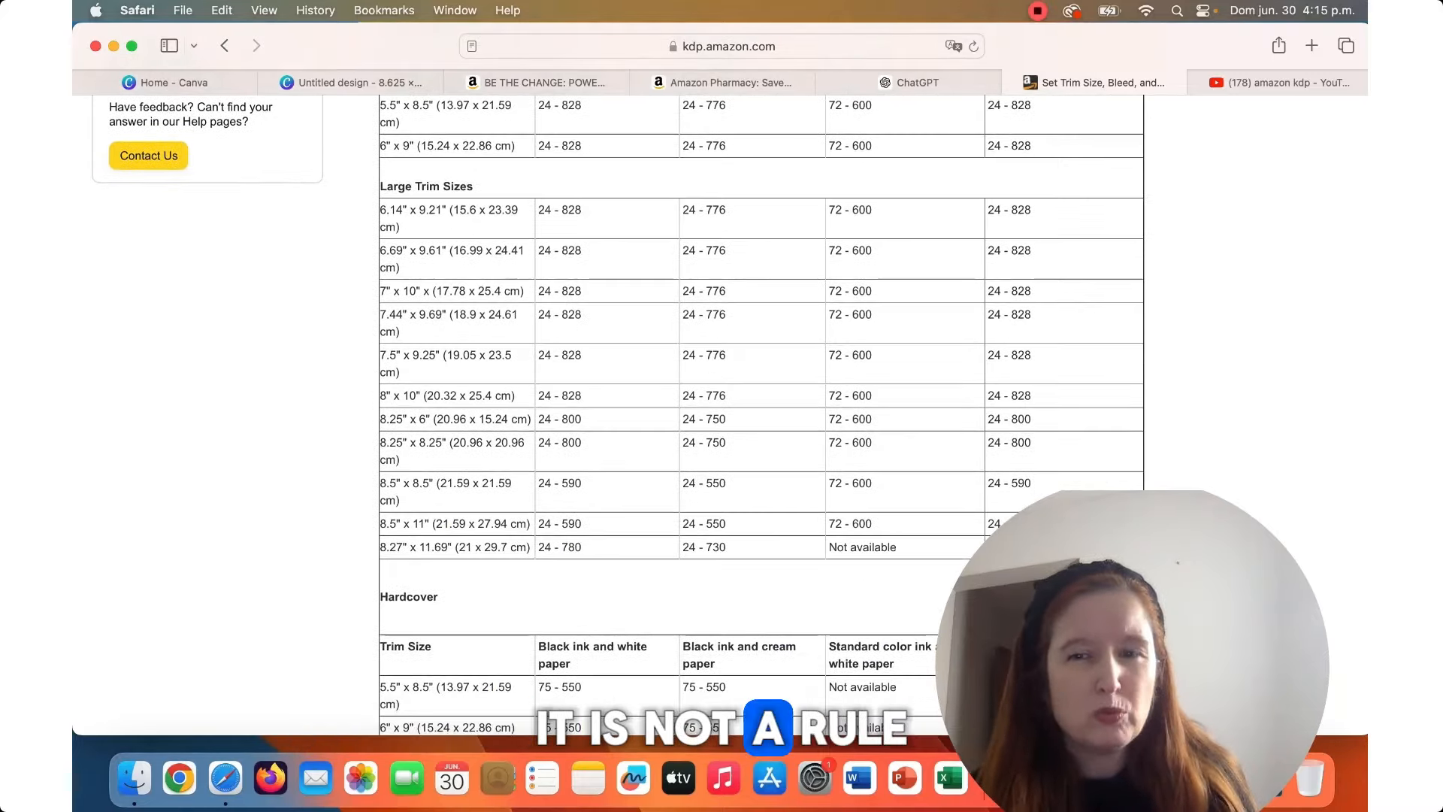
pyautogui.scroll(3, 760, 413)
pyautogui.scroll(-3, 760, 413)
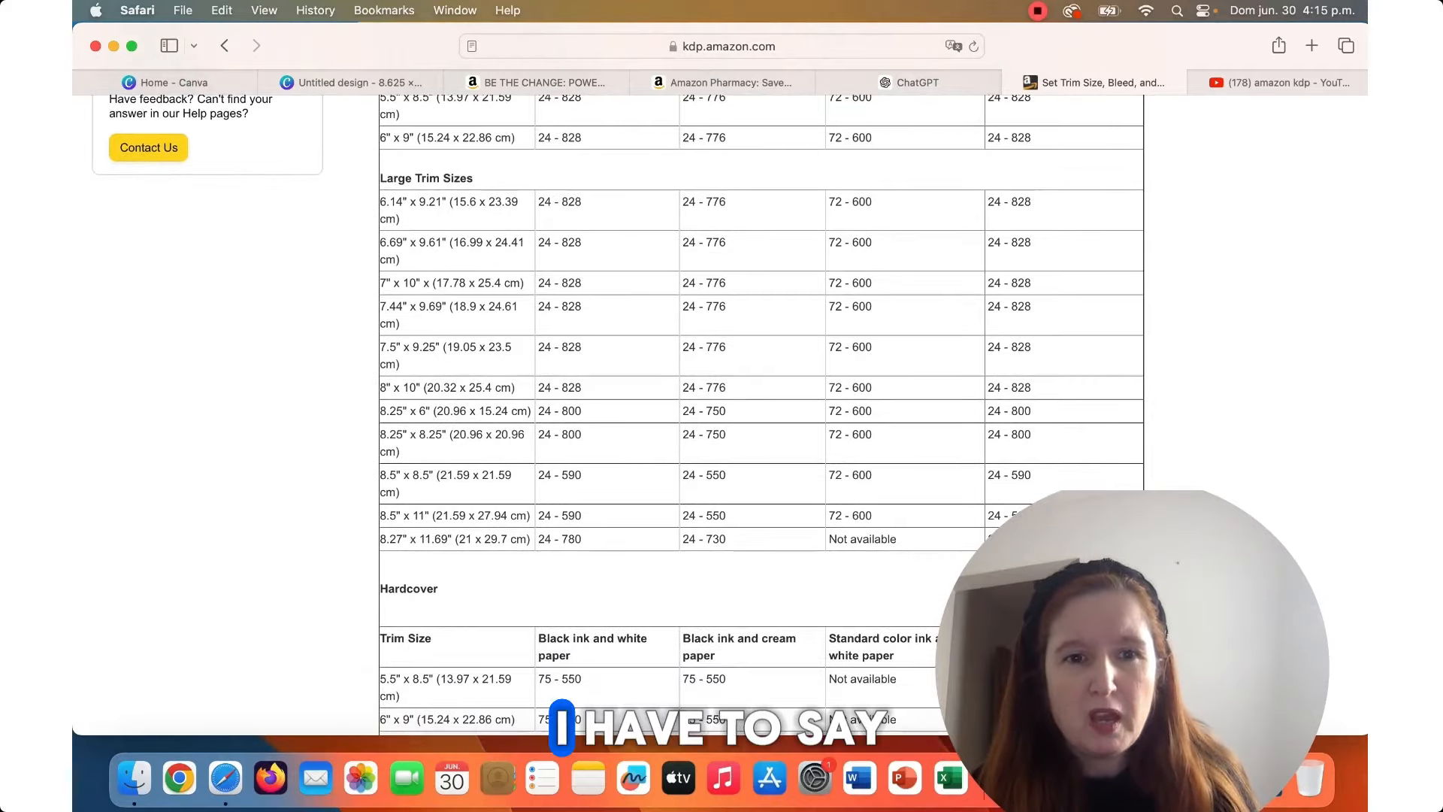
pyautogui.scroll(-4, 761, 413)
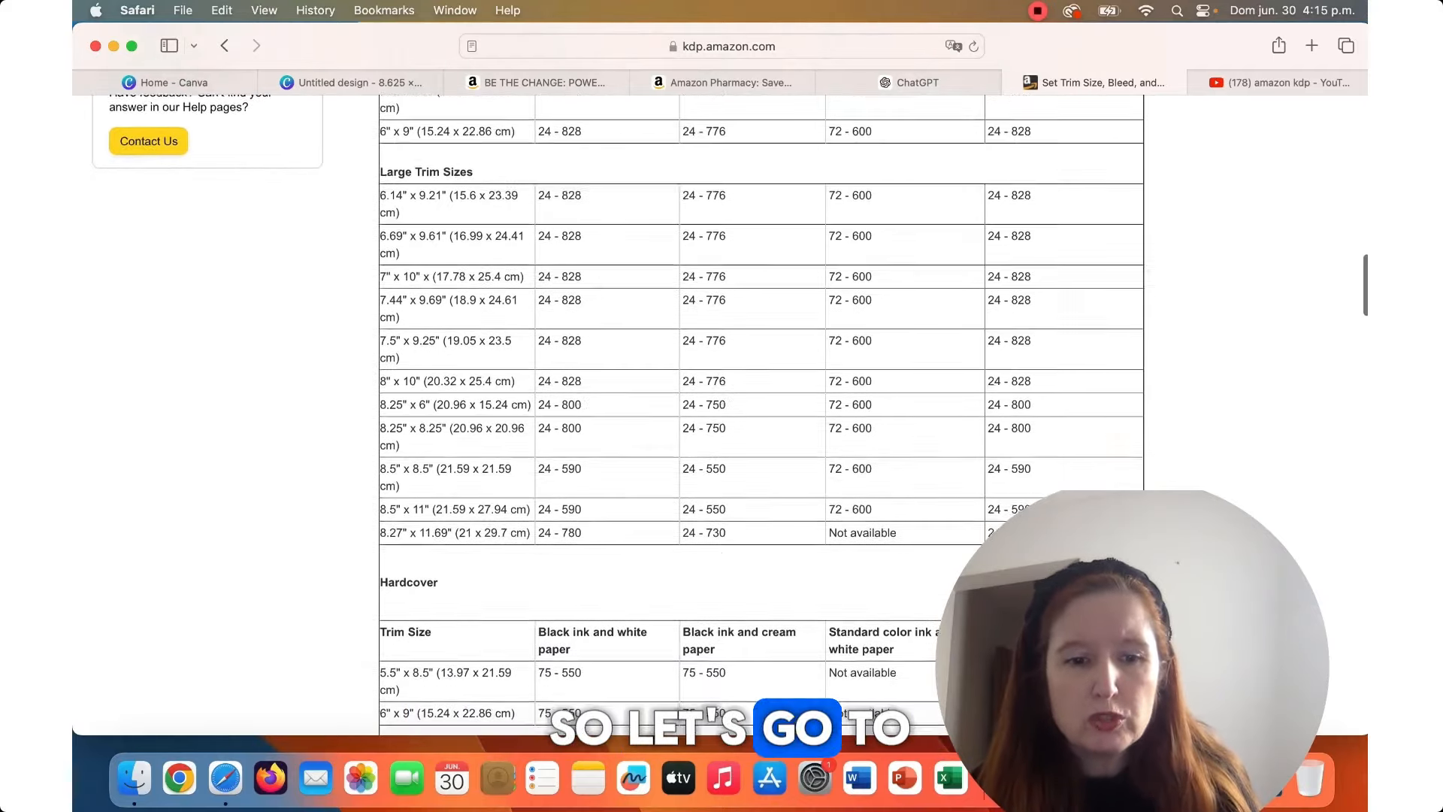
pyautogui.scroll(-1, 761, 413)
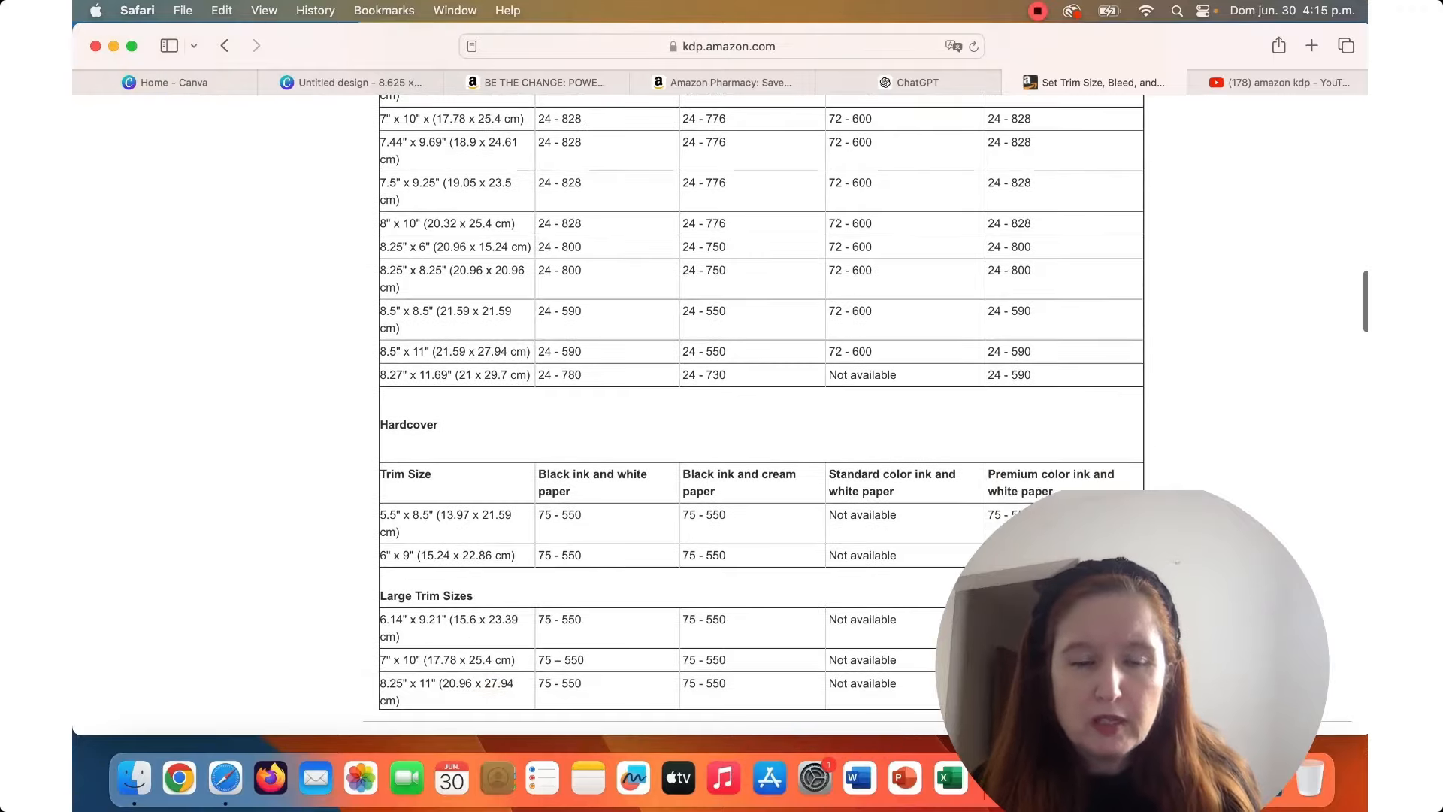
pyautogui.scroll(10, 760, 414)
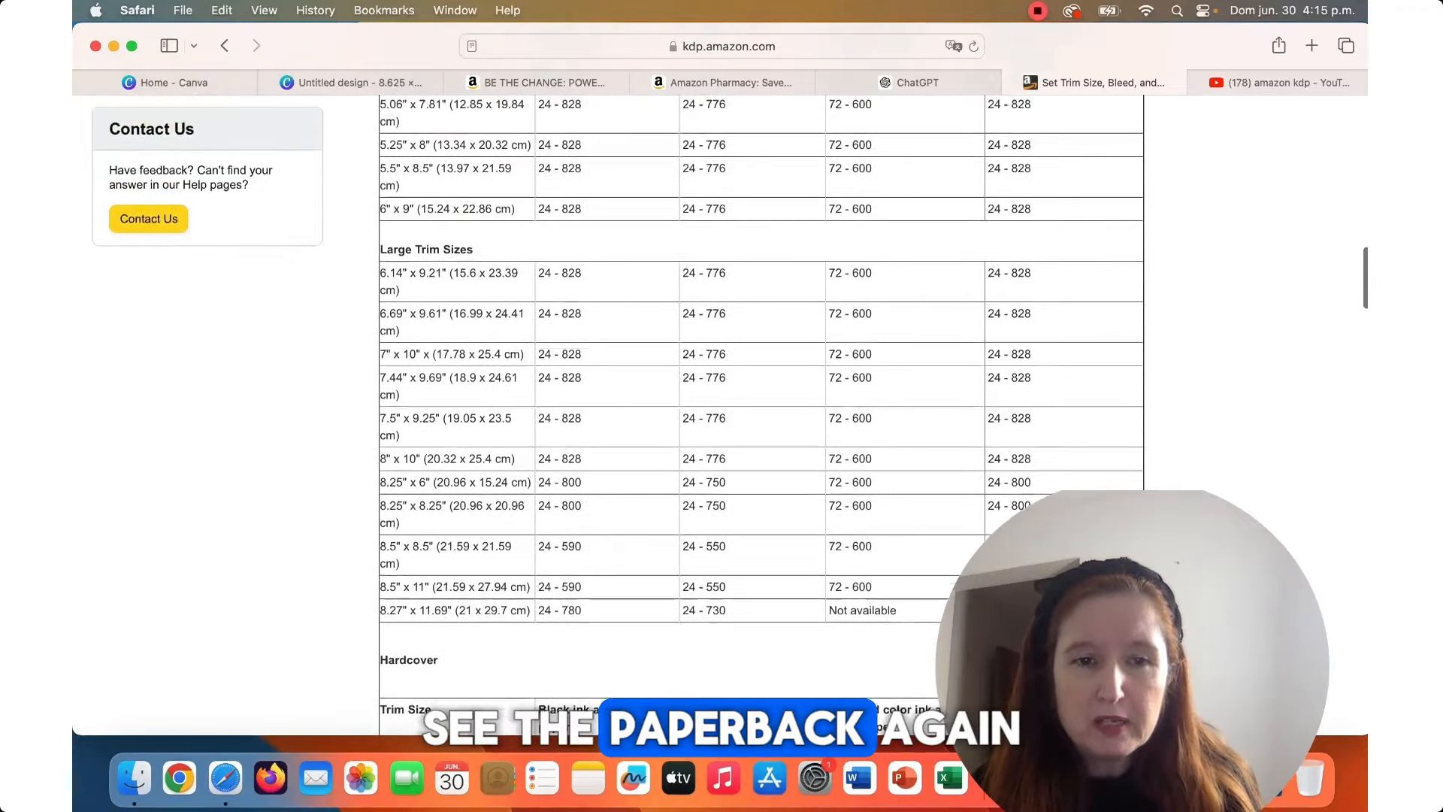
pyautogui.scroll(3, 760, 413)
pyautogui.scroll(-5, 761, 414)
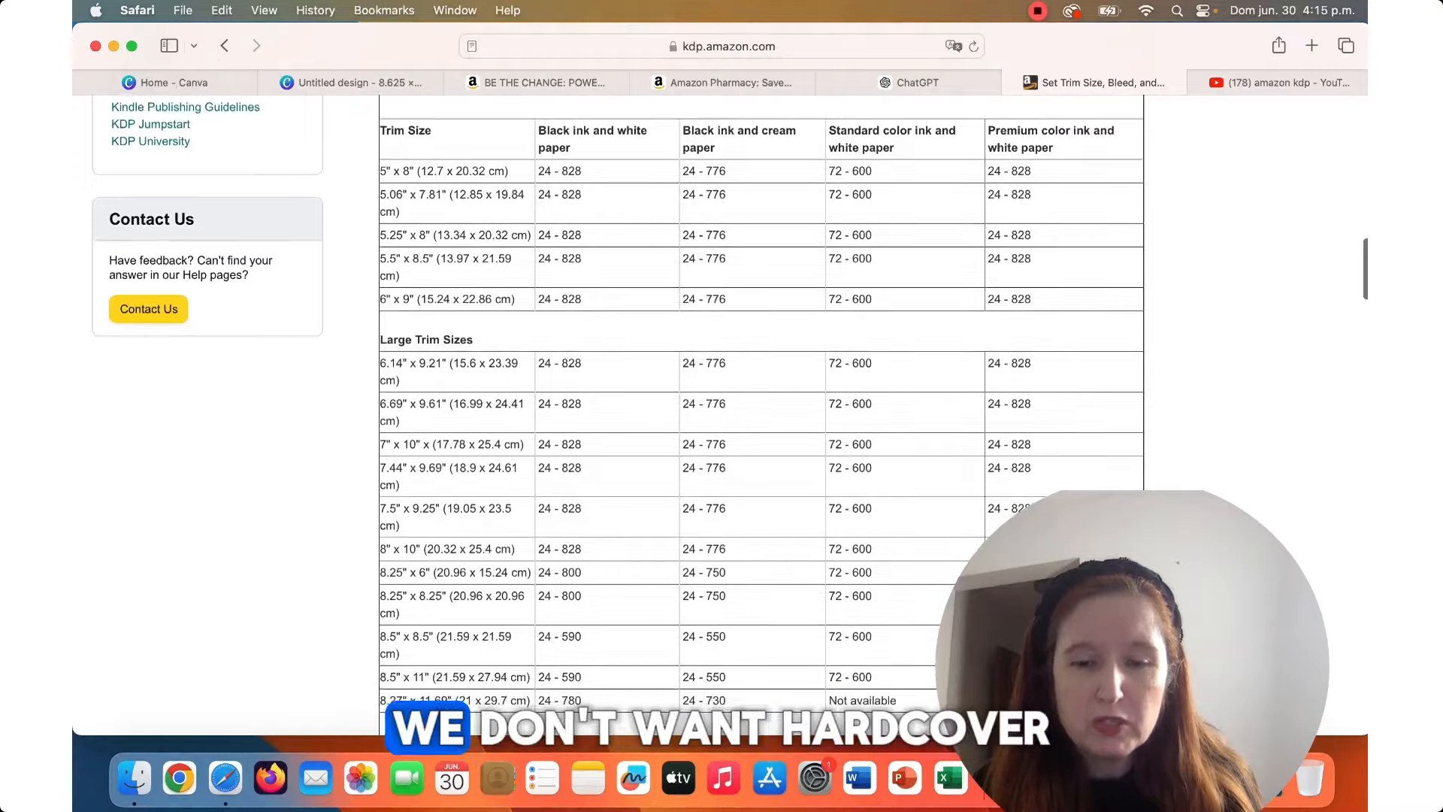
pyautogui.scroll(-3, 760, 413)
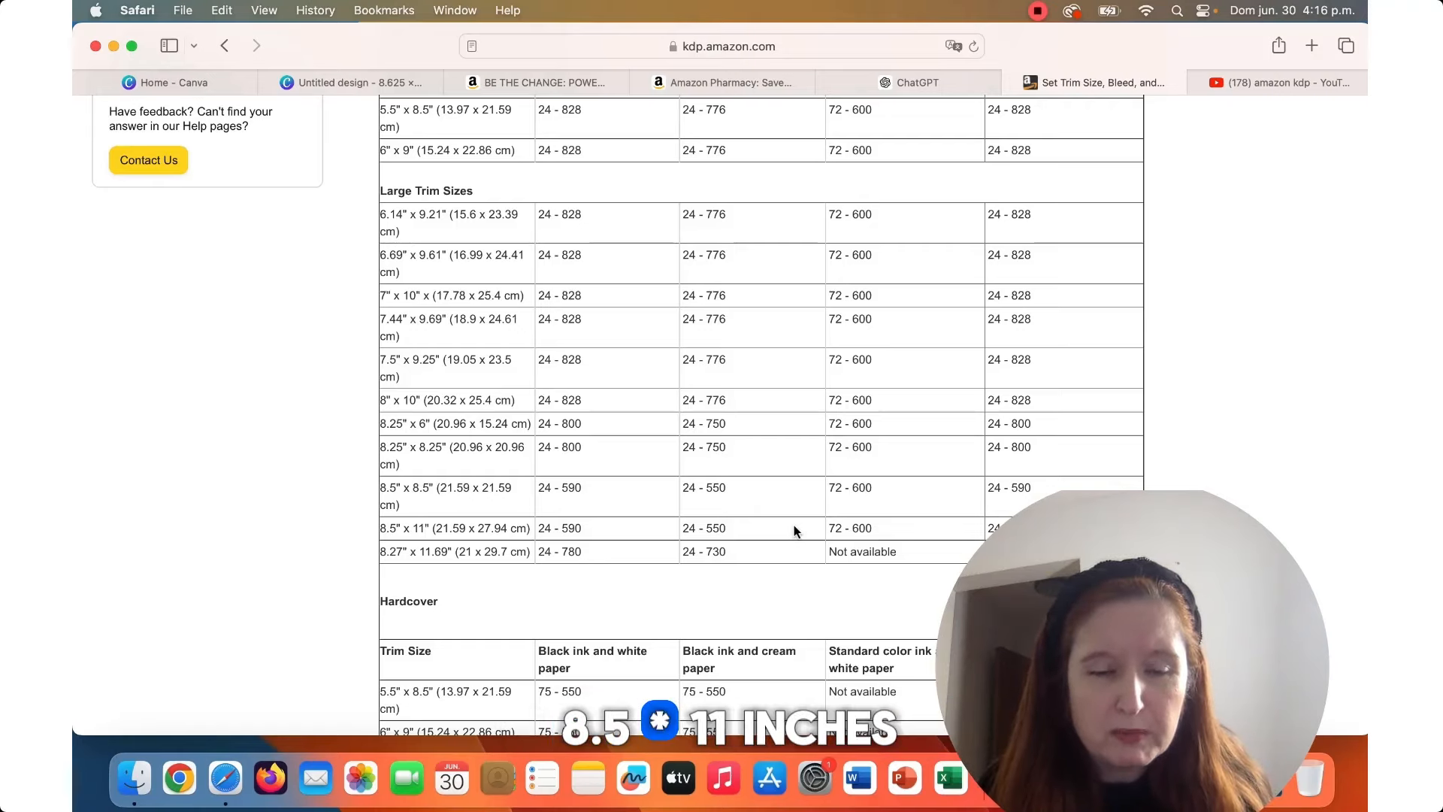
# Go to the Margins section of the KDP help page and check the minimum margin sizes by page count.
pyautogui.scroll(-10, 793, 525)
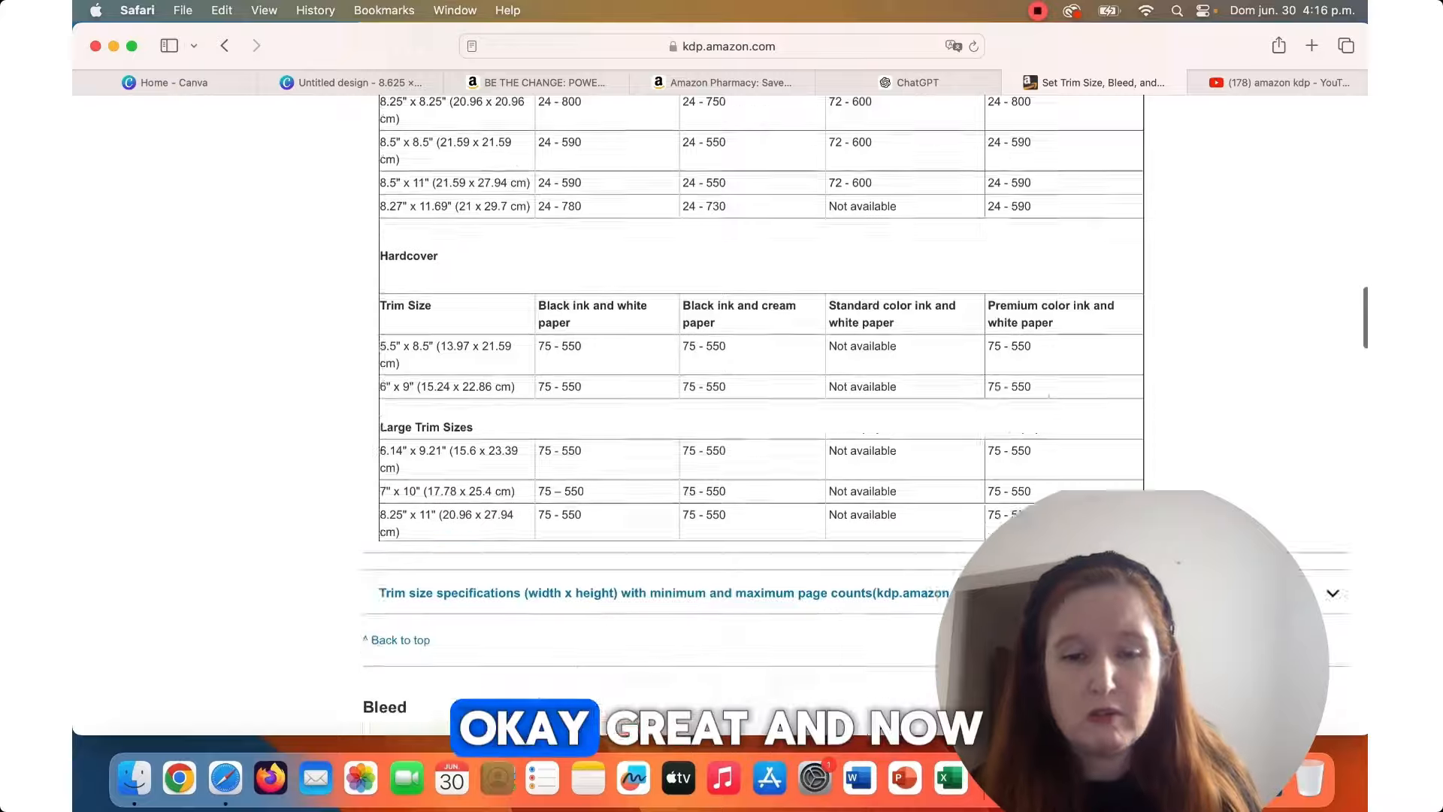
pyautogui.scroll(-15, 857, 413)
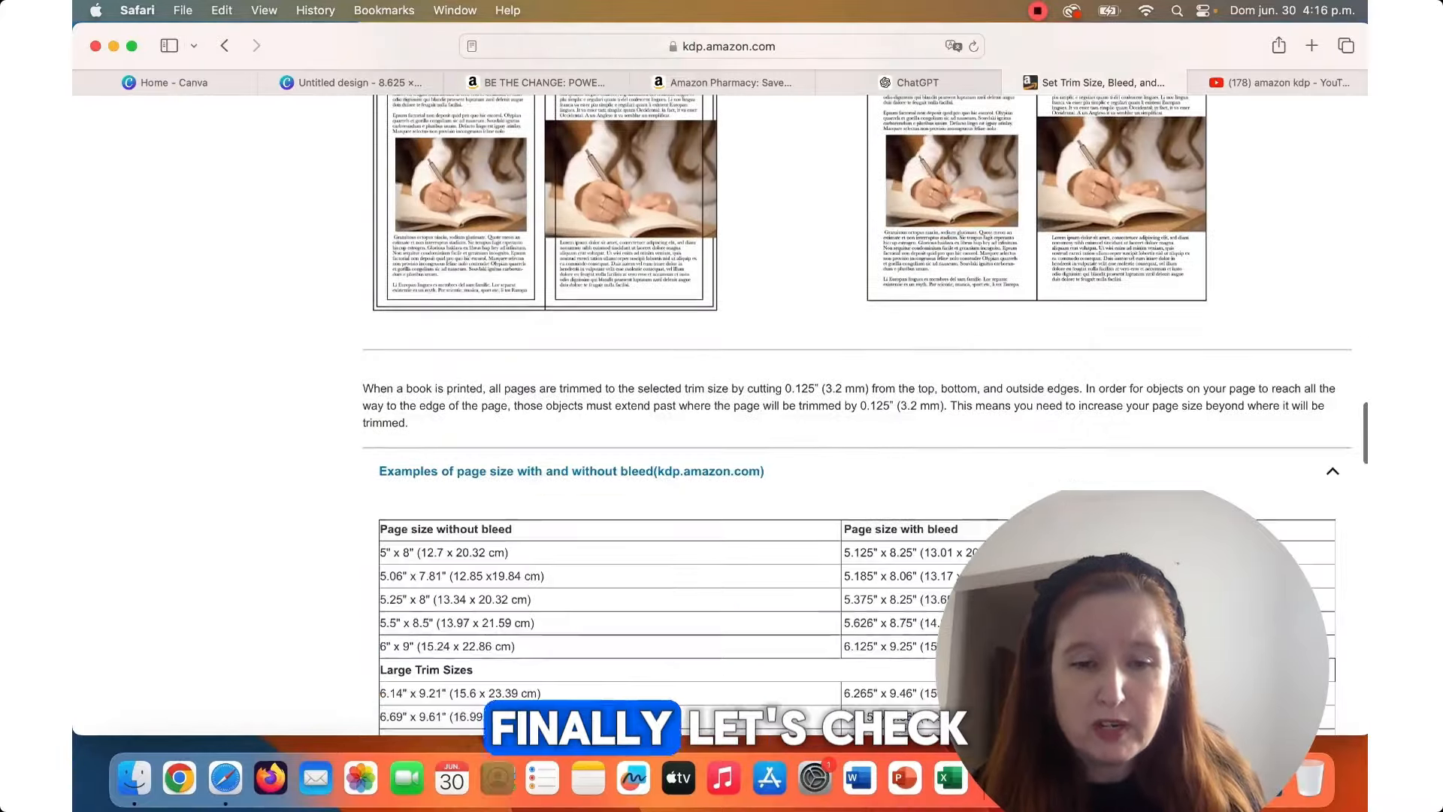
pyautogui.scroll(-10, 857, 413)
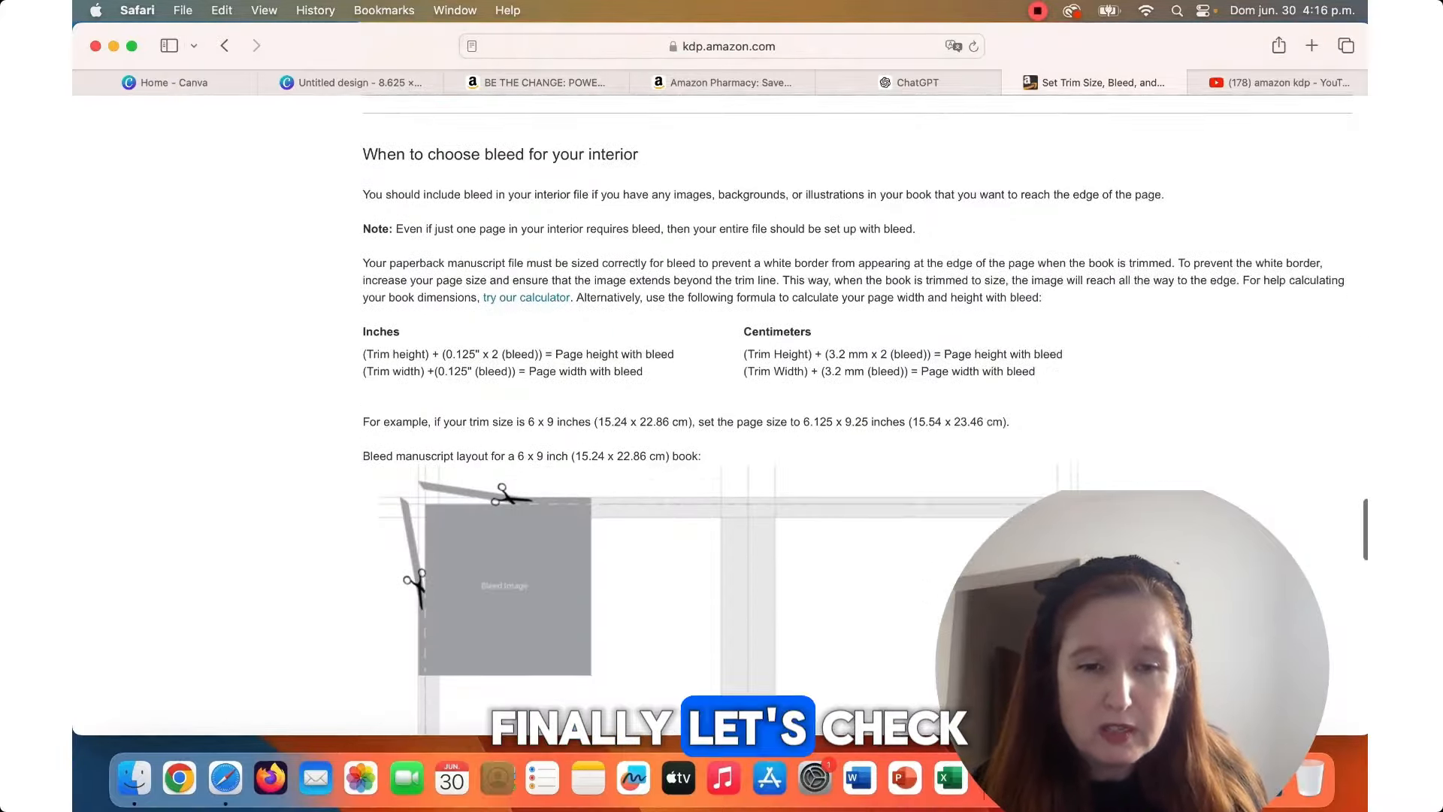
pyautogui.scroll(-6, 857, 413)
pyautogui.scroll(-6, 856, 413)
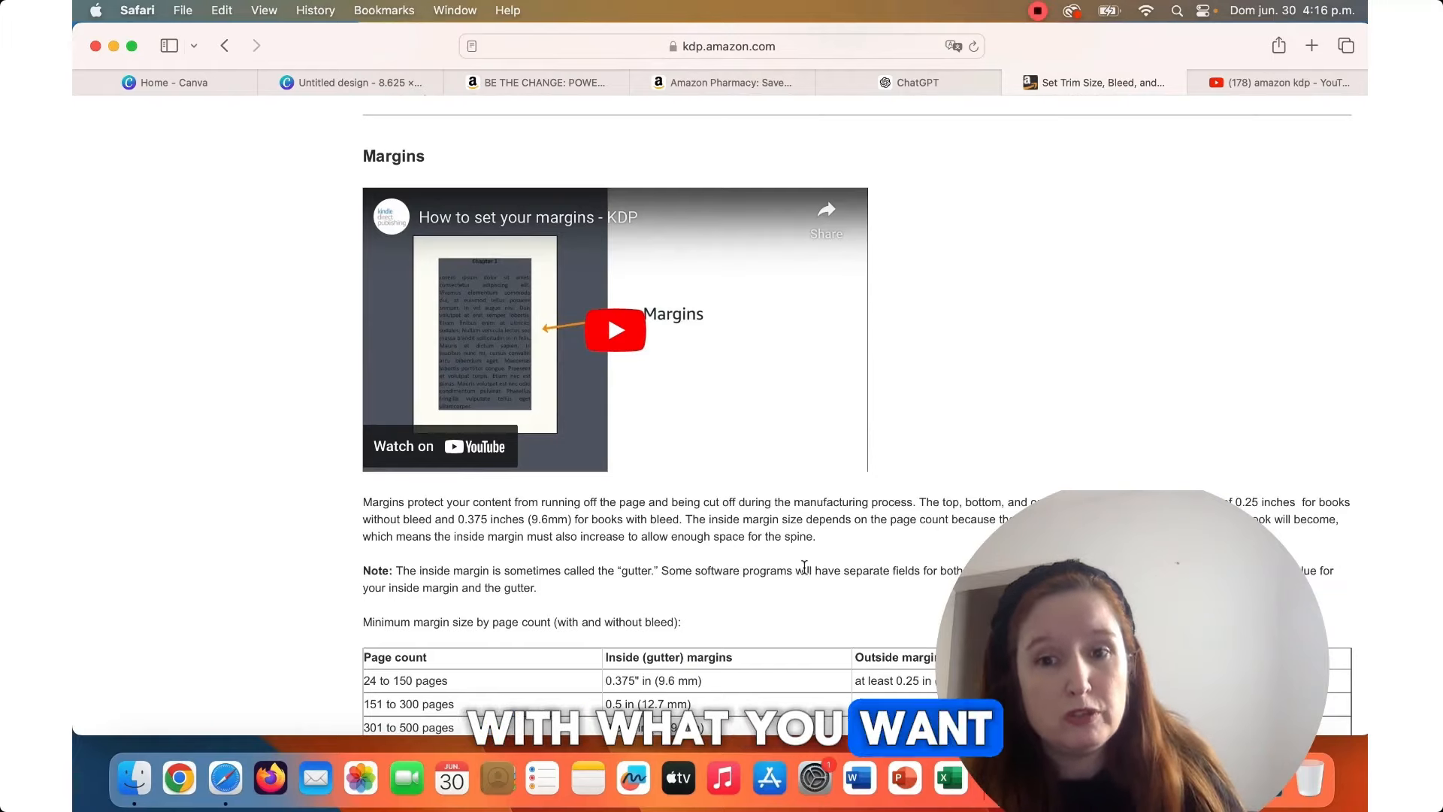
pyautogui.scroll(-3, 804, 566)
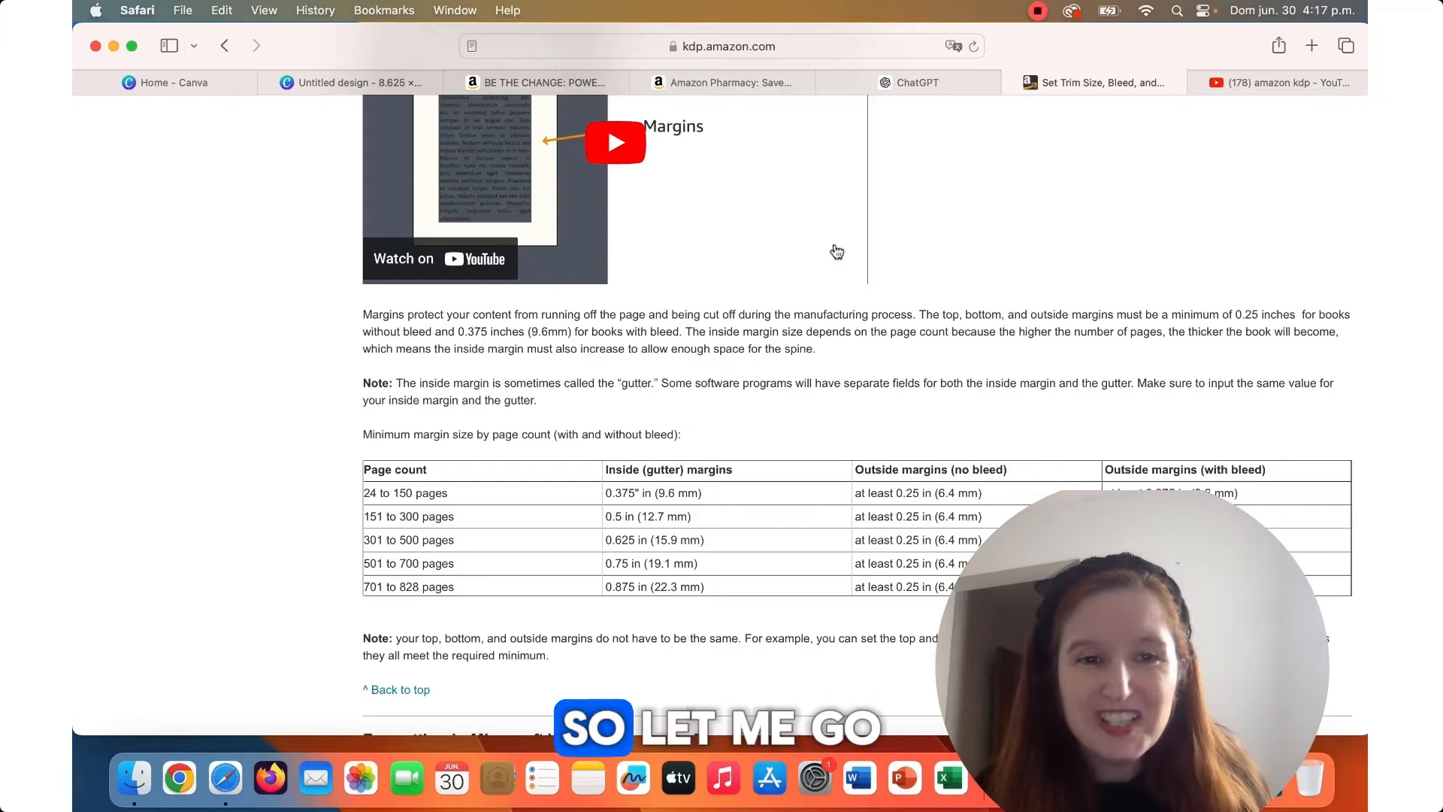
# Switch to the 8.625 × 8.75 in Canva design and place a vertical guide about 0.375 in from the page's left edge.
pyautogui.click(181, 81)
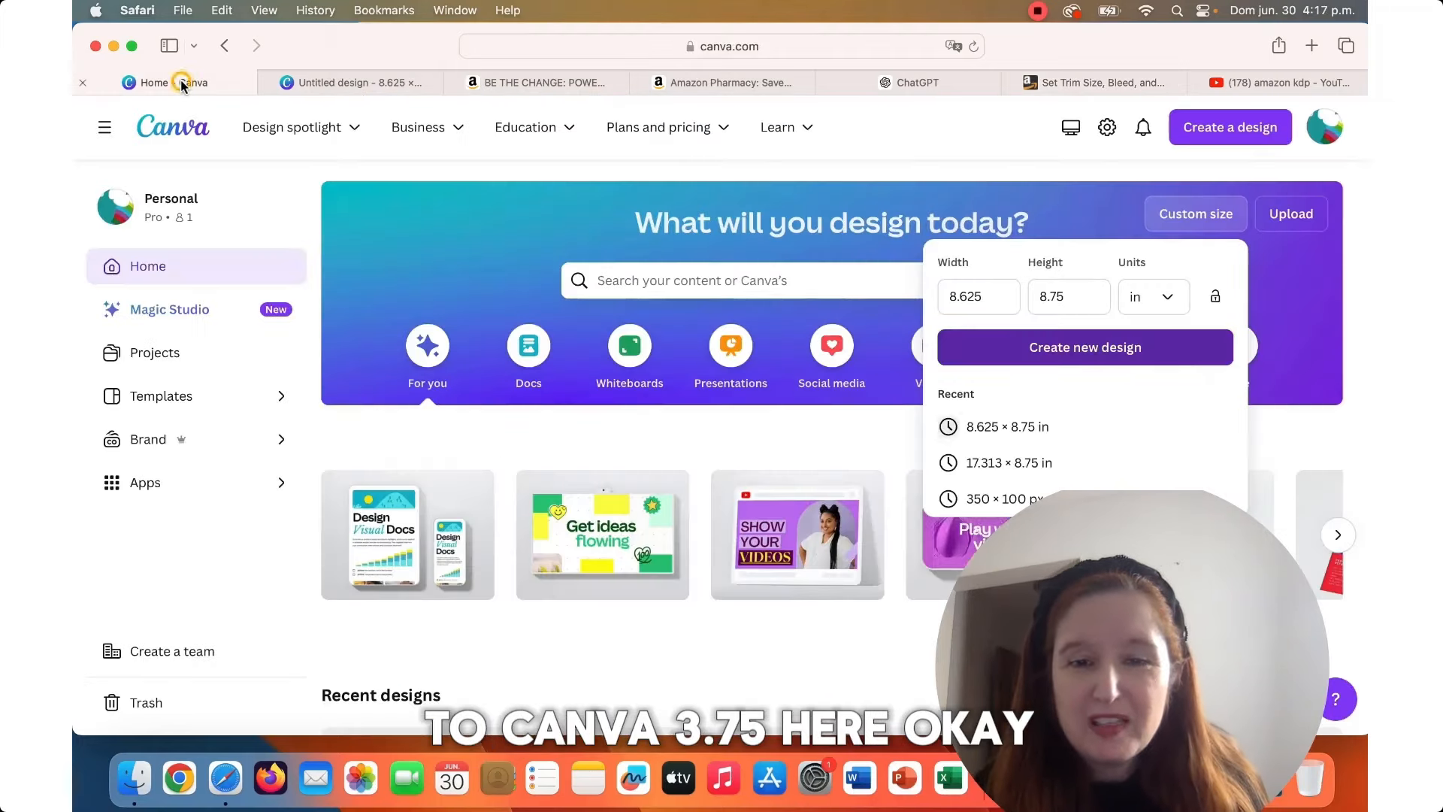
pyautogui.click(320, 80)
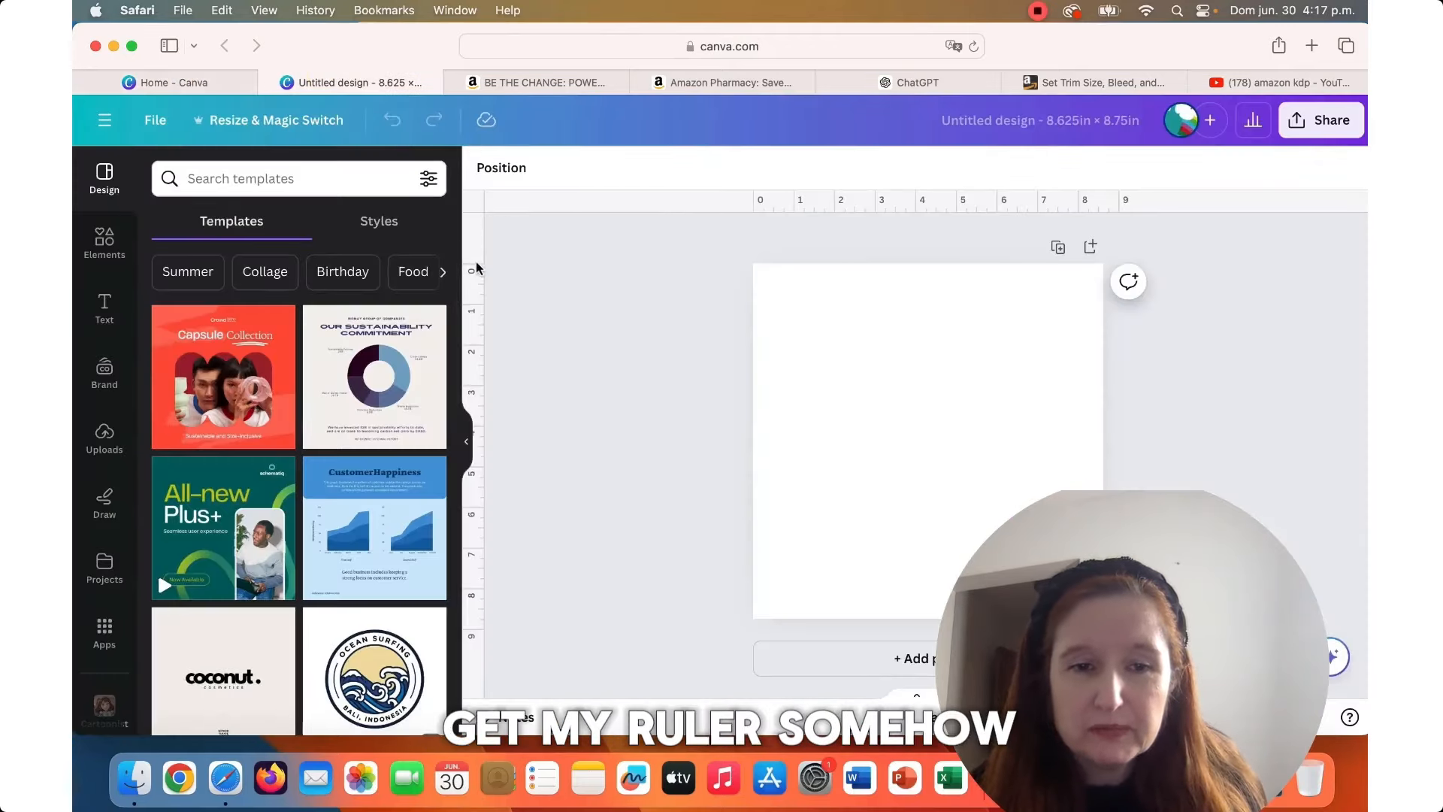
pyautogui.moveTo(476, 263); pyautogui.dragTo(768, 291)
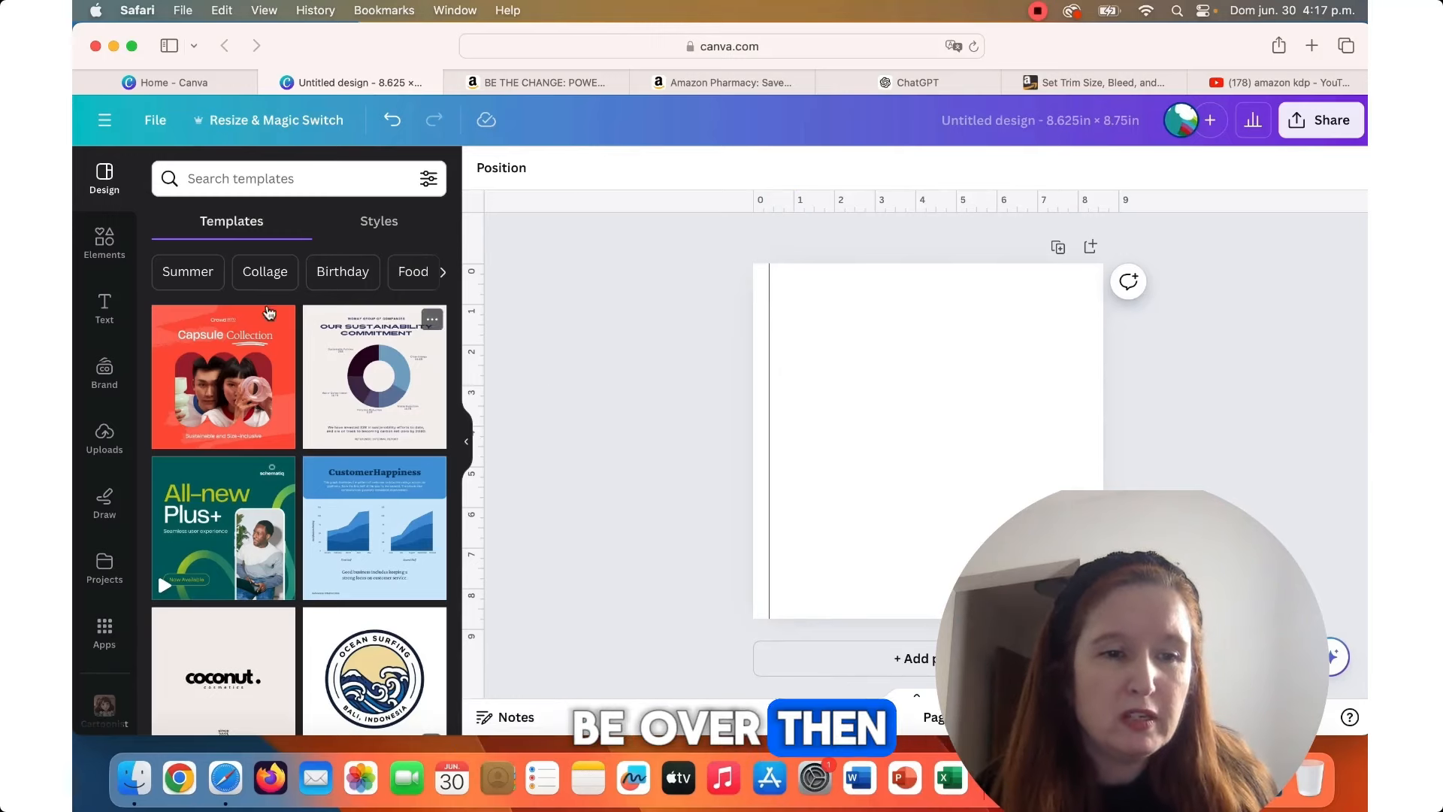
# Add a plain square shape from the elements library to the page.
pyautogui.click(119, 249)
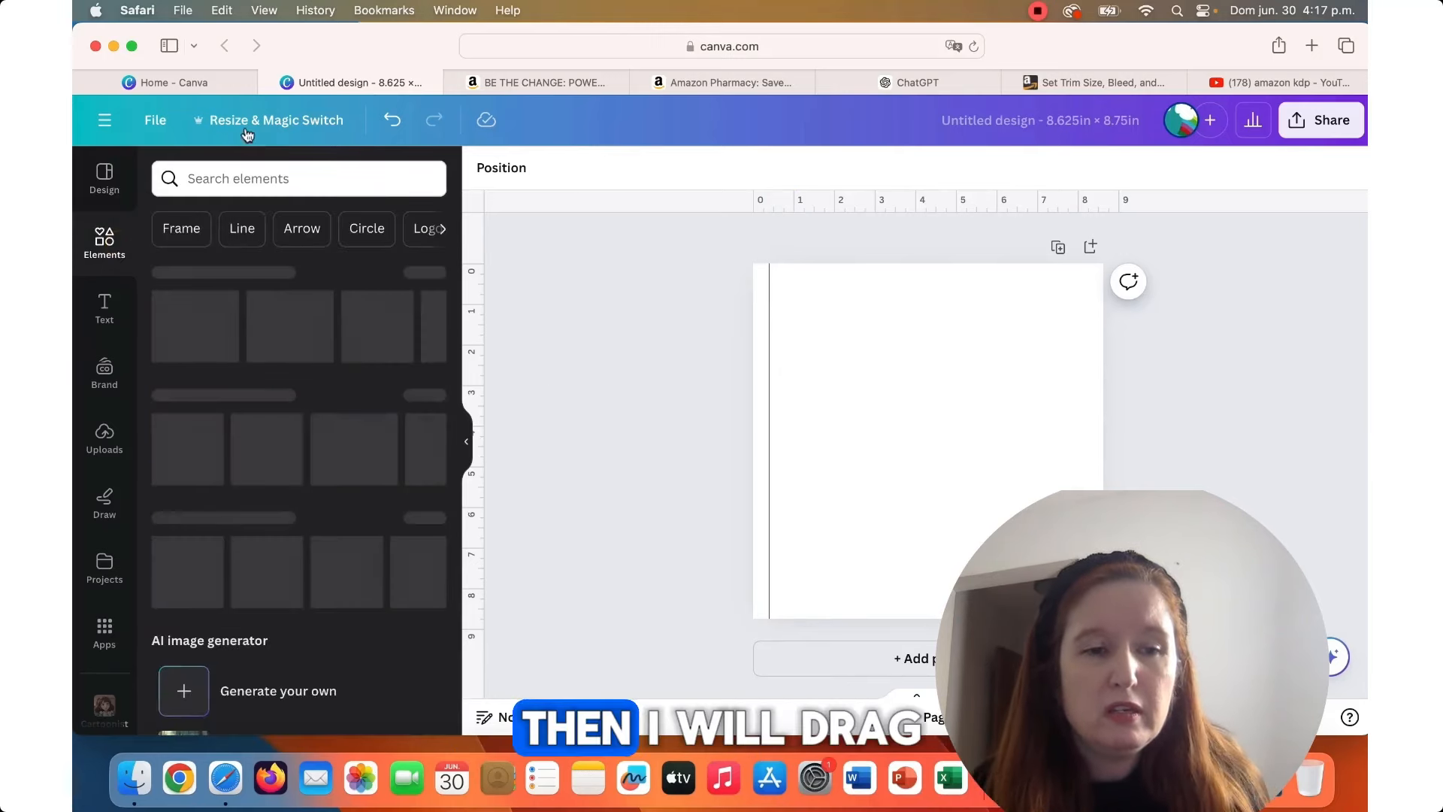
pyautogui.click(238, 176)
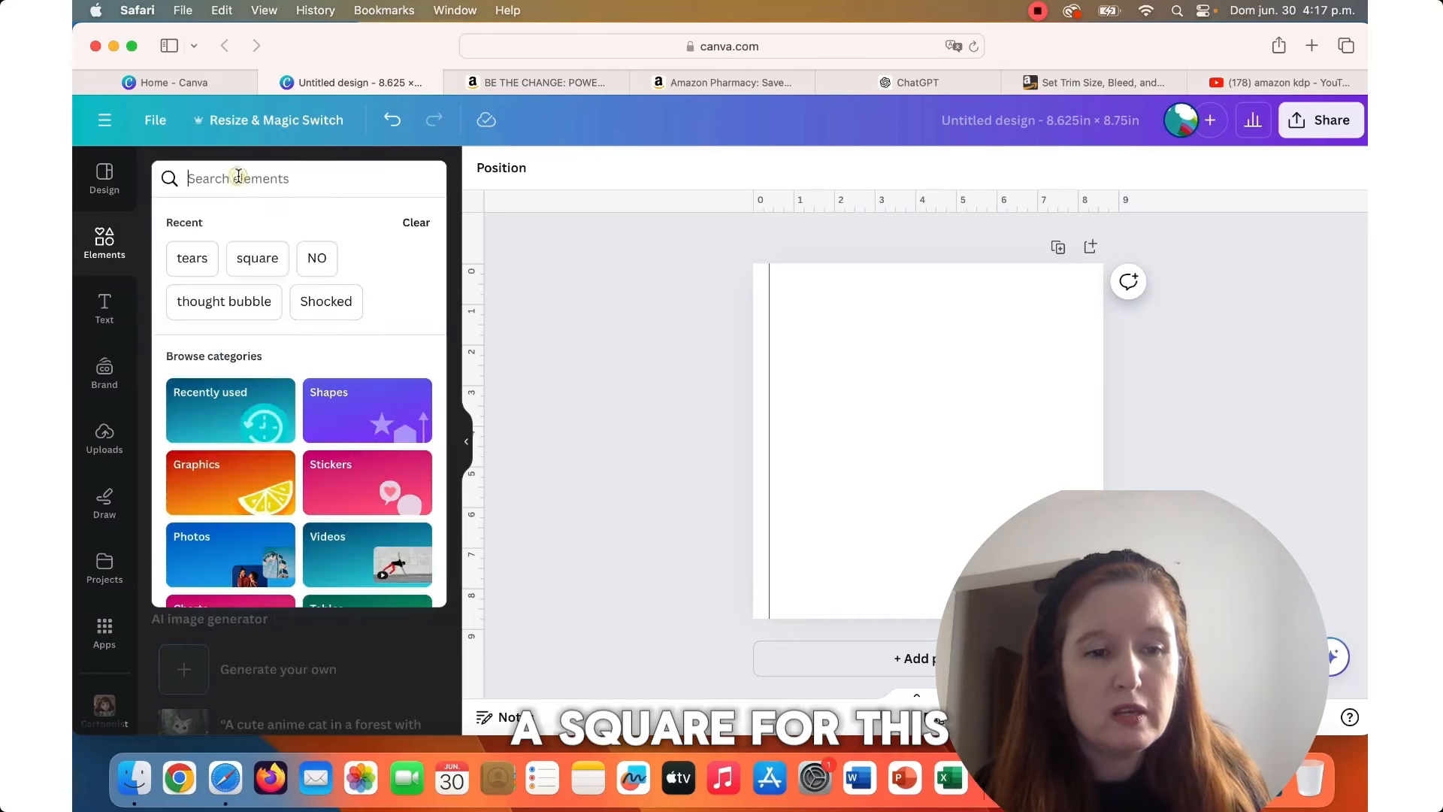
pyautogui.click(239, 176)
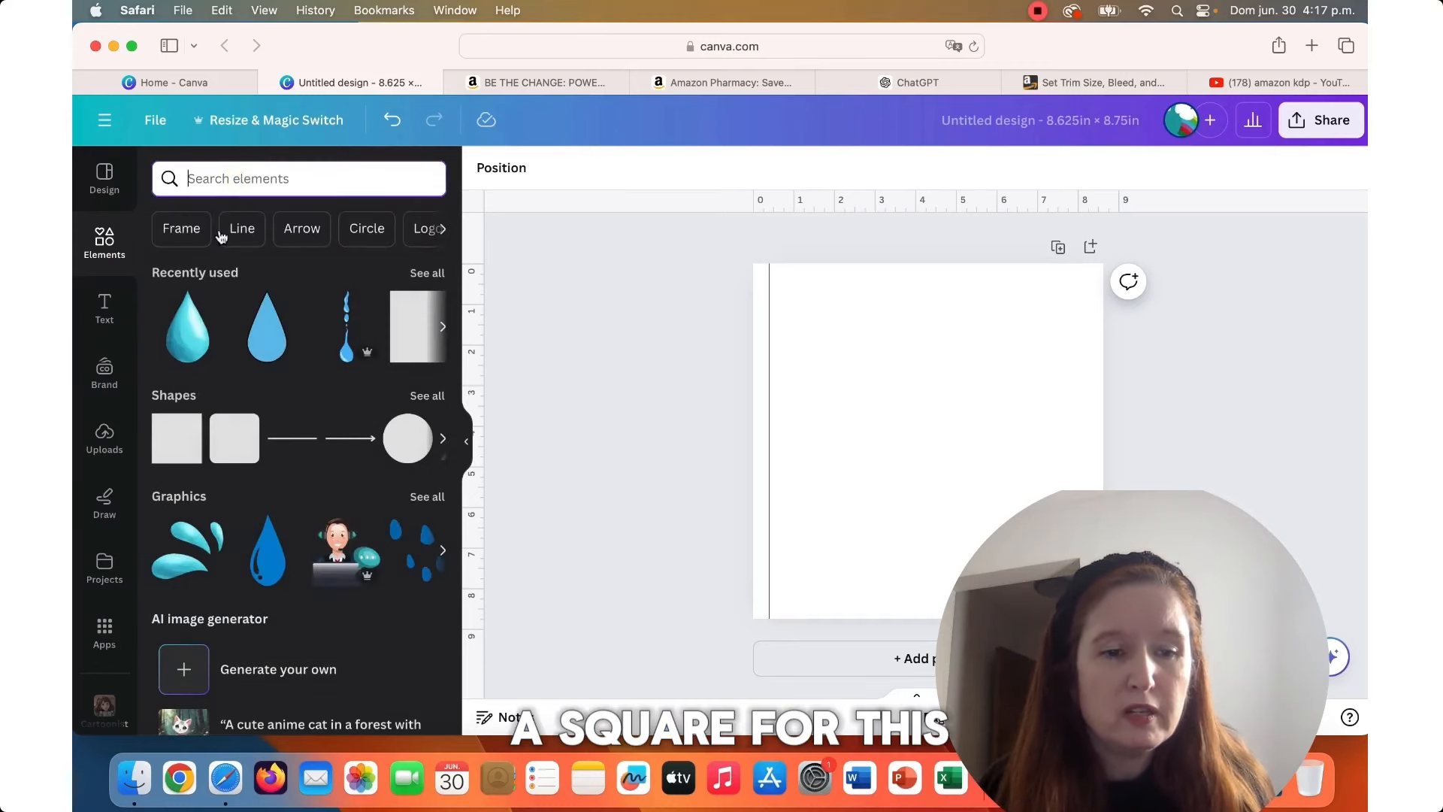
pyautogui.click(176, 439)
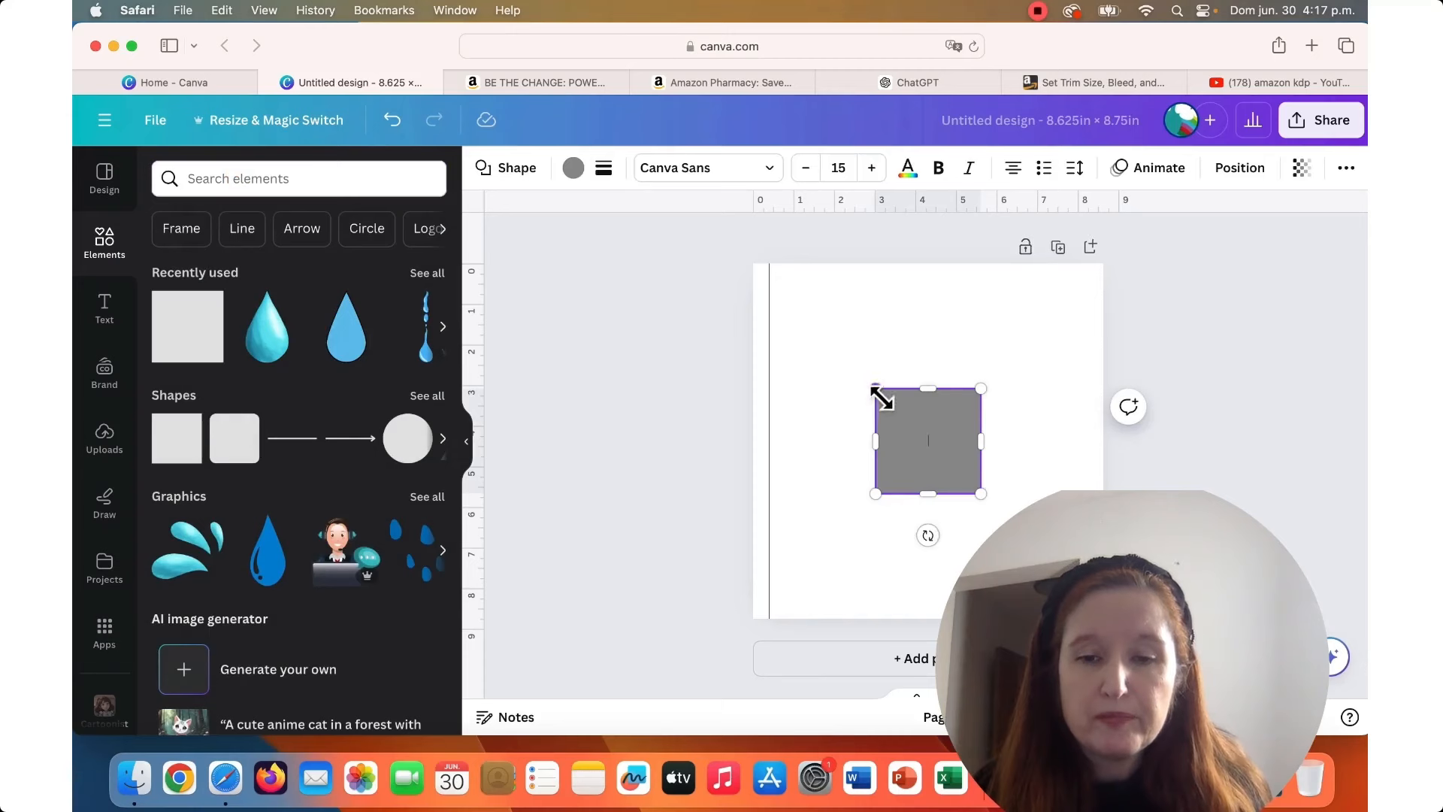
# Shrink the square to the width of the margin strip and fit it between the page's left edge and the vertical guide.
pyautogui.moveTo(876, 389); pyautogui.dragTo(931, 452)
pyautogui.rightClick(932, 451)
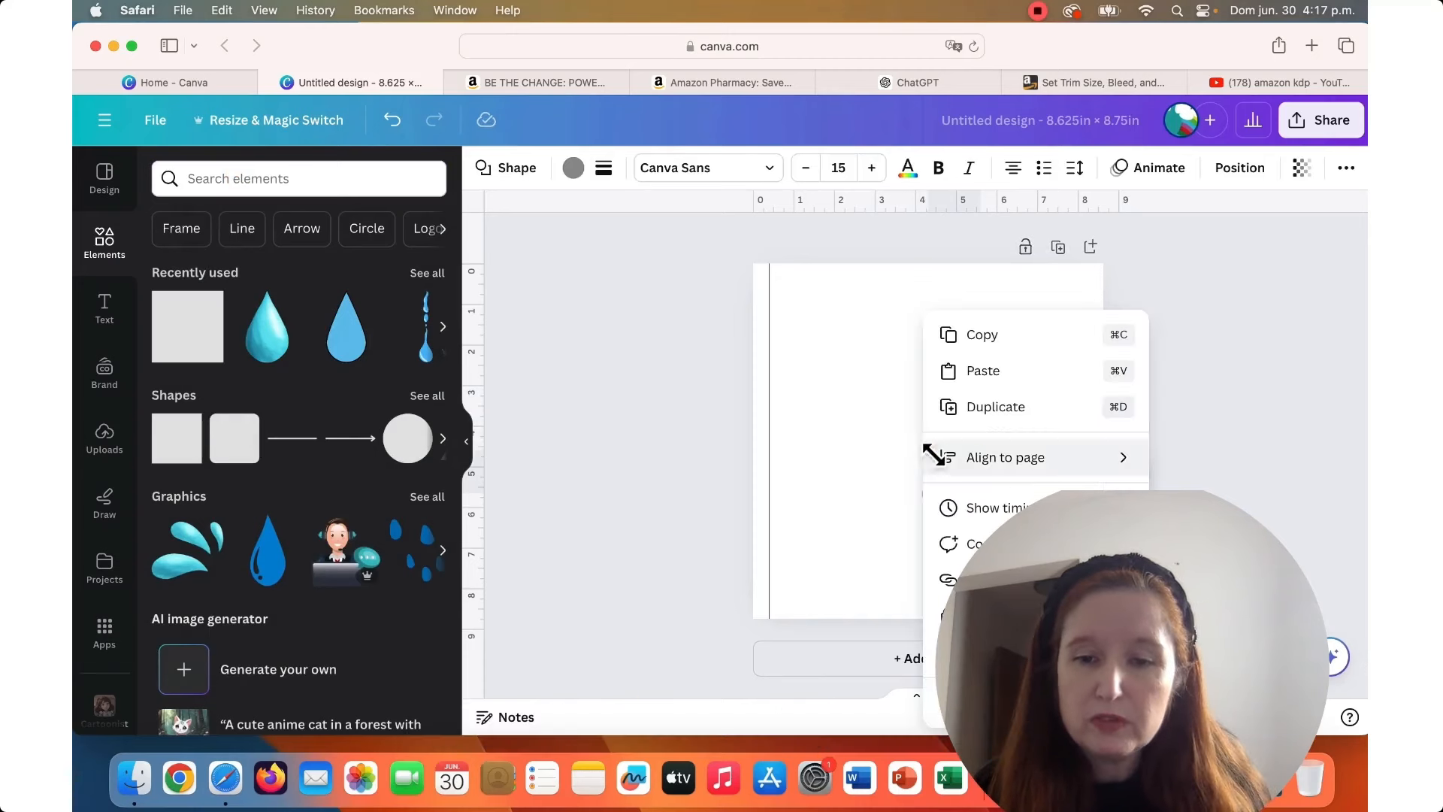
pyautogui.click(855, 434)
pyautogui.moveTo(929, 451); pyautogui.dragTo(966, 480)
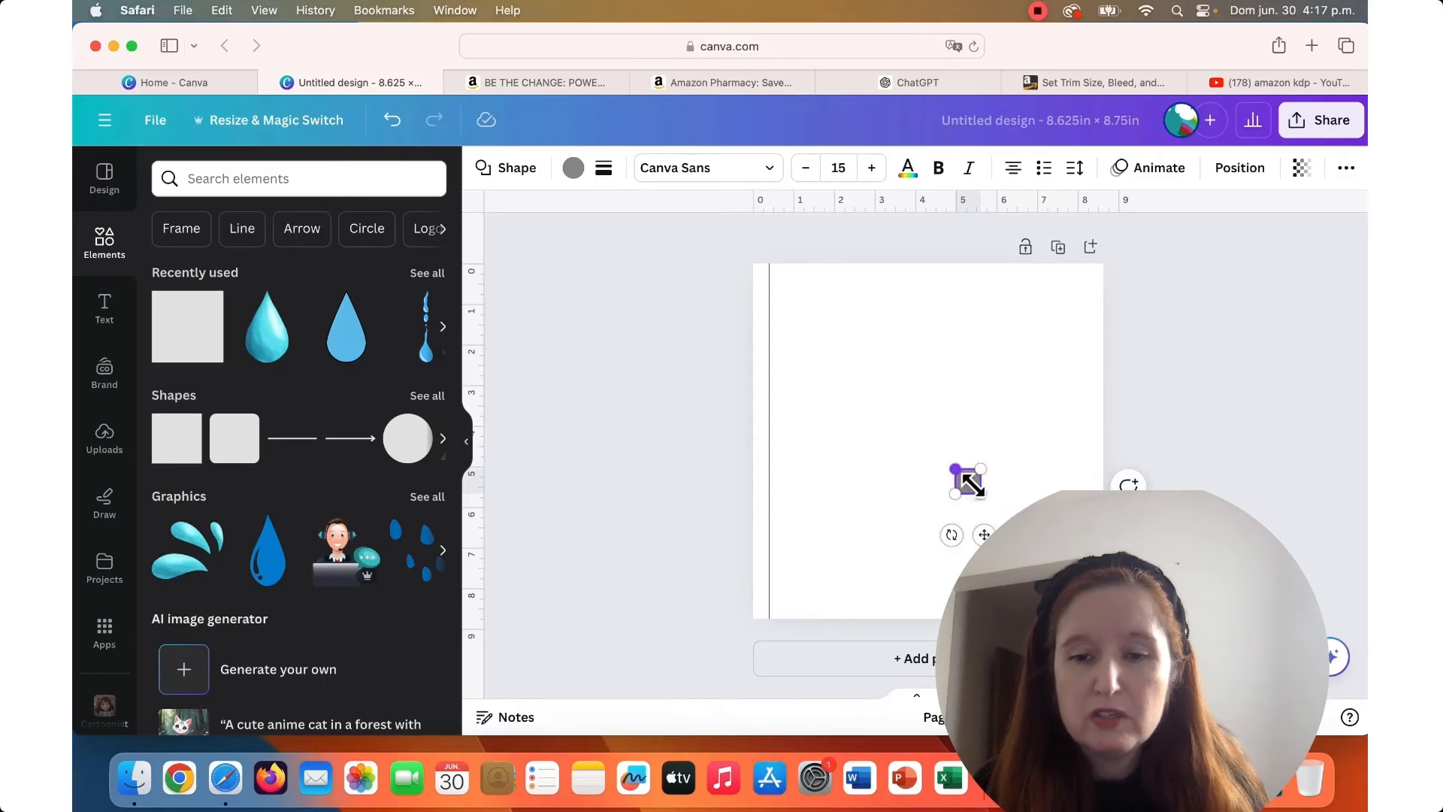
pyautogui.click(856, 462)
pyautogui.moveTo(967, 480); pyautogui.dragTo(769, 426)
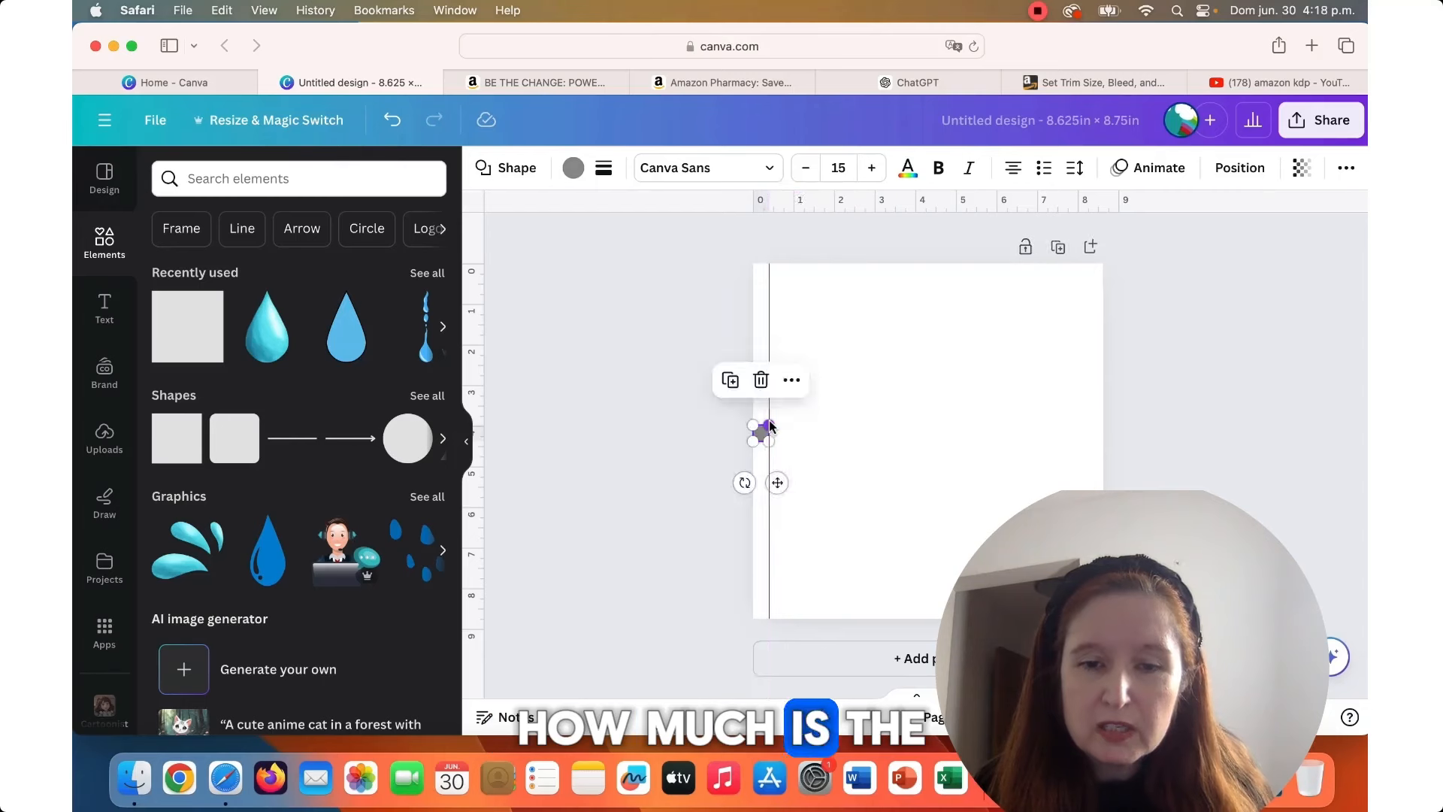
pyautogui.click(872, 397)
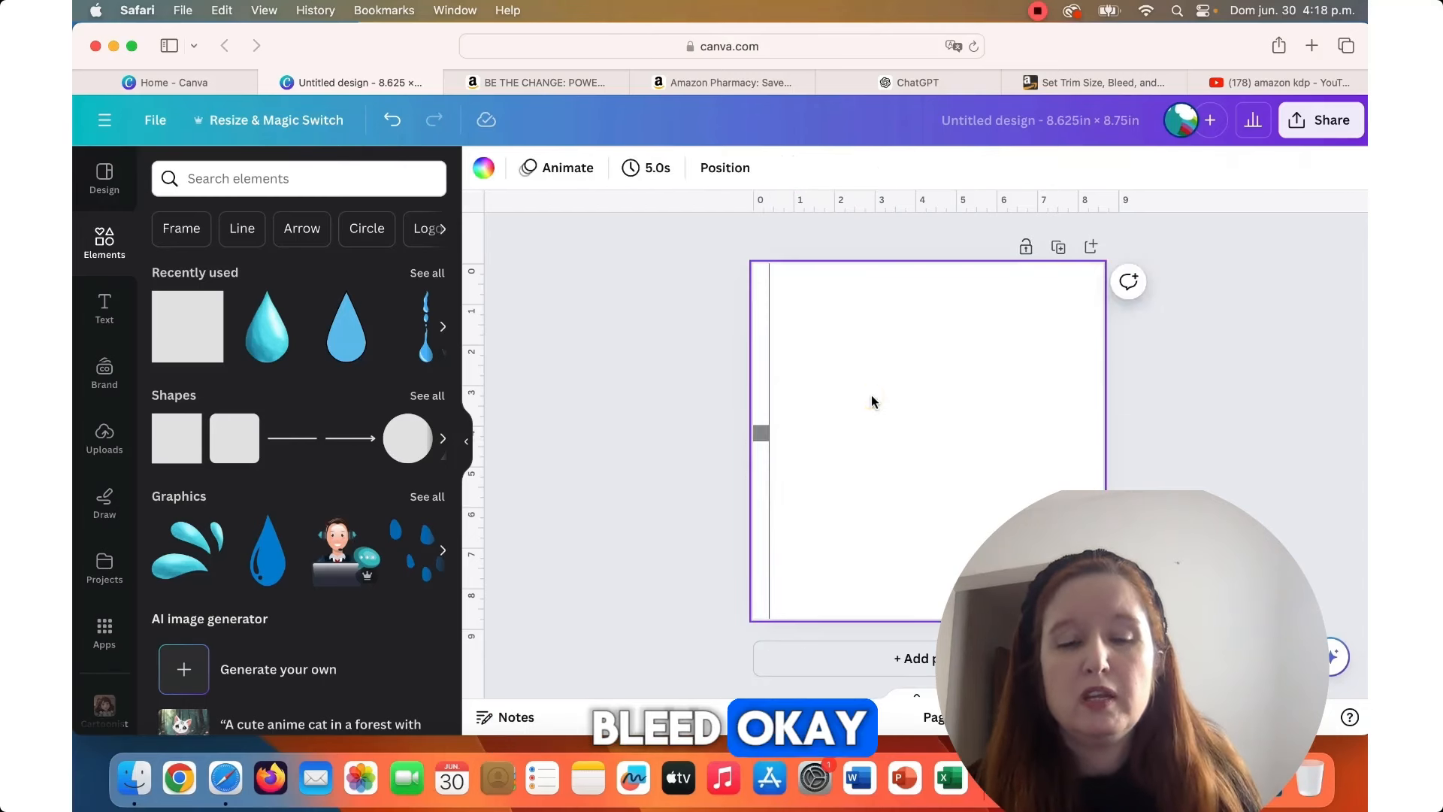
# Place duplicates of the small margin square against the page's bottom and right edges.
pyautogui.click(763, 432)
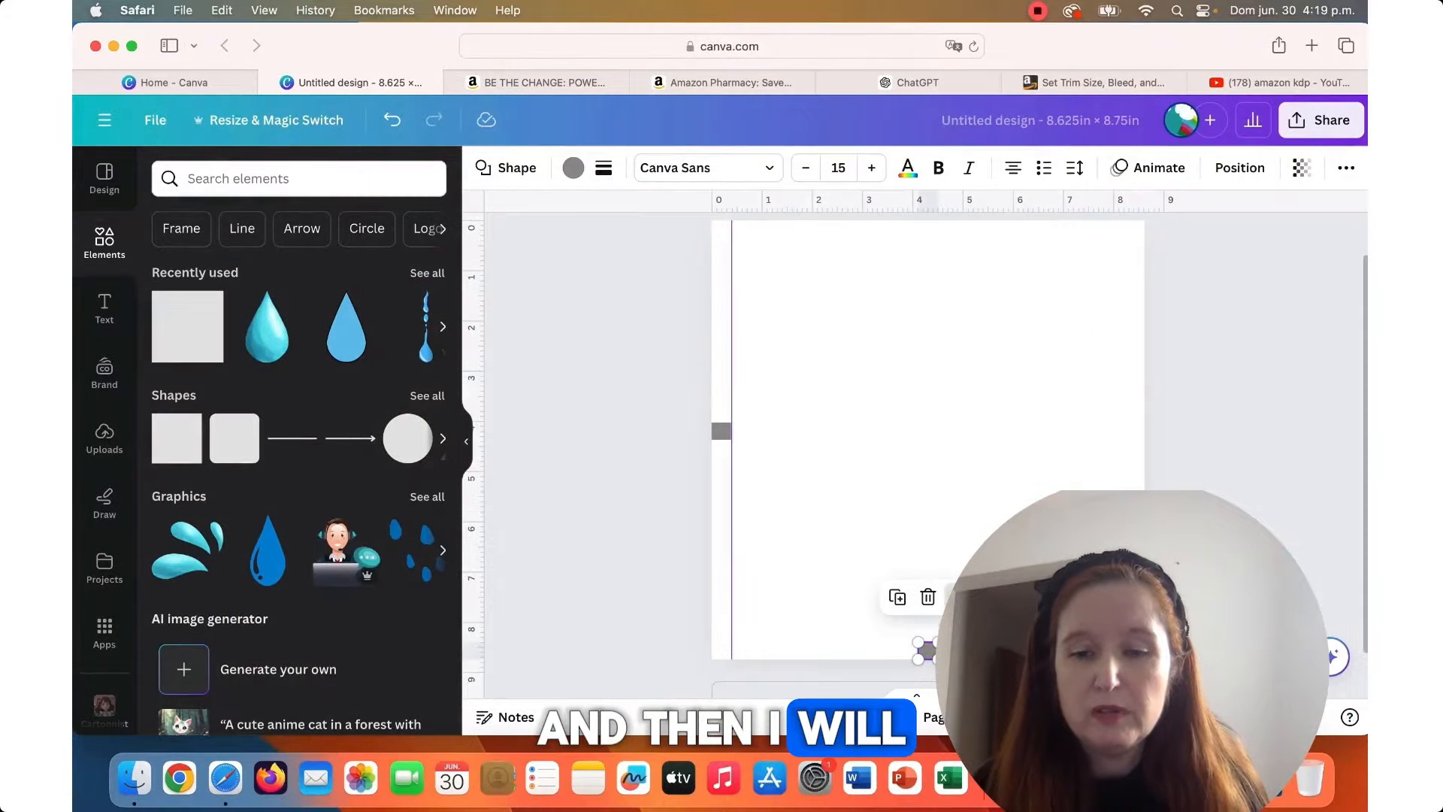
pyautogui.rightClick(932, 651)
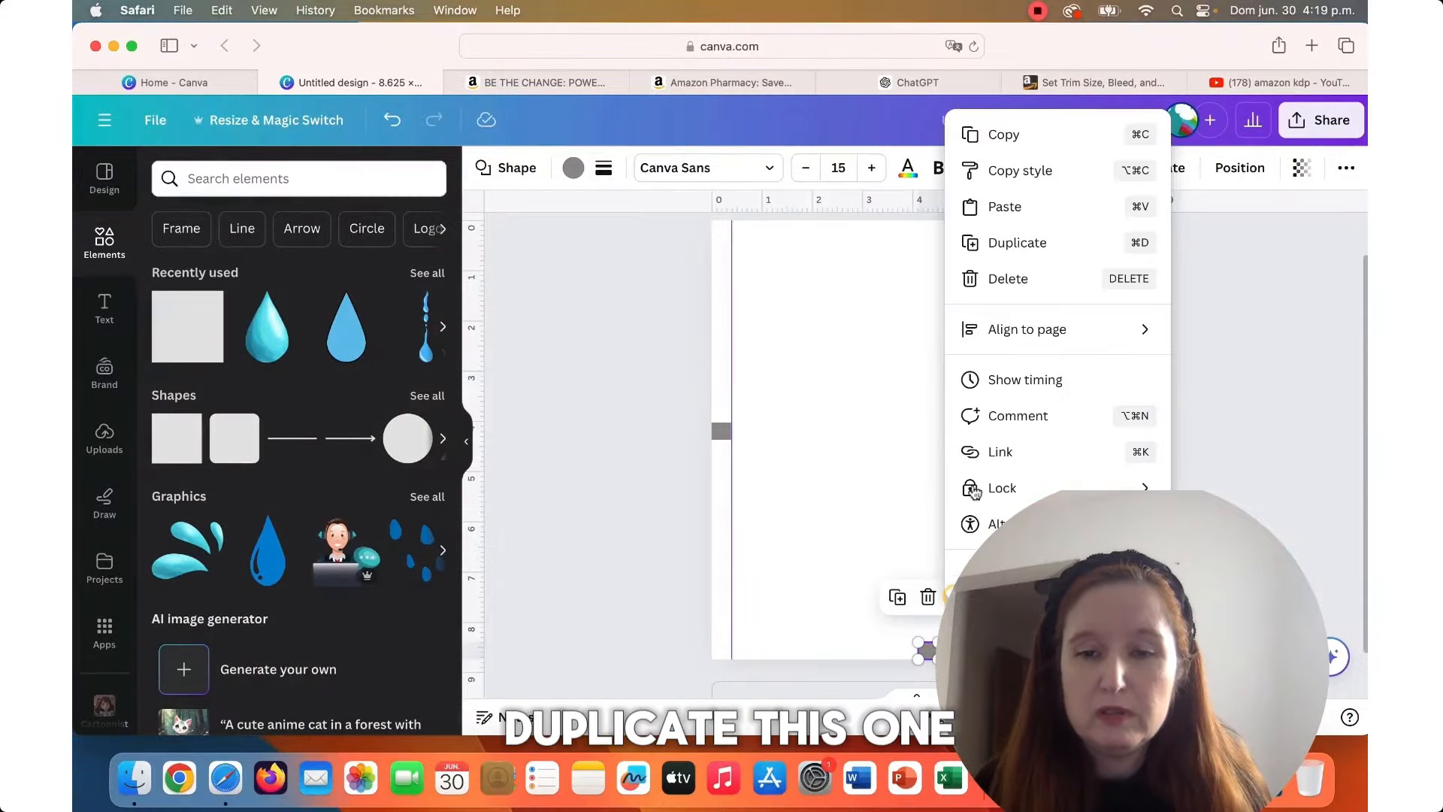
pyautogui.click(1009, 244)
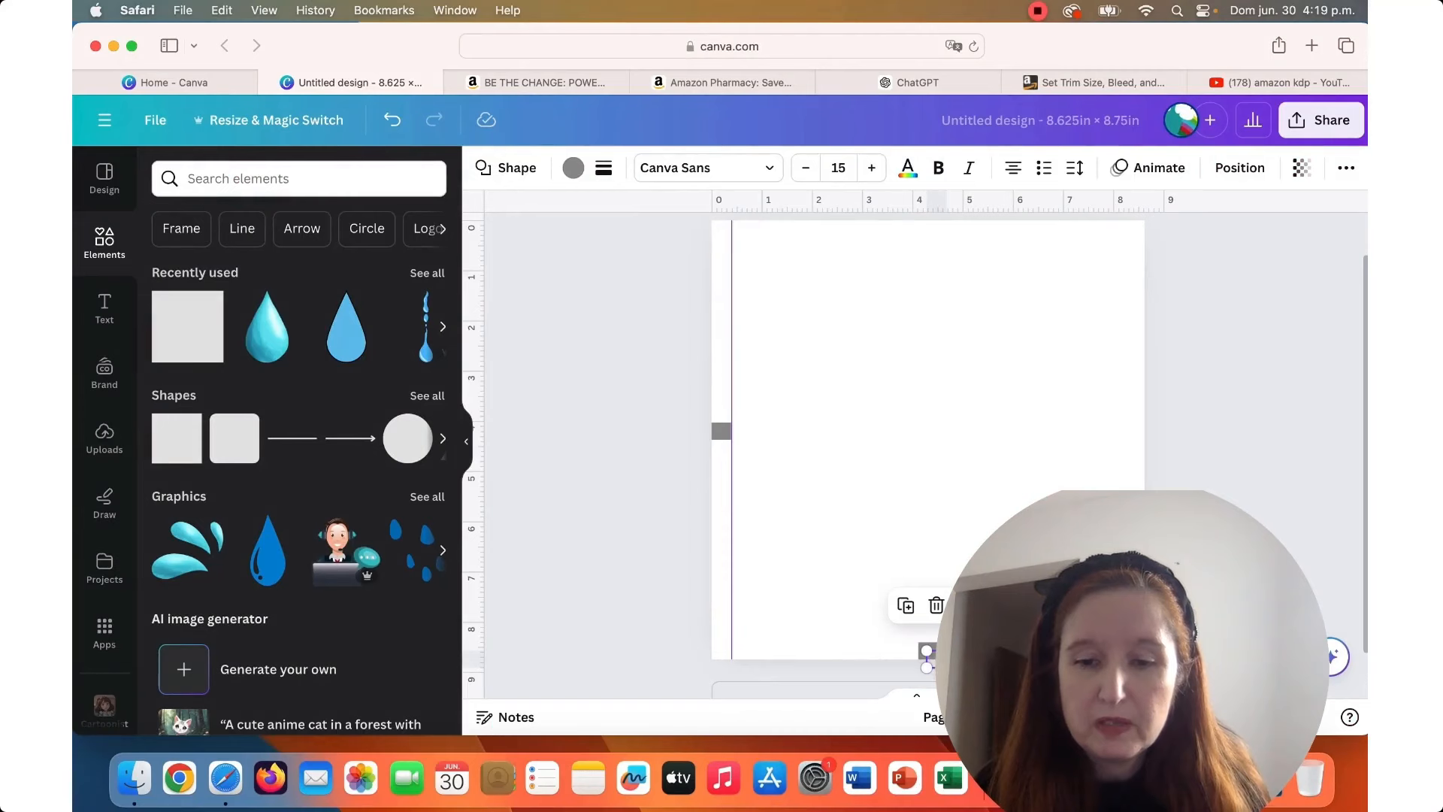
pyautogui.click(958, 644)
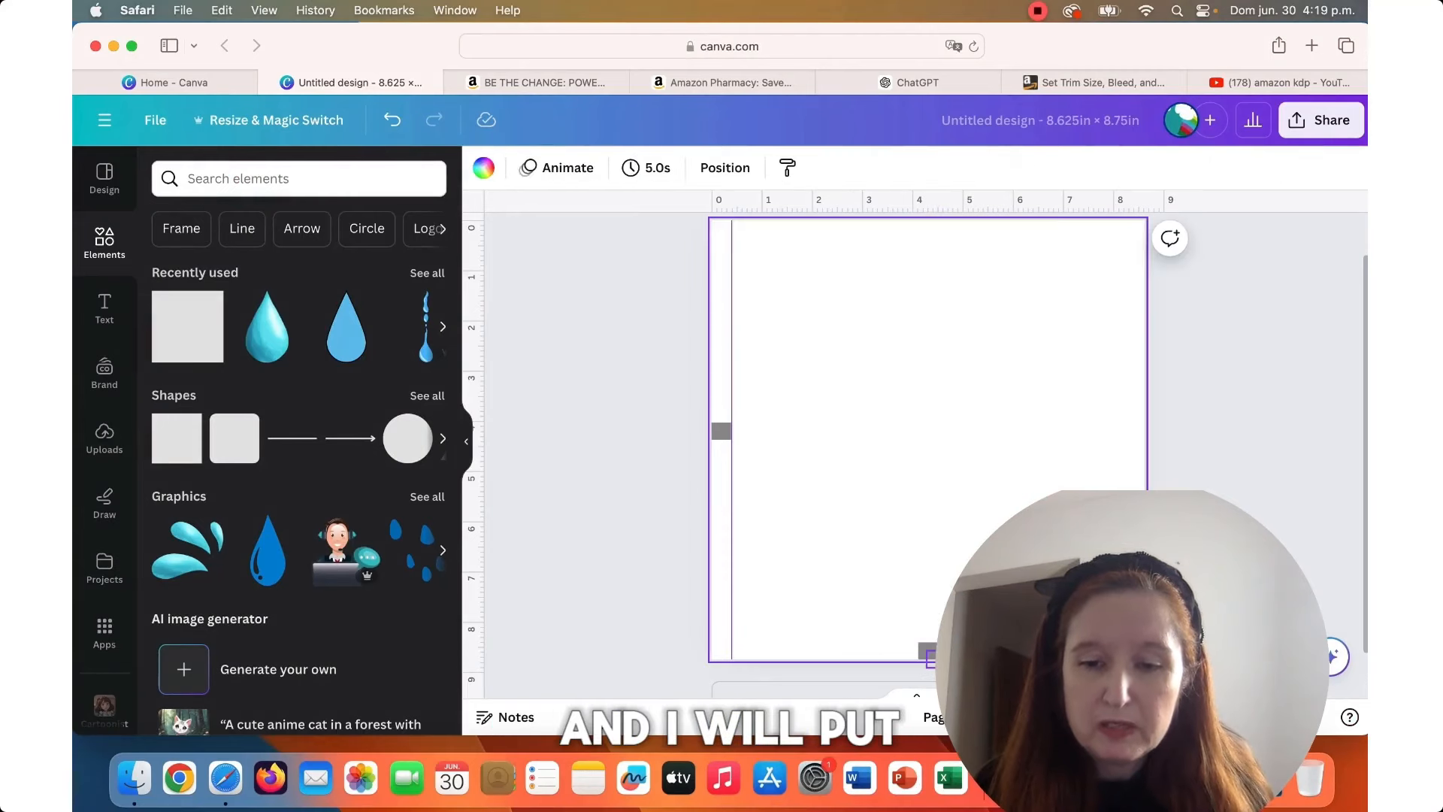
pyautogui.moveTo(940, 655); pyautogui.dragTo(1138, 408)
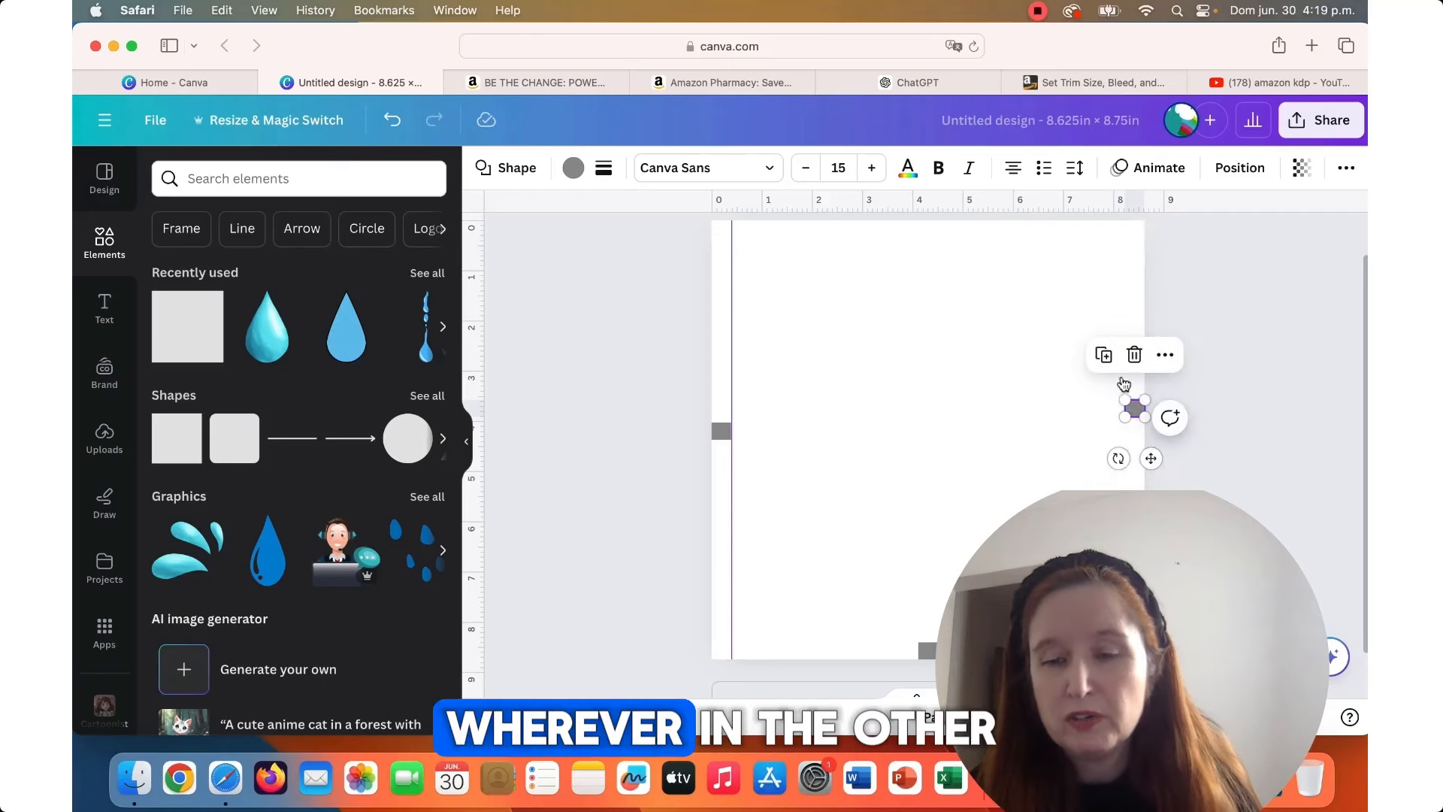
# Duplicate the square on the right edge and place the copy against the middle of the page's top edge.
pyautogui.click(1208, 372)
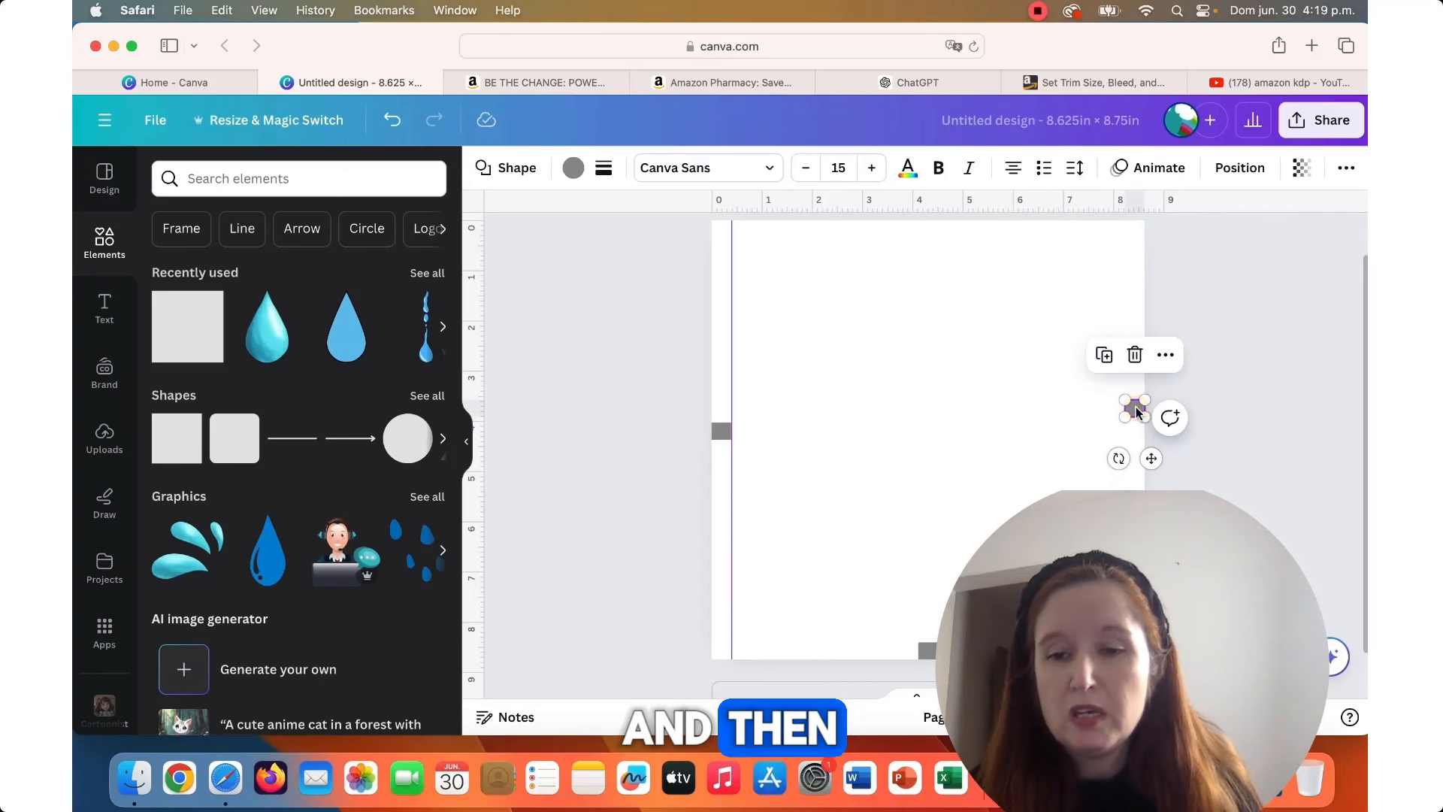
pyautogui.click(1135, 407)
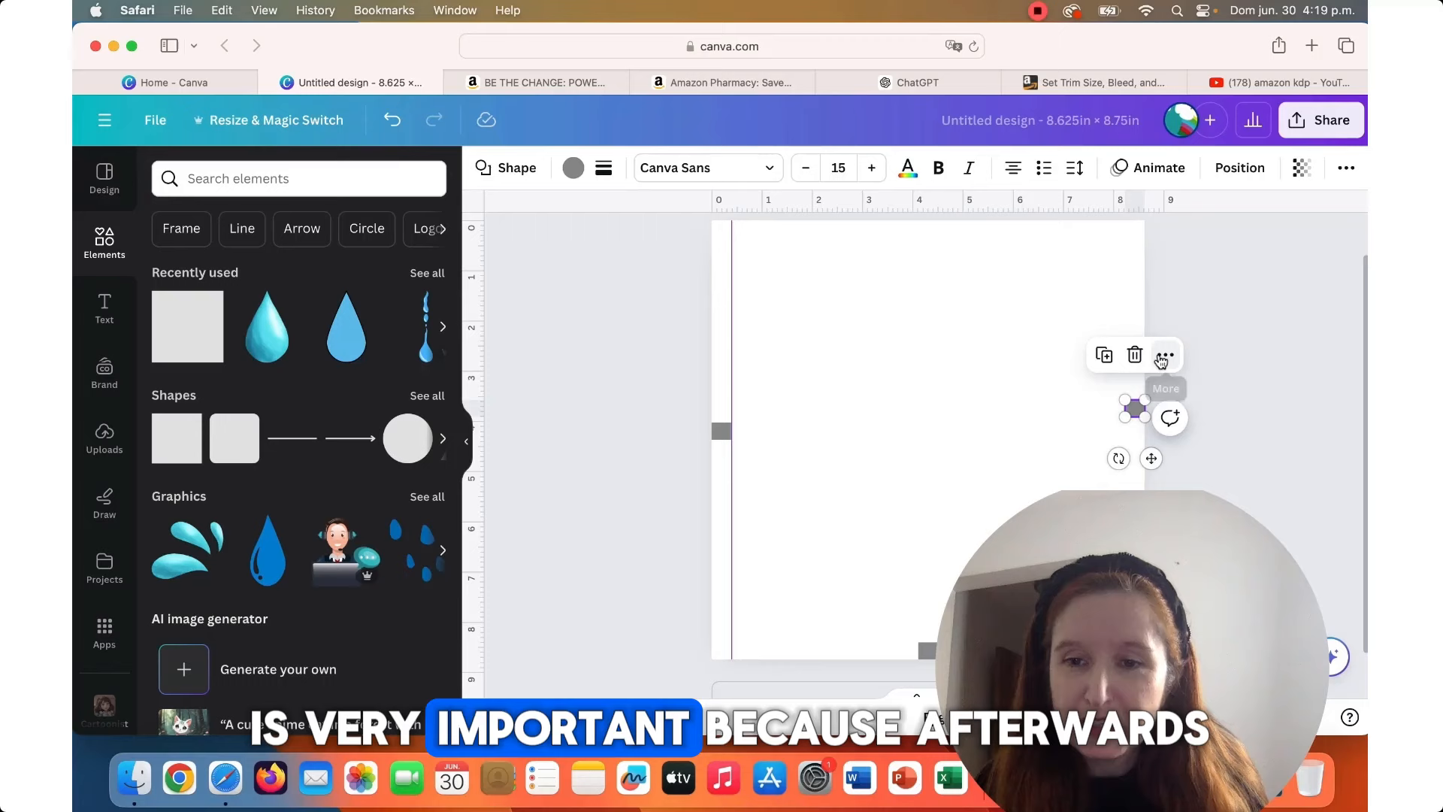
pyautogui.click(1163, 354)
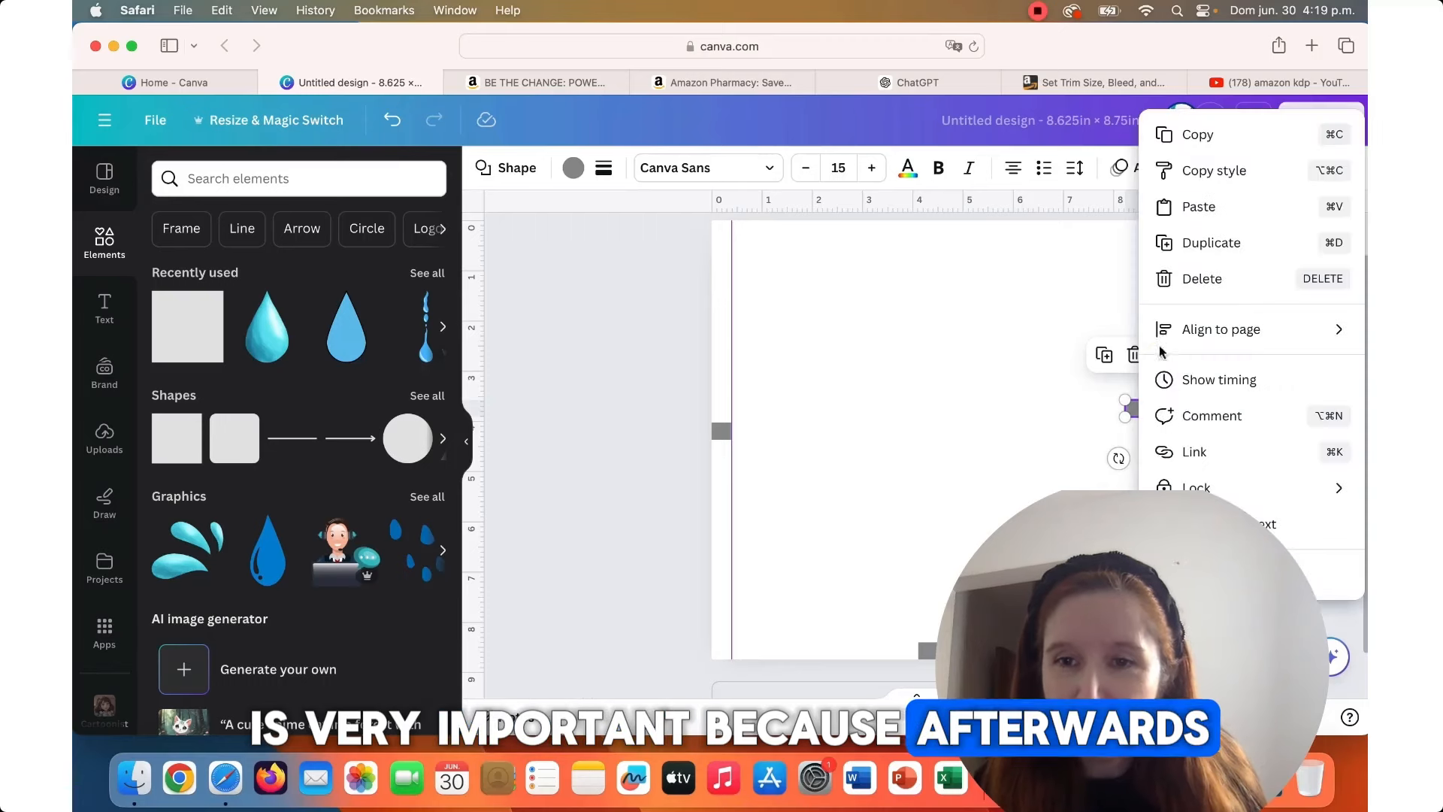
pyautogui.click(1193, 240)
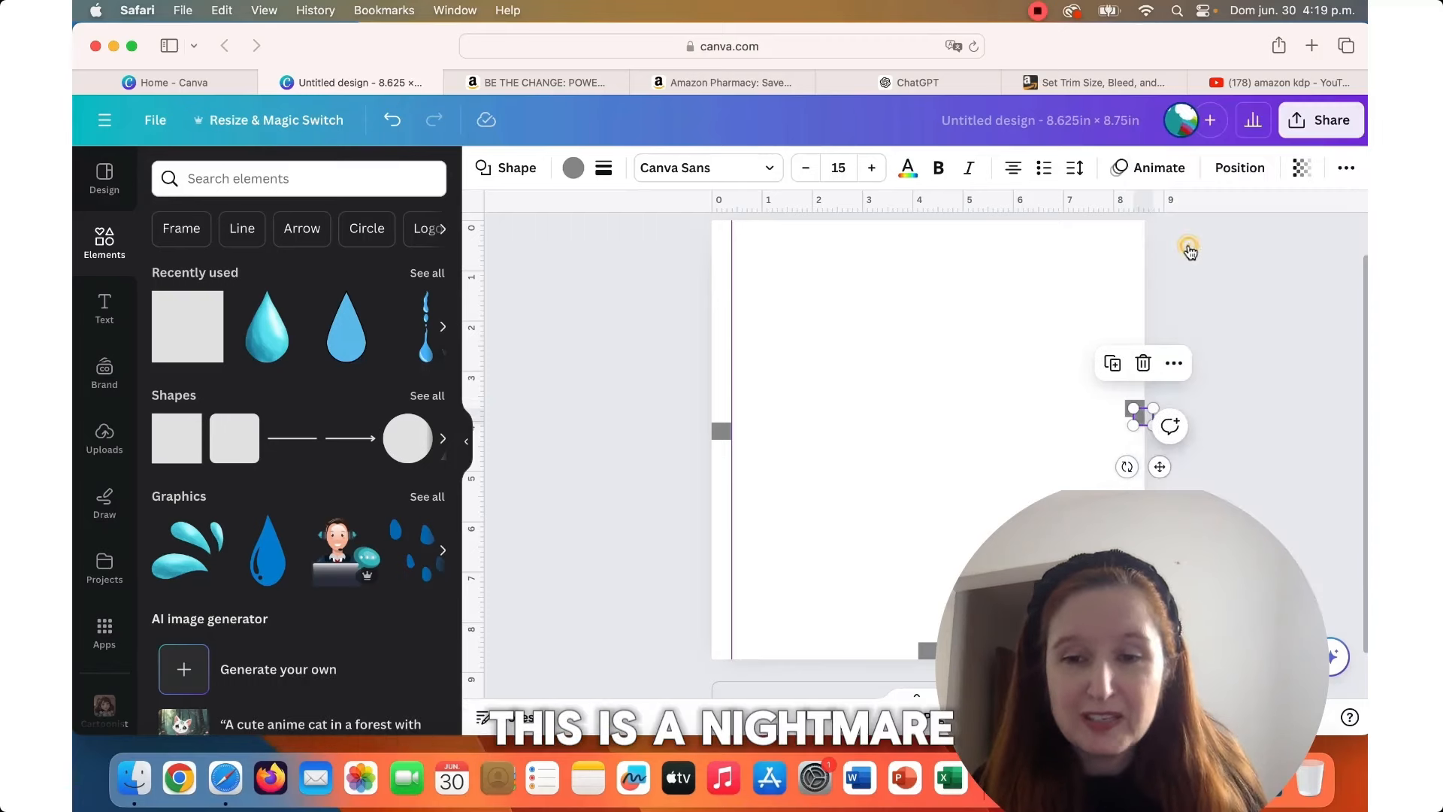
pyautogui.click(1093, 442)
pyautogui.moveTo(1133, 413); pyautogui.dragTo(926, 235)
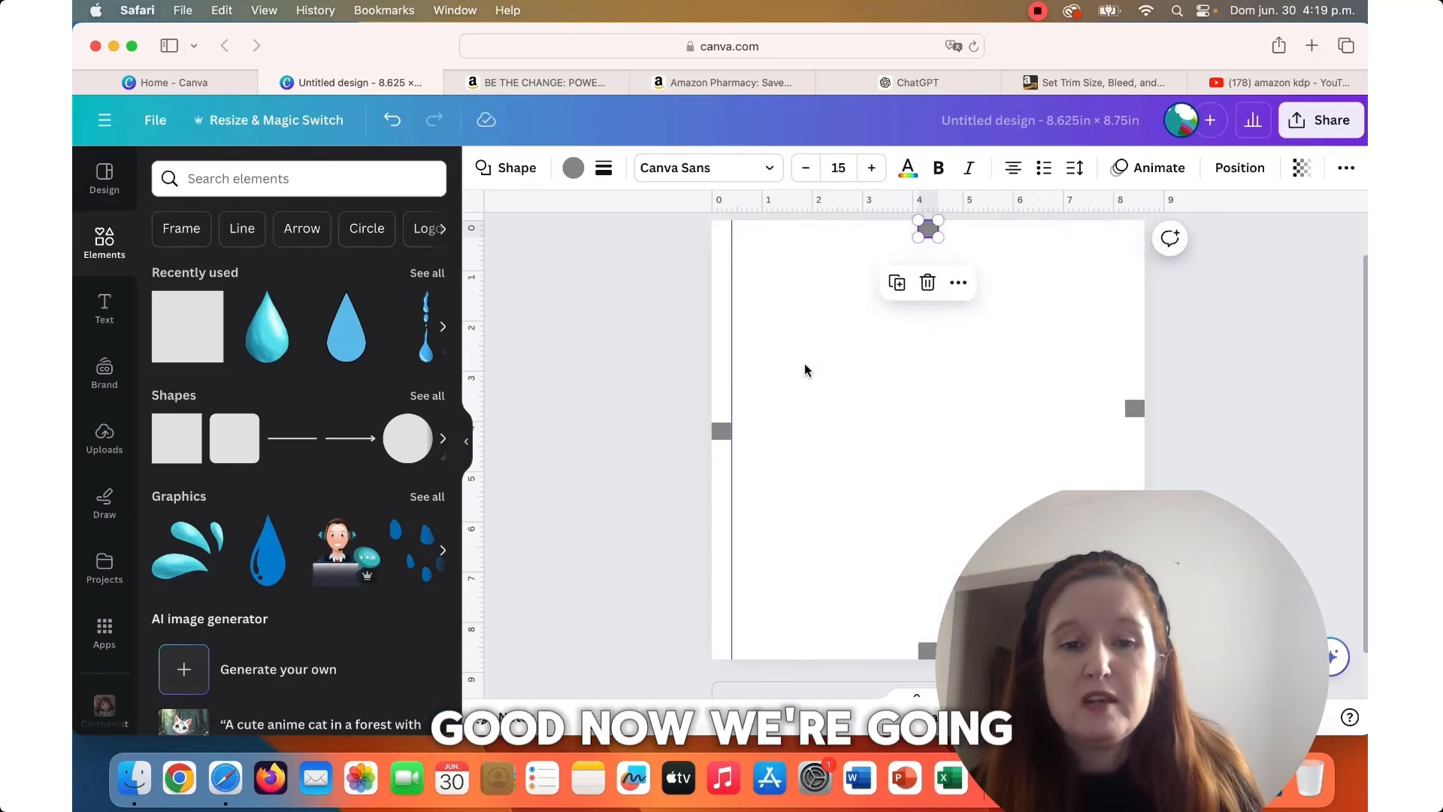
# Add a vertical guide at the right gauge square and horizontal guides at the bottom and top squares, marking the remaining page margins.
pyautogui.click(570, 242)
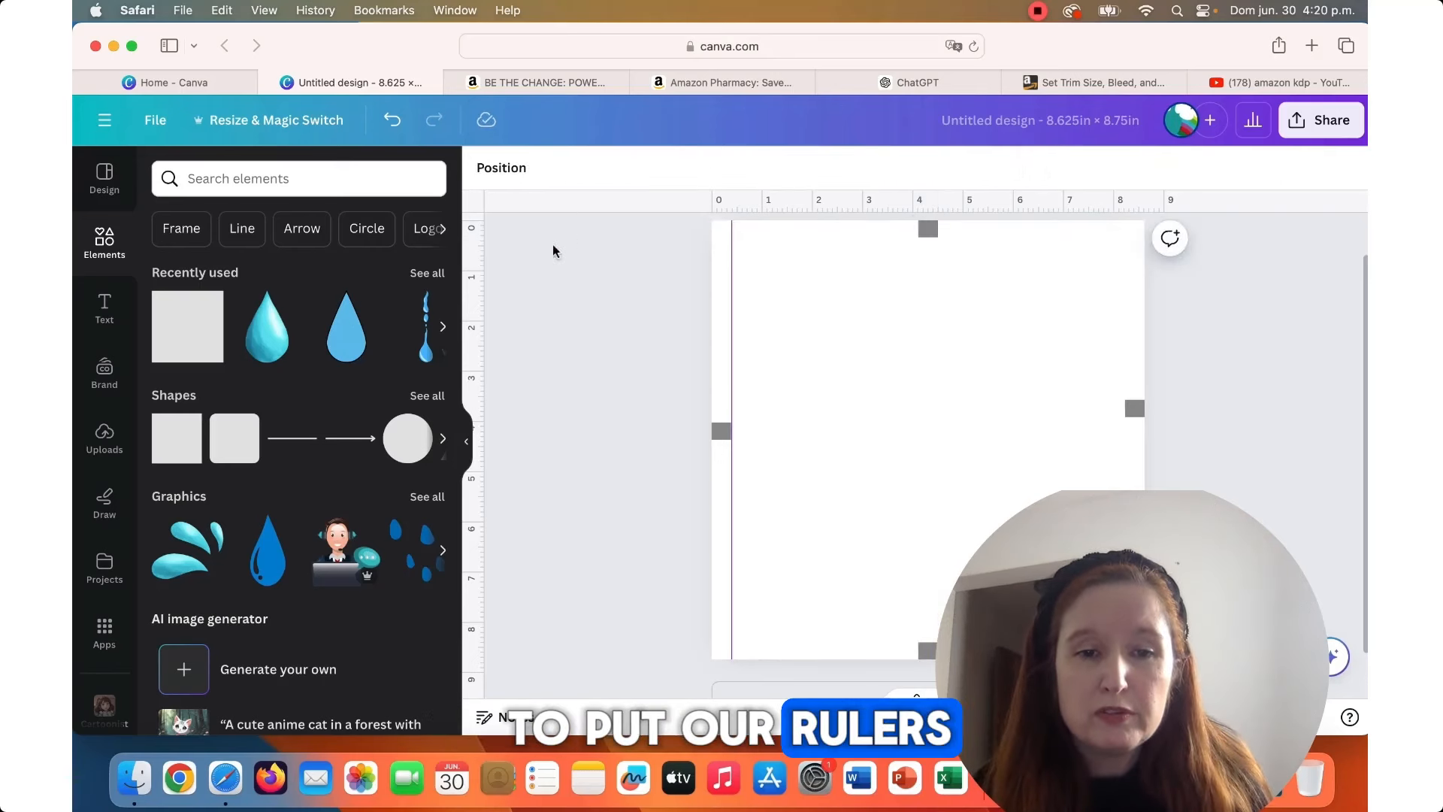
pyautogui.moveTo(487, 227); pyautogui.dragTo(1112, 301)
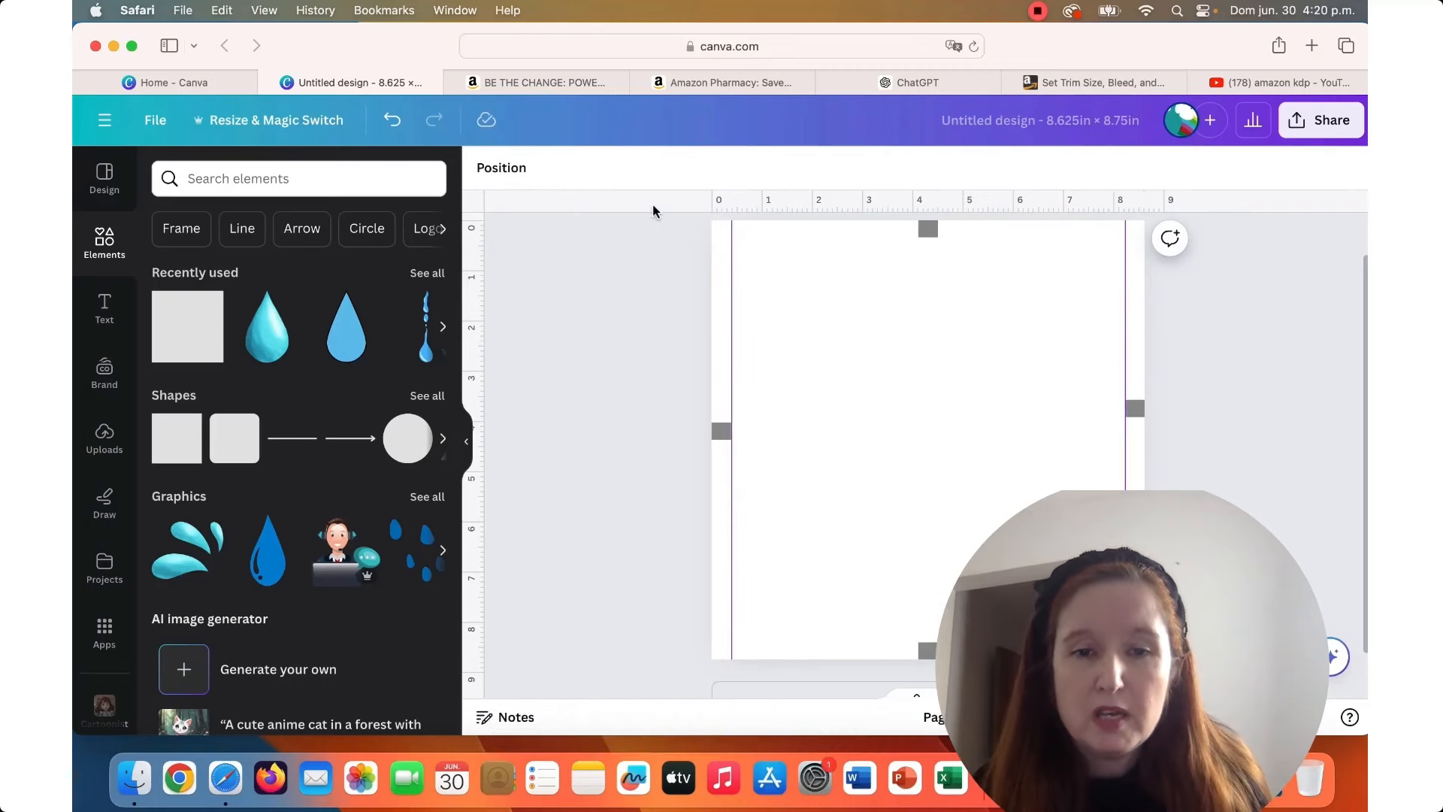
pyautogui.moveTo(654, 209); pyautogui.dragTo(679, 642)
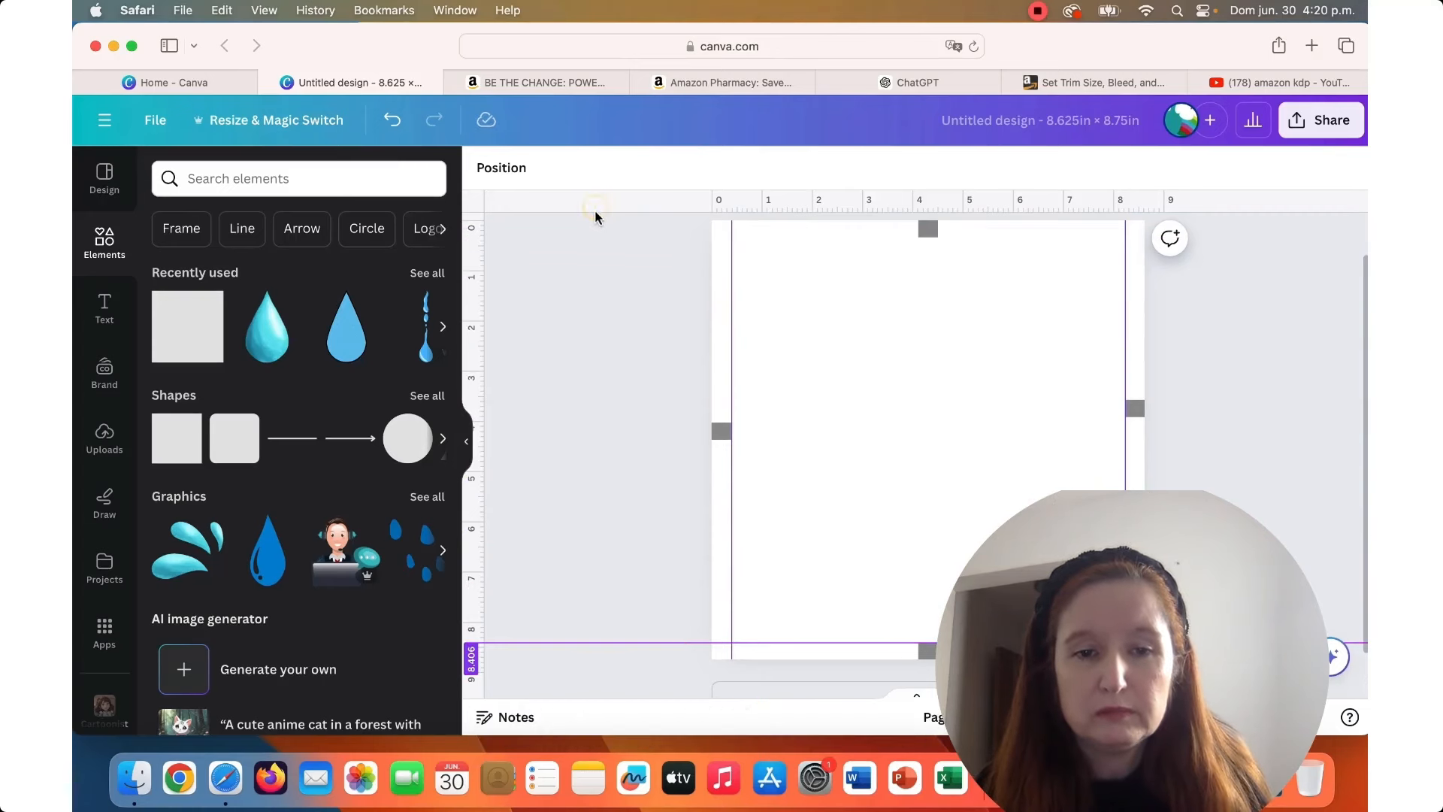
pyautogui.moveTo(595, 212); pyautogui.dragTo(605, 238)
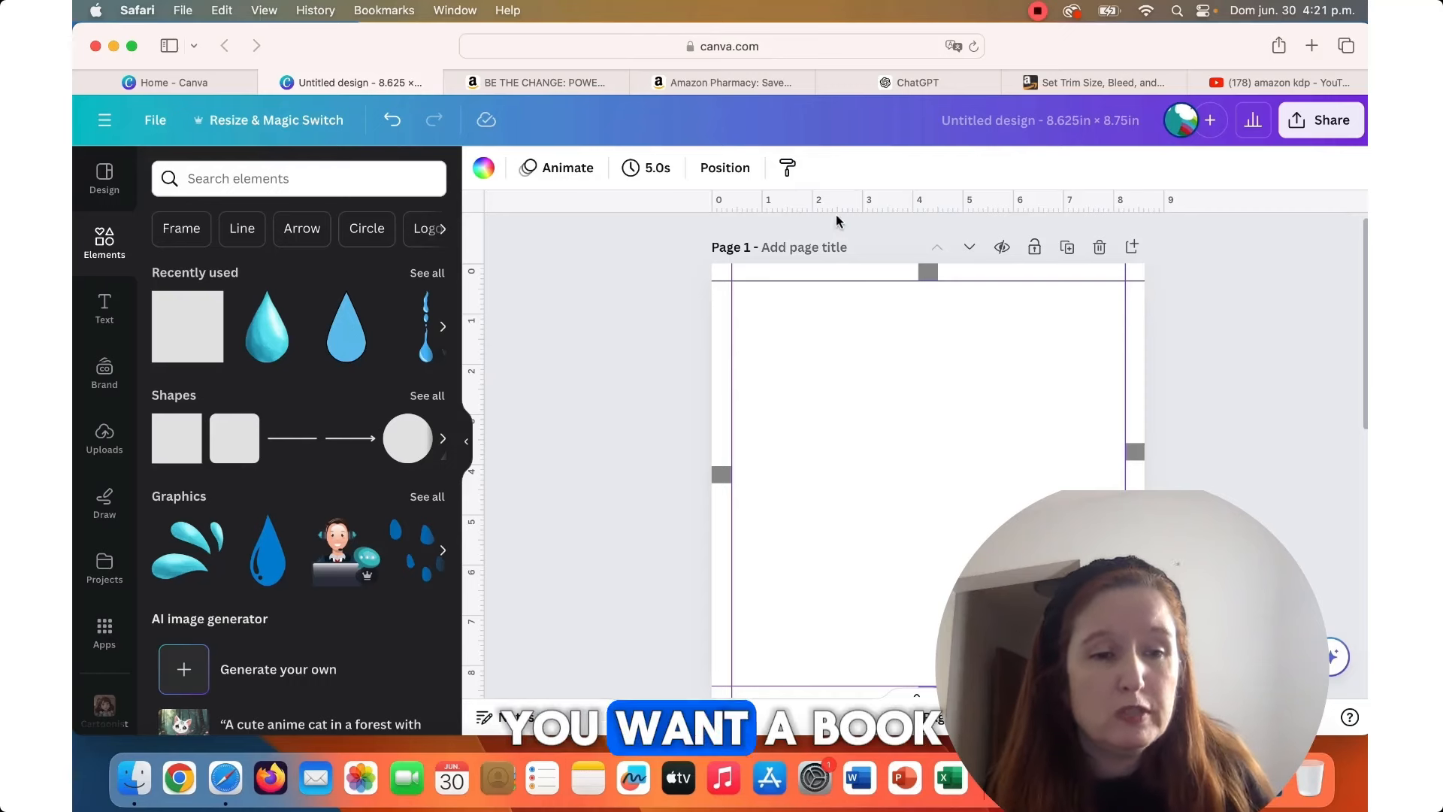
# Search the elements library for "forrest" and narrow the results to graphics.
pyautogui.click(248, 178)
pyautogui.write('forr')
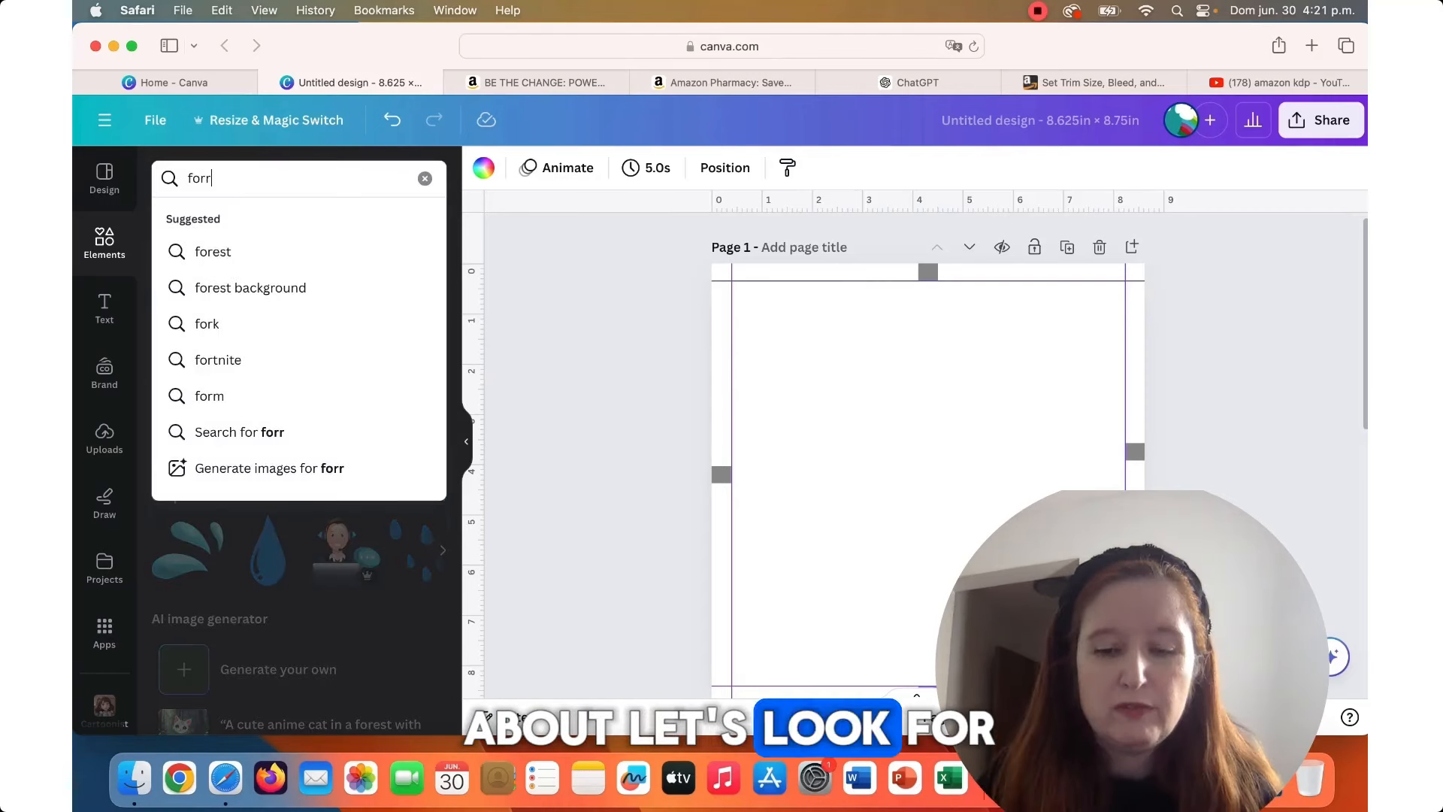
pyautogui.write('est')
pyautogui.press('Return')
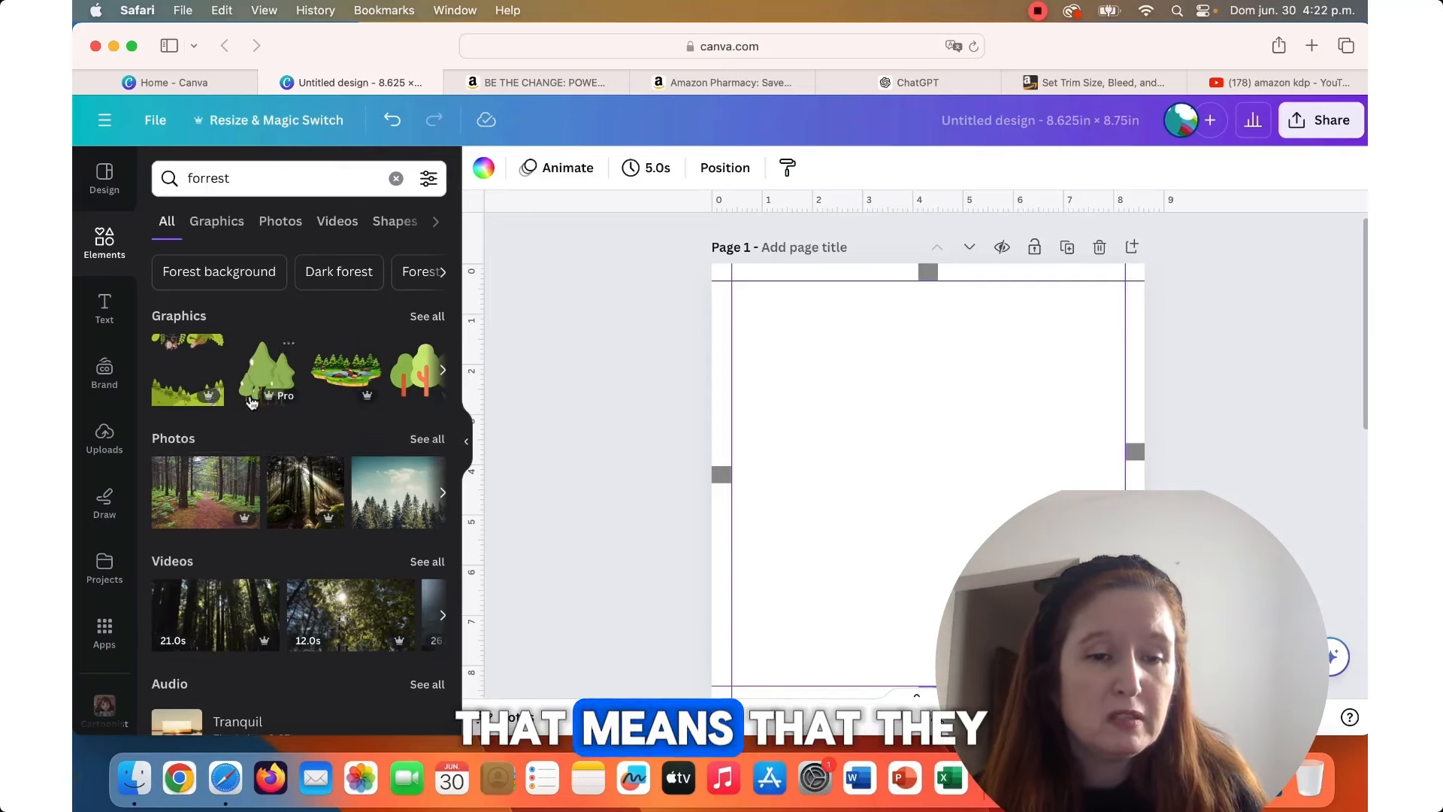
pyautogui.moveTo(214, 398)
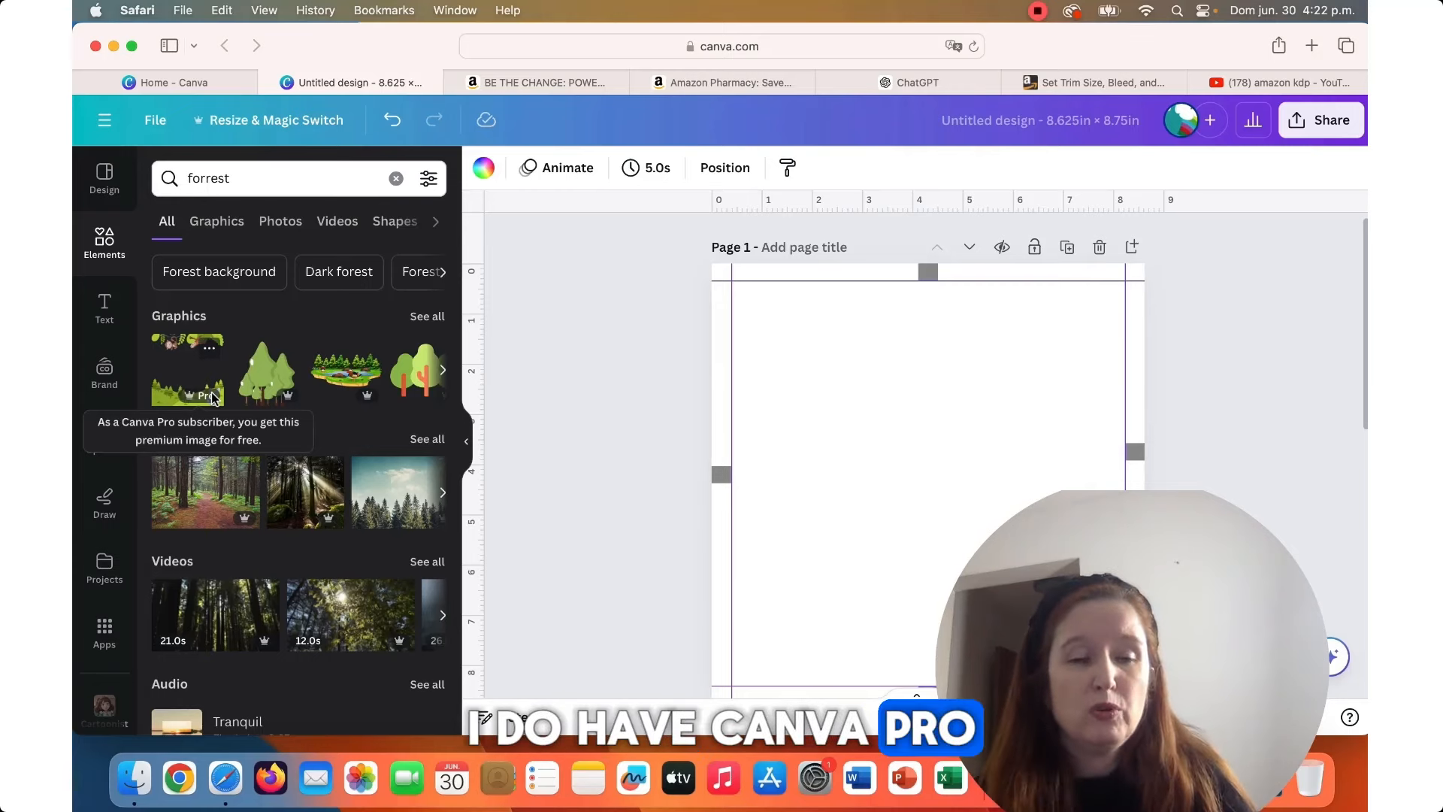
pyautogui.click(216, 221)
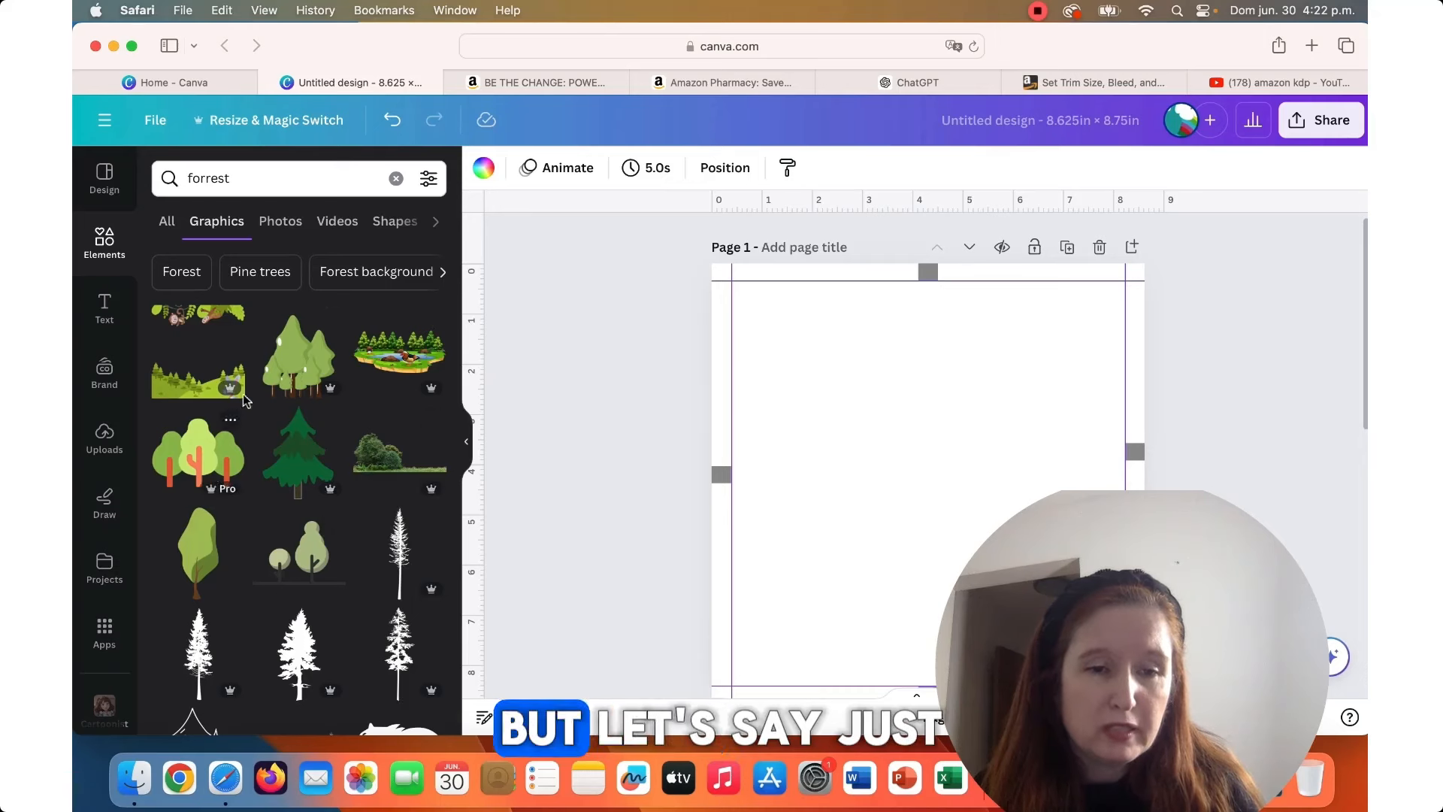
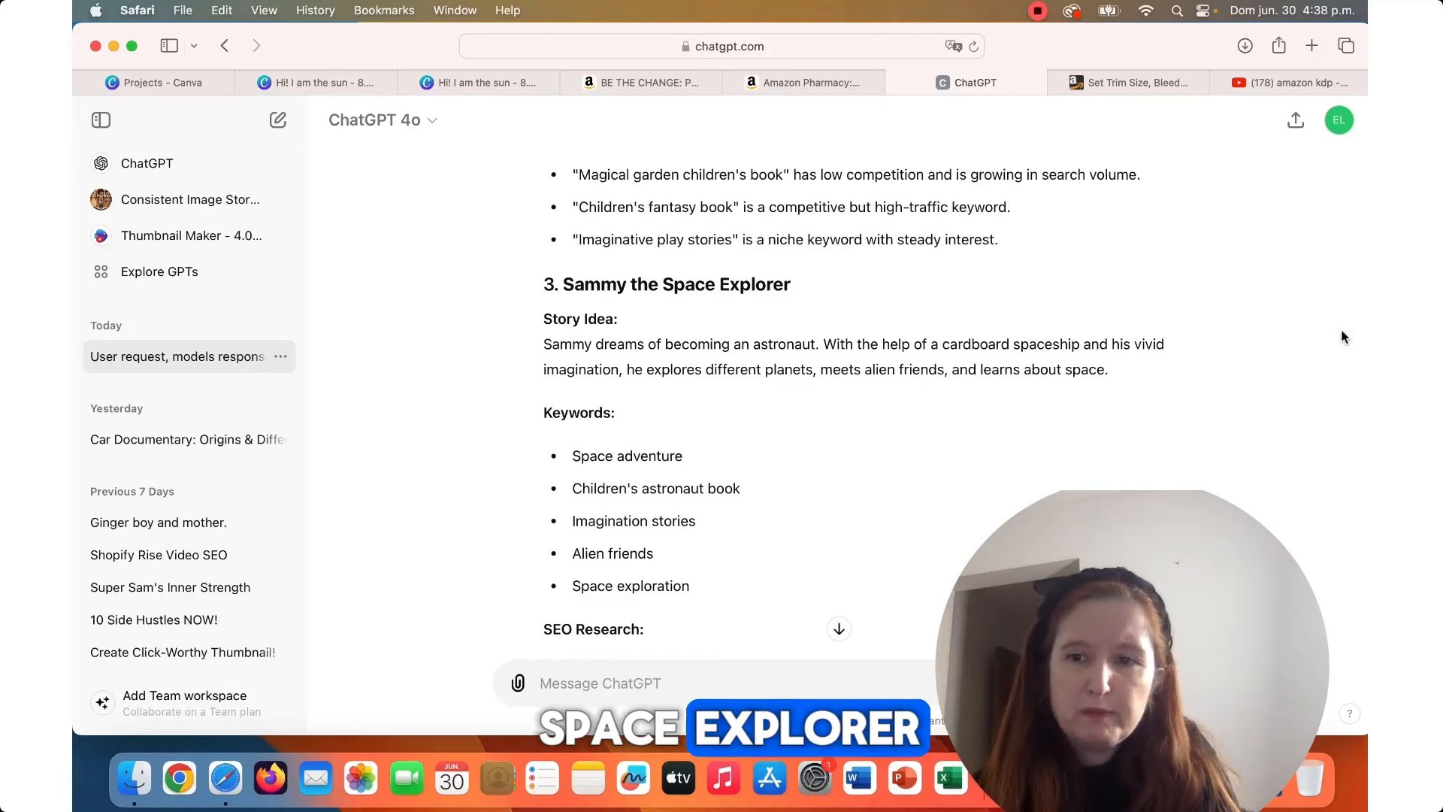
# Search ChatGPT's GPT directory for "consistent characters" and start a chat with Consistent Image Storyteller | Multiple Characters.
pyautogui.click(183, 201)
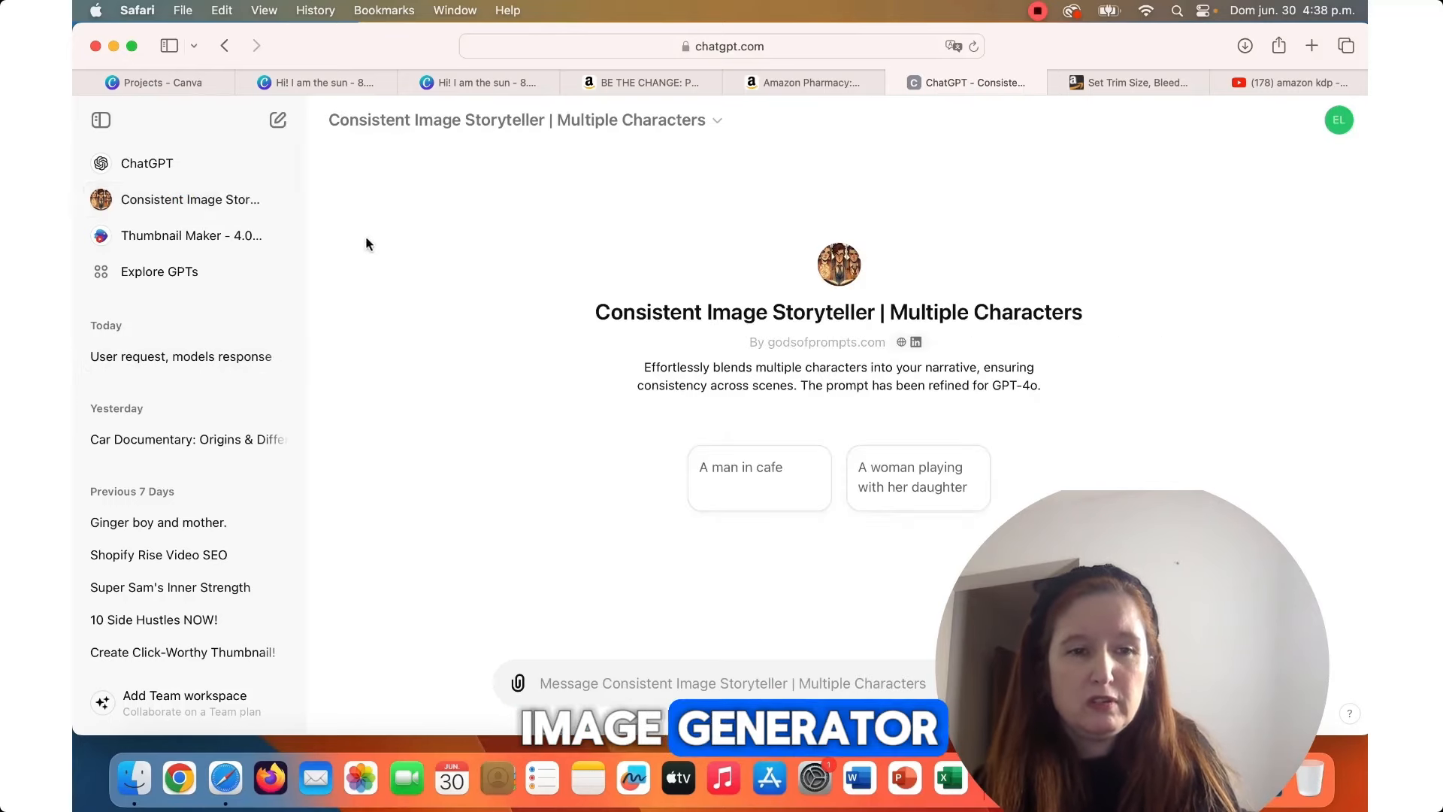
pyautogui.click(192, 174)
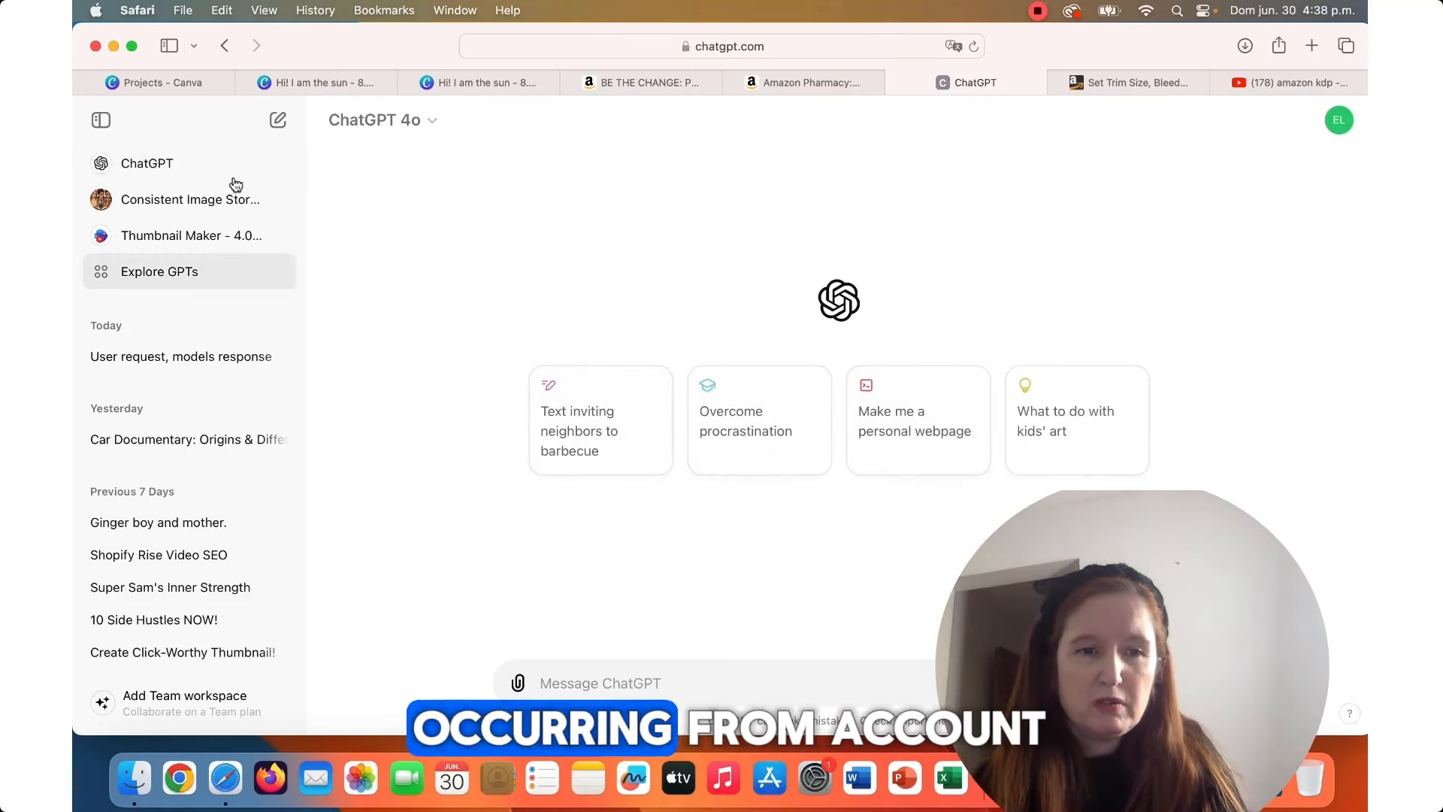
pyautogui.click(160, 271)
pyautogui.click(582, 299)
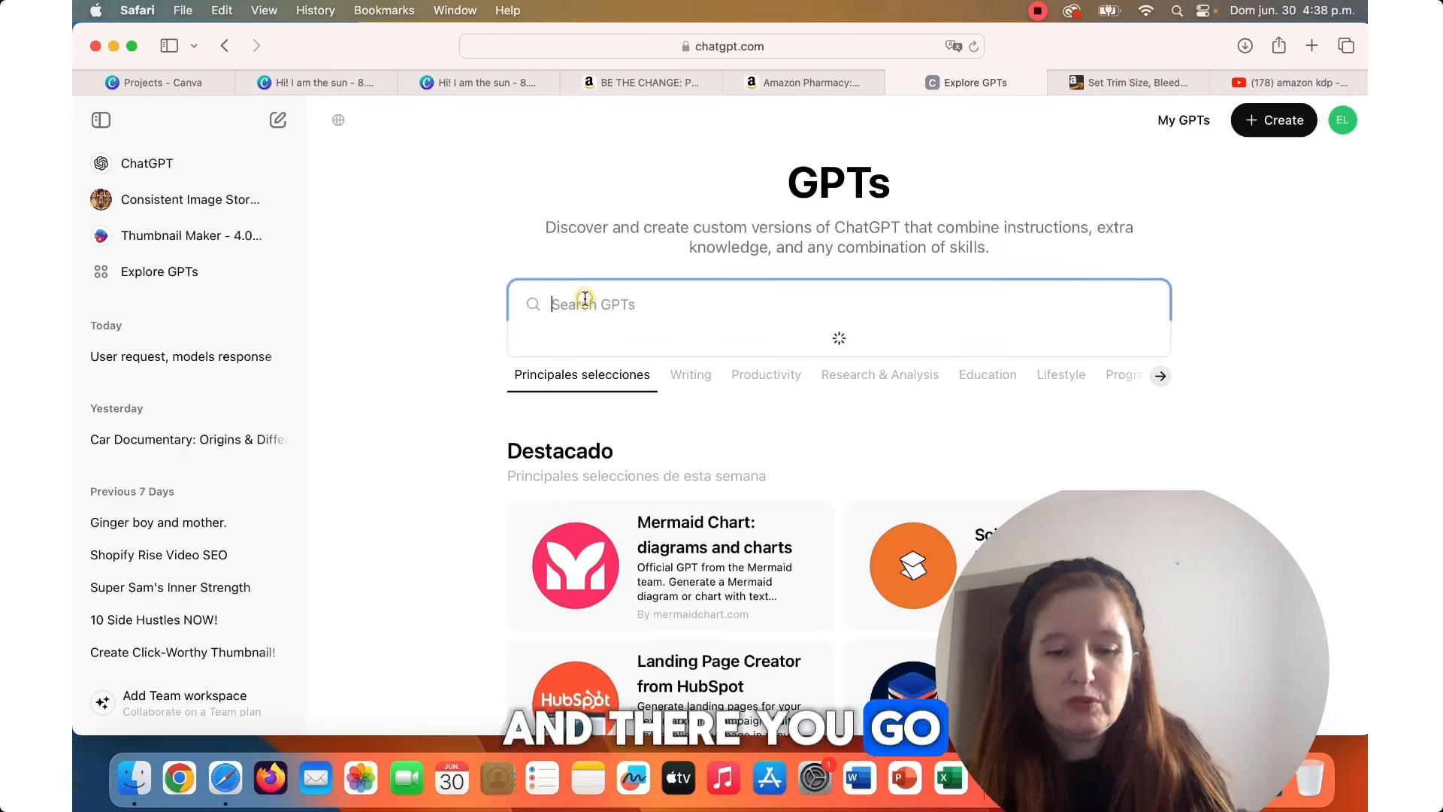
pyautogui.write('consisten')
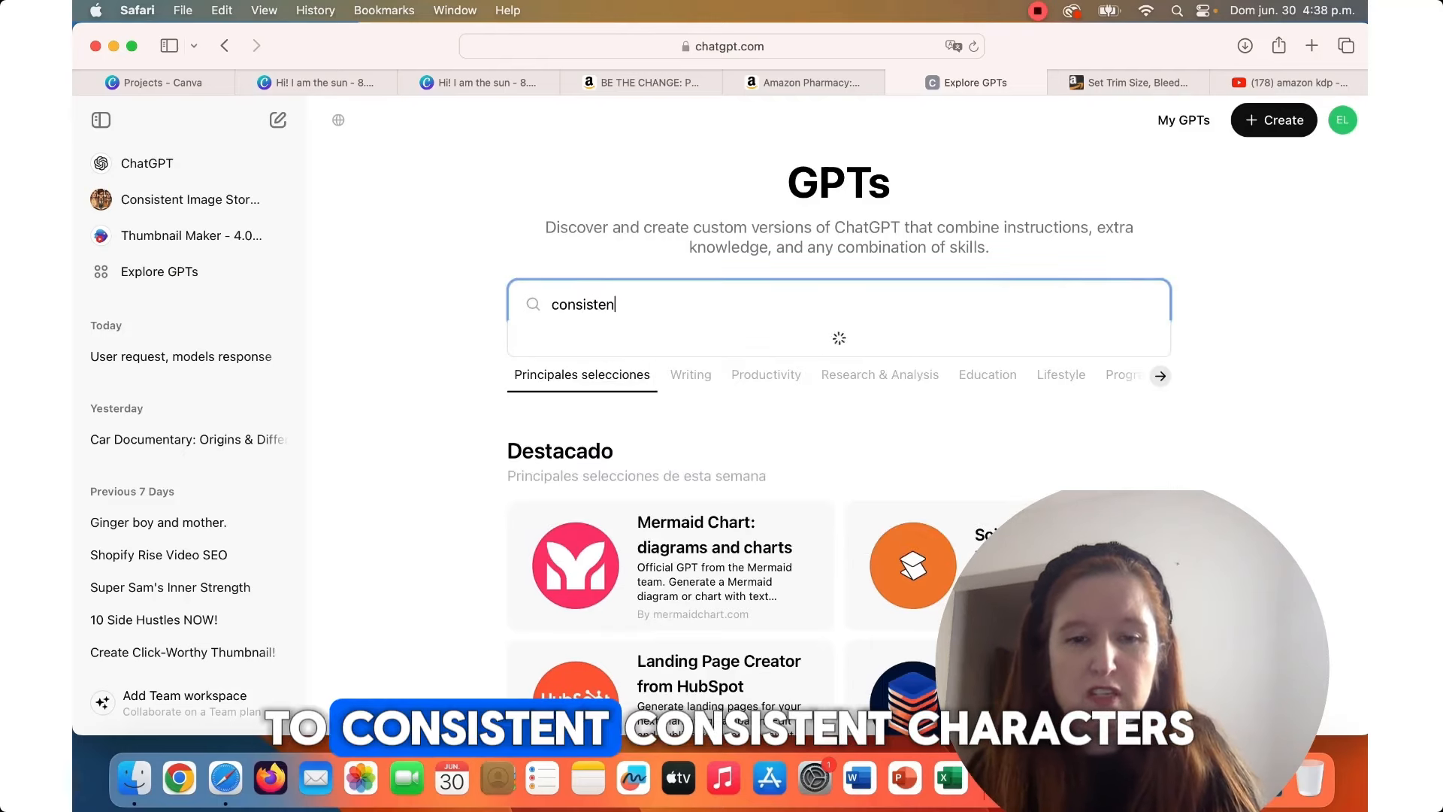
pyautogui.write('te')
pyautogui.press('BackSpace')
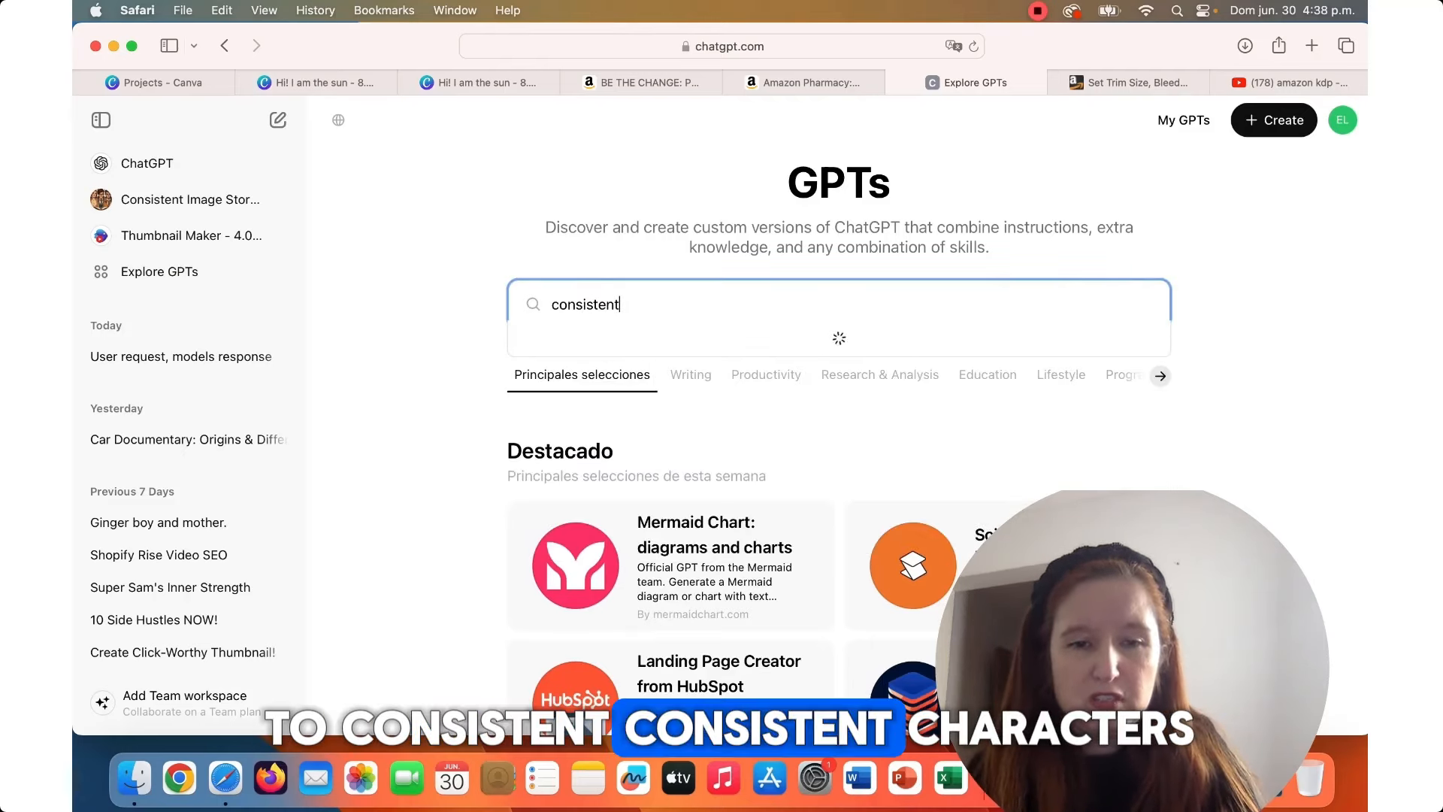
pyautogui.write('characters')
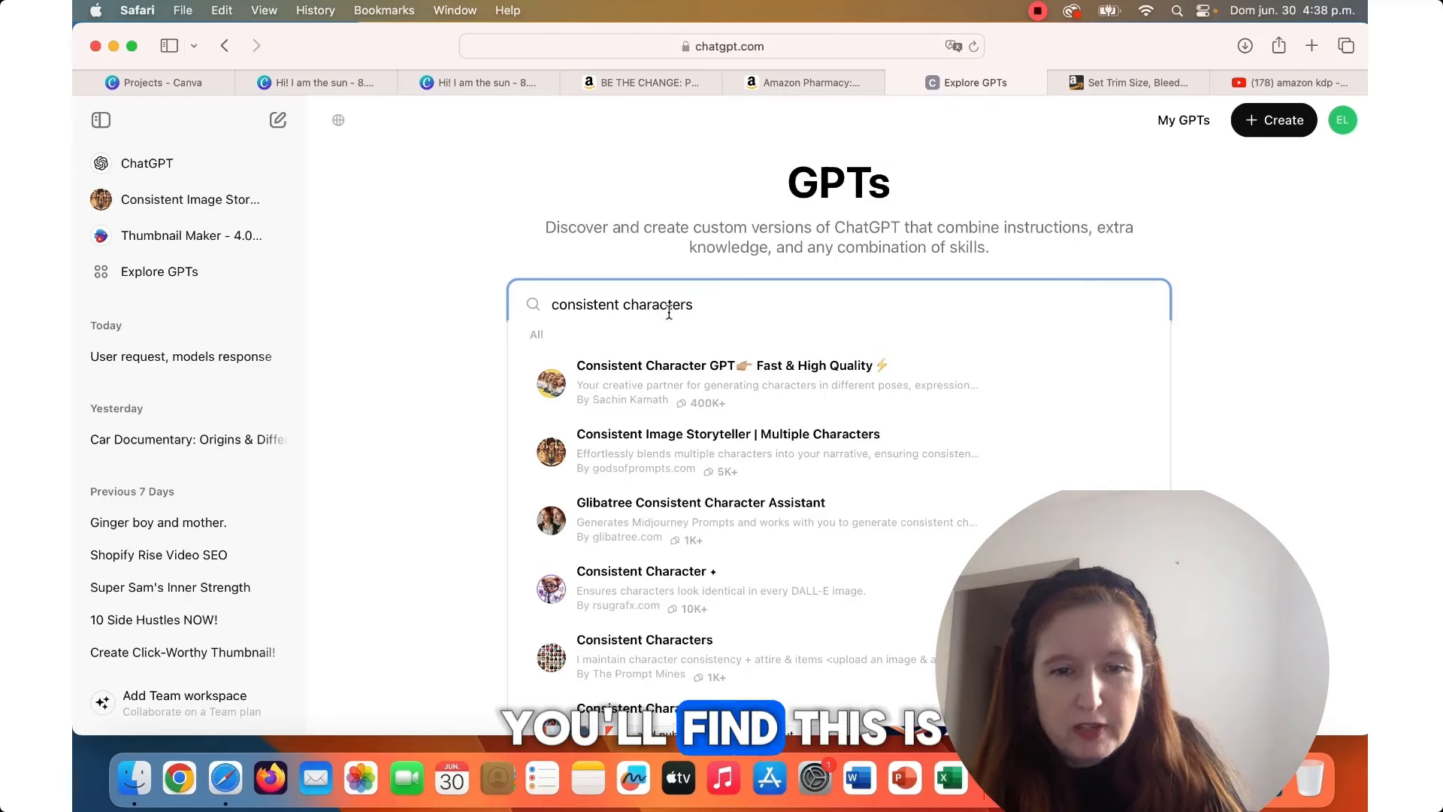
pyautogui.click(622, 455)
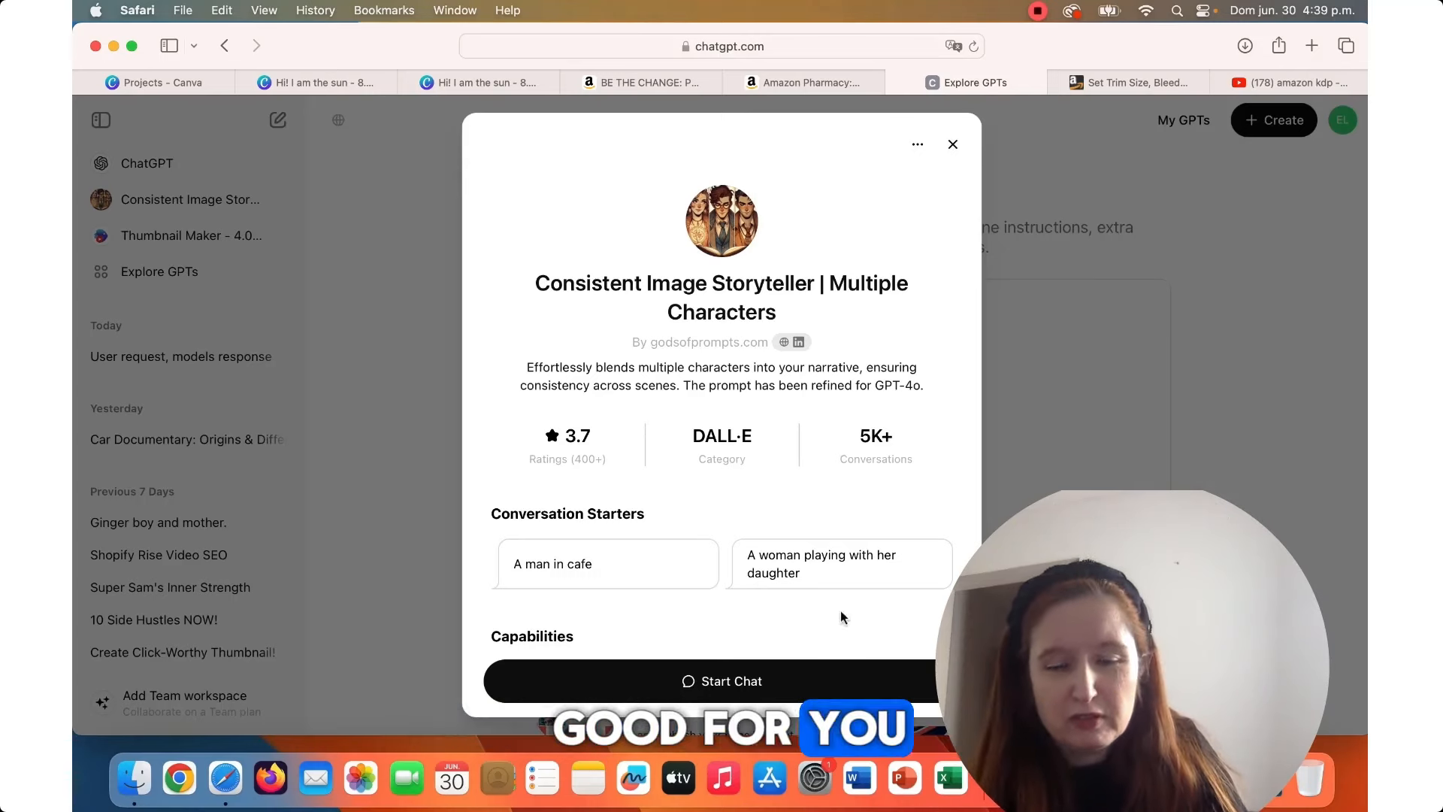
pyautogui.click(727, 681)
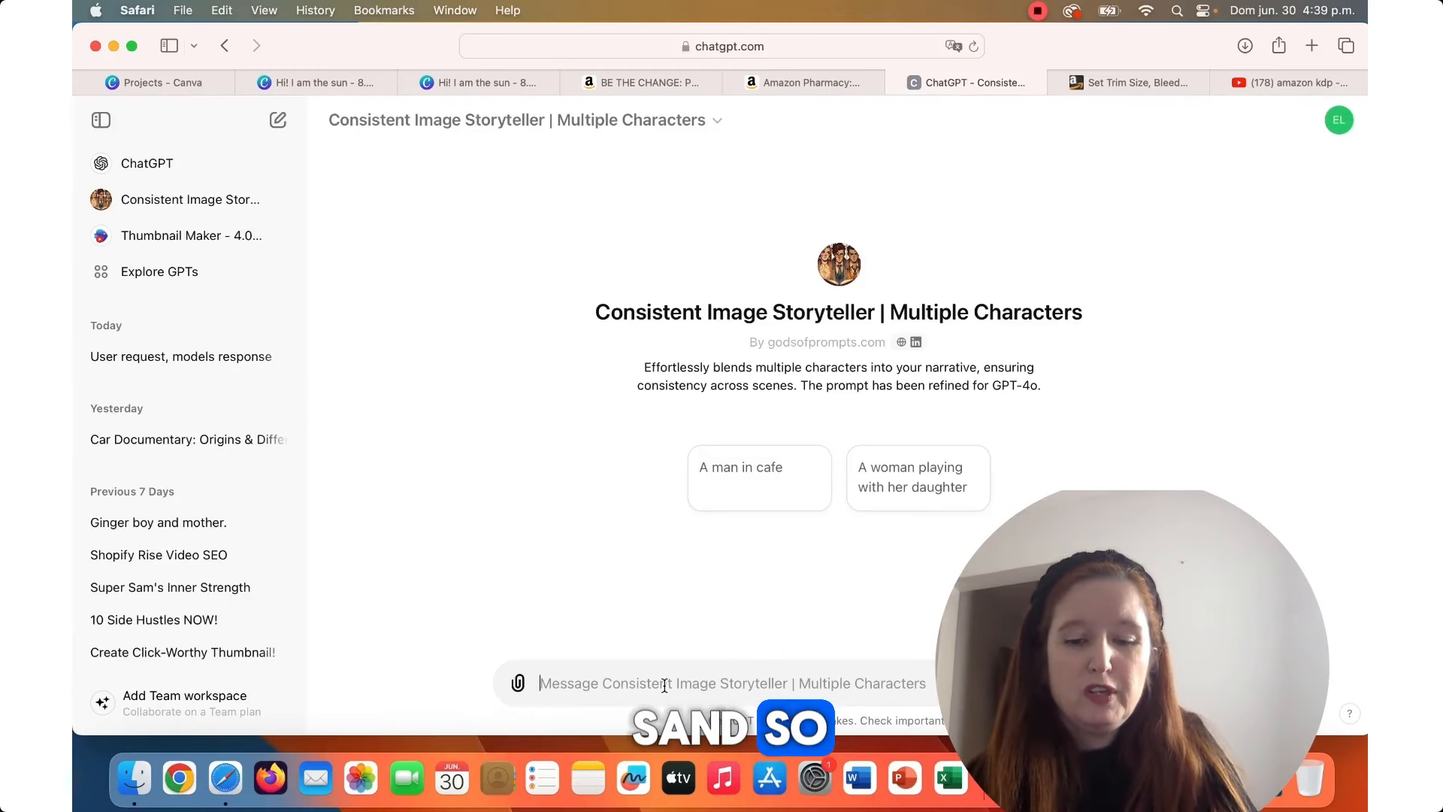
# Send a prompt asking to create a 7 year old boy with curly hair, freckles and huge eyes.
pyautogui.write('please ')
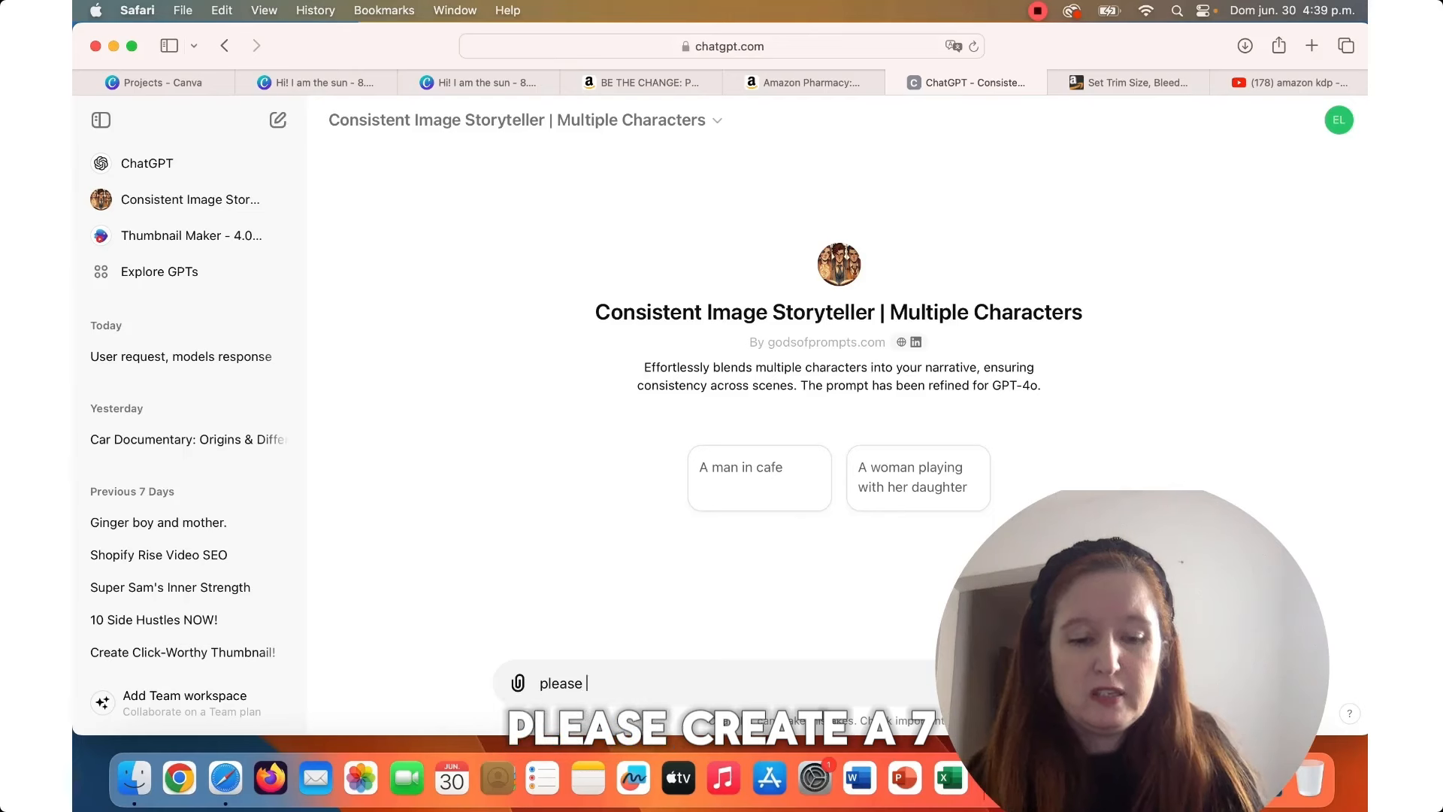
pyautogui.write('create a ')
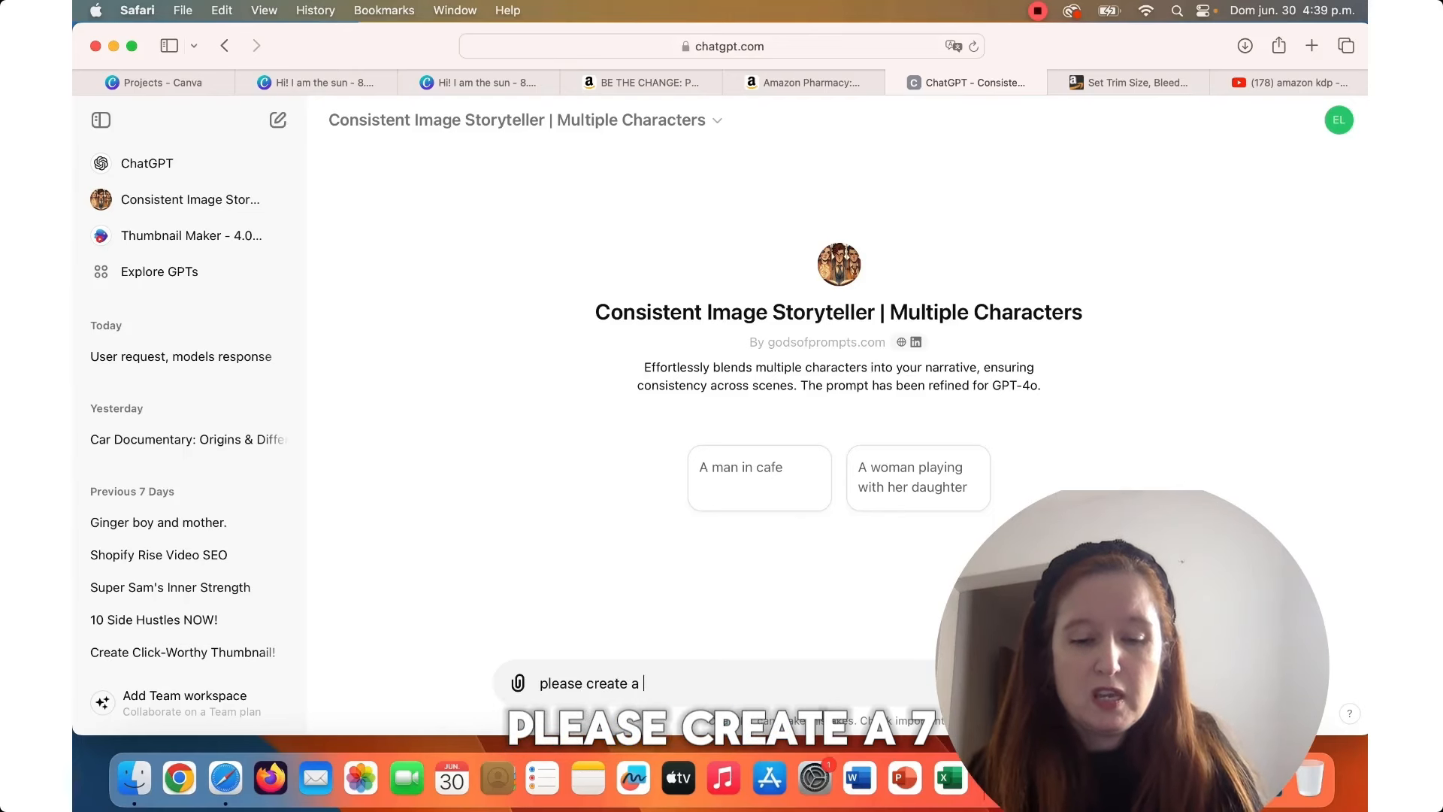
pyautogui.write('7 ')
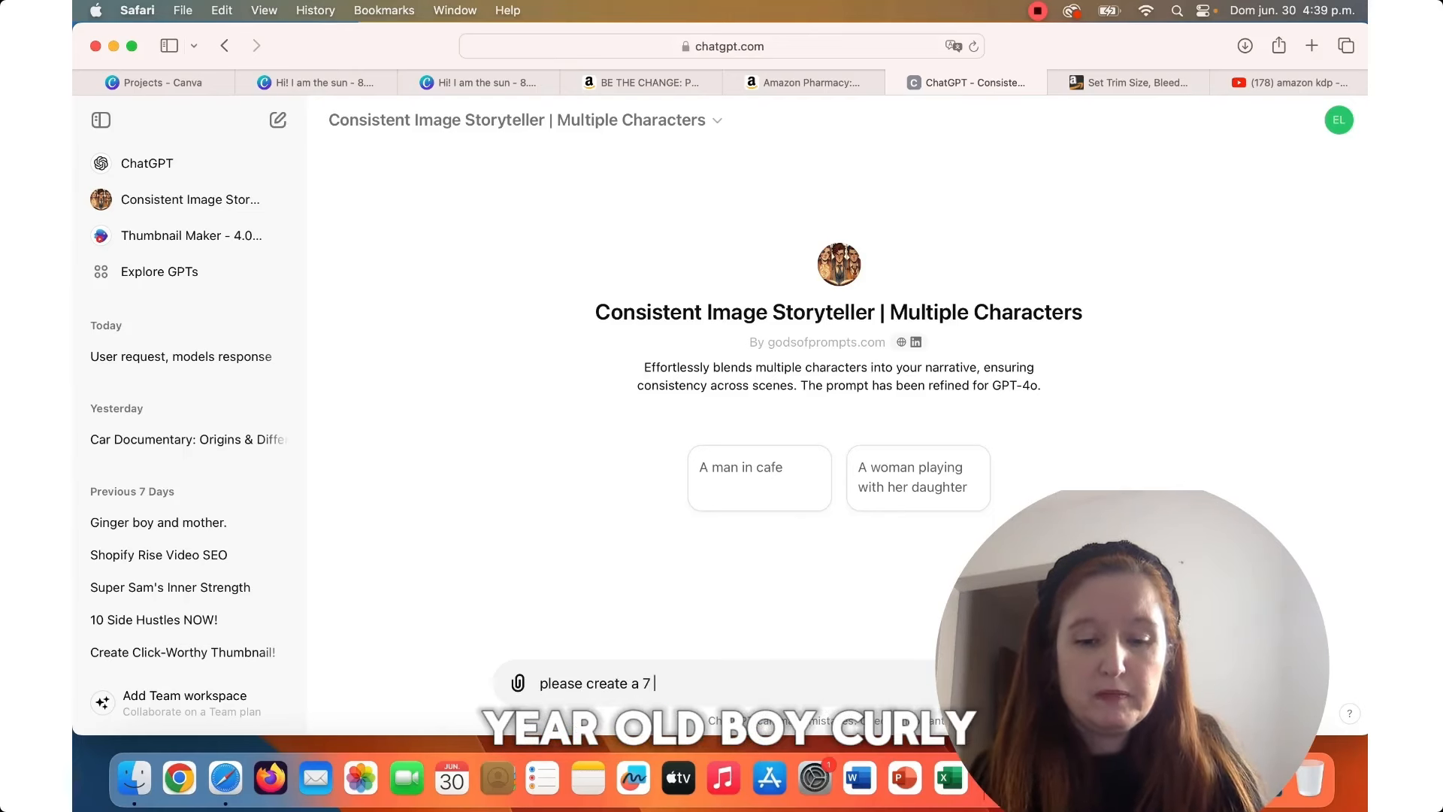
pyautogui.write('bear old')
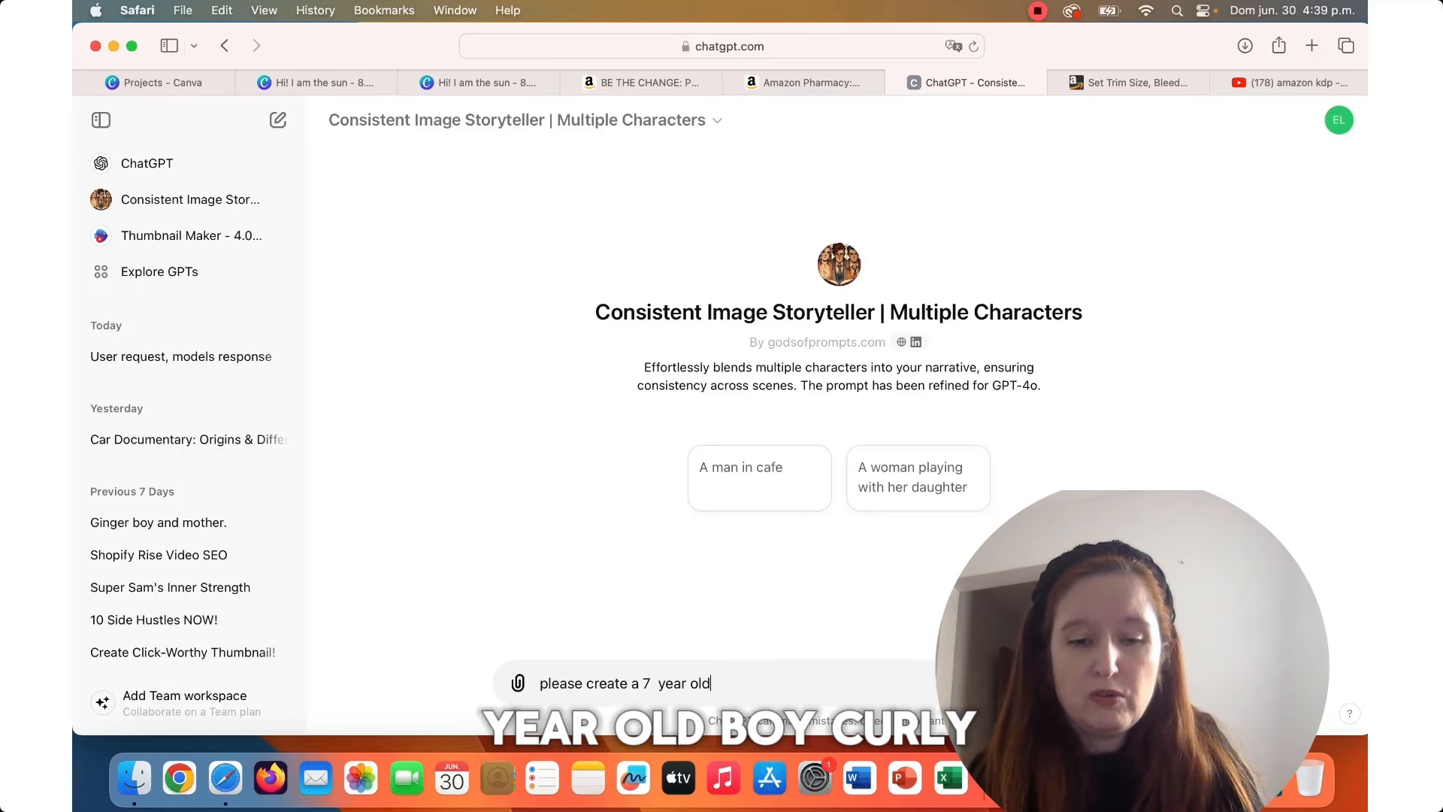
pyautogui.write(' boy')
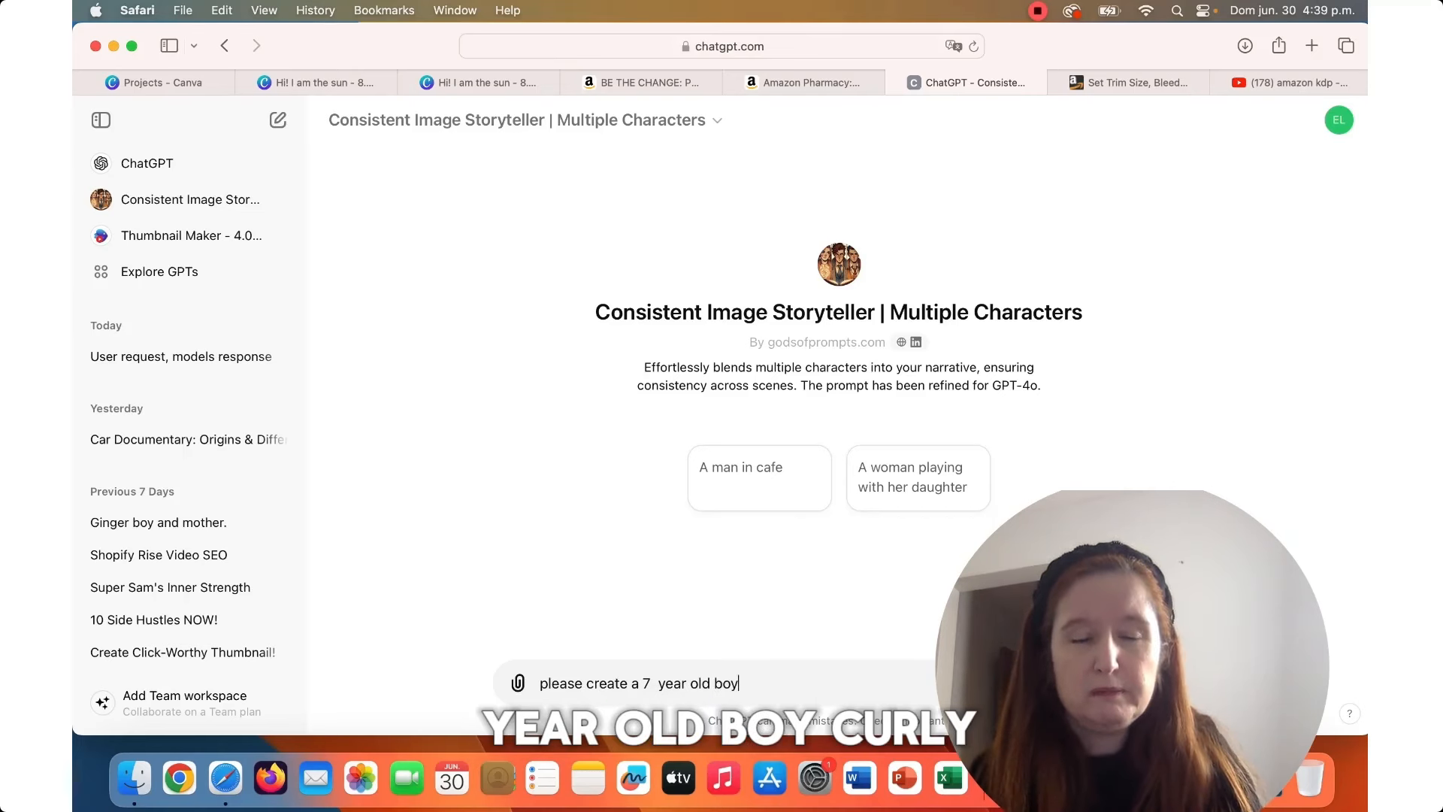
pyautogui.write(', curlk')
pyautogui.write('y')
pyautogui.press('BackSpace')
pyautogui.press('BackSpace')
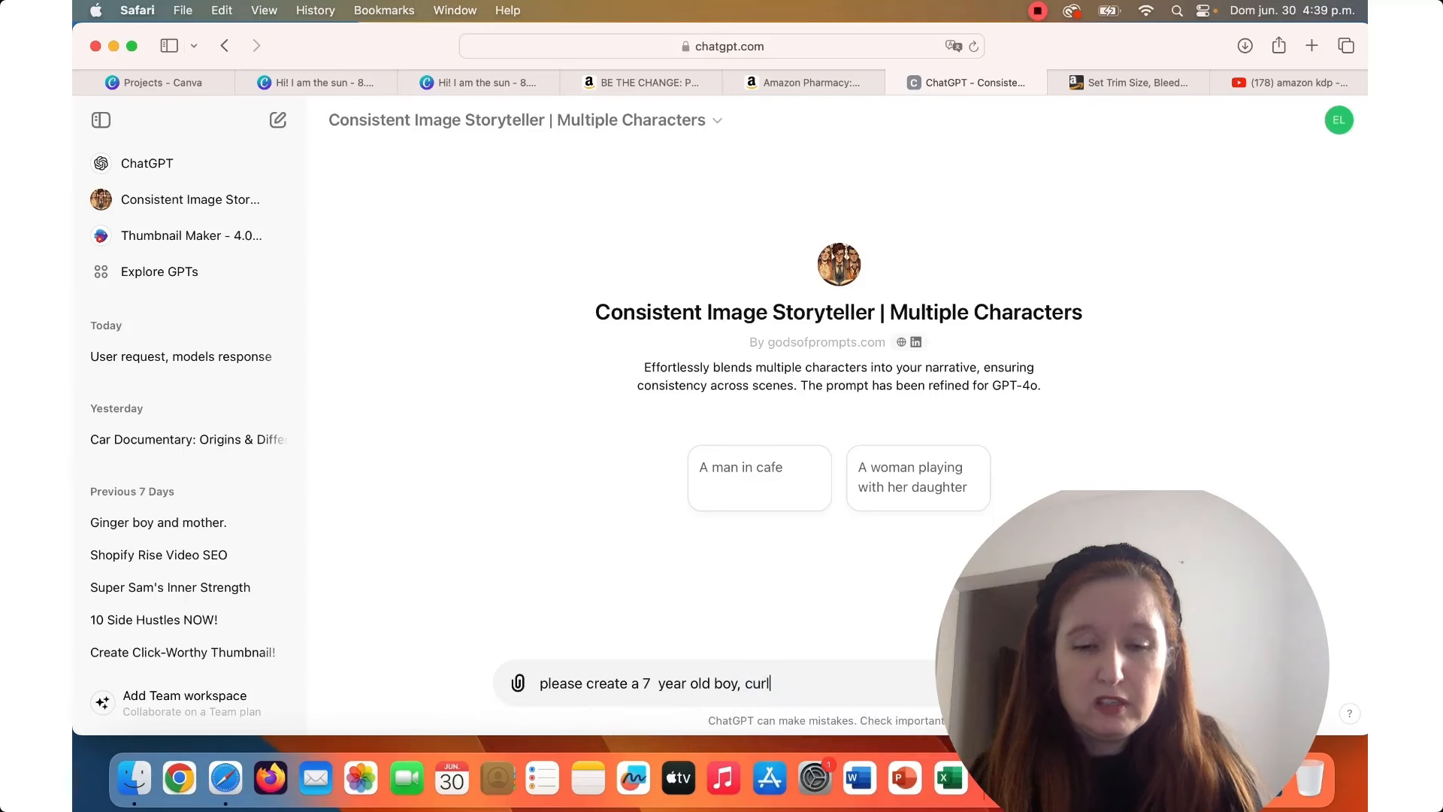
pyautogui.write('y h')
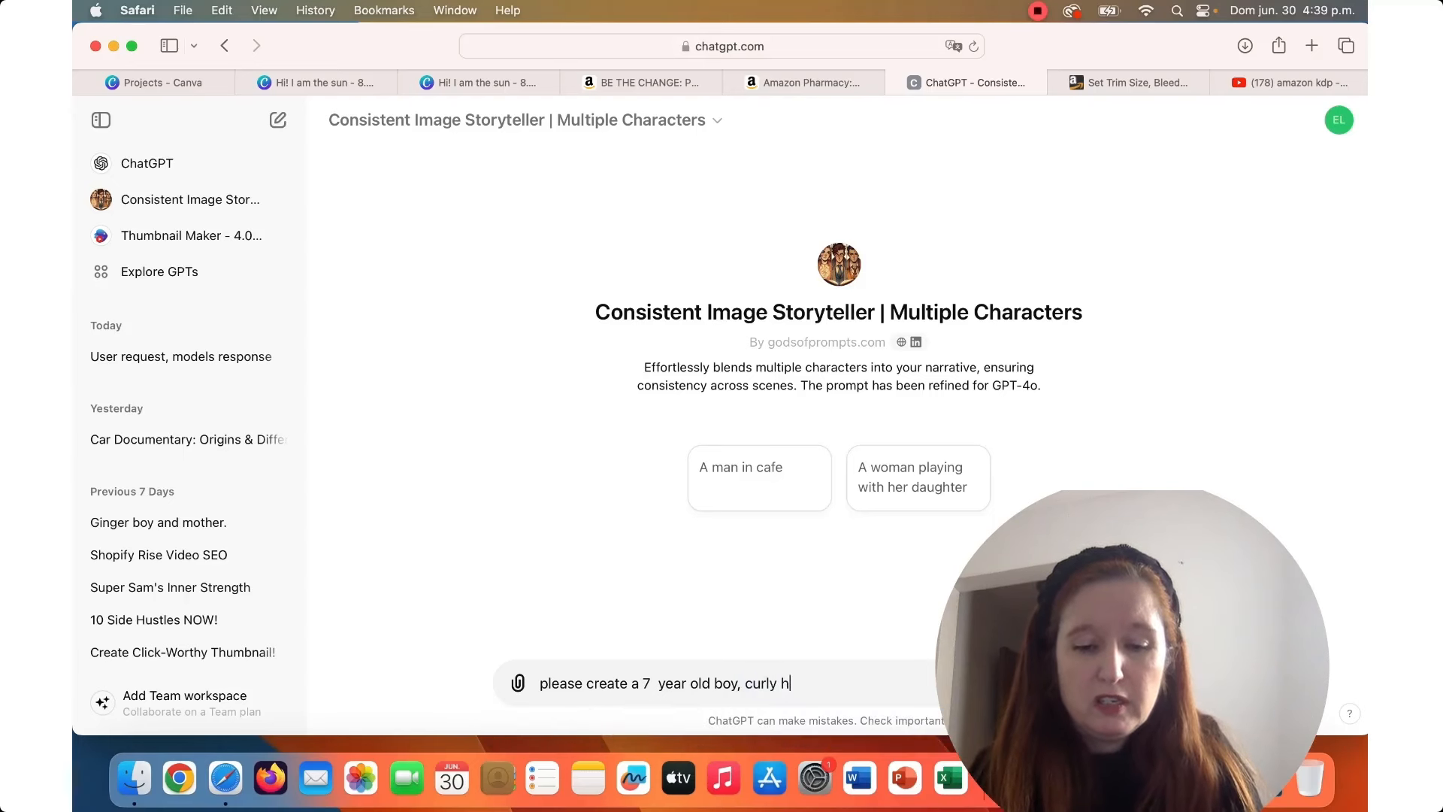
pyautogui.write('air')
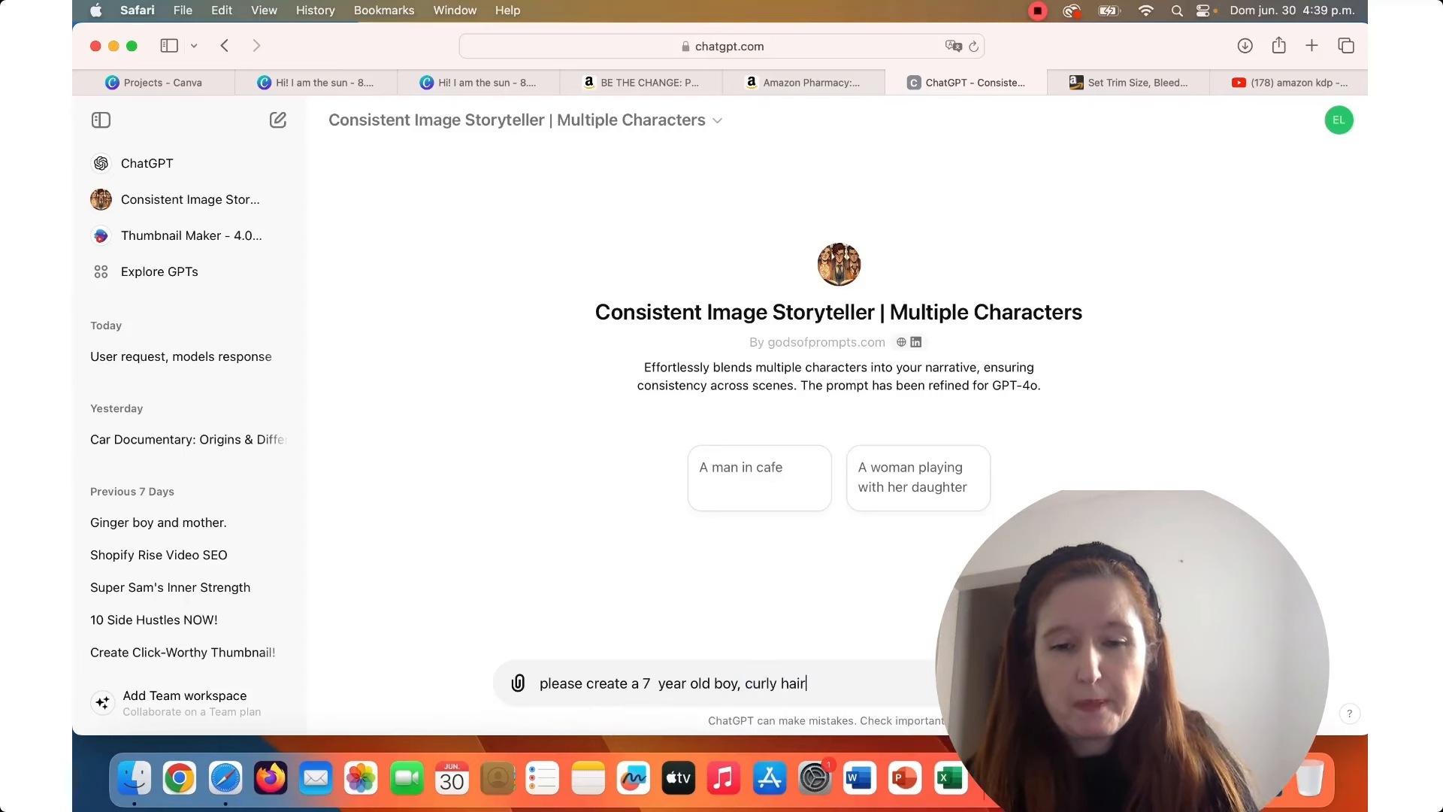
pyautogui.write(', freckles,')
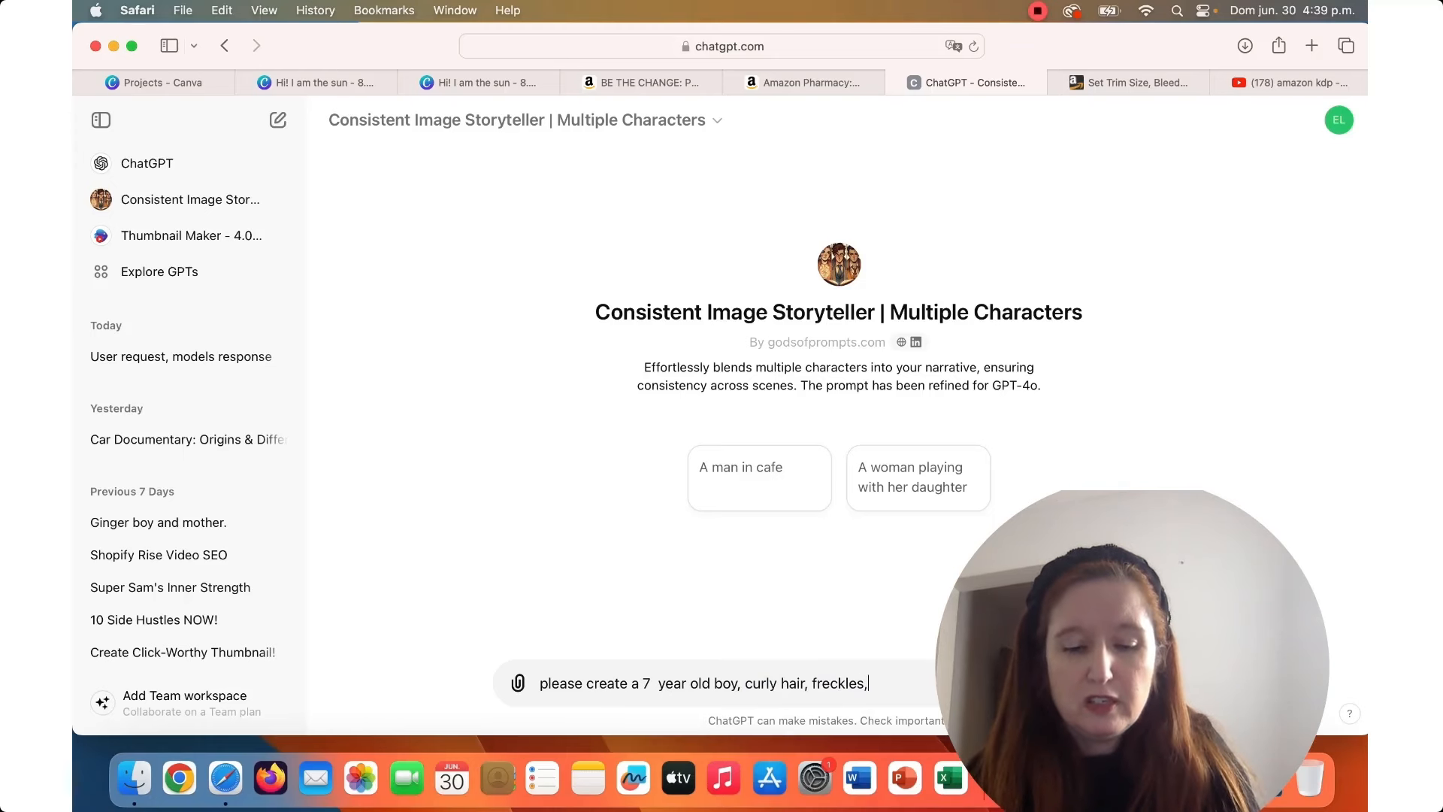
pyautogui.write(' huge ayes')
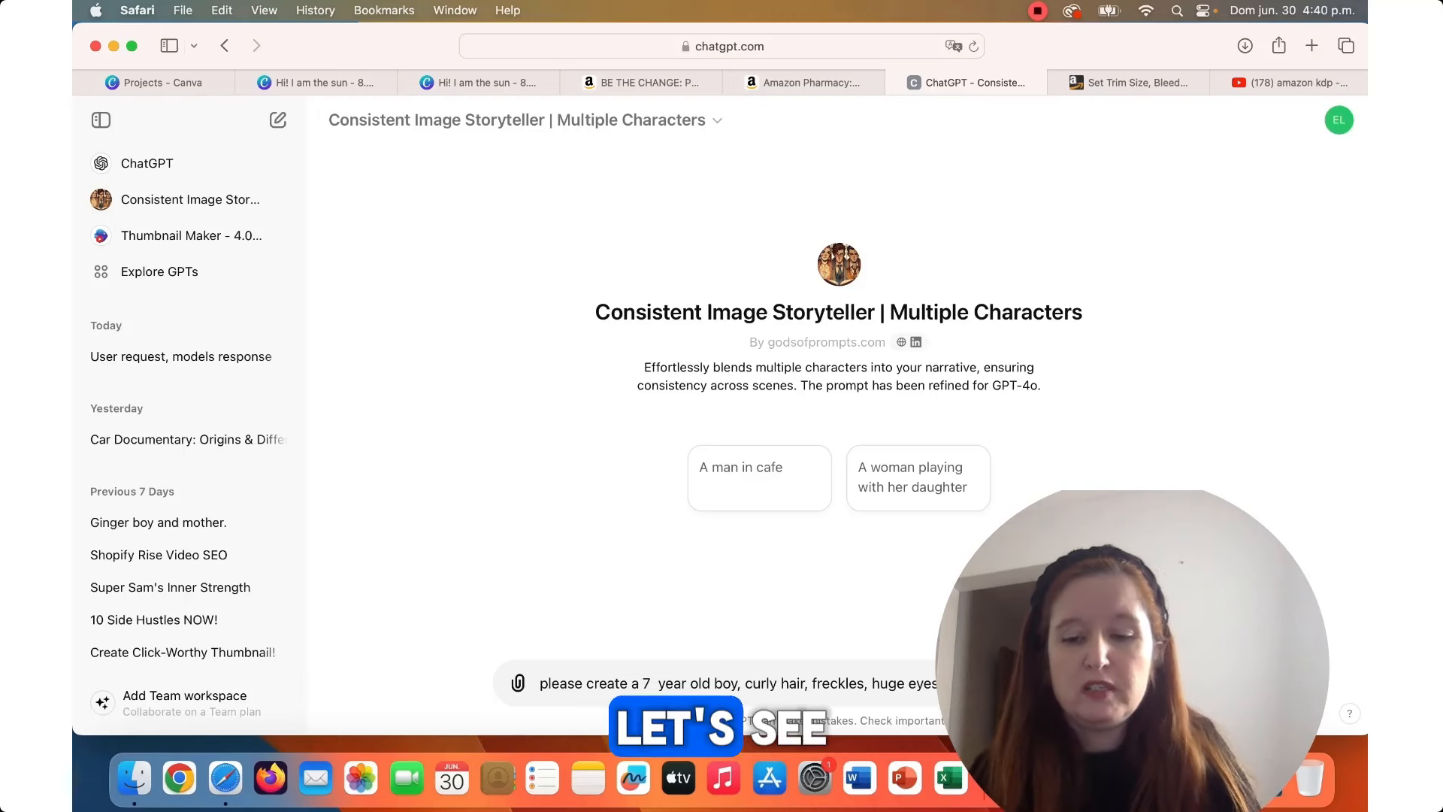
pyautogui.press('Return')
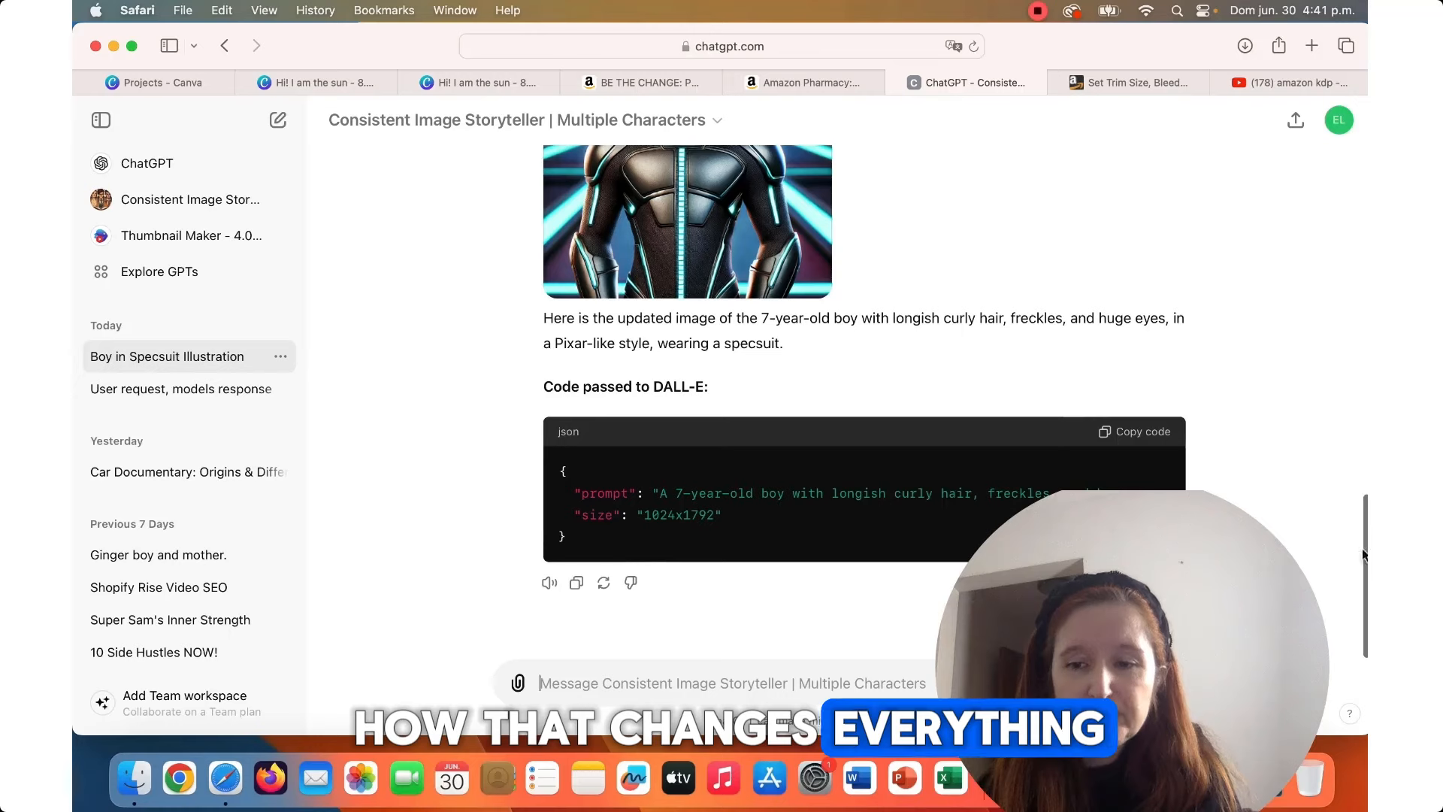
# Download the generated Pixar-like image of the curly-haired boy in the black suit.
pyautogui.scroll(5, 1363, 538)
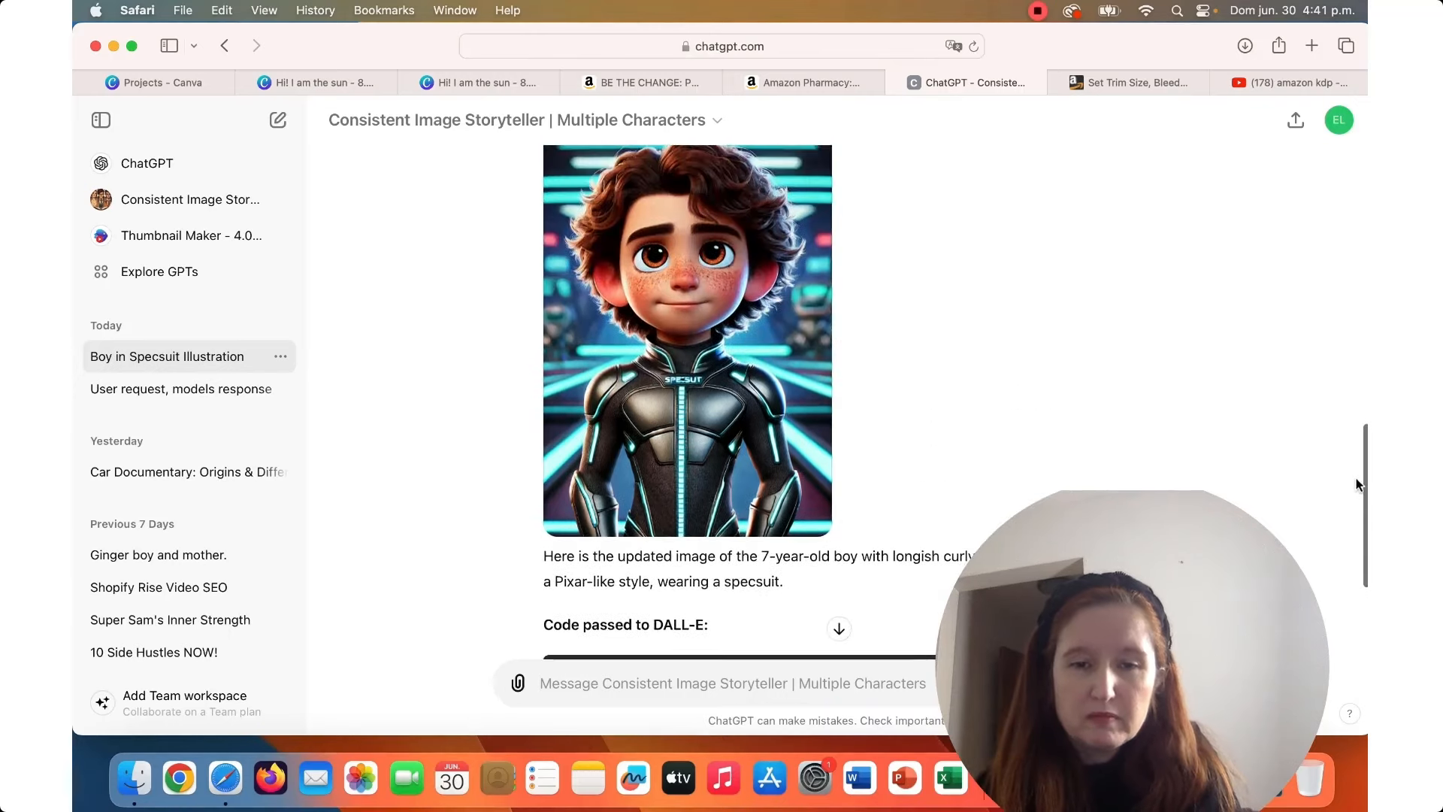
pyautogui.scroll(2, 1358, 467)
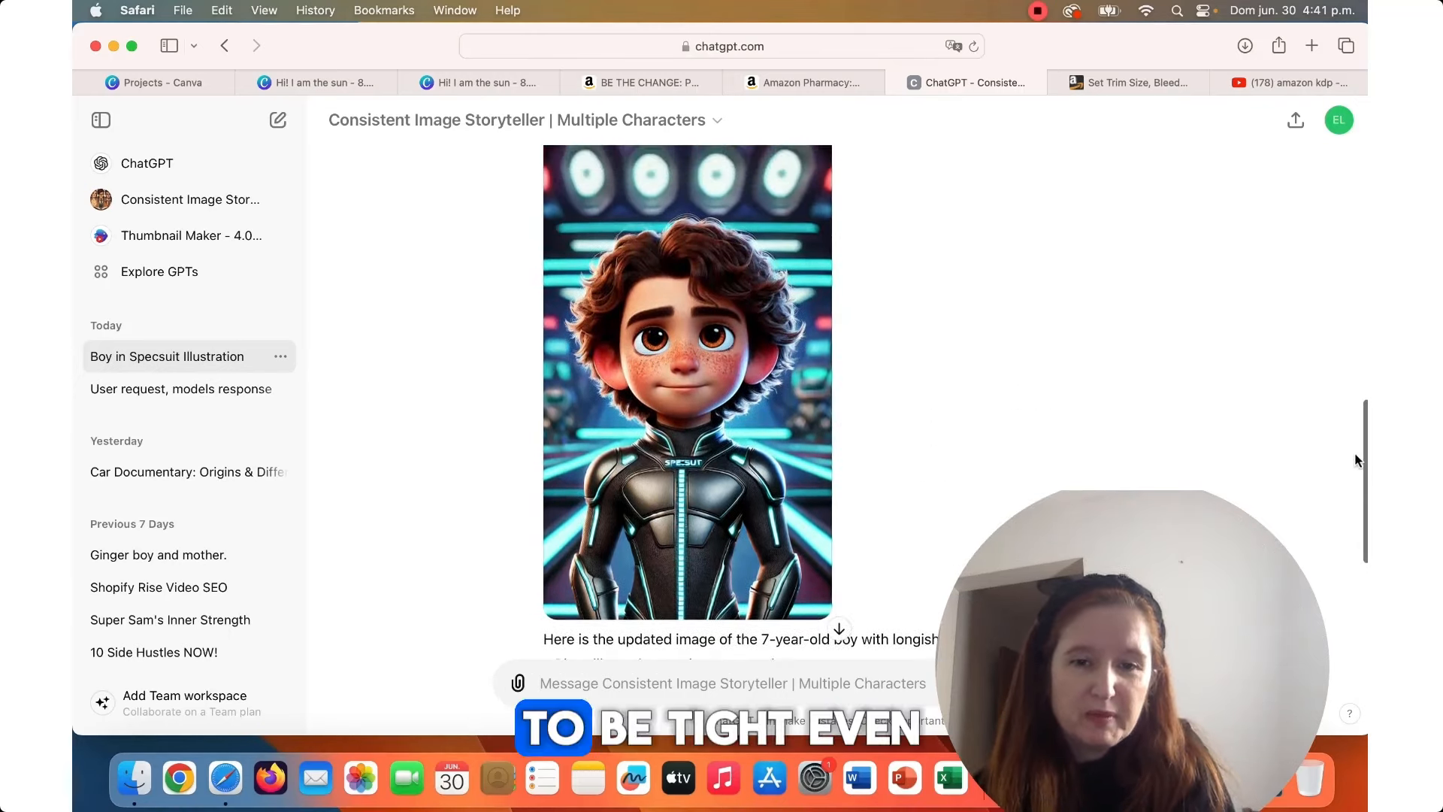
pyautogui.scroll(2, 1355, 451)
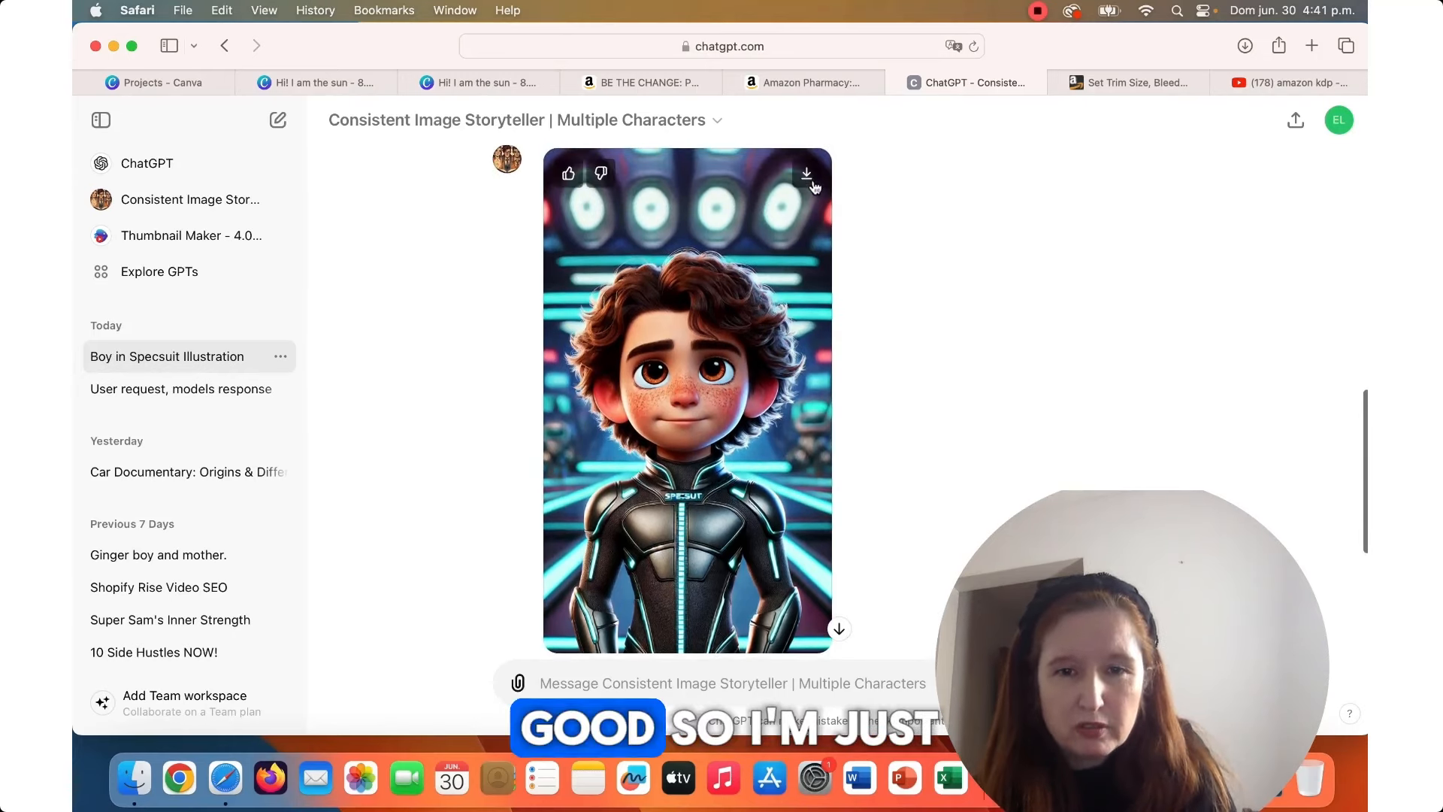
pyautogui.click(809, 179)
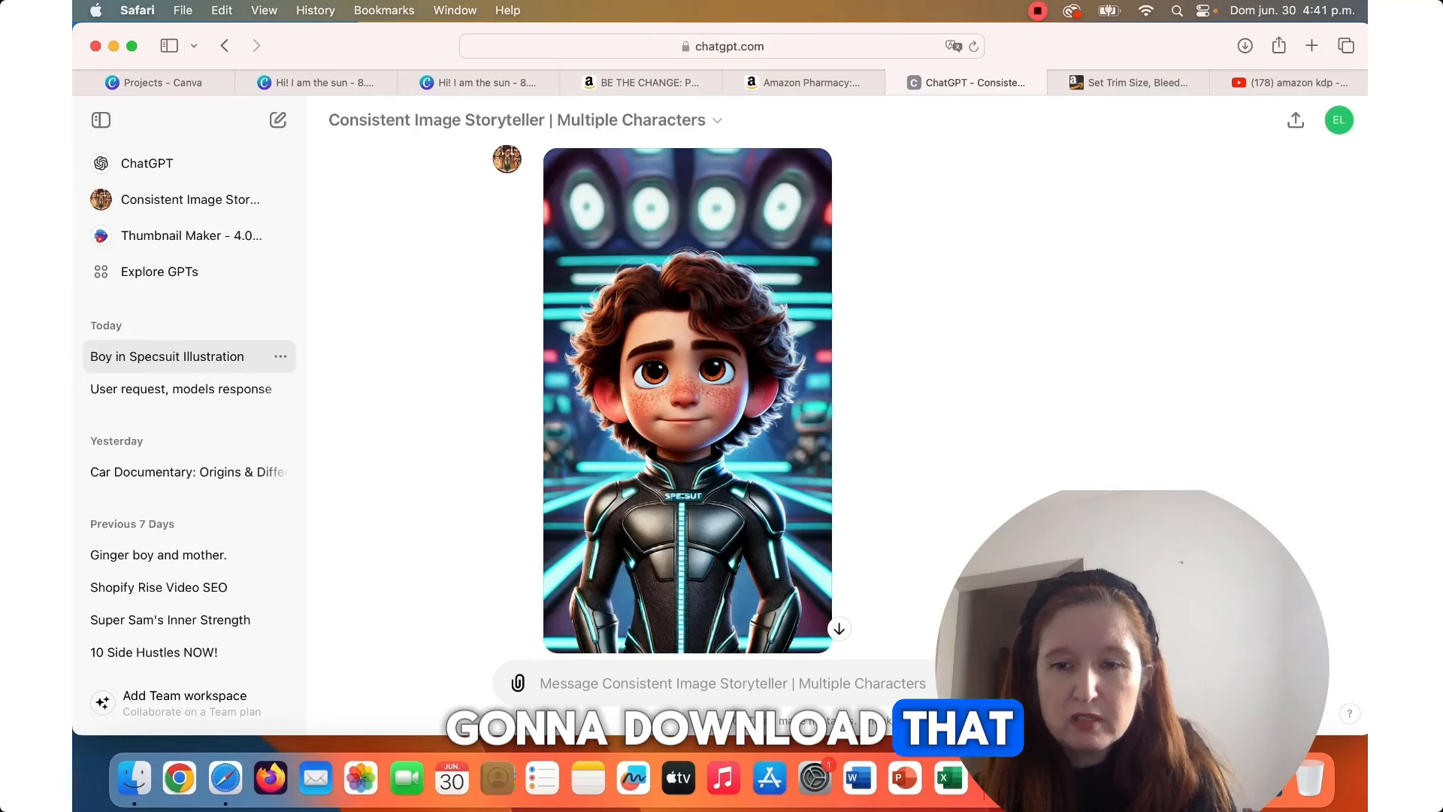
# Send a prompt asking for the same 7 year old boy plus a new character that he is surprised at, and review the images.
pyautogui.click(856, 666)
pyautogui.write('please make the 7 yer')
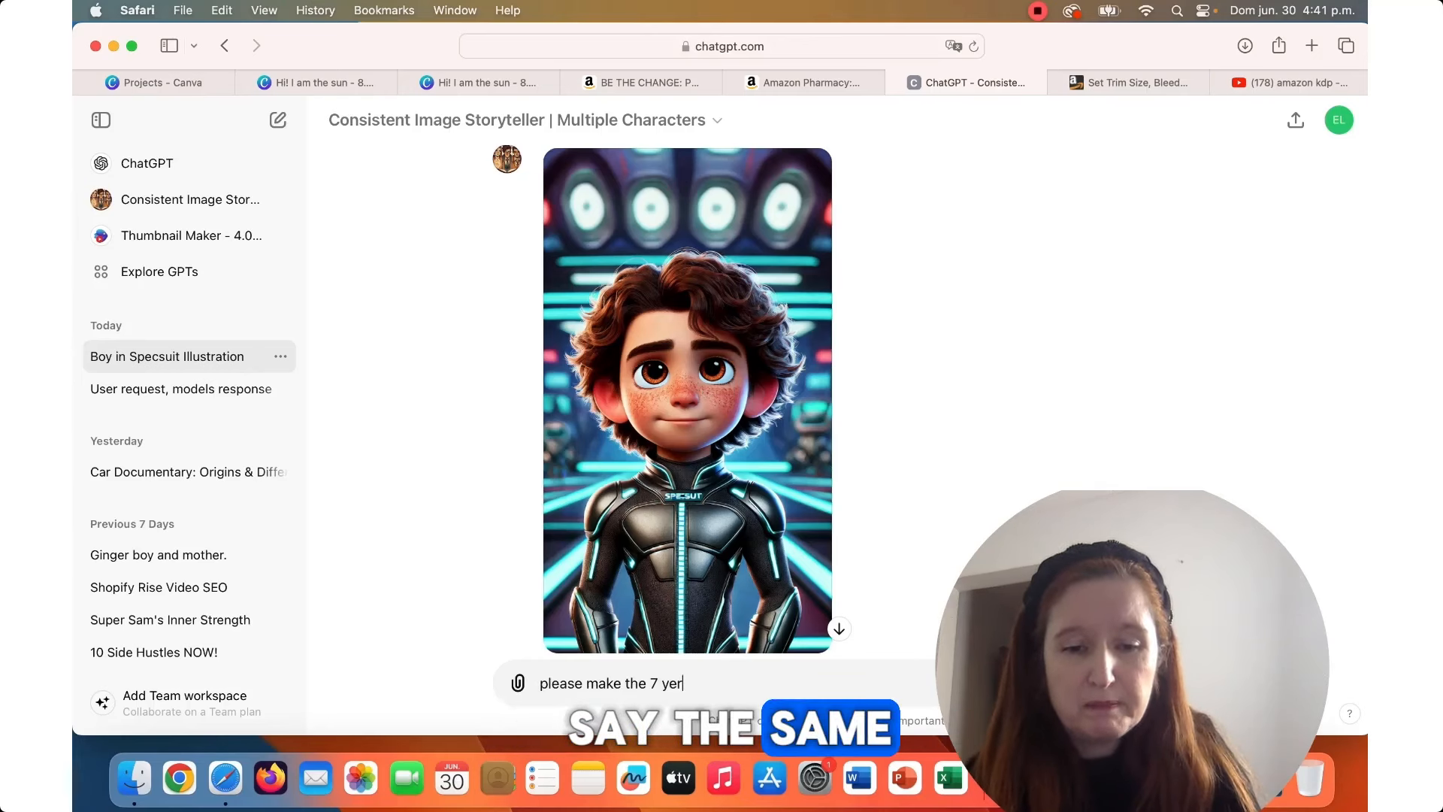
pyautogui.press('BackSpace')
pyautogui.press('BackSpace')
pyautogui.press('BackSpace')
pyautogui.press('BackSpace')
pyautogui.press('BackSpace')
pyautogui.press('BackSpace')
pyautogui.write('se make the')
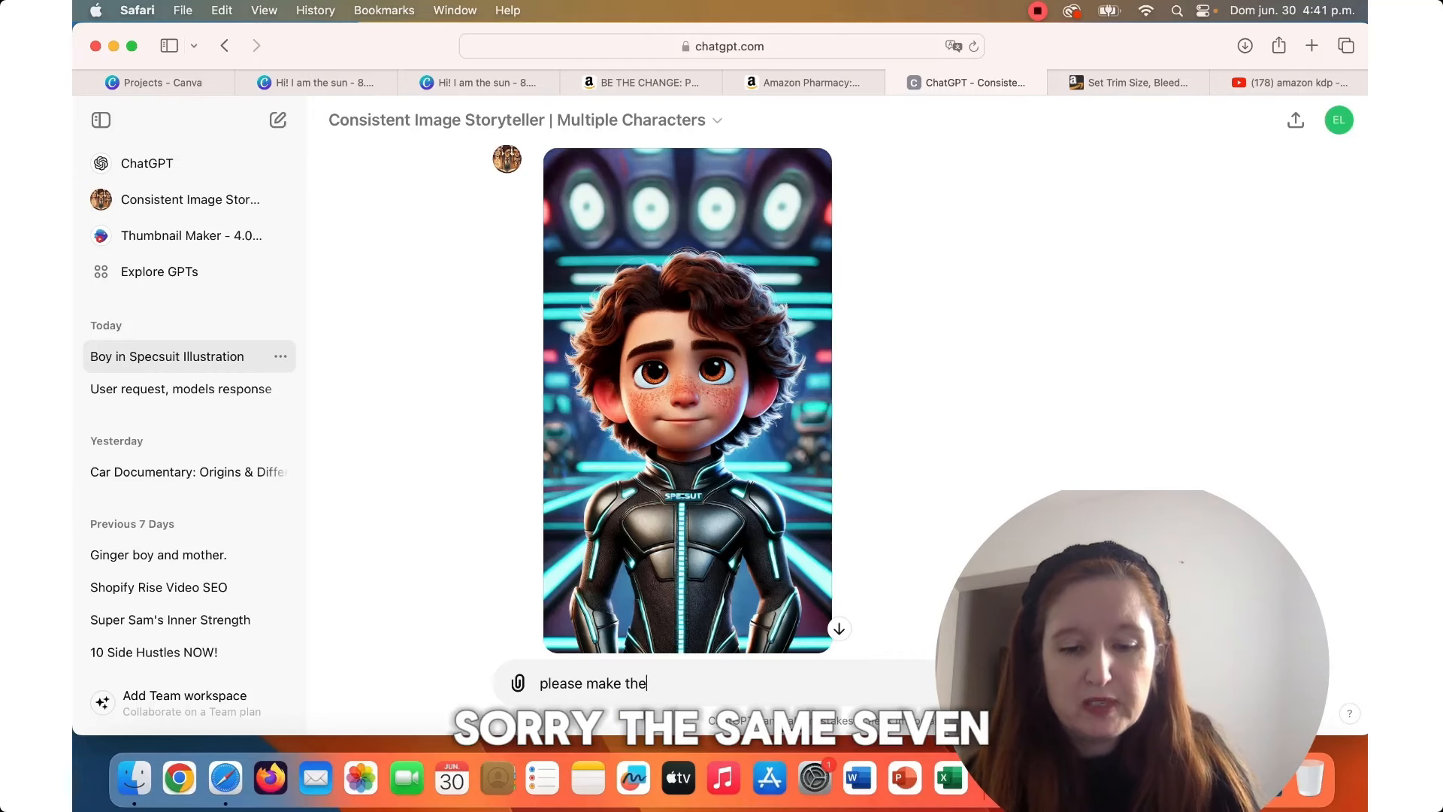
pyautogui.write(' same ')
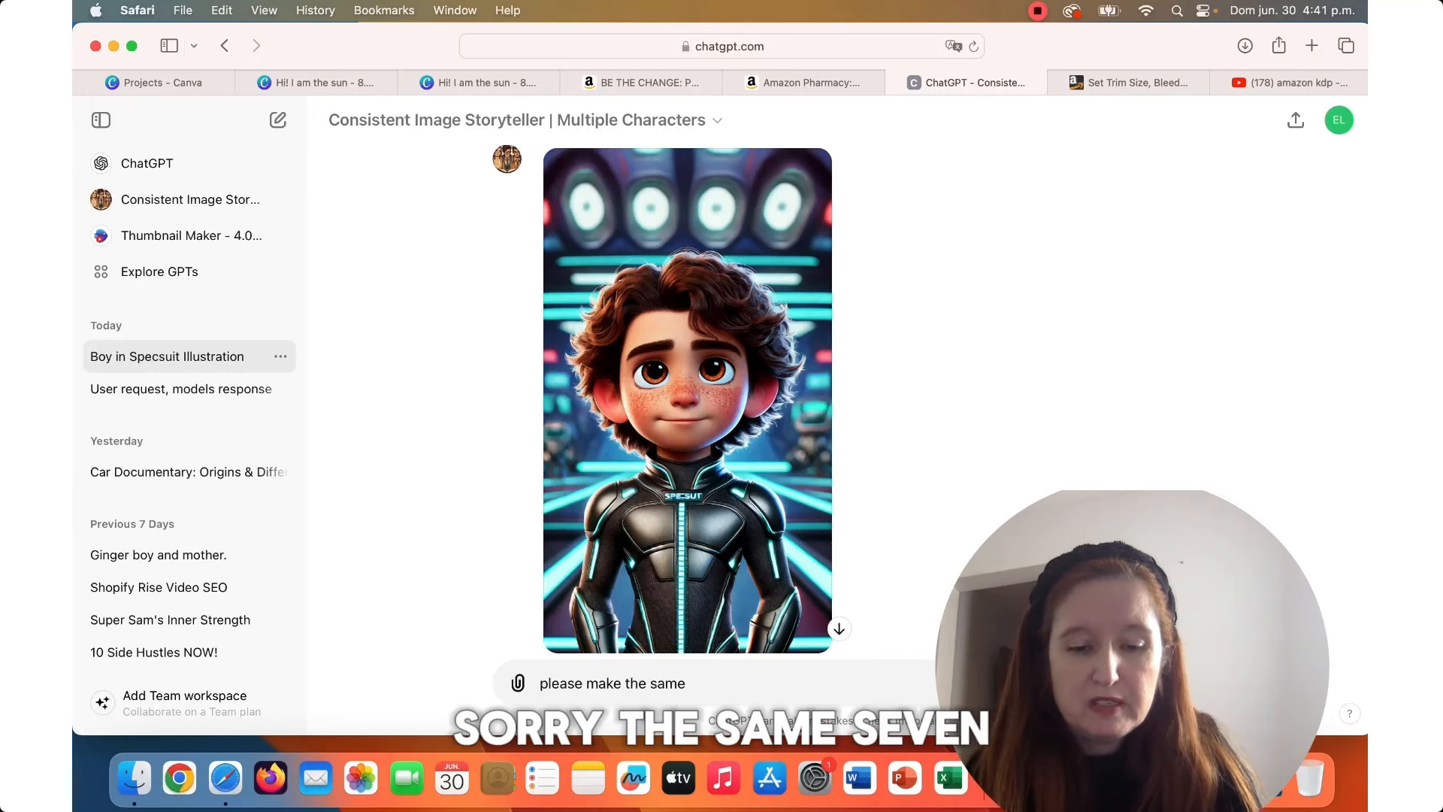
pyautogui.write('7 year ol')
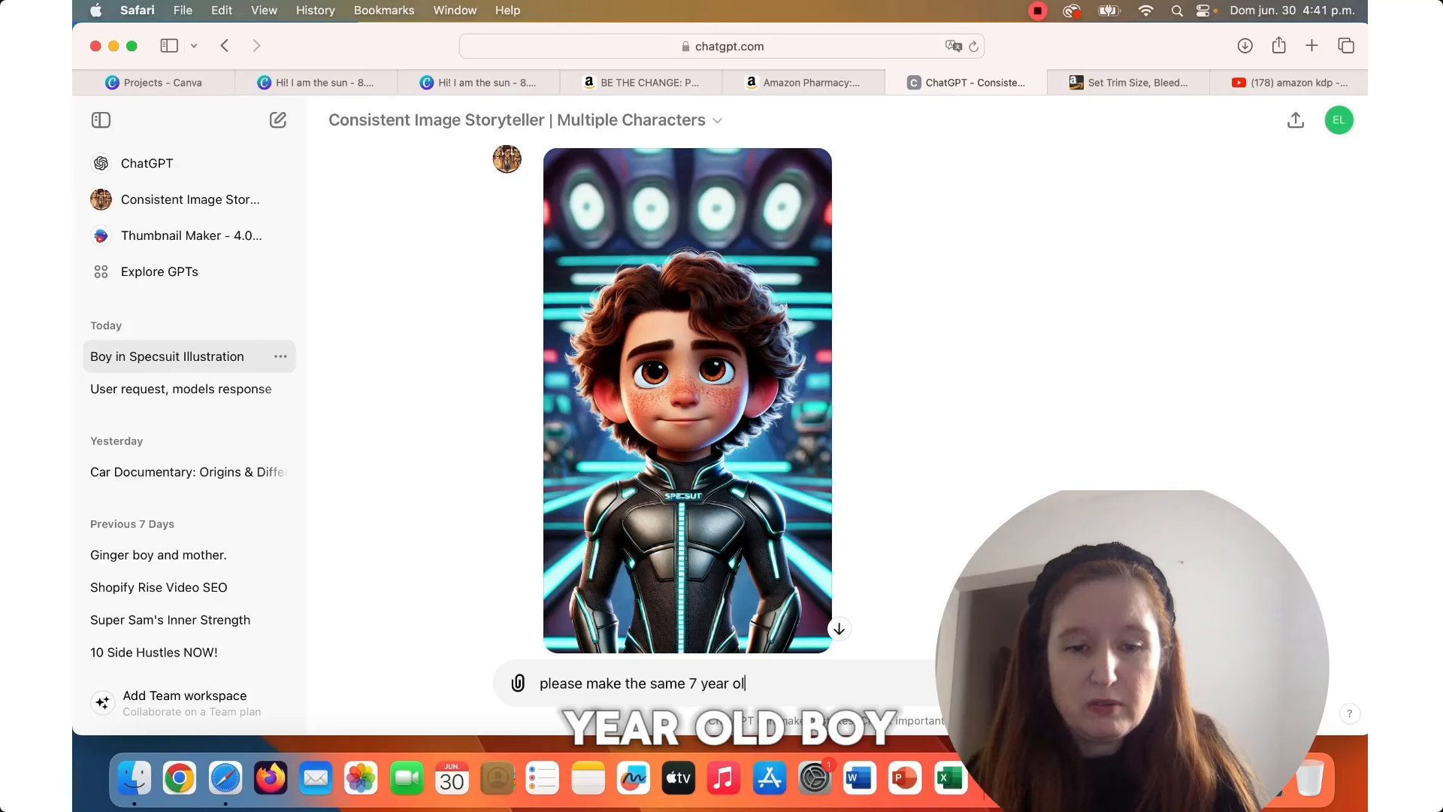
pyautogui.write('d bo')
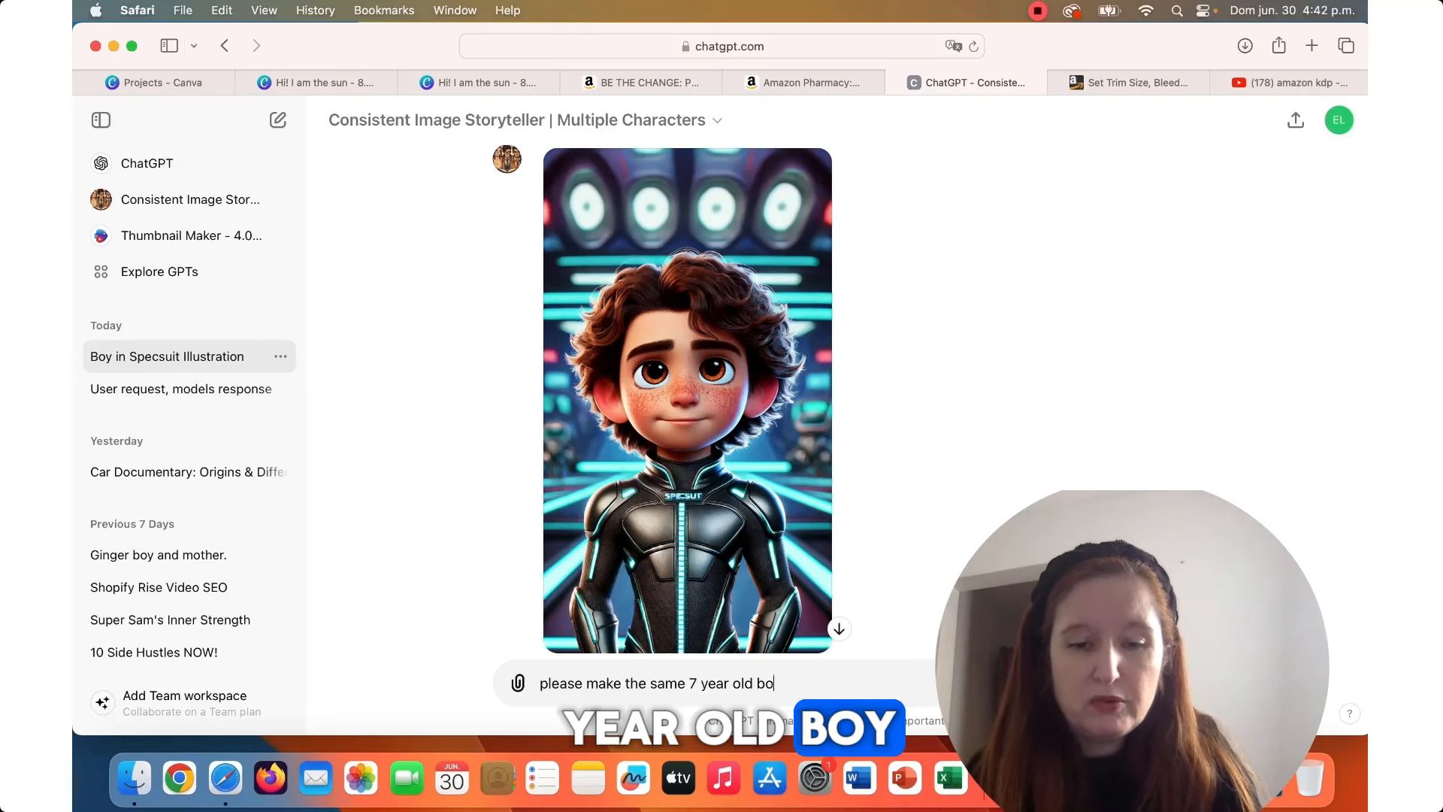
pyautogui.write('y')
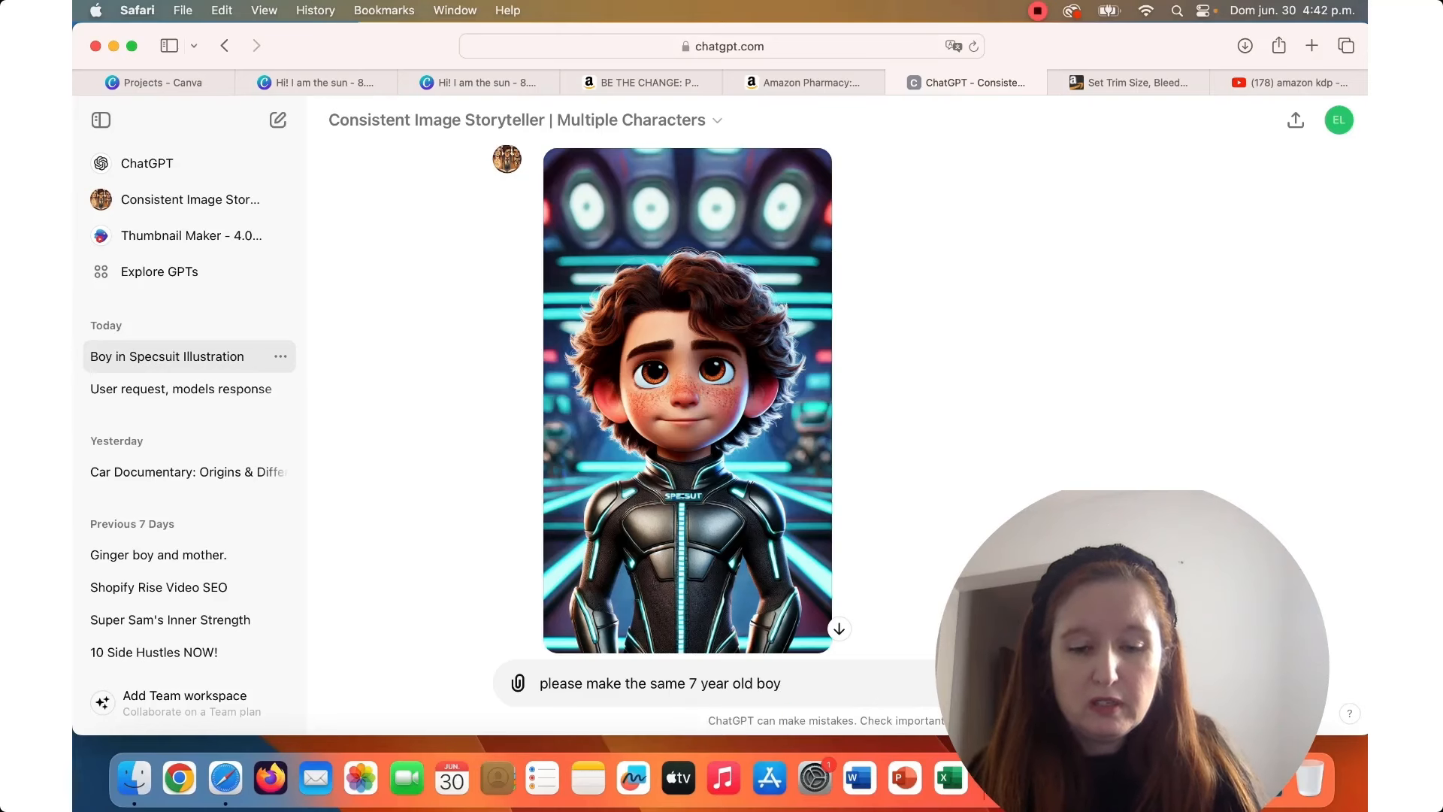
pyautogui.write(' and add a new characte')
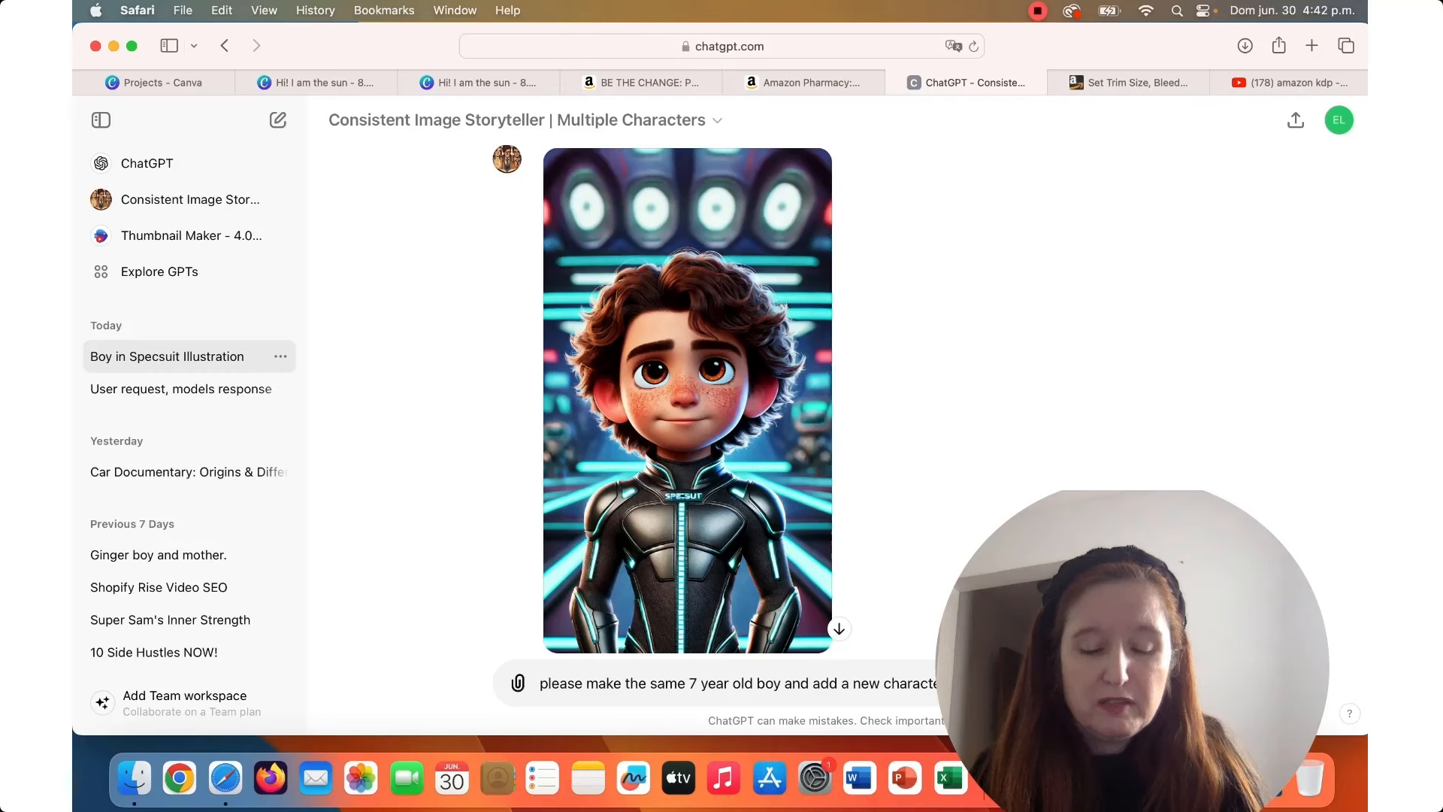
pyautogui.write('suprise')
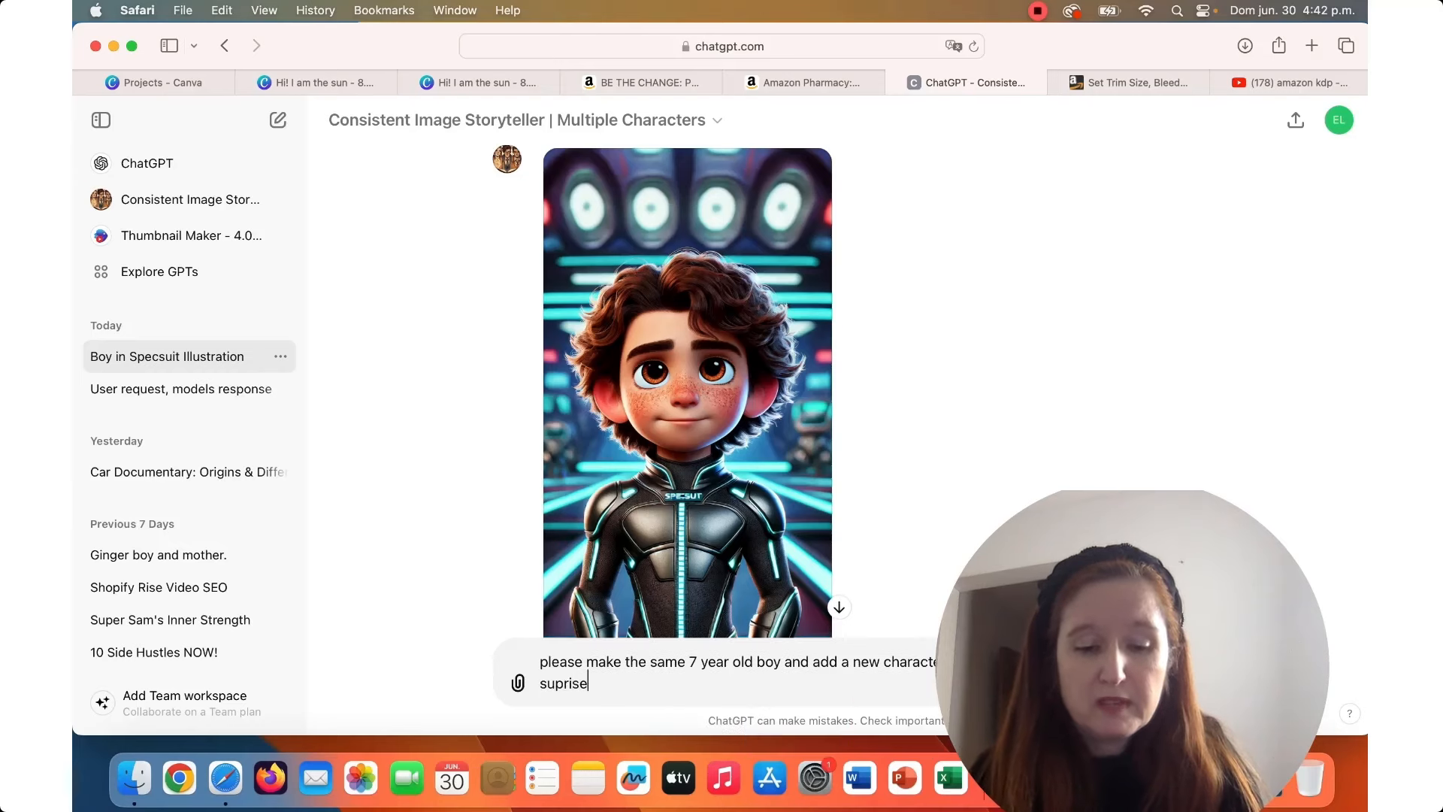
pyautogui.write('d at')
pyautogui.press('Return')
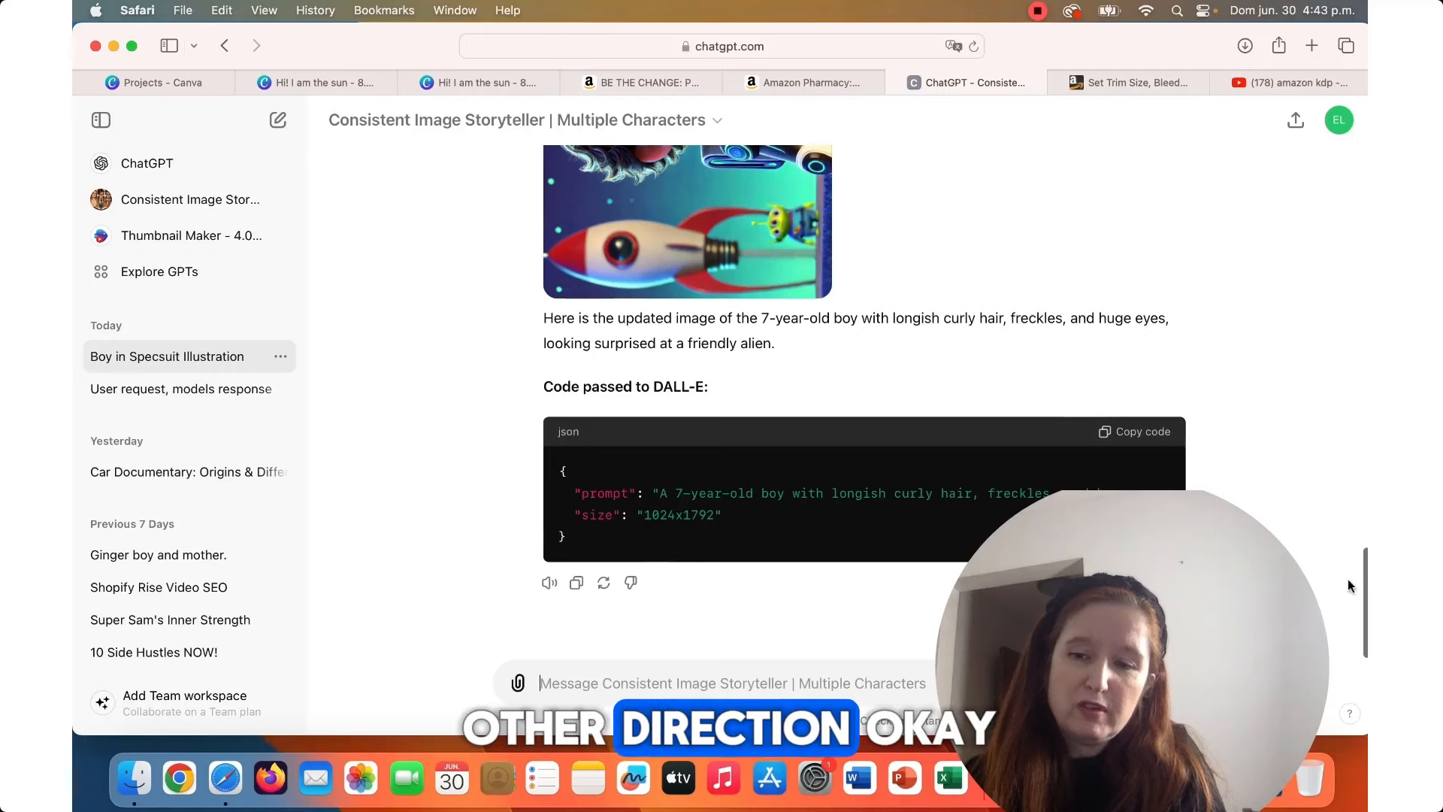
pyautogui.moveTo(1364, 575); pyautogui.dragTo(1366, 497)
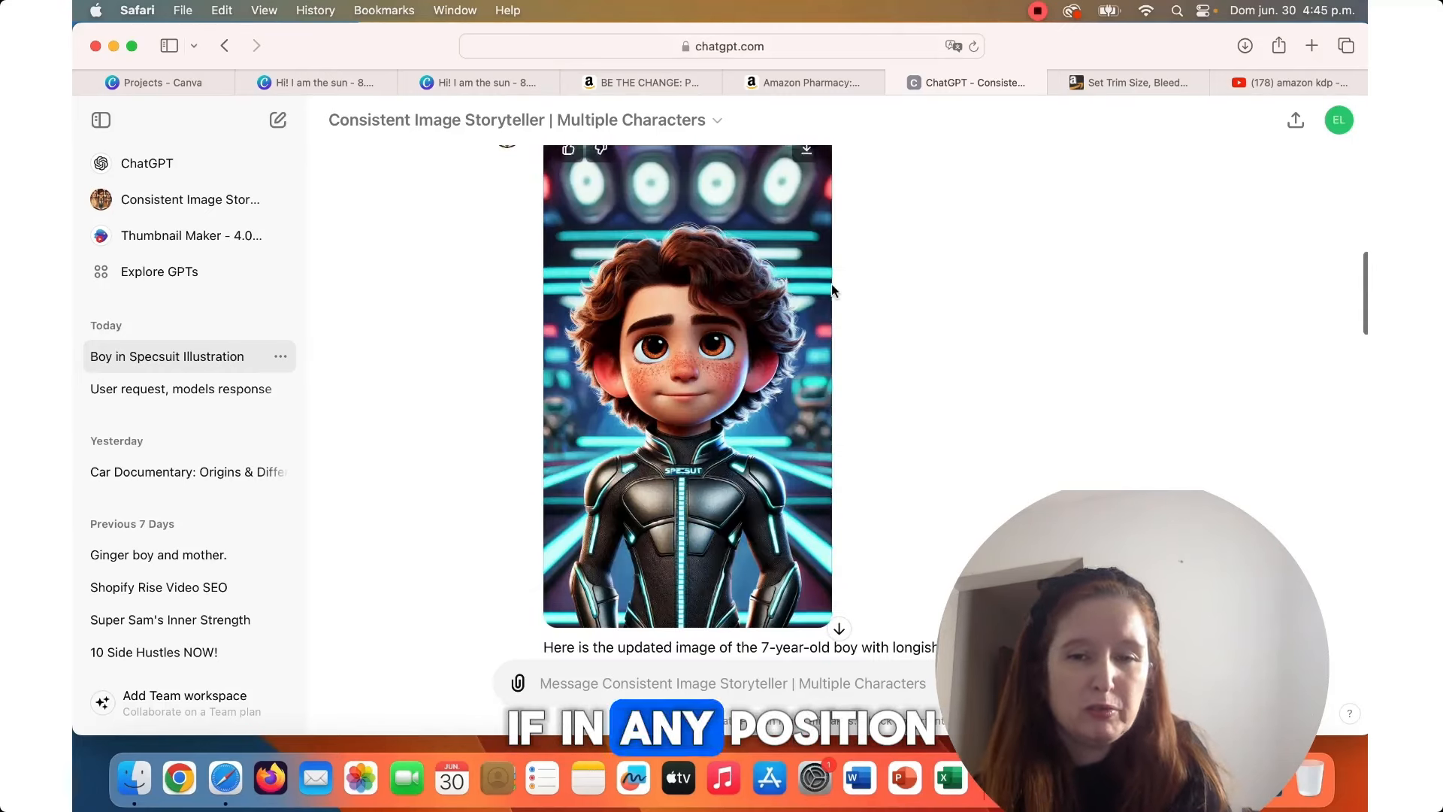
pyautogui.scroll(3, 1316, 313)
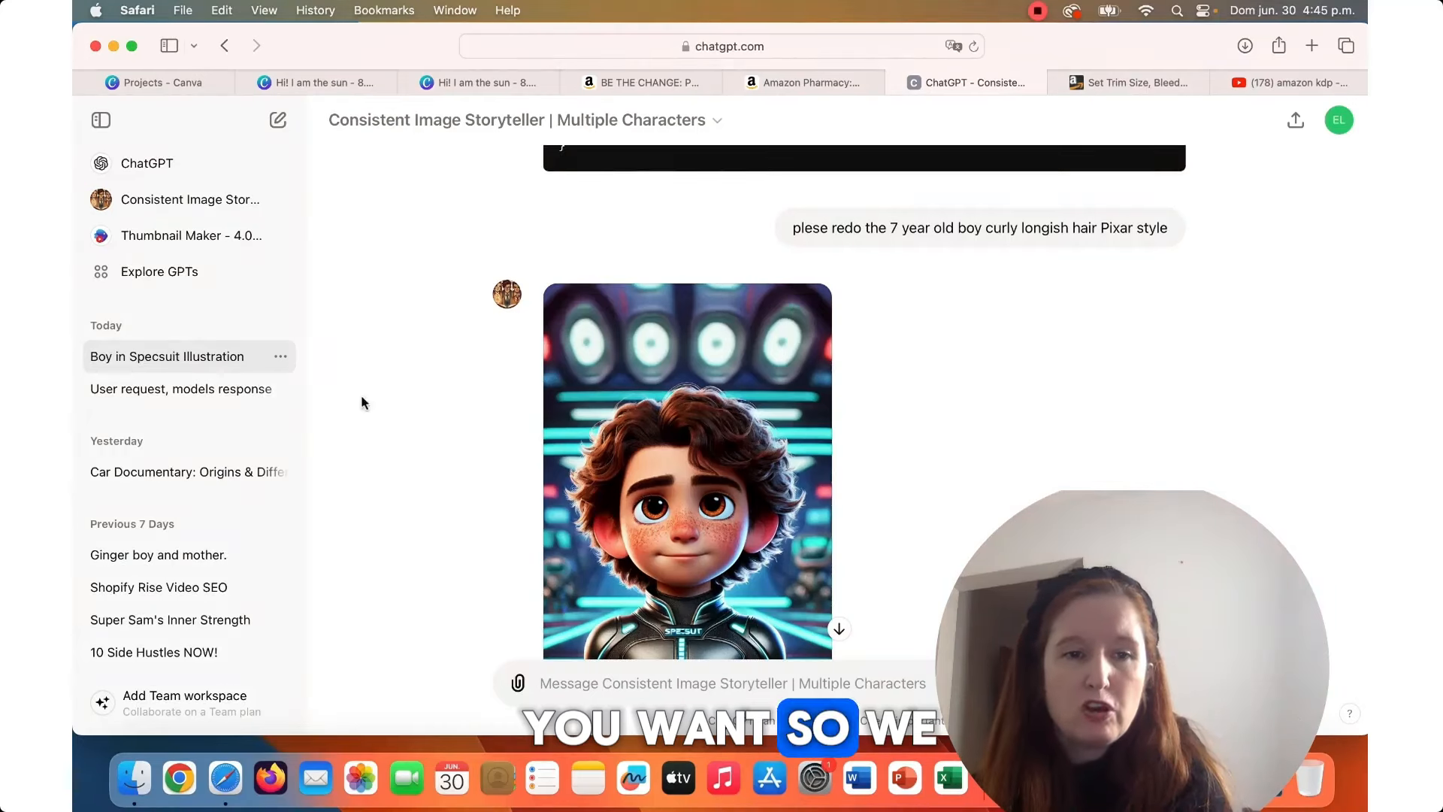
# Switch to the Canva design, upload the downloaded DALL·E image of the boy in the black suit and place it on blank page 2.
pyautogui.moveTo(156, 79)
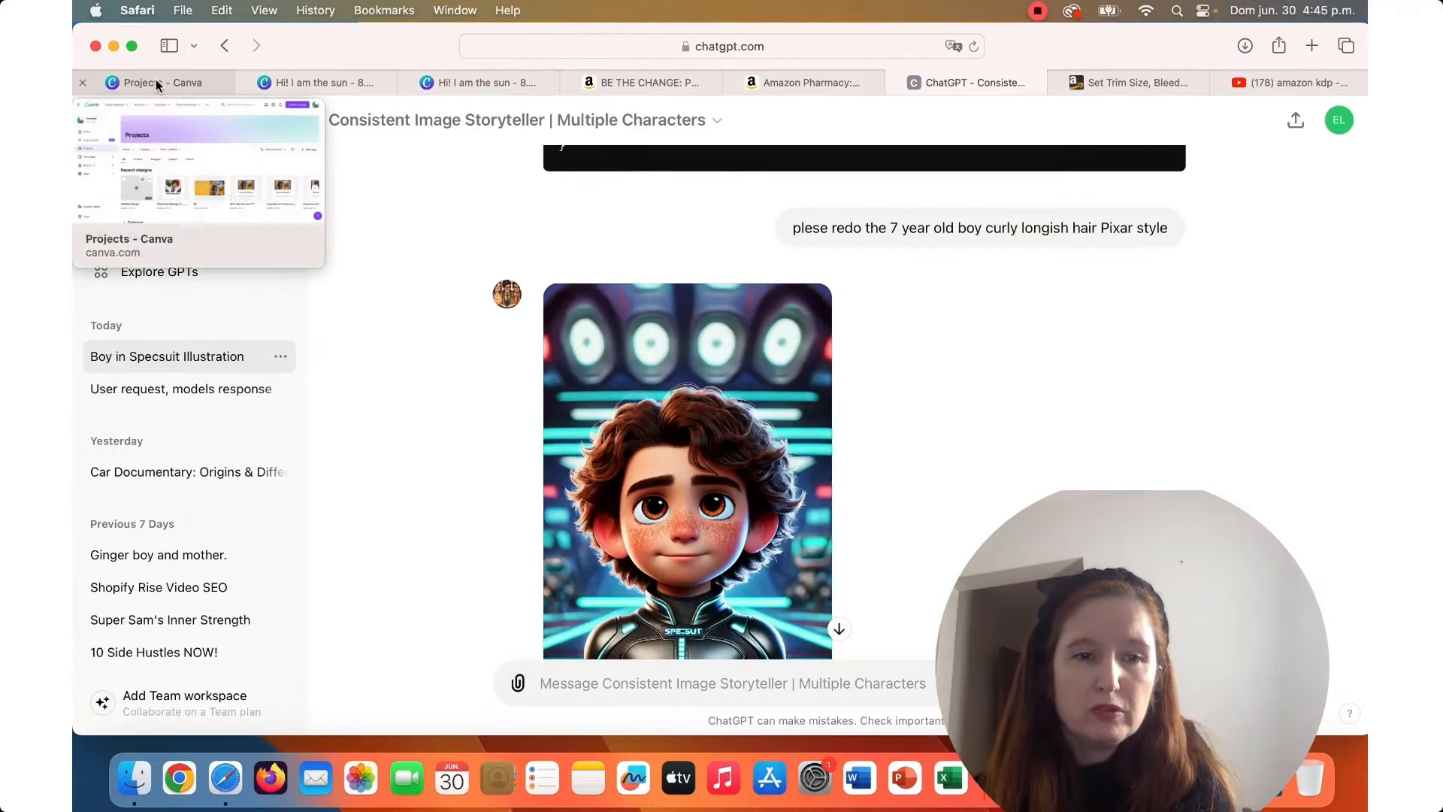
pyautogui.click(506, 80)
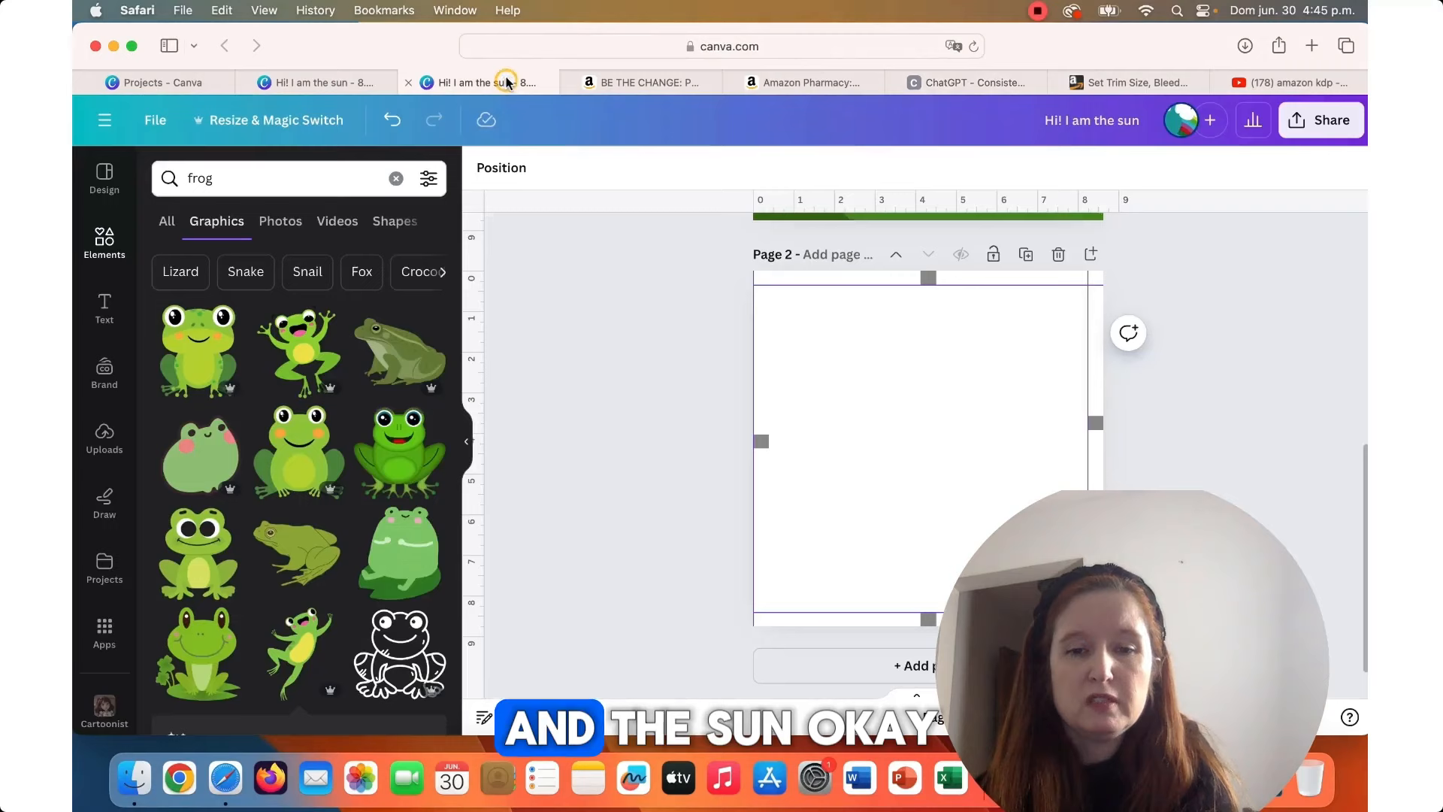
pyautogui.click(966, 350)
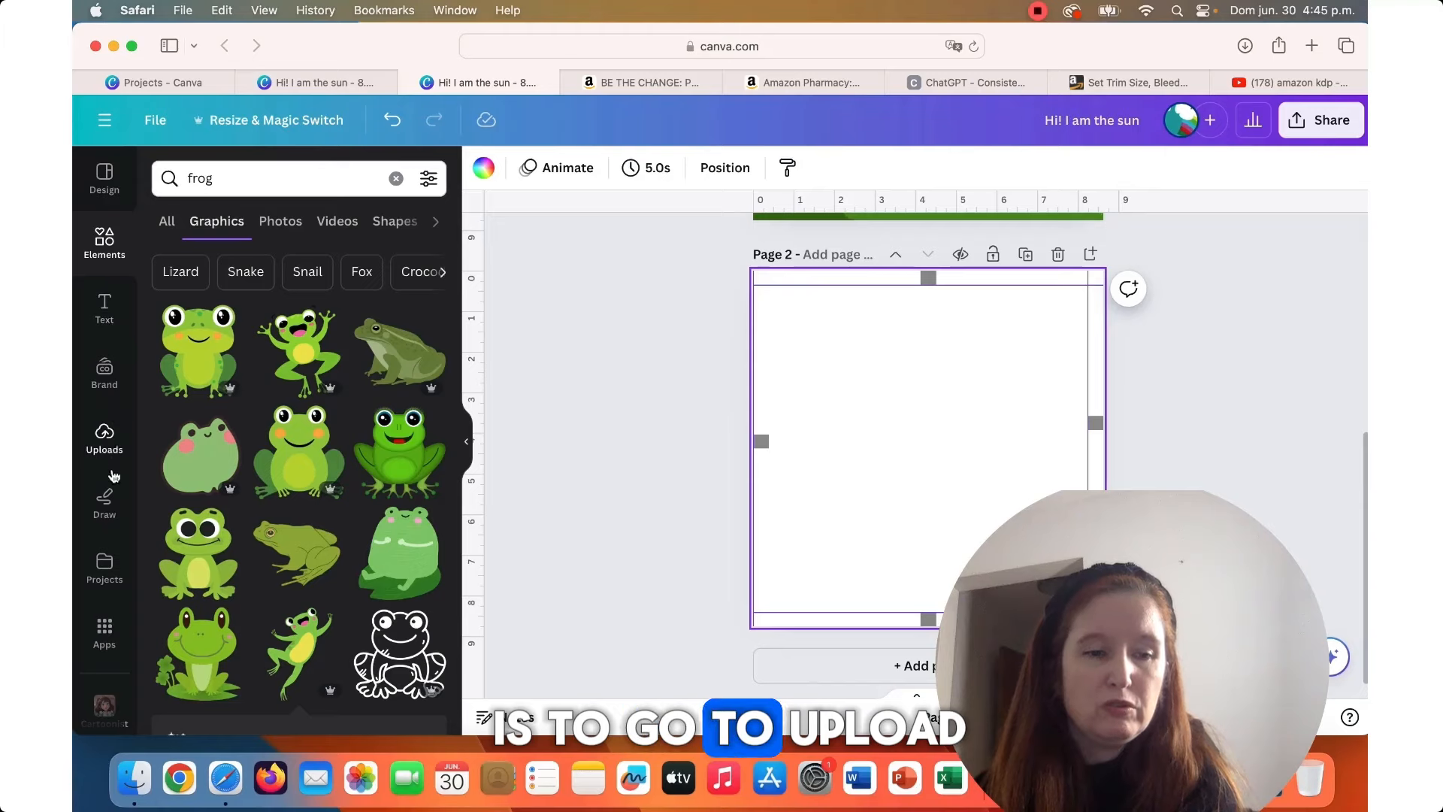
pyautogui.click(106, 443)
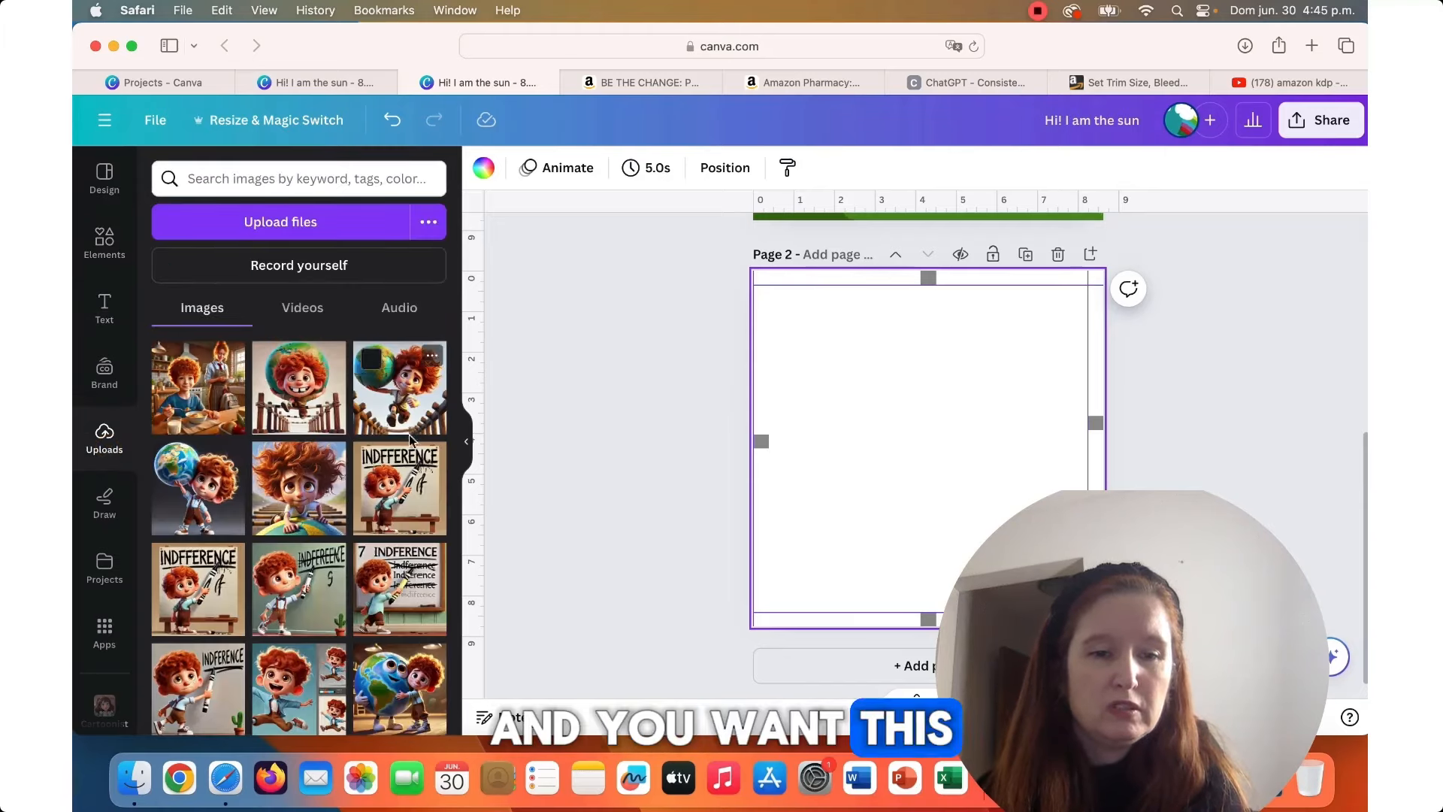
pyautogui.click(263, 225)
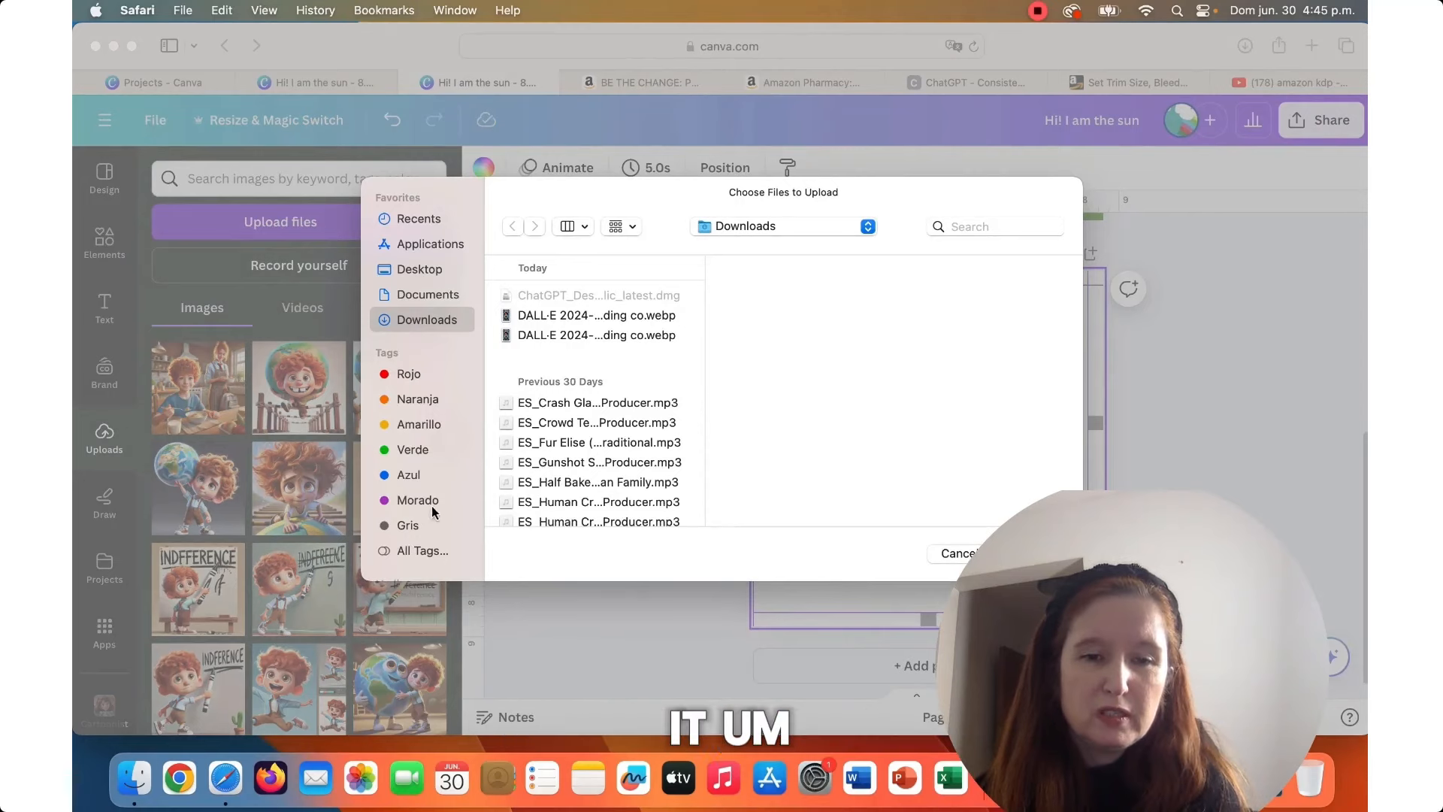
pyautogui.doubleClick(573, 316)
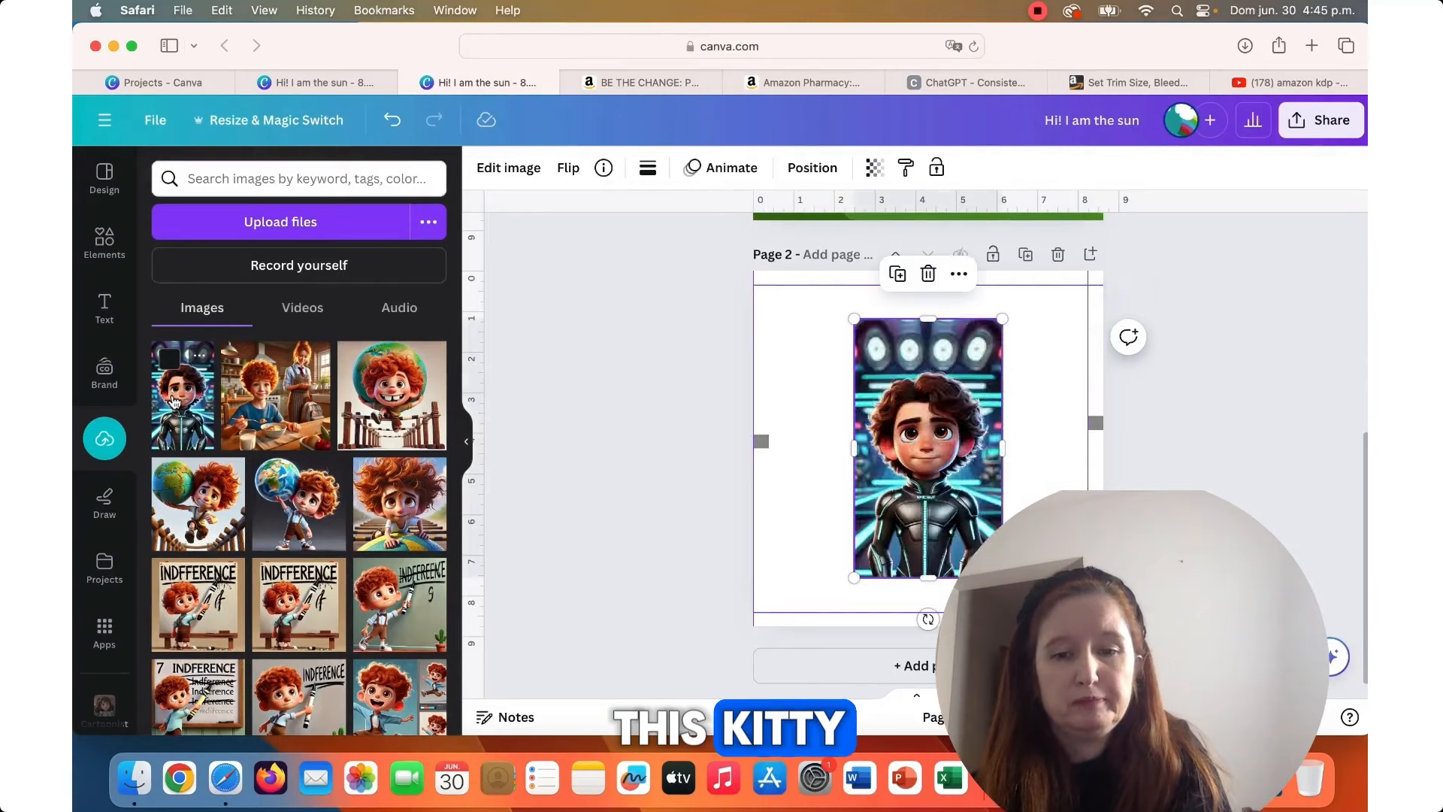
pyautogui.click(173, 400)
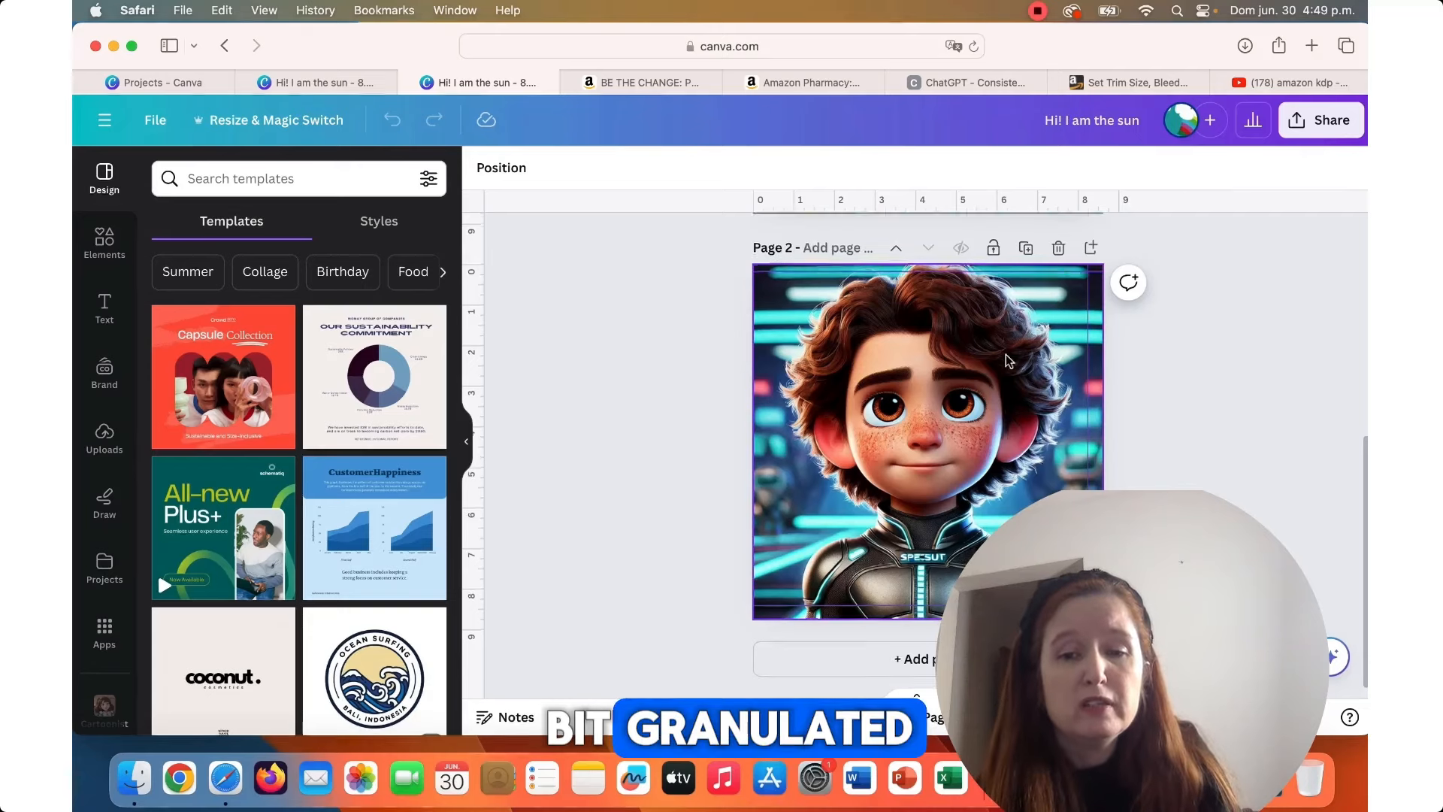
# Separate the boy from his background on page 2 with Magic Grab, selecting both his head and his suit.
pyautogui.scroll(-2, 1007, 361)
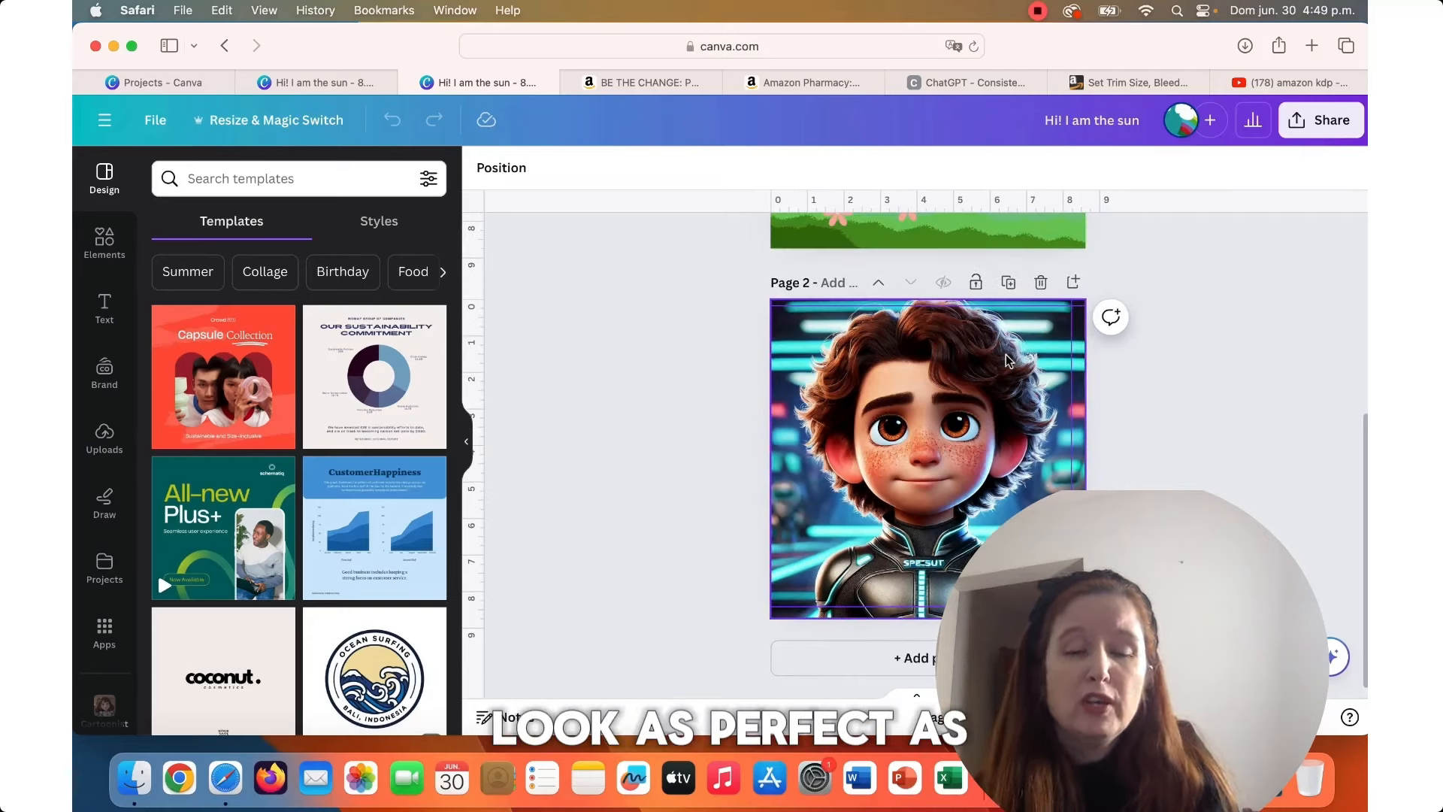
pyautogui.click(989, 359)
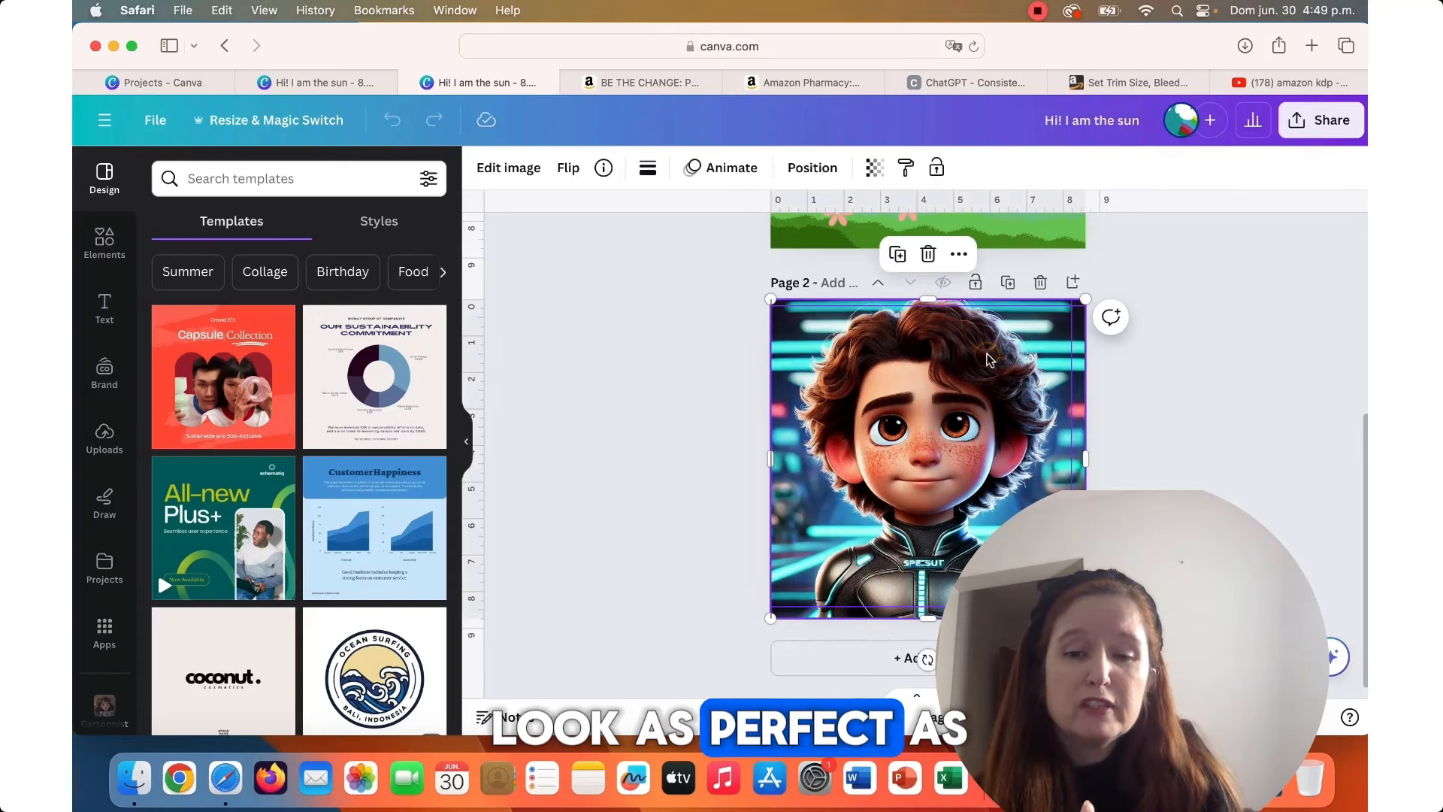
pyautogui.click(509, 166)
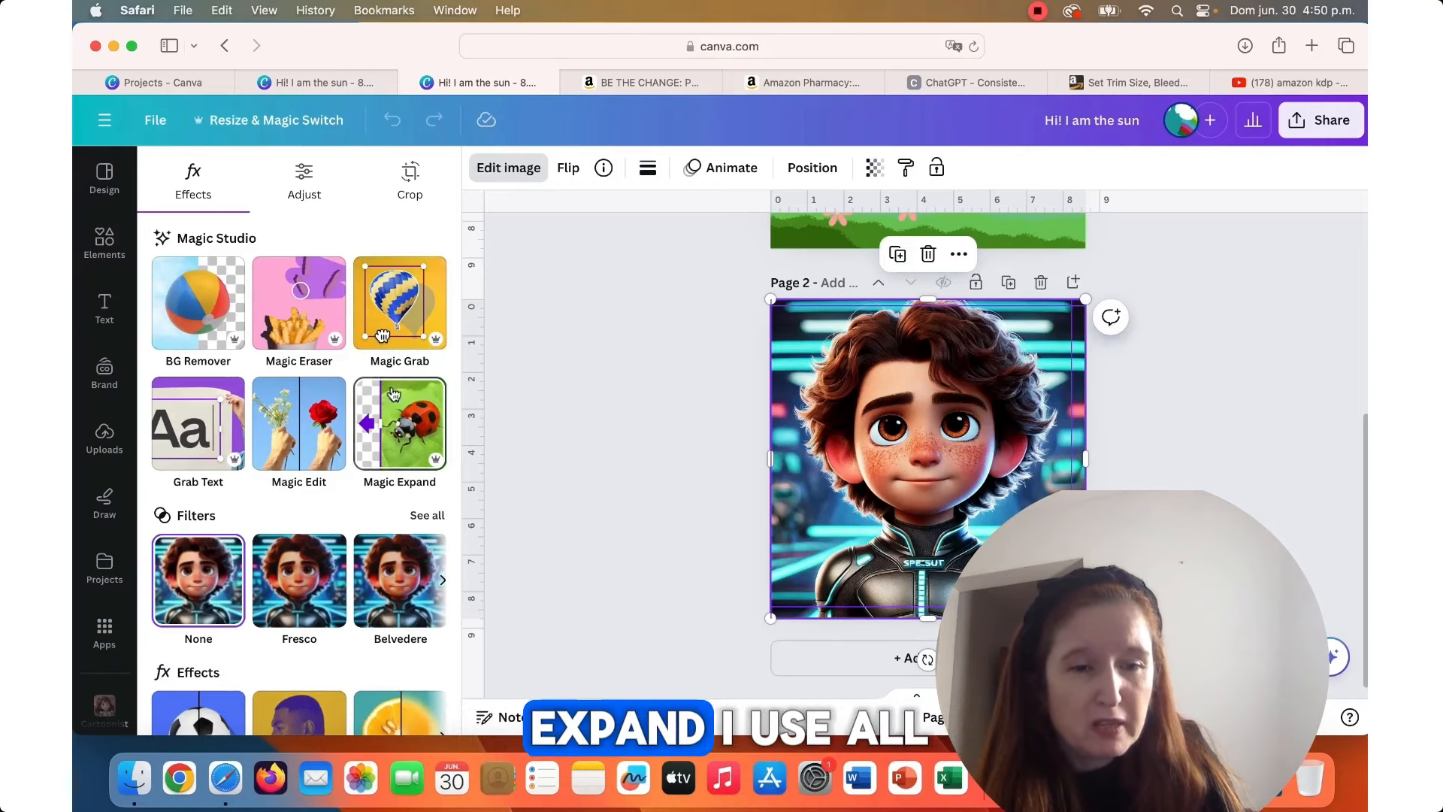
pyautogui.click(392, 311)
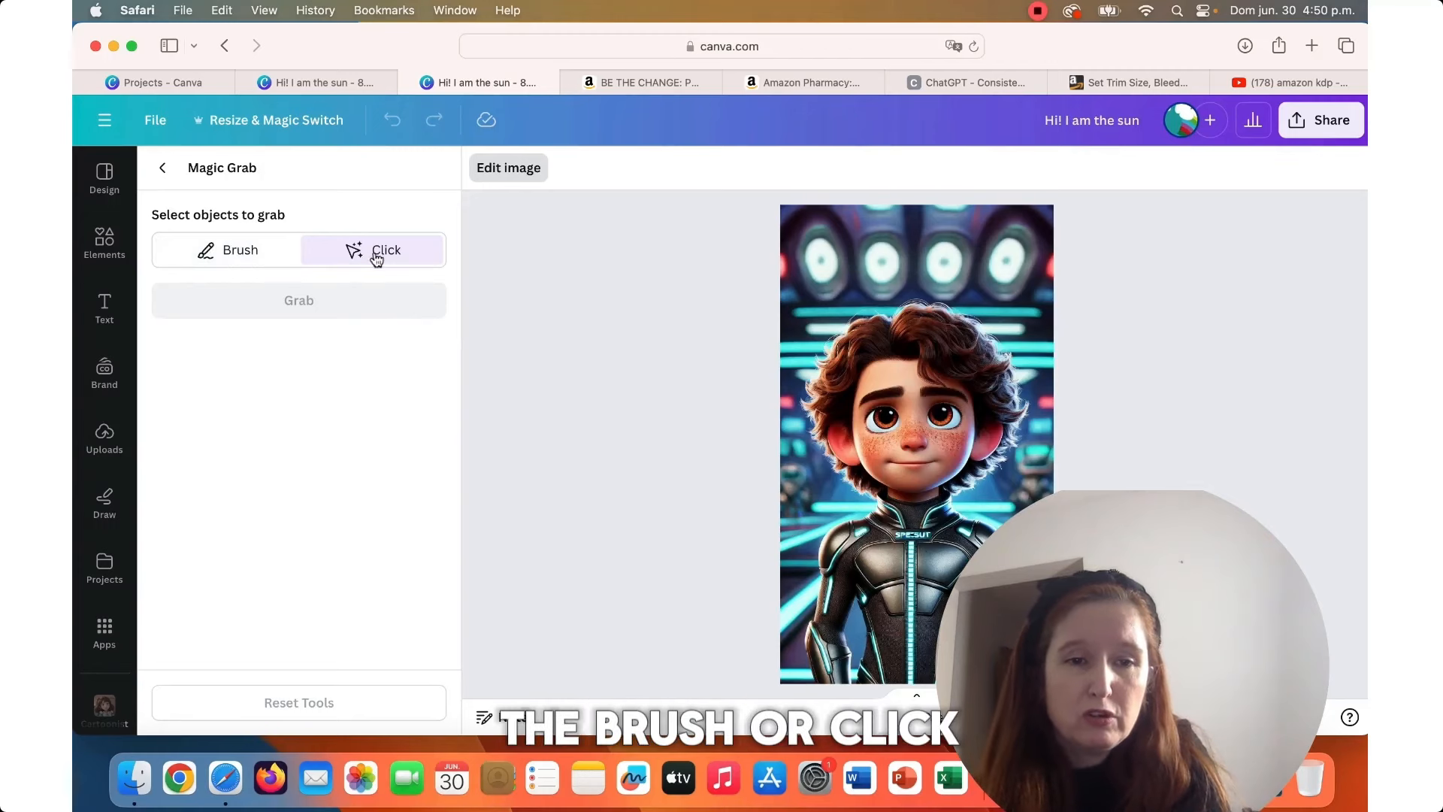
pyautogui.click(922, 436)
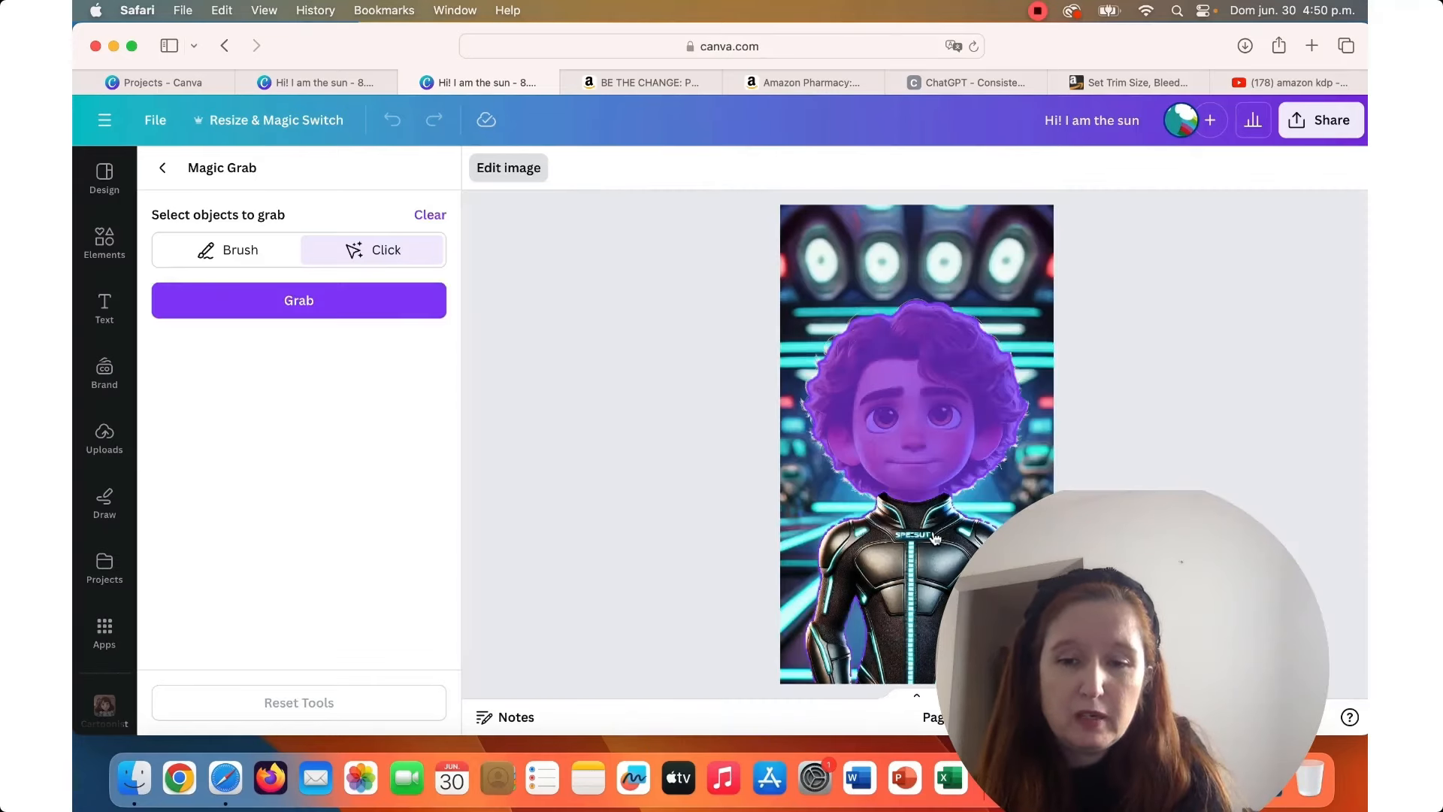
pyautogui.click(935, 537)
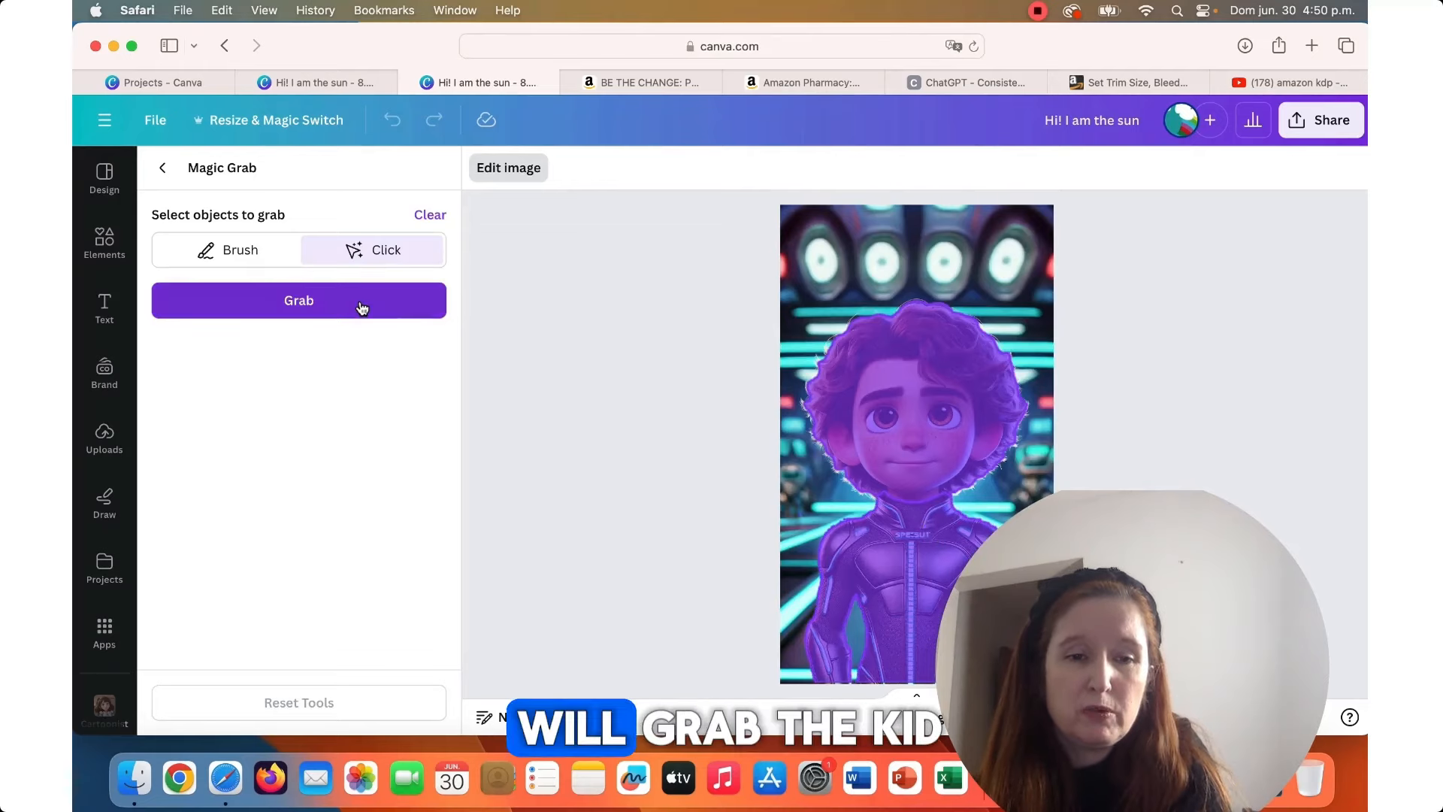
pyautogui.click(361, 308)
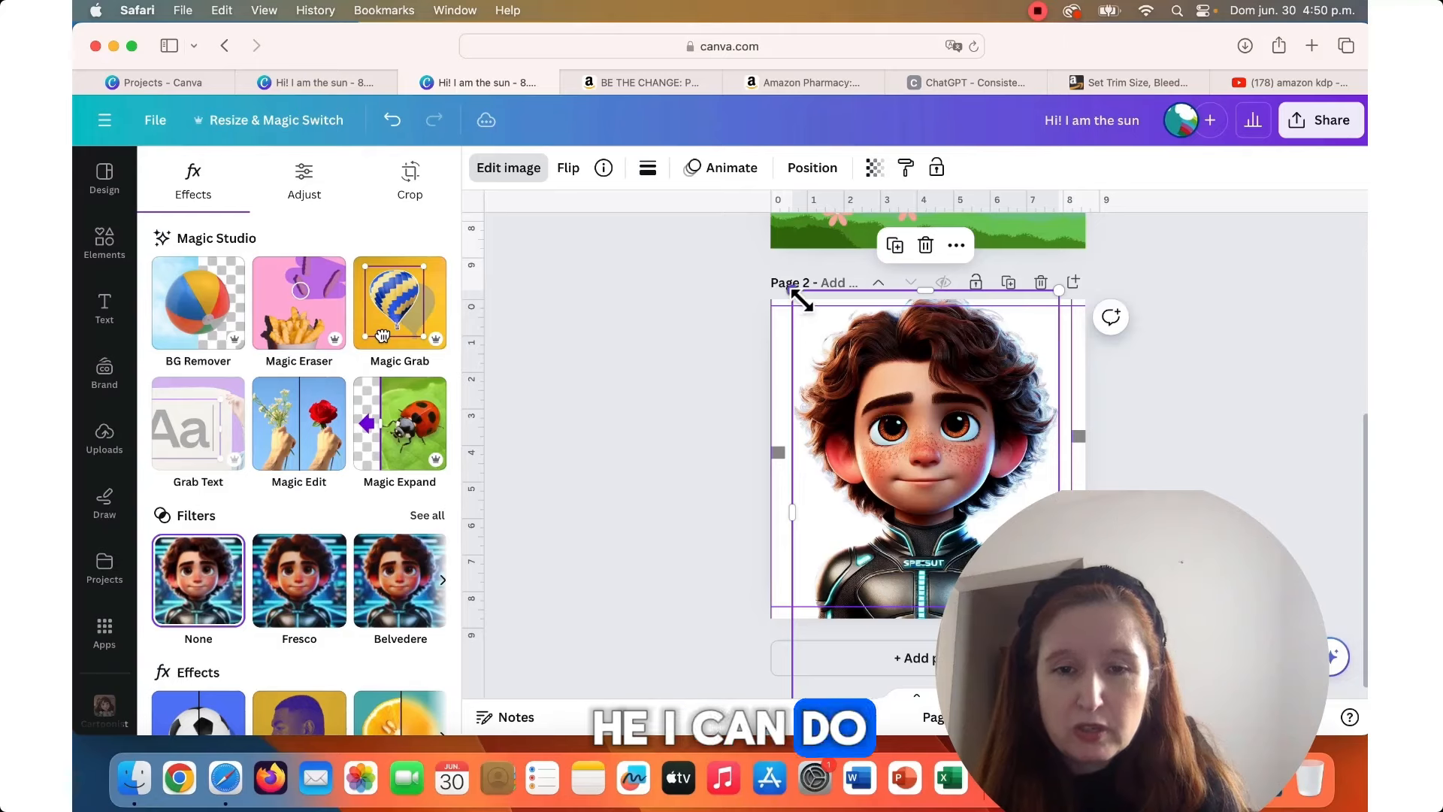
# Shrink the separated boy and reposition him over the background on page 2.
pyautogui.moveTo(801, 301); pyautogui.dragTo(866, 386)
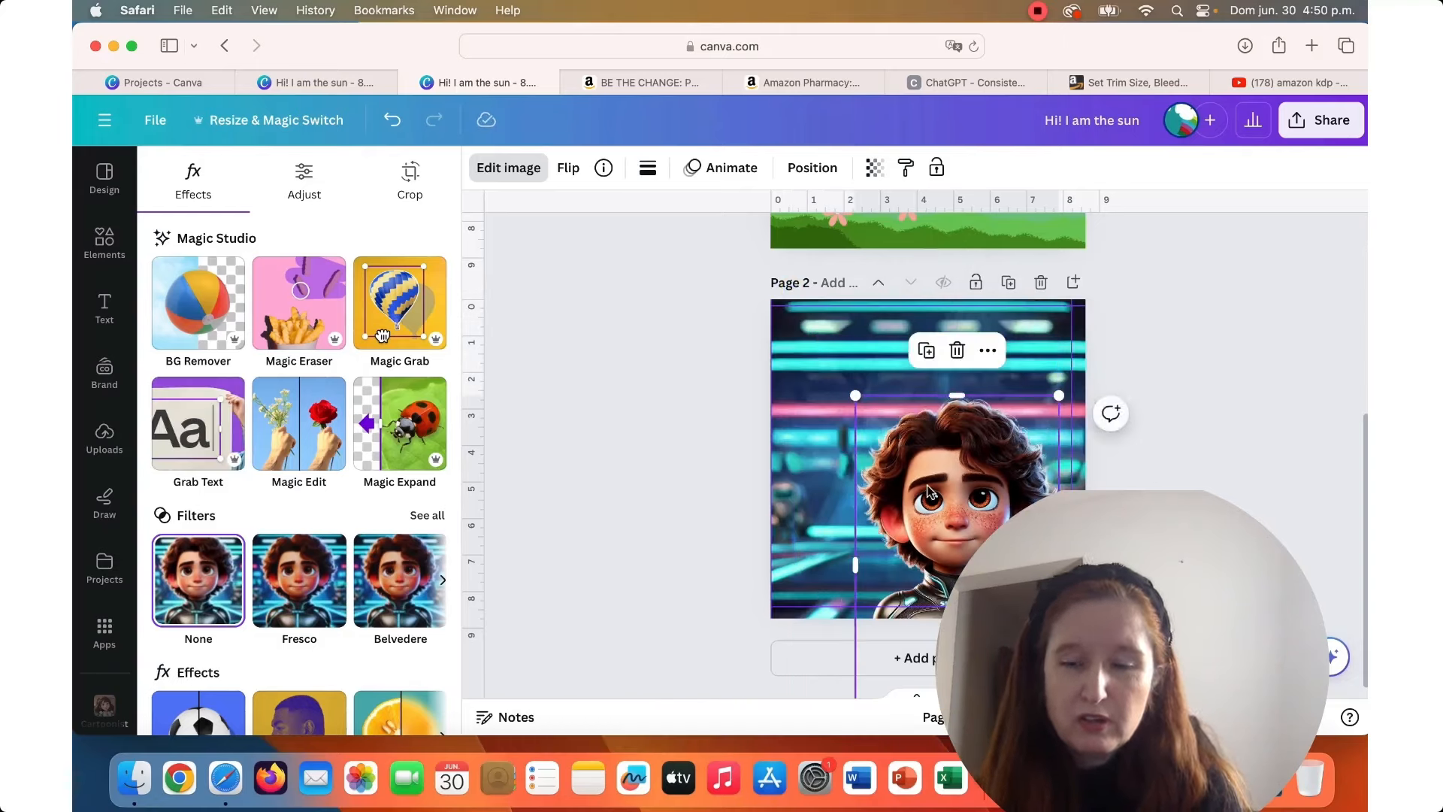
pyautogui.moveTo(927, 486); pyautogui.dragTo(902, 411)
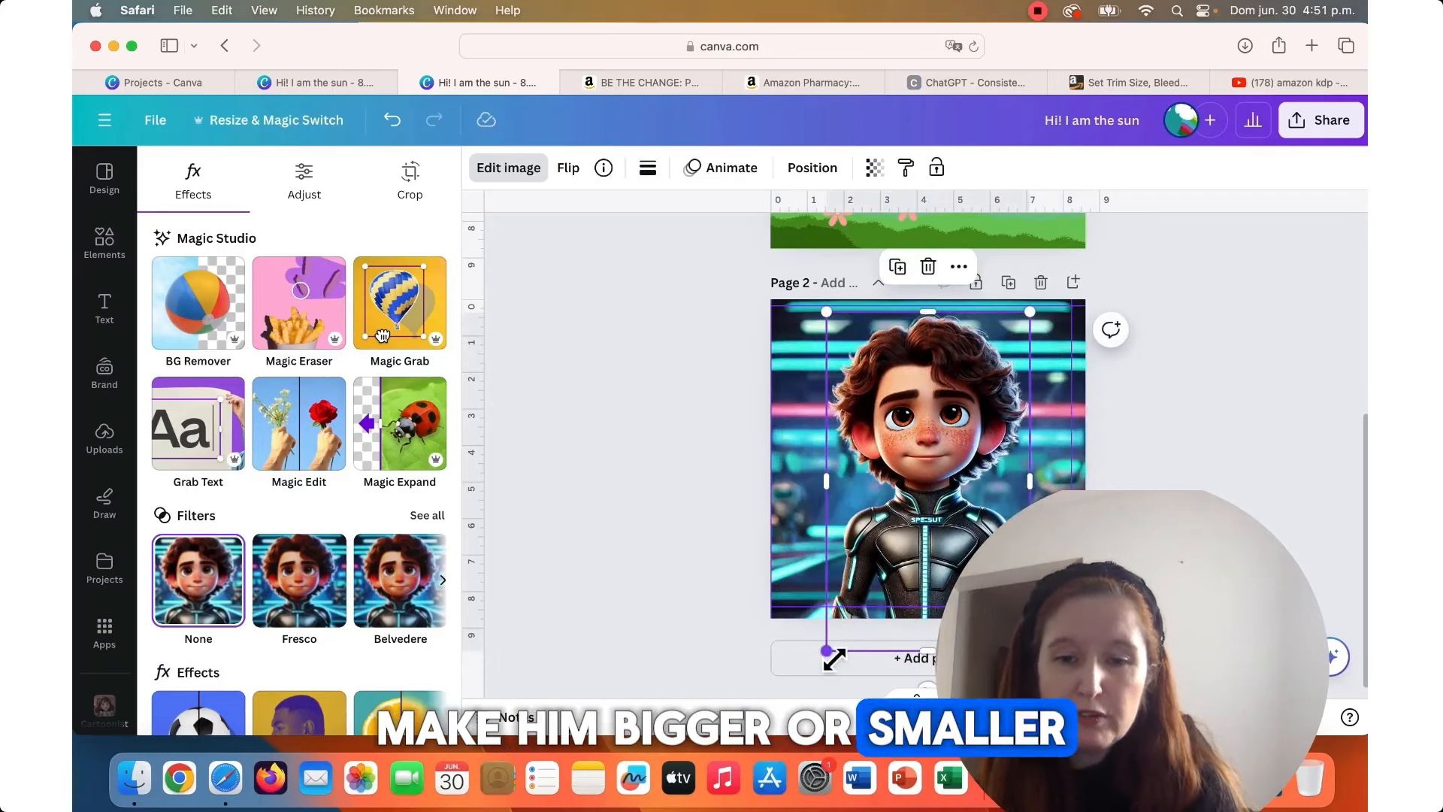
pyautogui.moveTo(826, 651); pyautogui.dragTo(878, 570)
pyautogui.moveTo(912, 474); pyautogui.dragTo(952, 499)
pyautogui.click(817, 461)
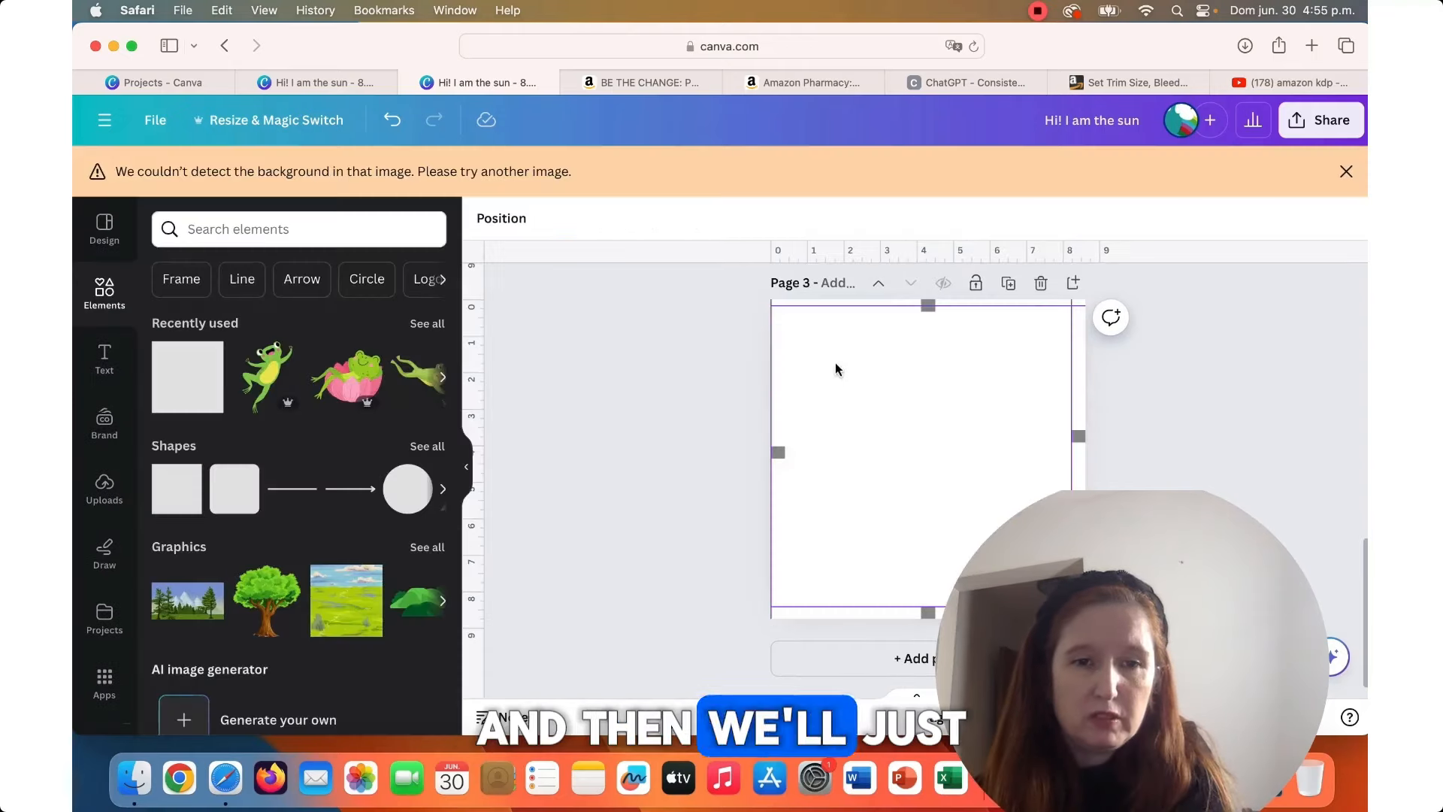
# Place the uploaded image of the red-haired boy with the globe on the wooden bridge on blank page 3.
pyautogui.click(105, 490)
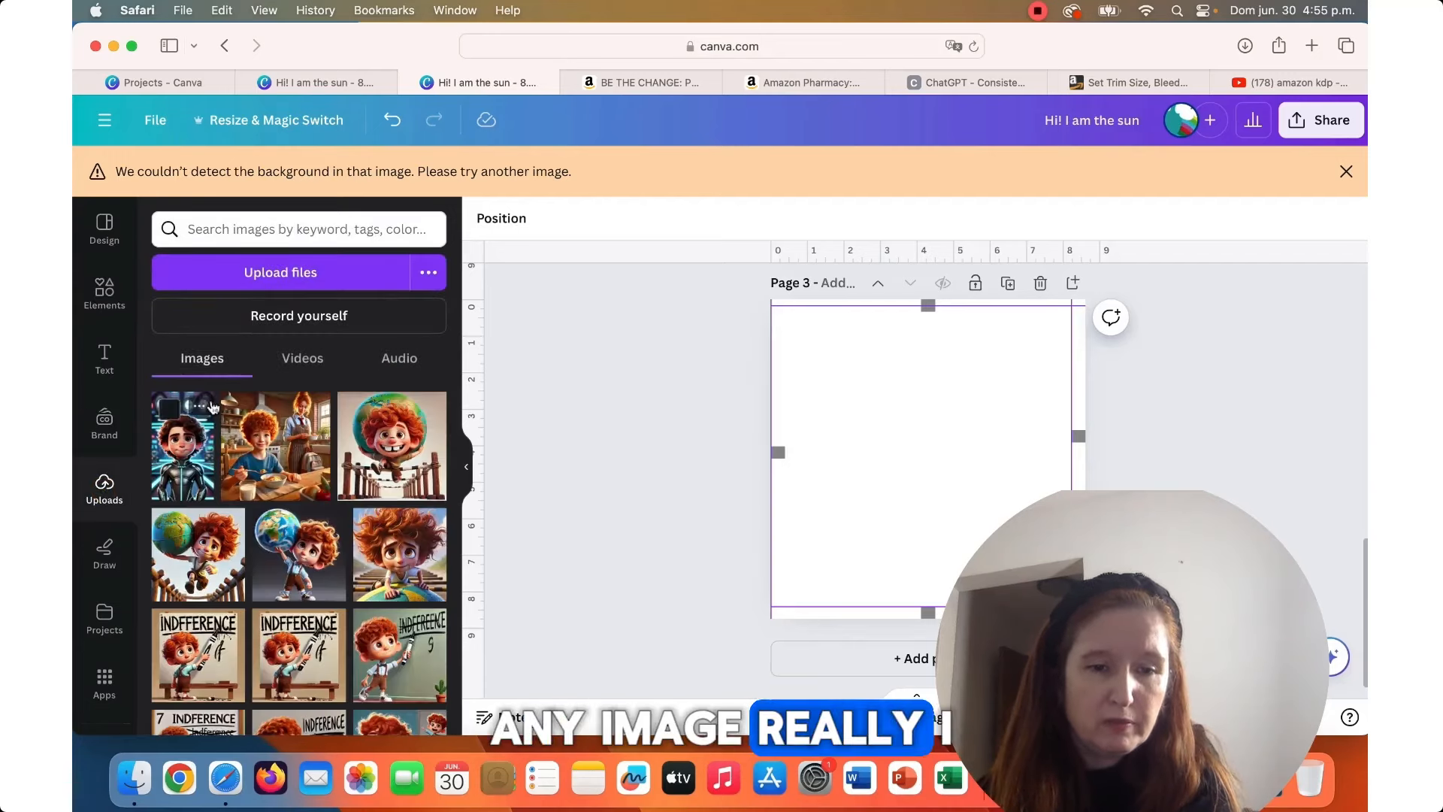
pyautogui.click(373, 441)
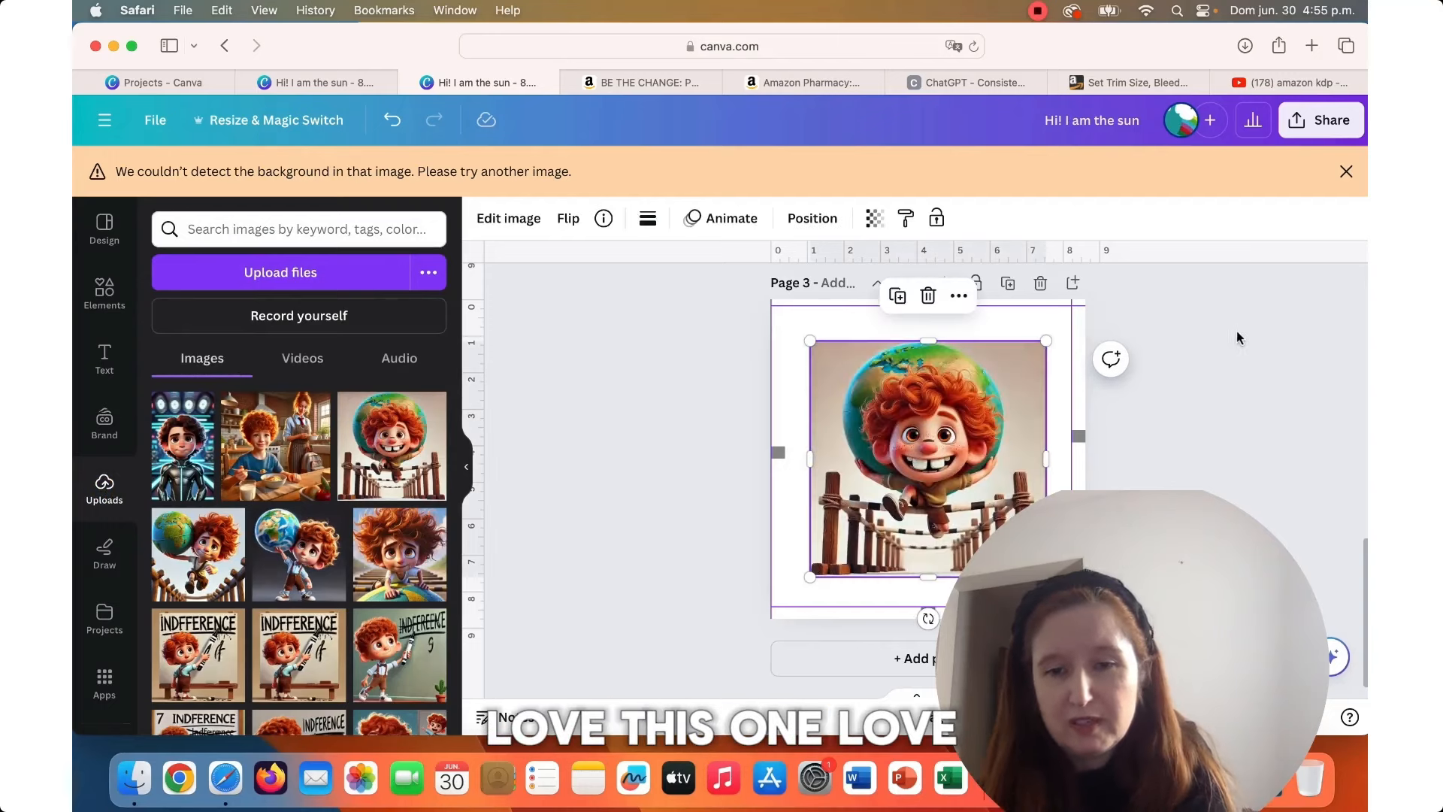
pyautogui.click(1050, 319)
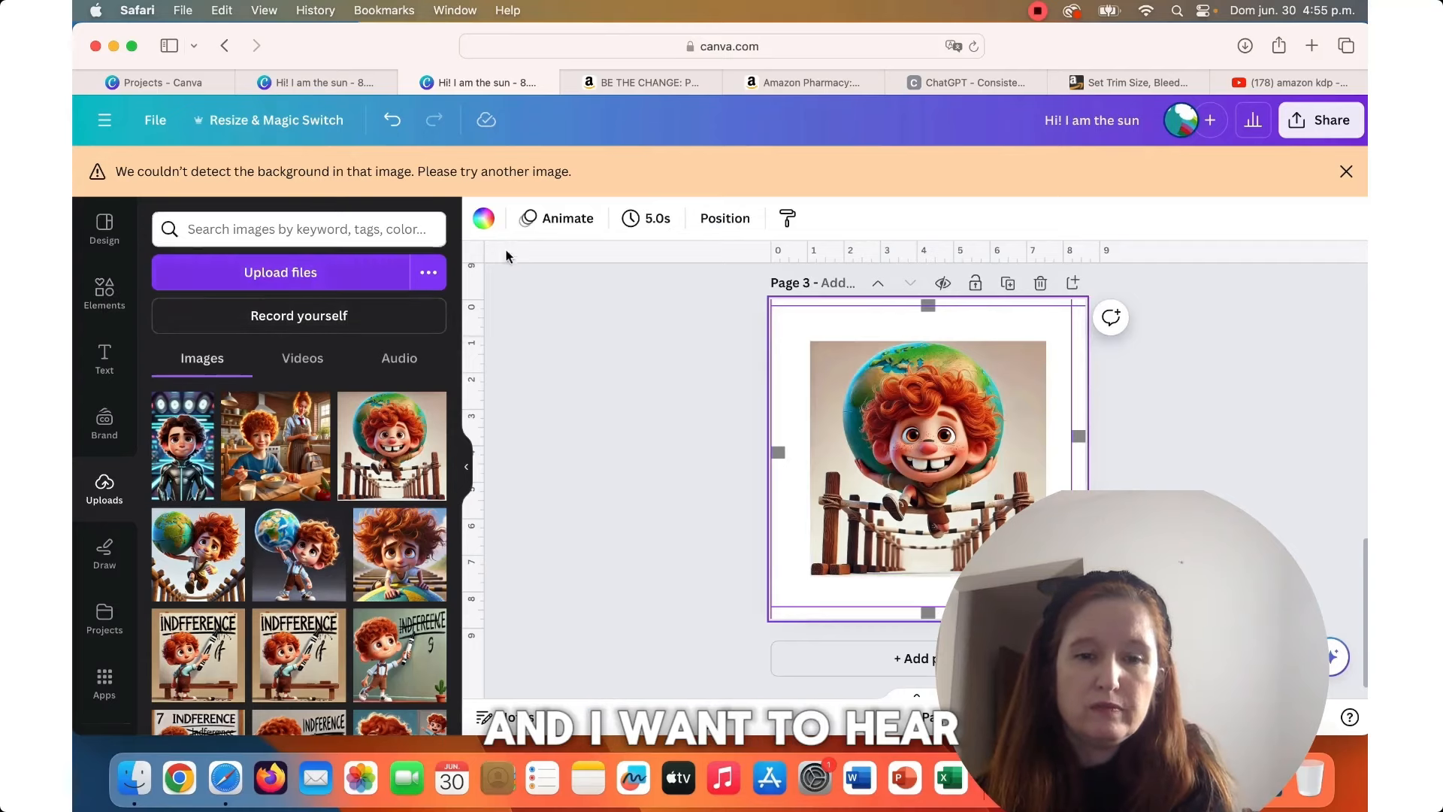
# Remove the background from the red-haired boy image on page 3 with BG Remover.
pyautogui.click(831, 369)
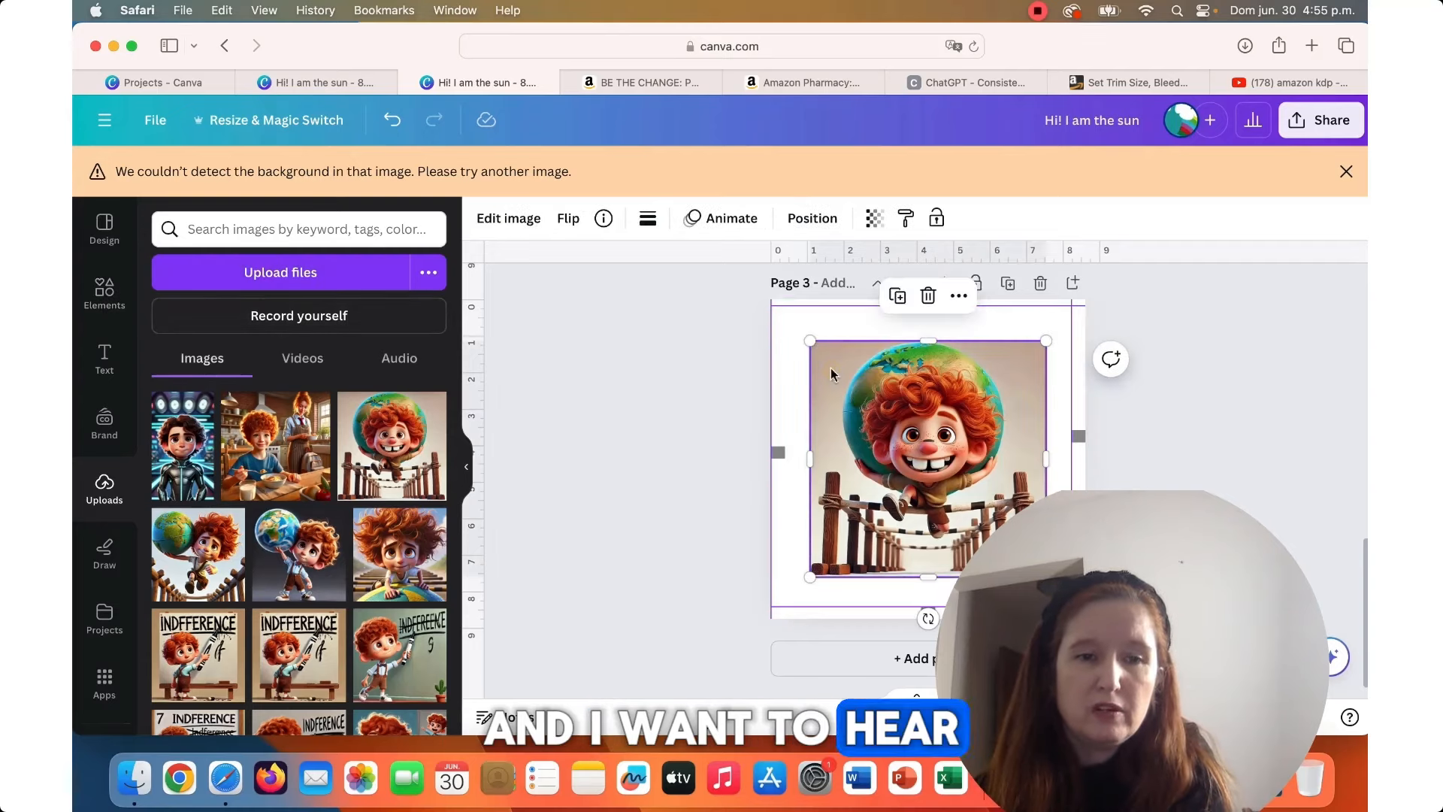
pyautogui.click(502, 224)
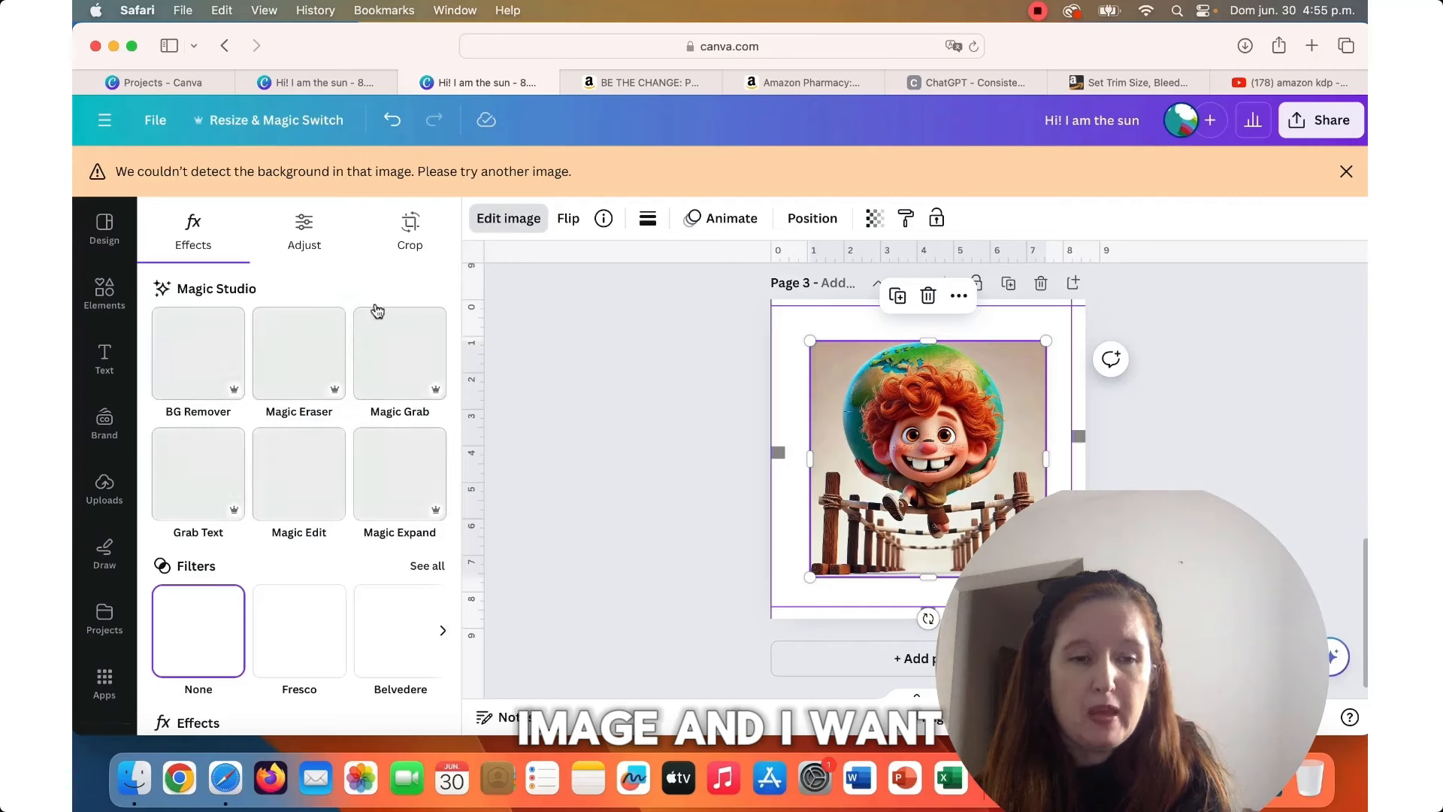
pyautogui.click(226, 359)
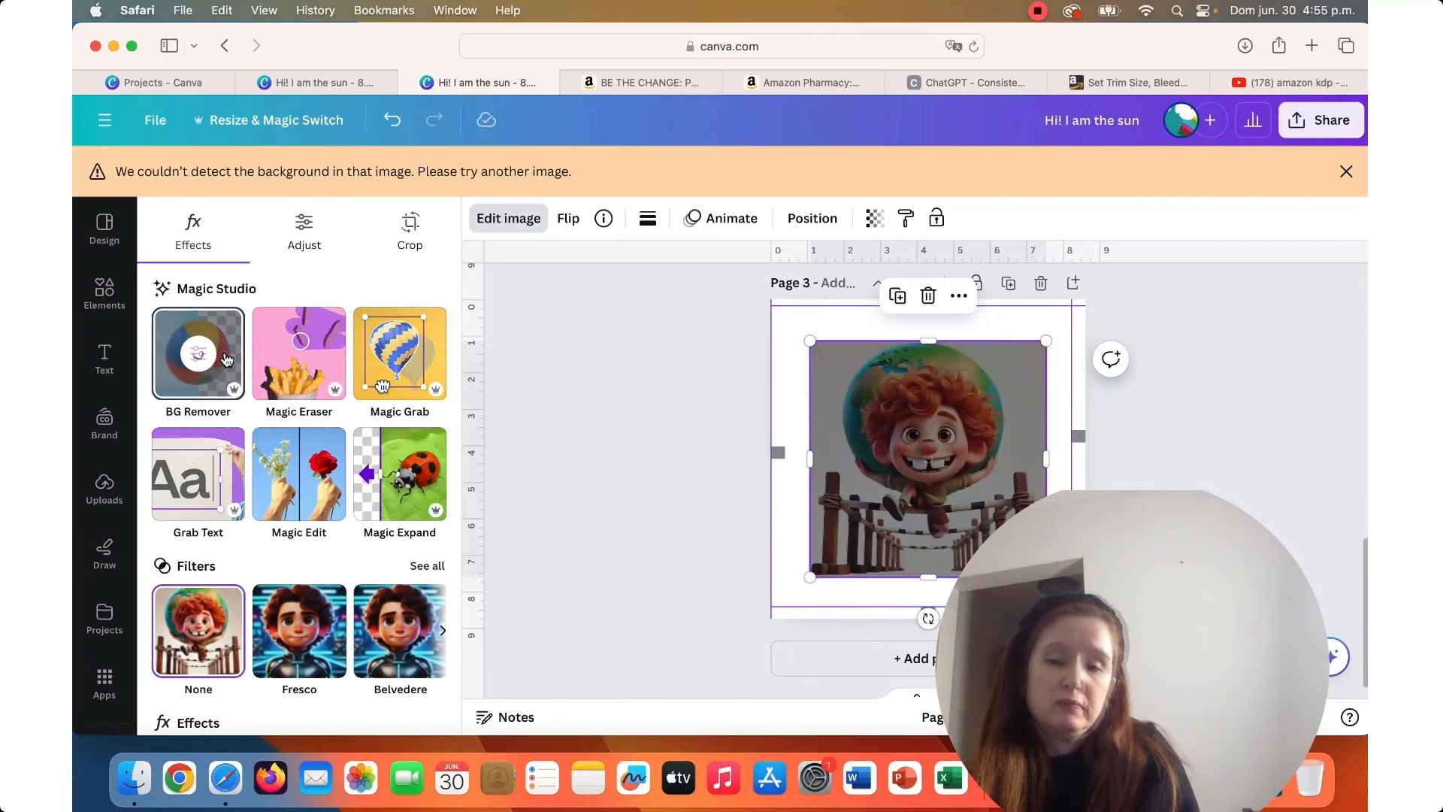
pyautogui.click(1150, 371)
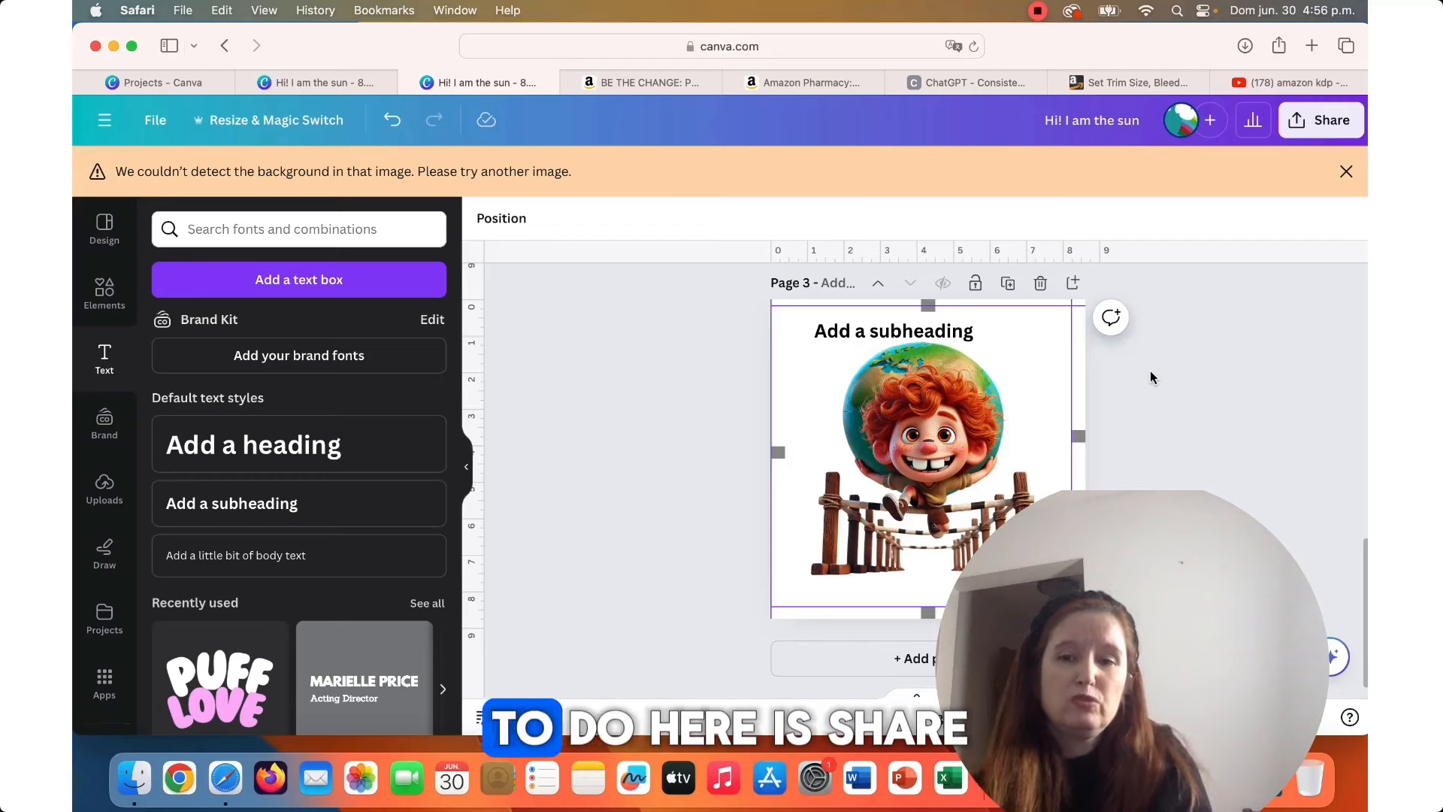
# Configure the design's download as a flattened PDF Print of all pages, choosing the alternative color profile instead of RGB.
pyautogui.click(1315, 129)
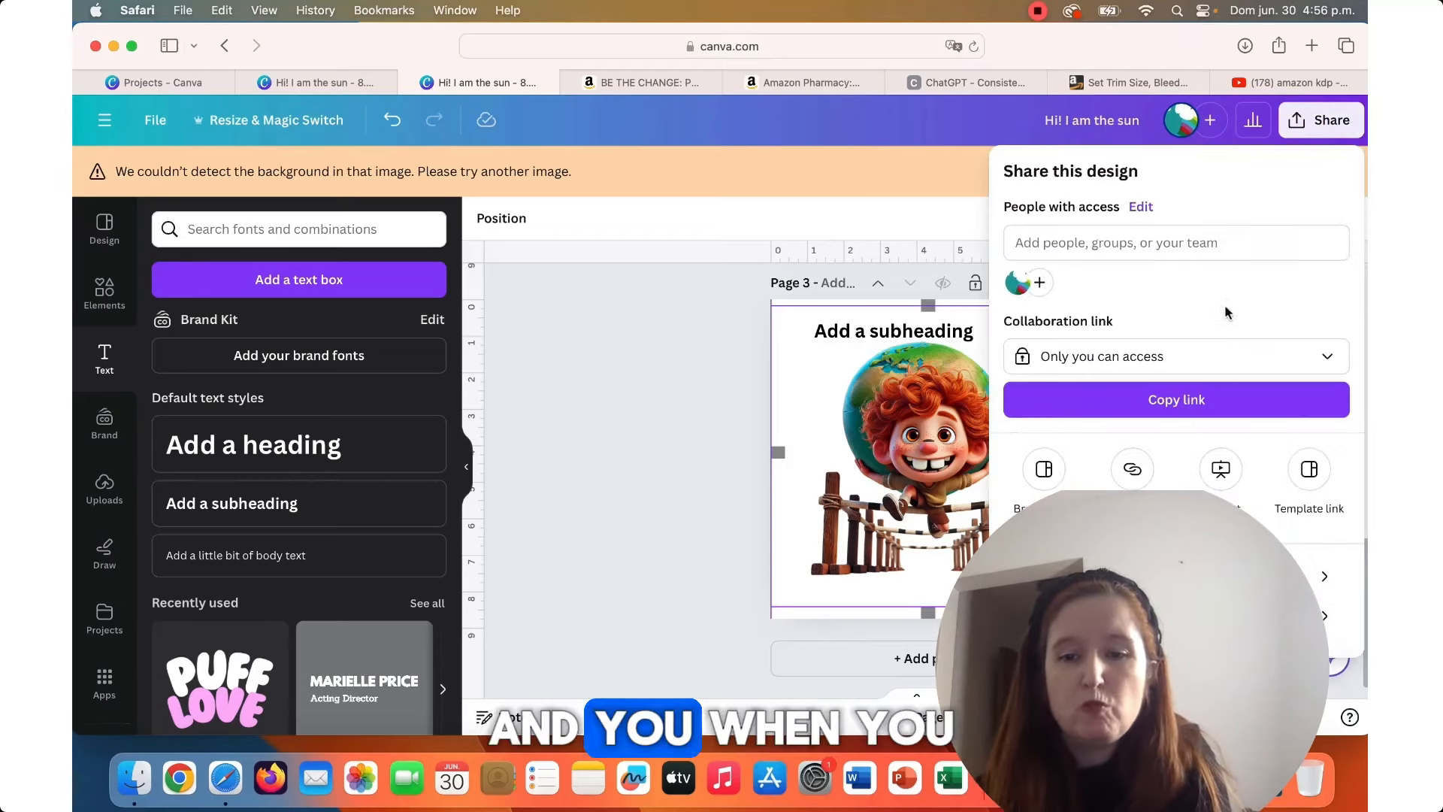
pyautogui.click(1322, 575)
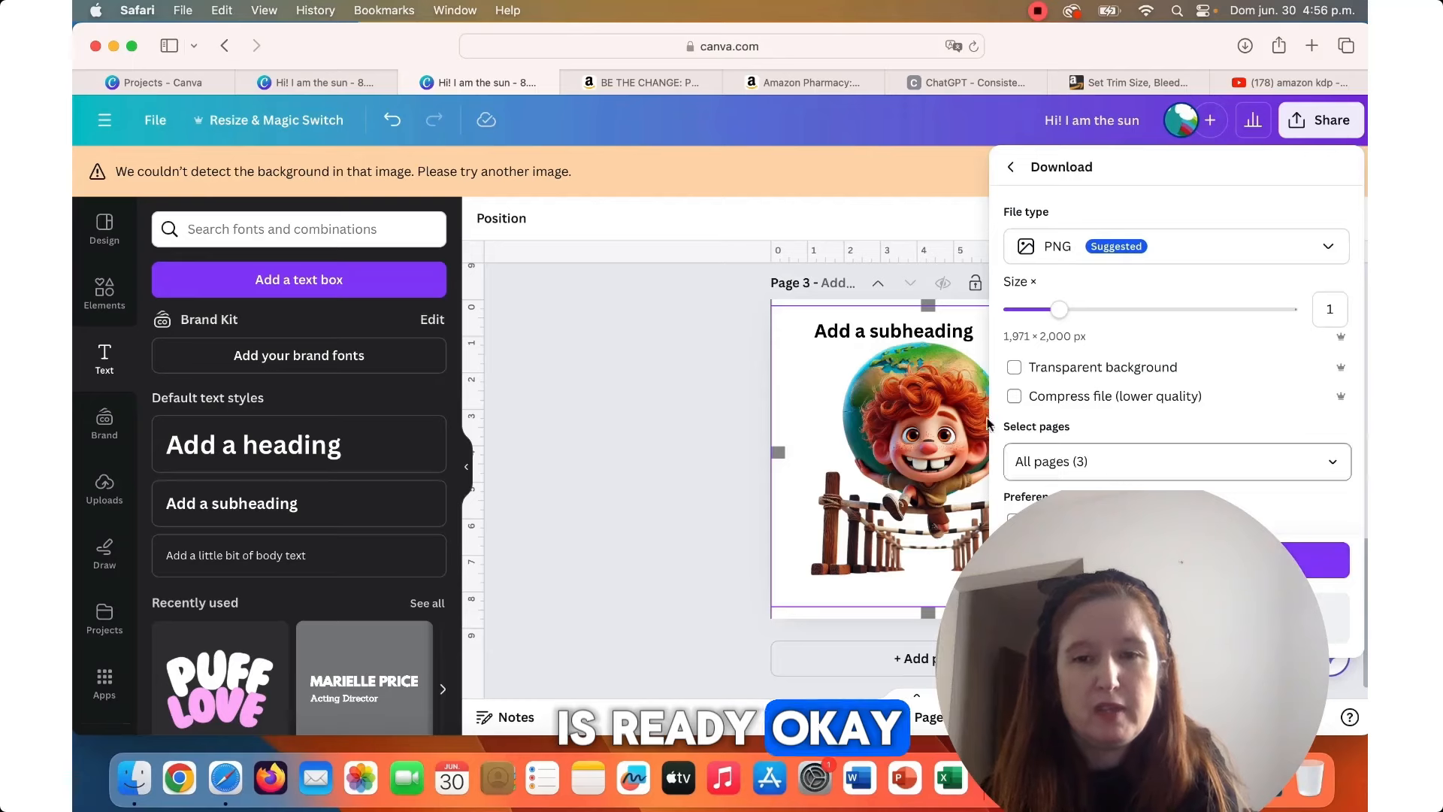
pyautogui.click(1329, 249)
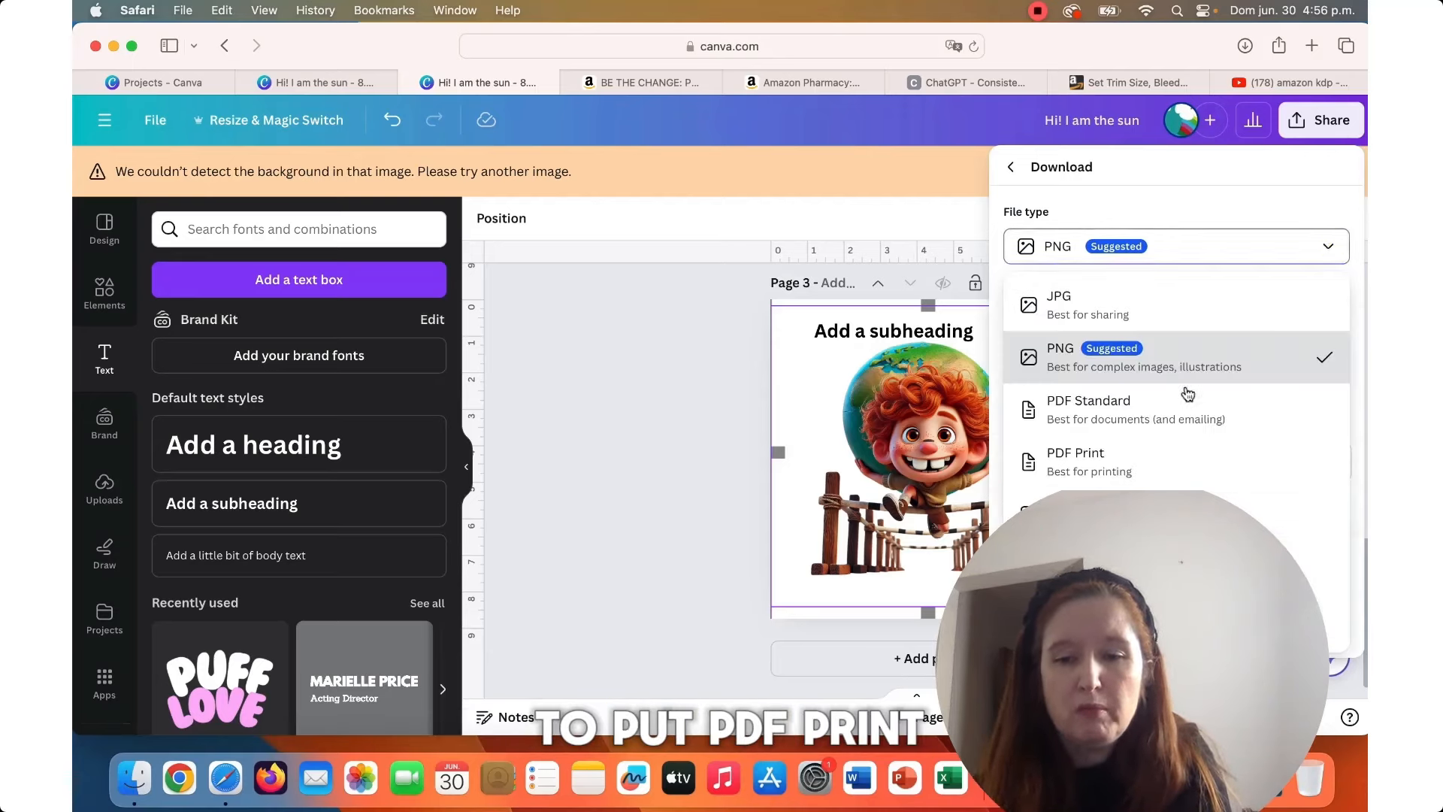
pyautogui.click(1150, 470)
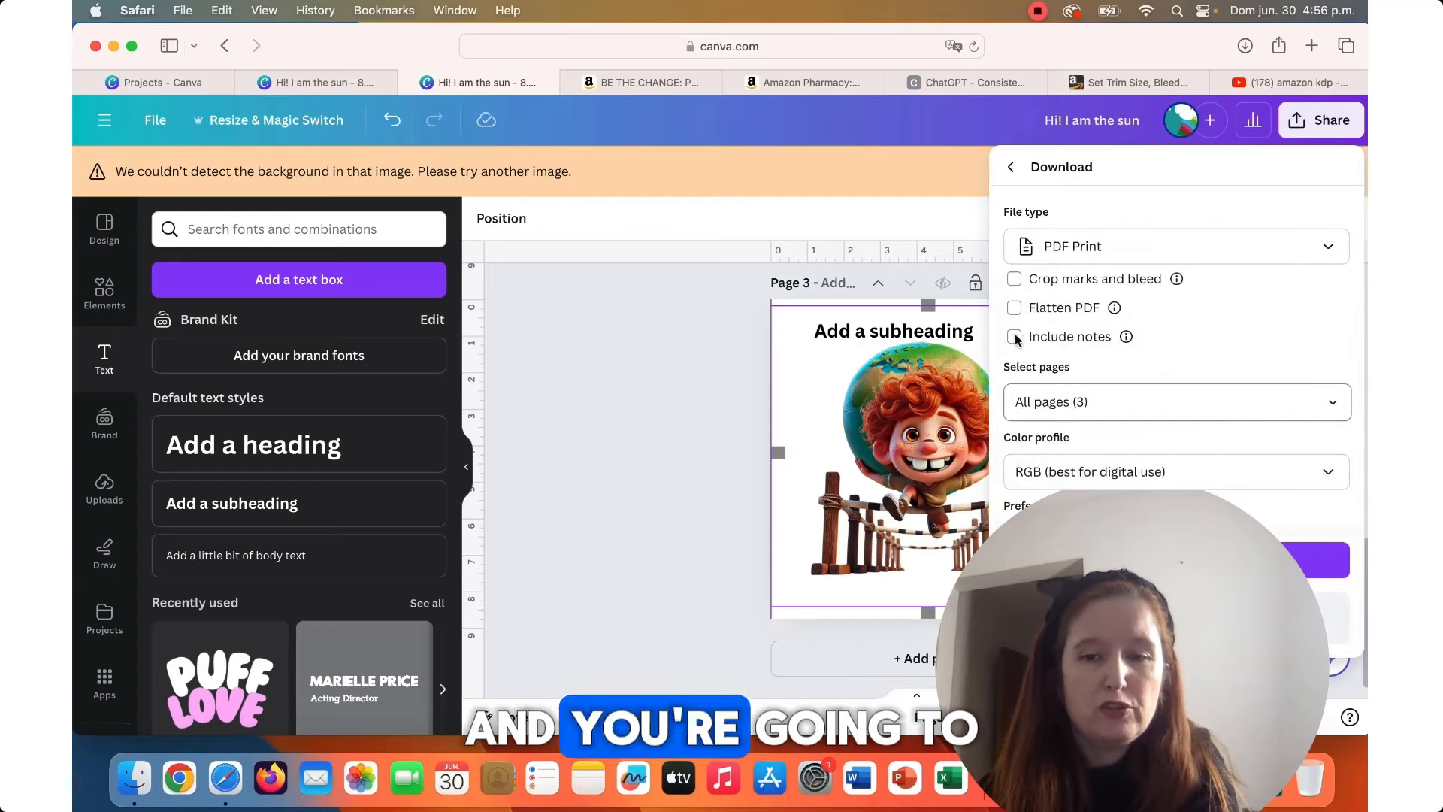
pyautogui.click(1014, 308)
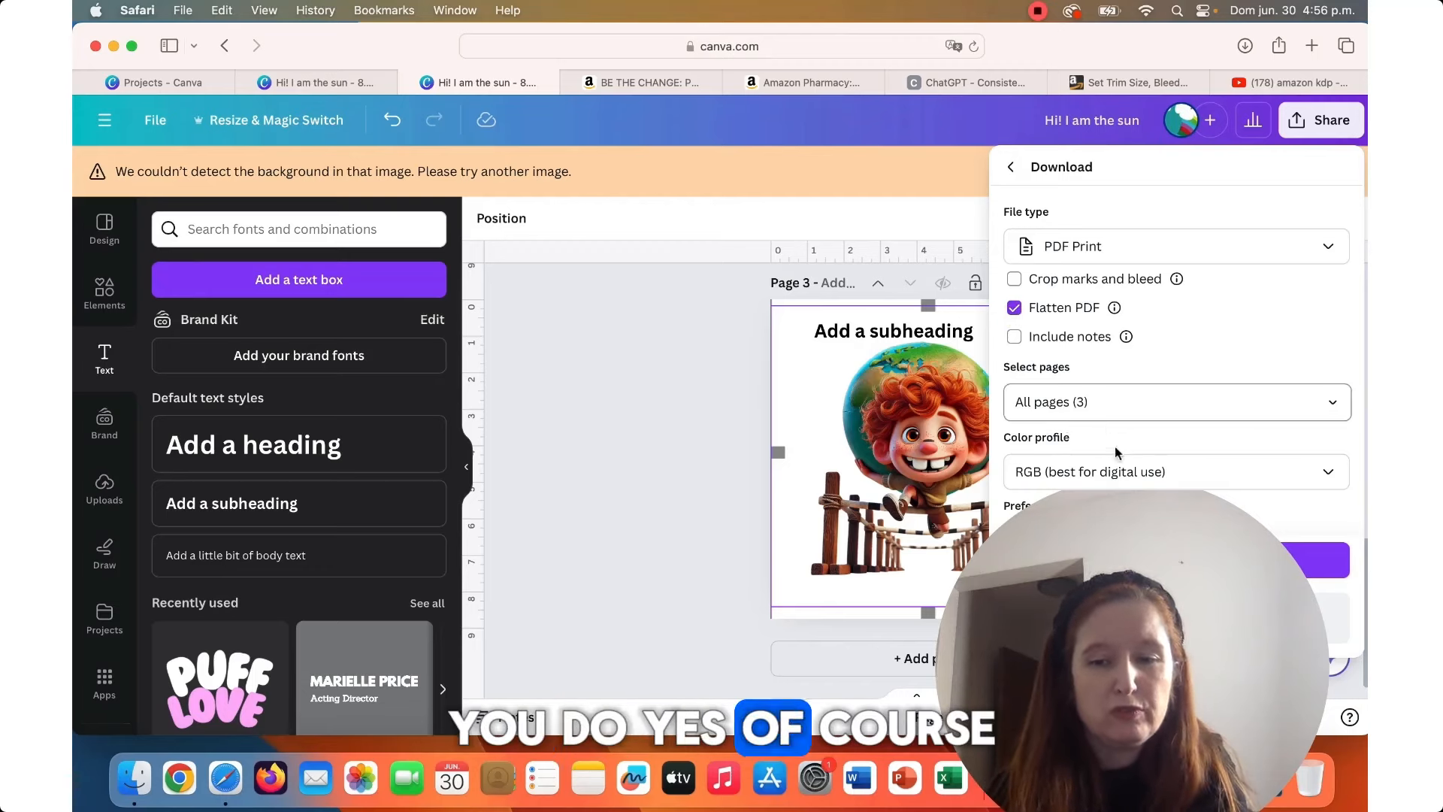
pyautogui.click(1329, 474)
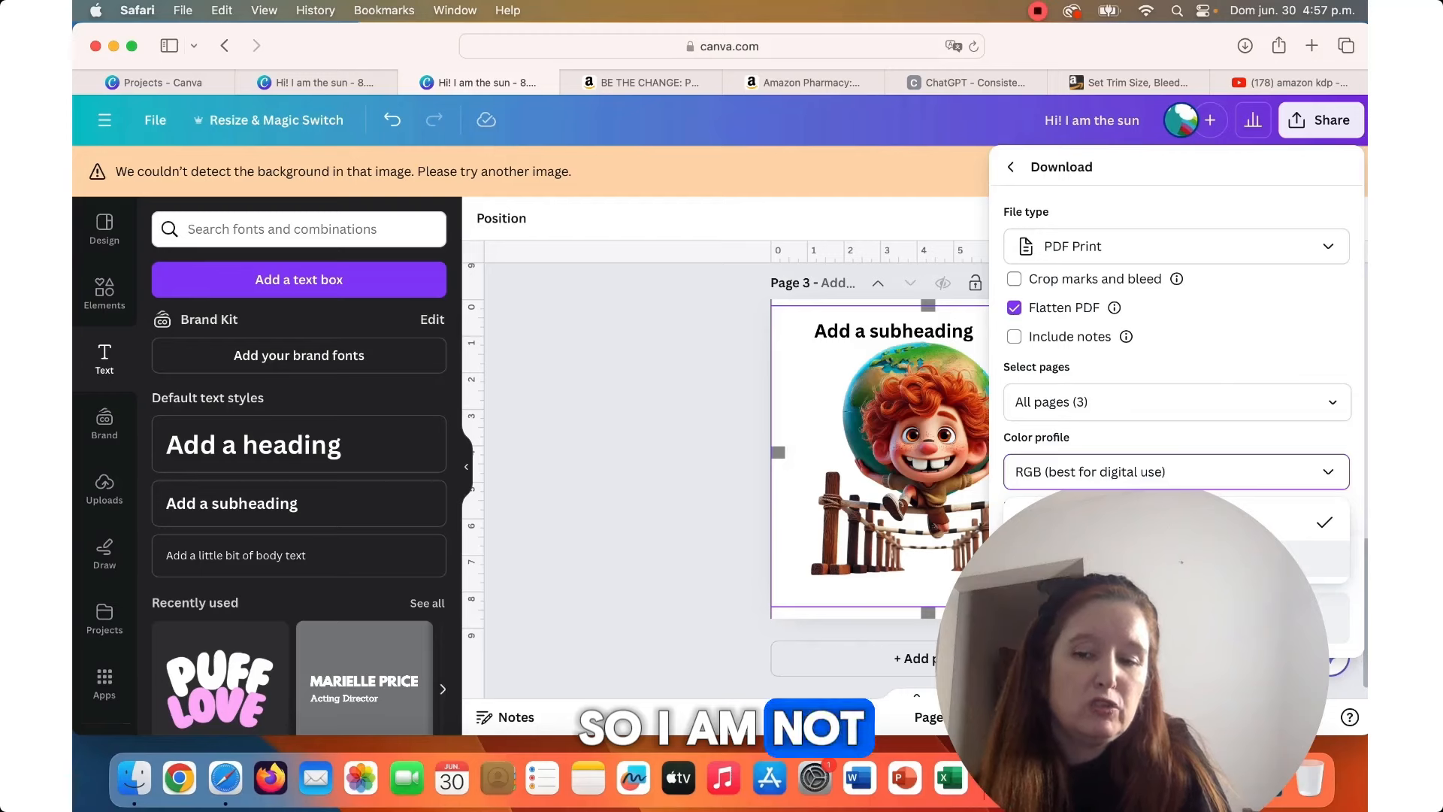
pyautogui.click(1149, 559)
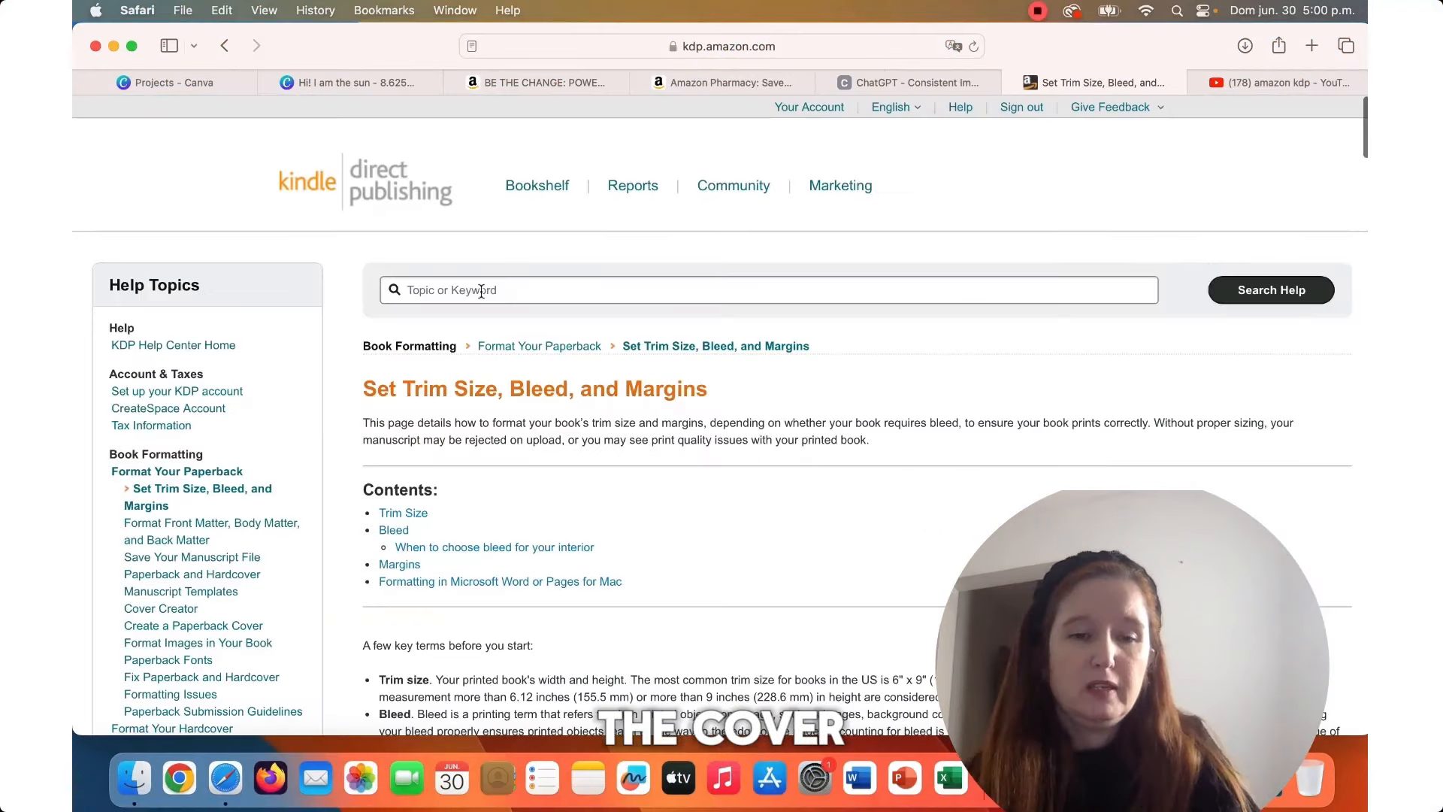
# Open the KDP Cover Calculator and set the binding type to Paperback and the interior type to Premium color.
pyautogui.click(480, 292)
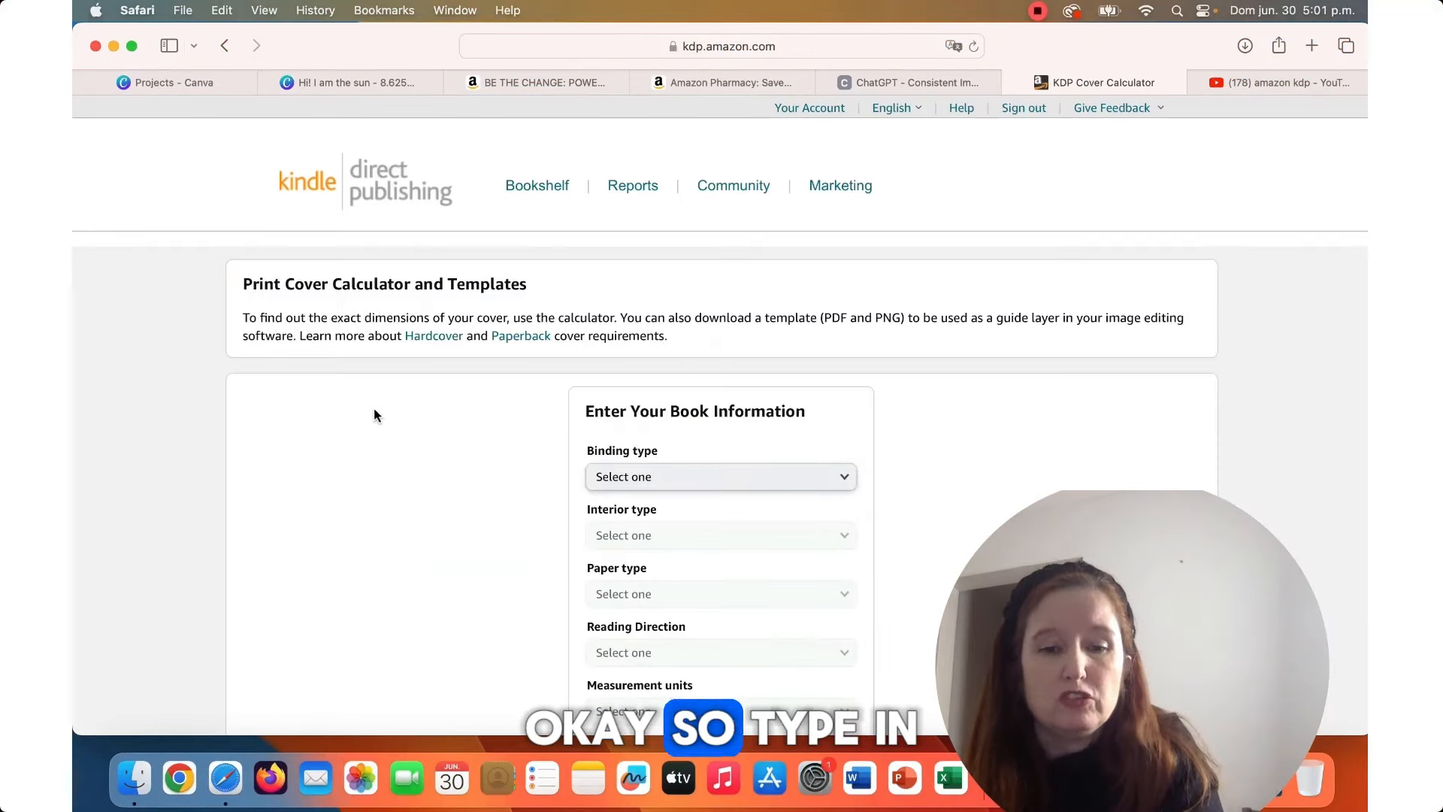
pyautogui.scroll(-3, 373, 408)
pyautogui.scroll(-1, 721, 415)
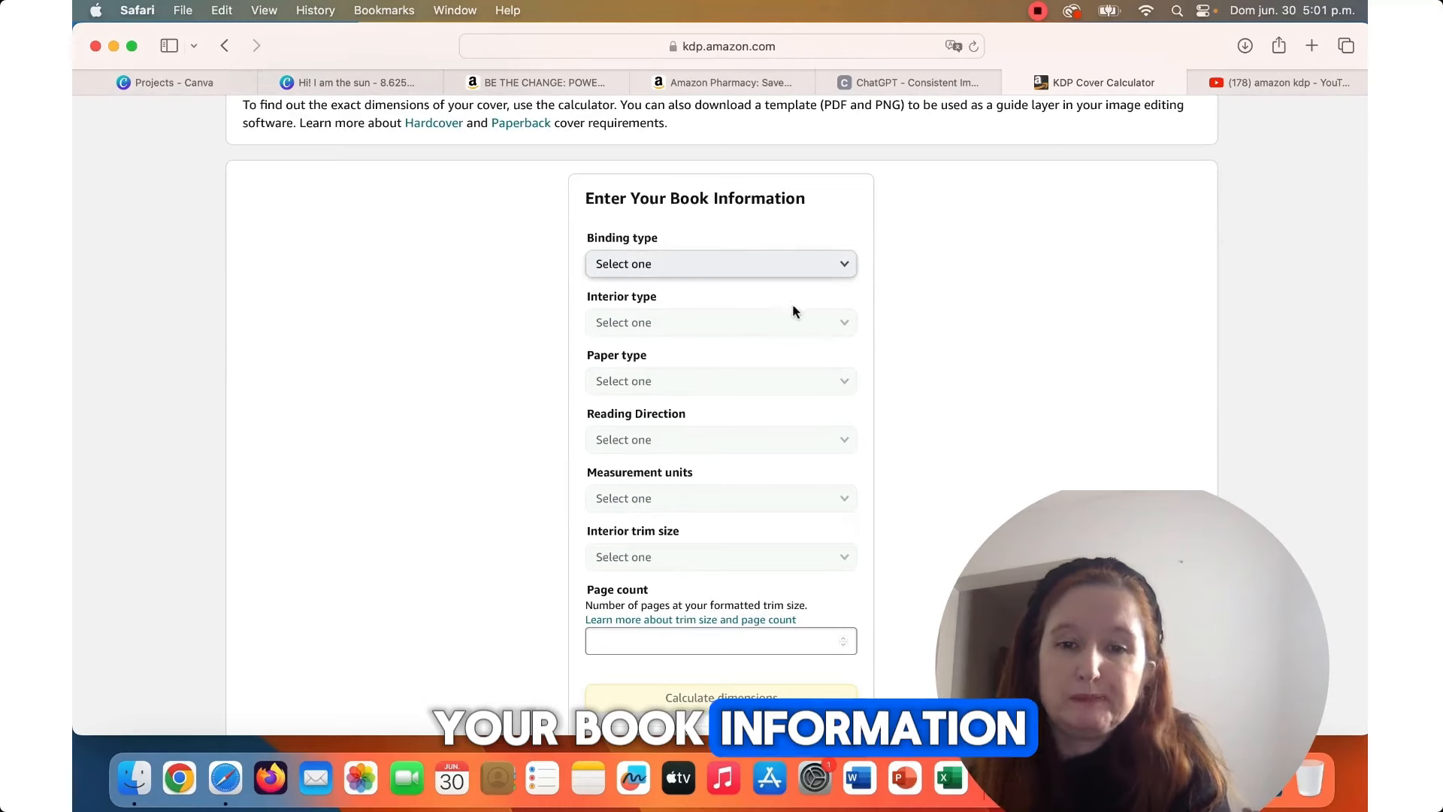
pyautogui.click(847, 266)
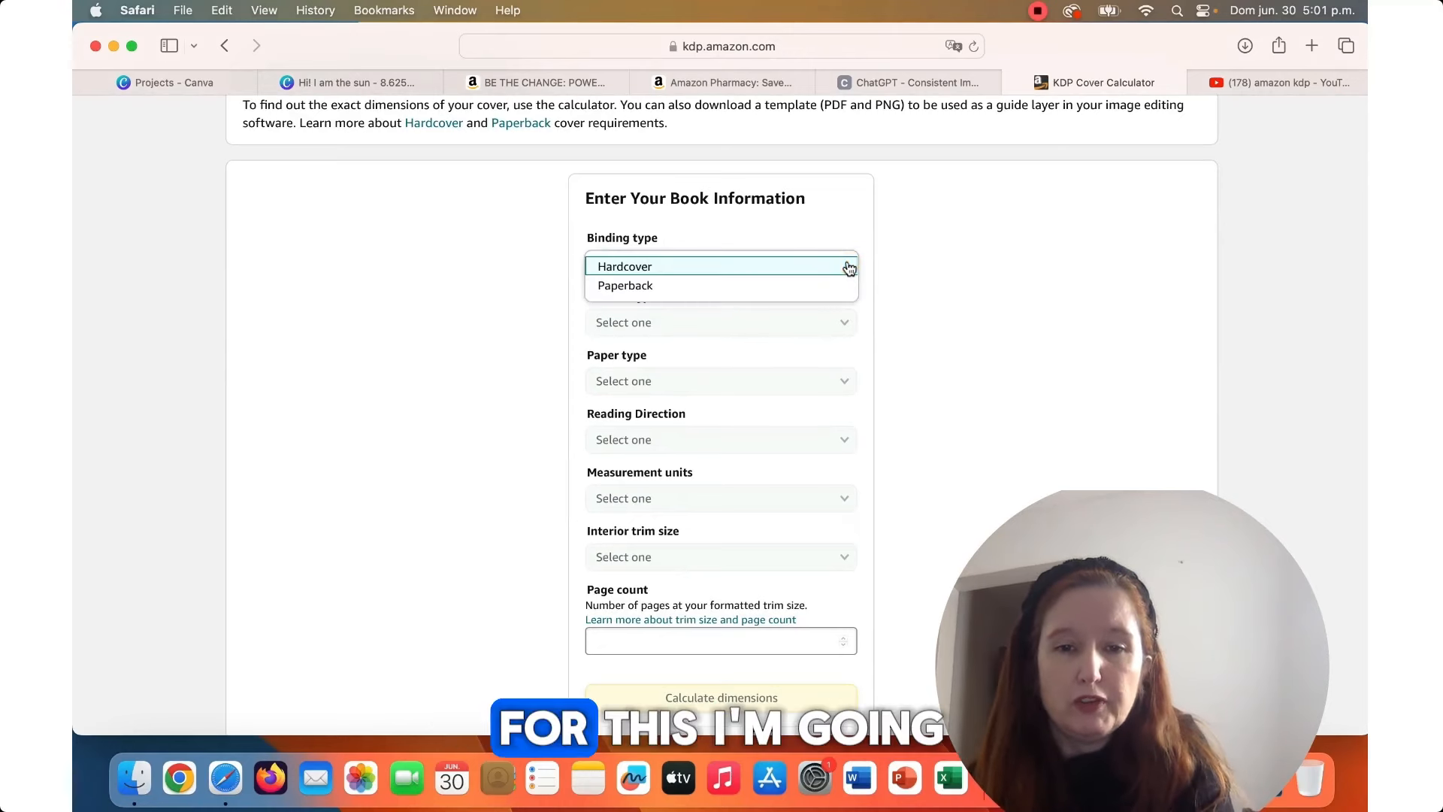
pyautogui.click(833, 286)
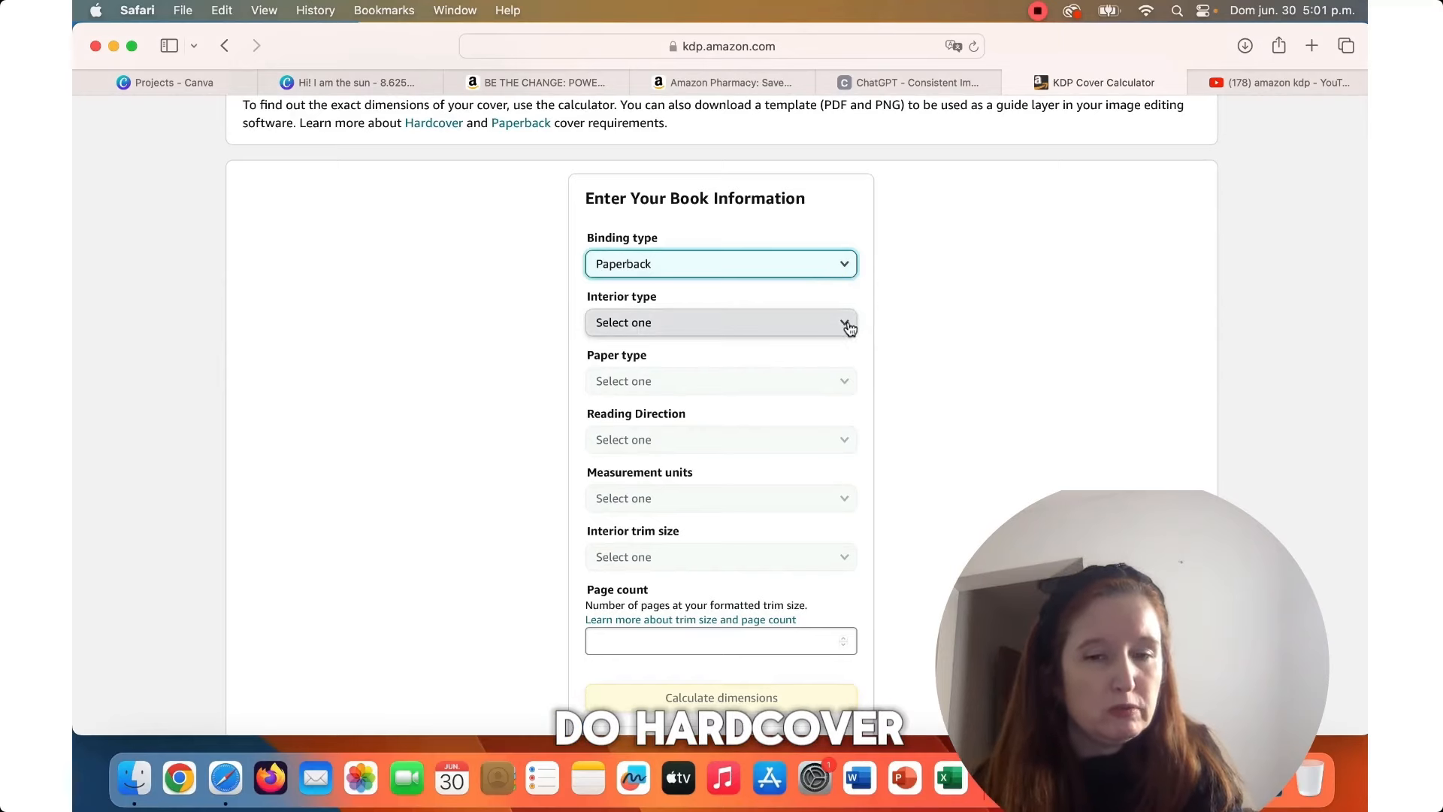
pyautogui.click(842, 271)
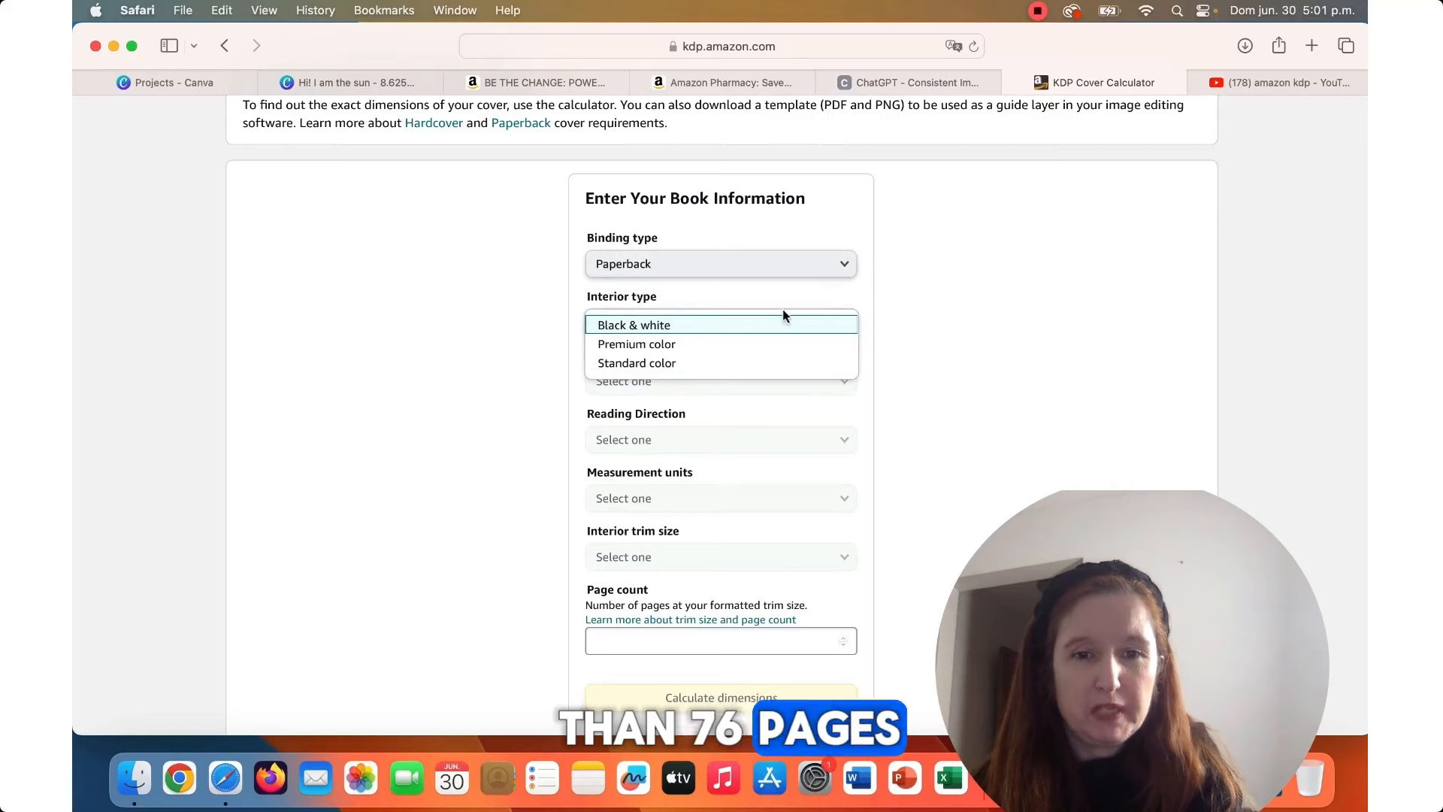
pyautogui.click(732, 343)
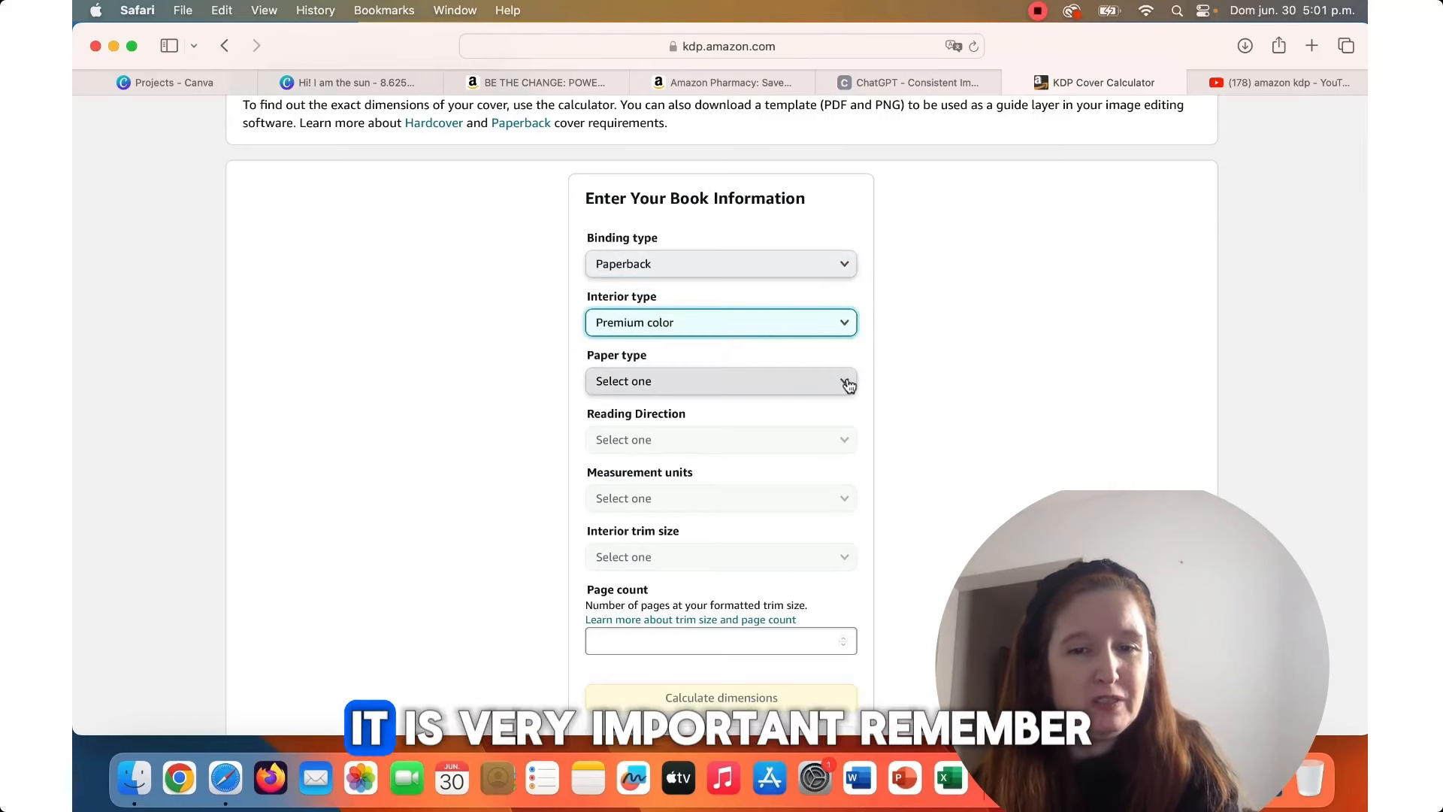
# Set the cover's paper type to White paper, reading direction to Left to Right and measurement units to Inches.
pyautogui.click(848, 384)
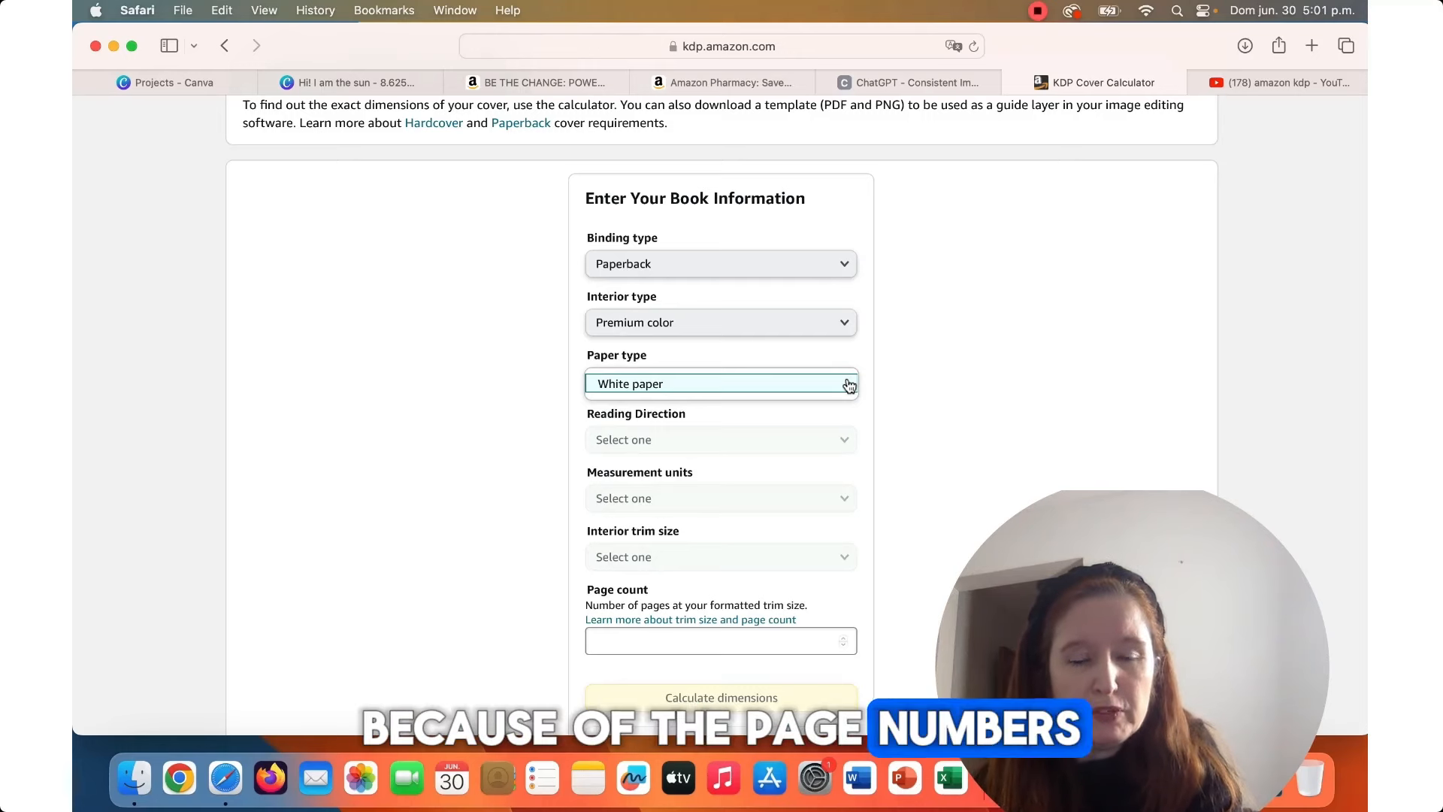
pyautogui.click(849, 385)
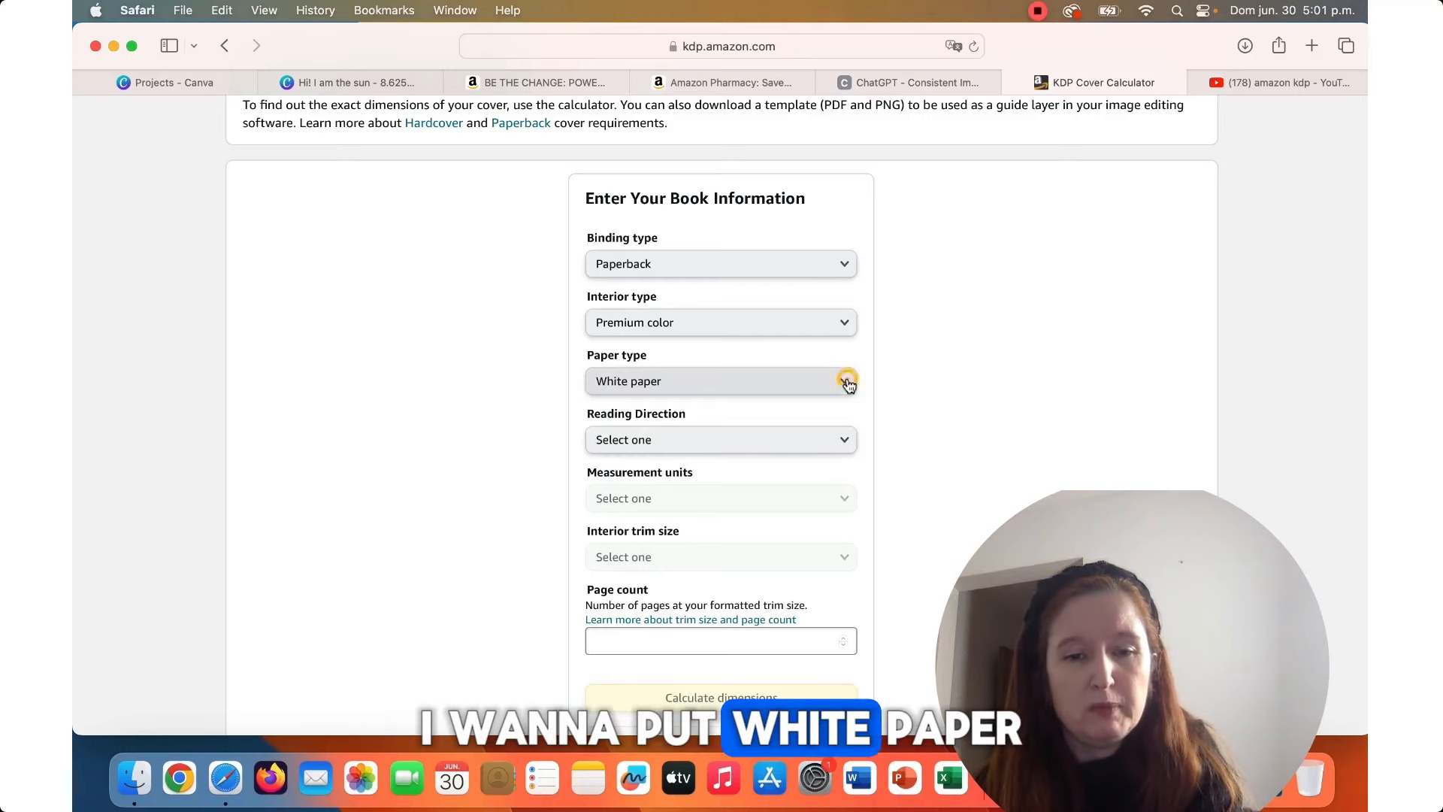
pyautogui.click(849, 442)
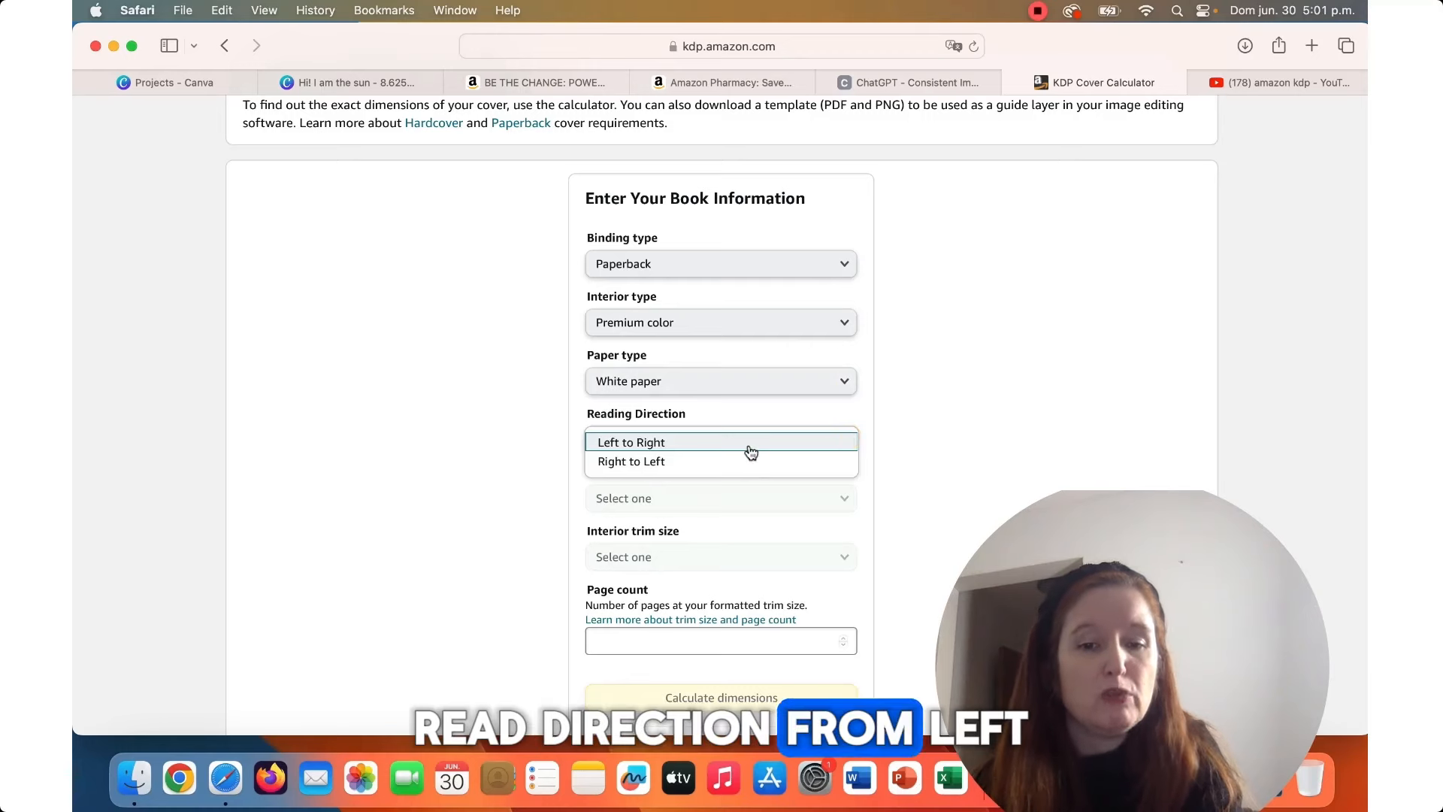
pyautogui.click(749, 446)
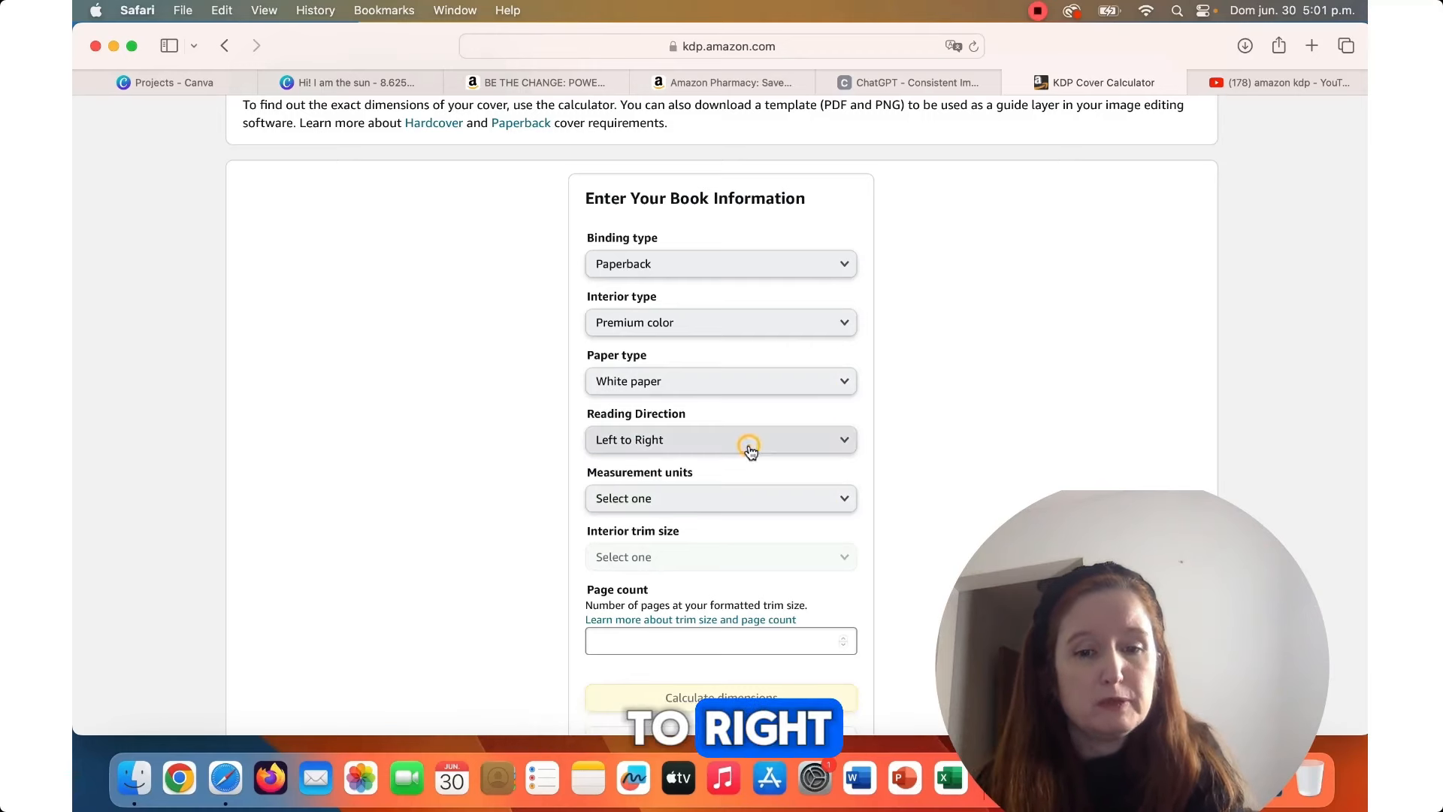
pyautogui.click(849, 500)
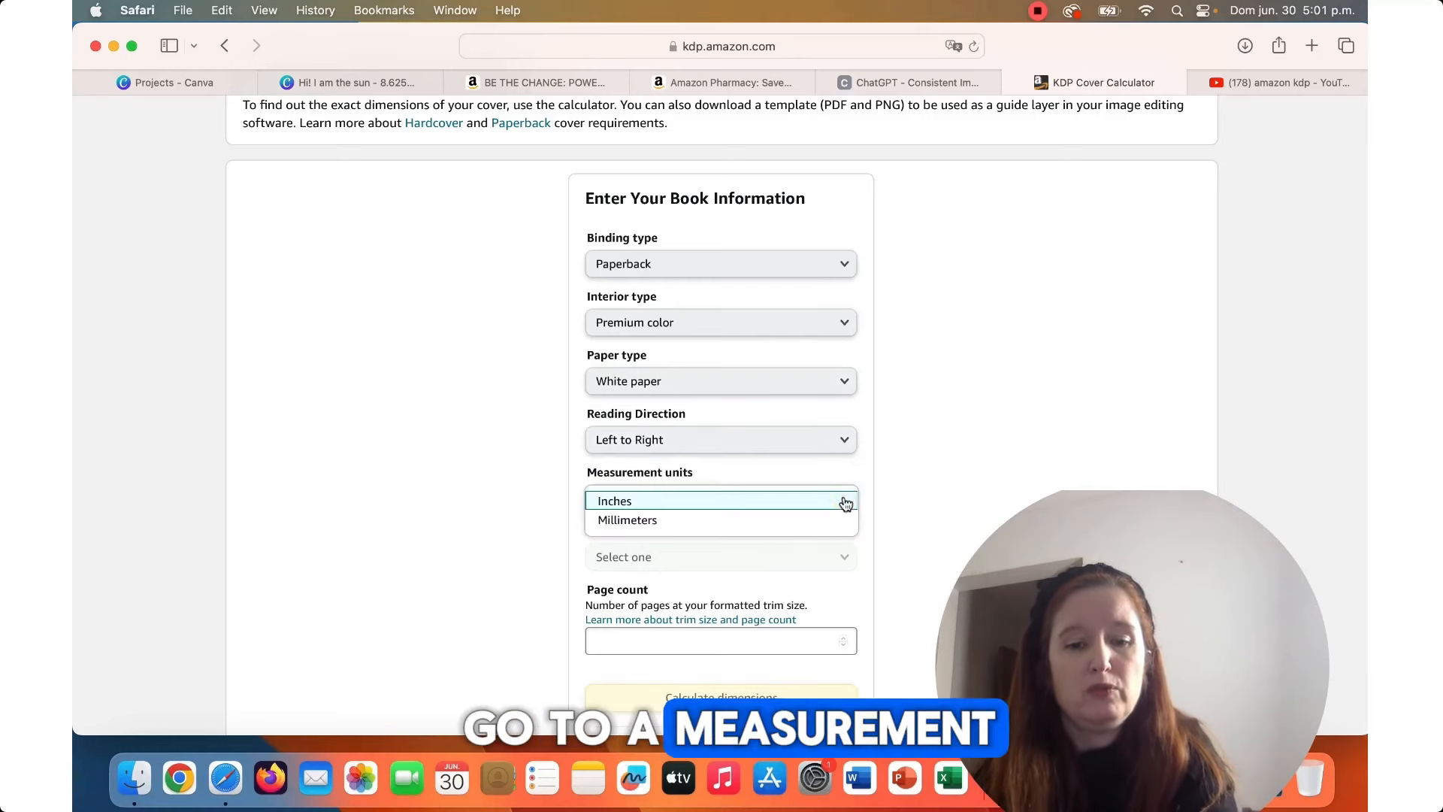
pyautogui.click(827, 501)
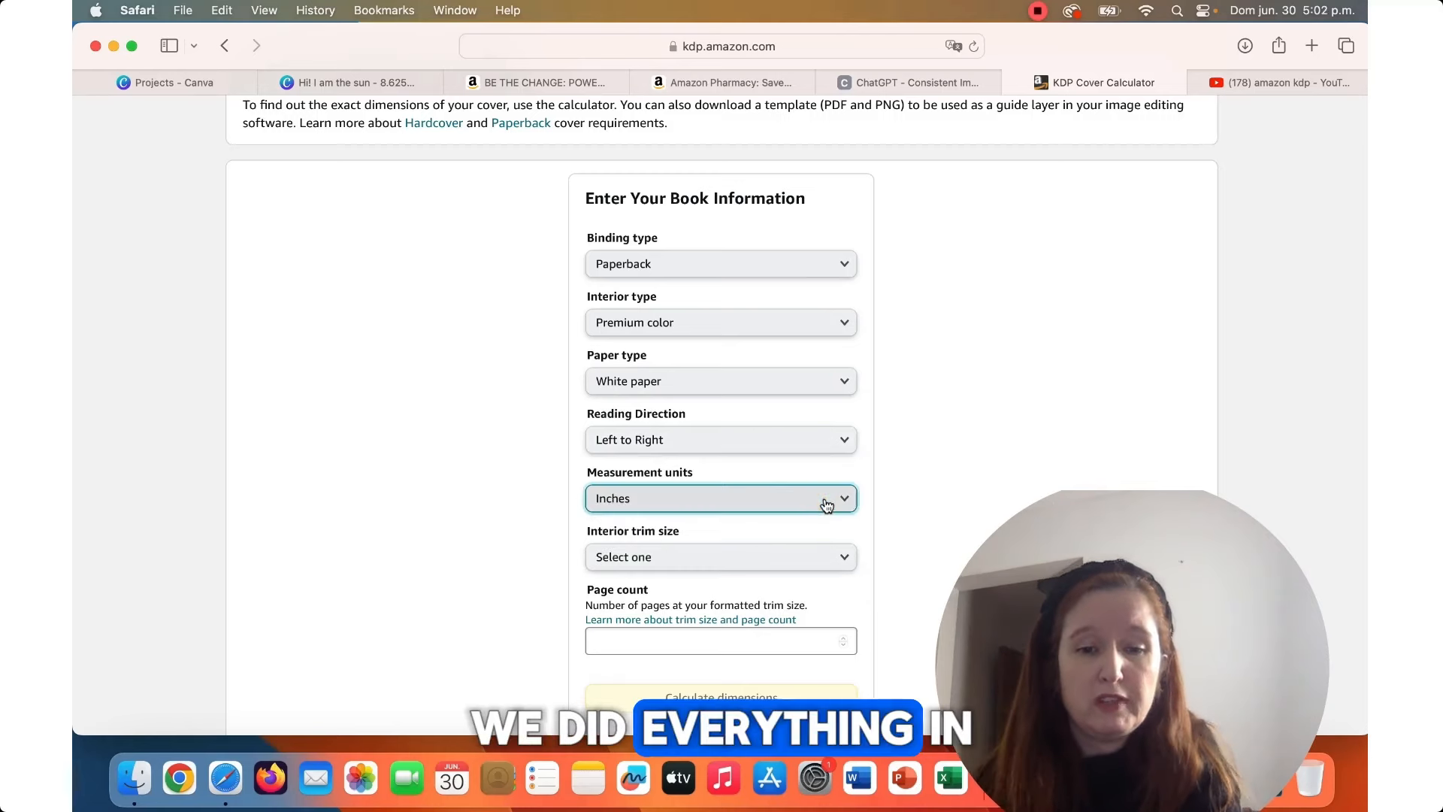
# Set the interior trim size to 8.5 x 8.5 in and the page count to 27, and calculate the cover dimensions.
pyautogui.click(842, 555)
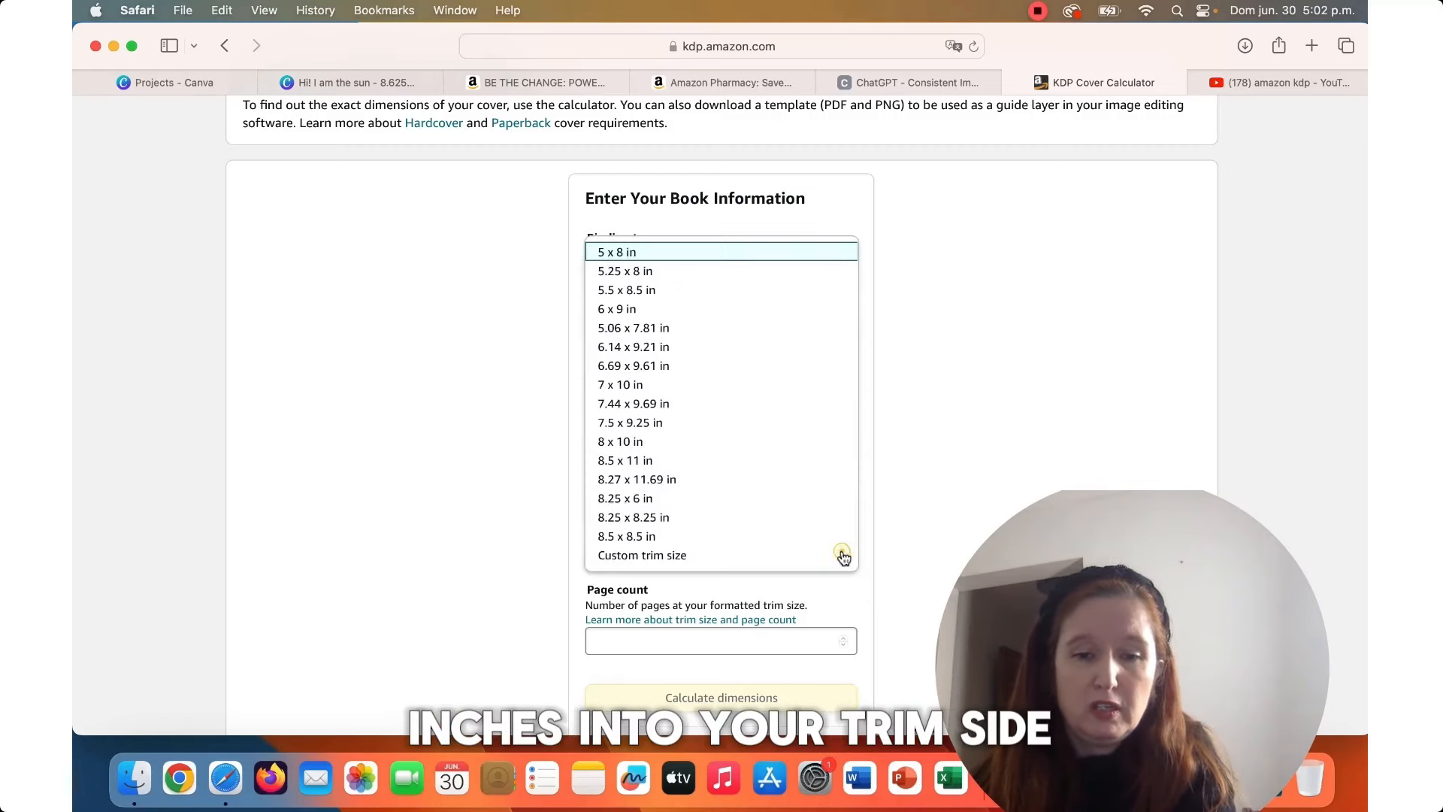
pyautogui.click(674, 542)
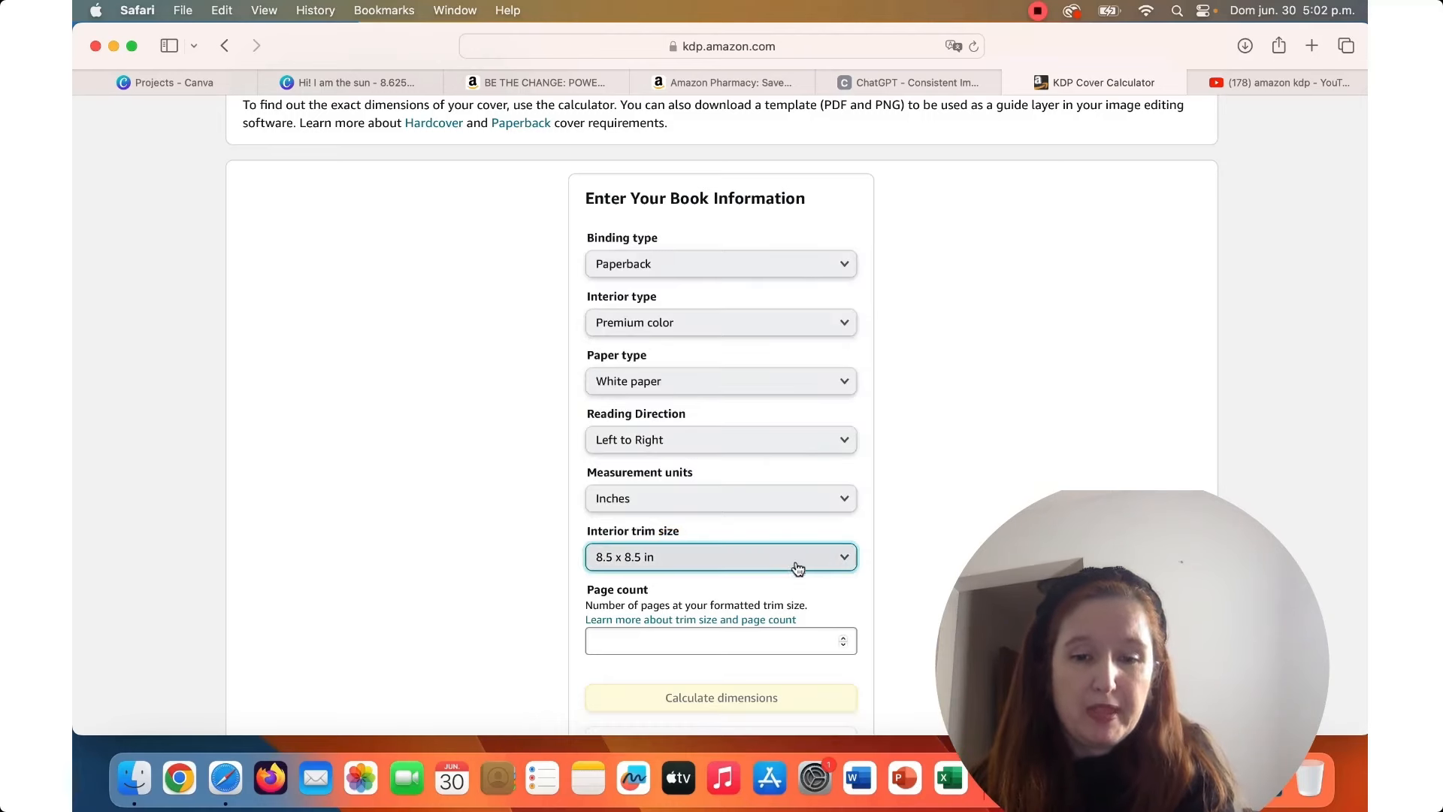
pyautogui.click(729, 637)
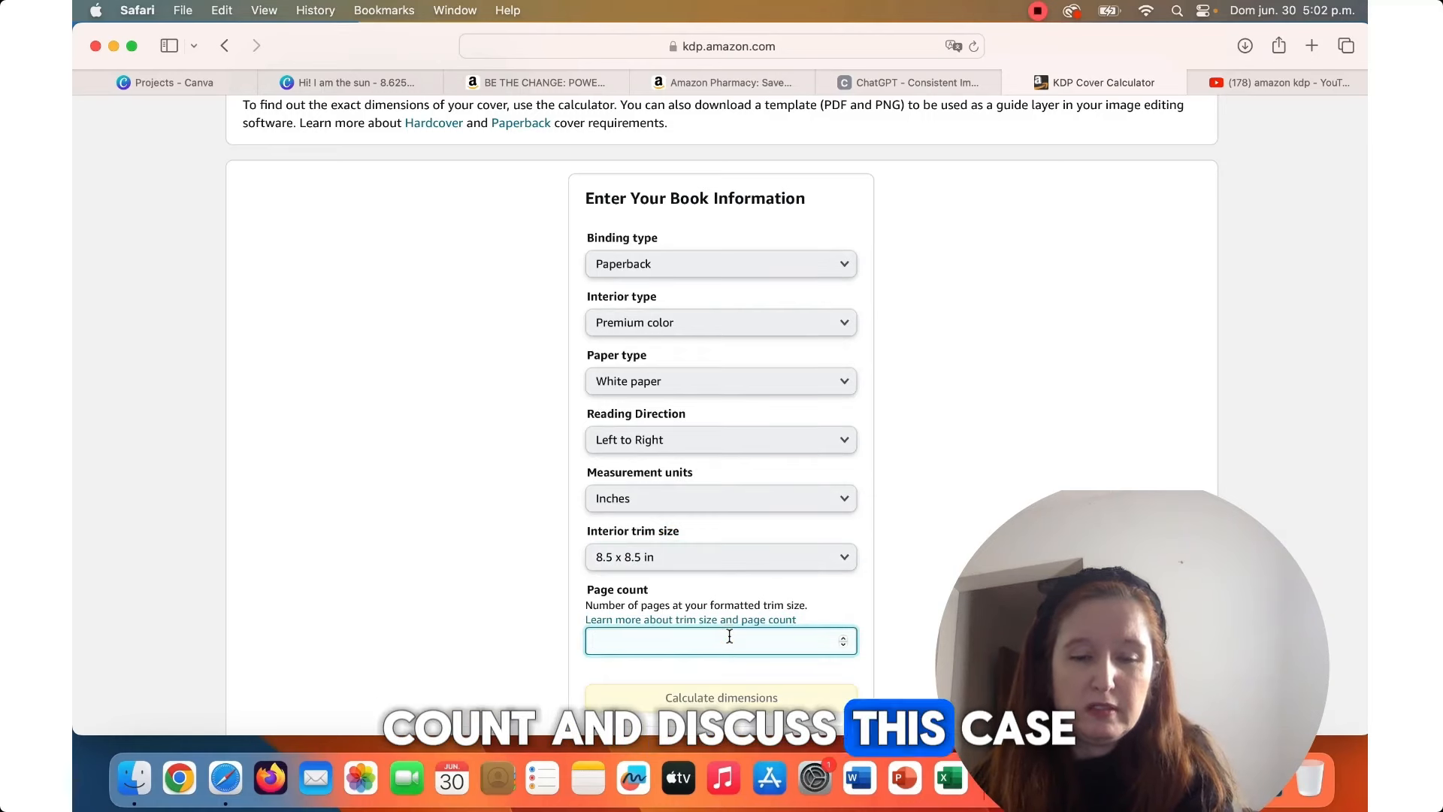
pyautogui.write('24')
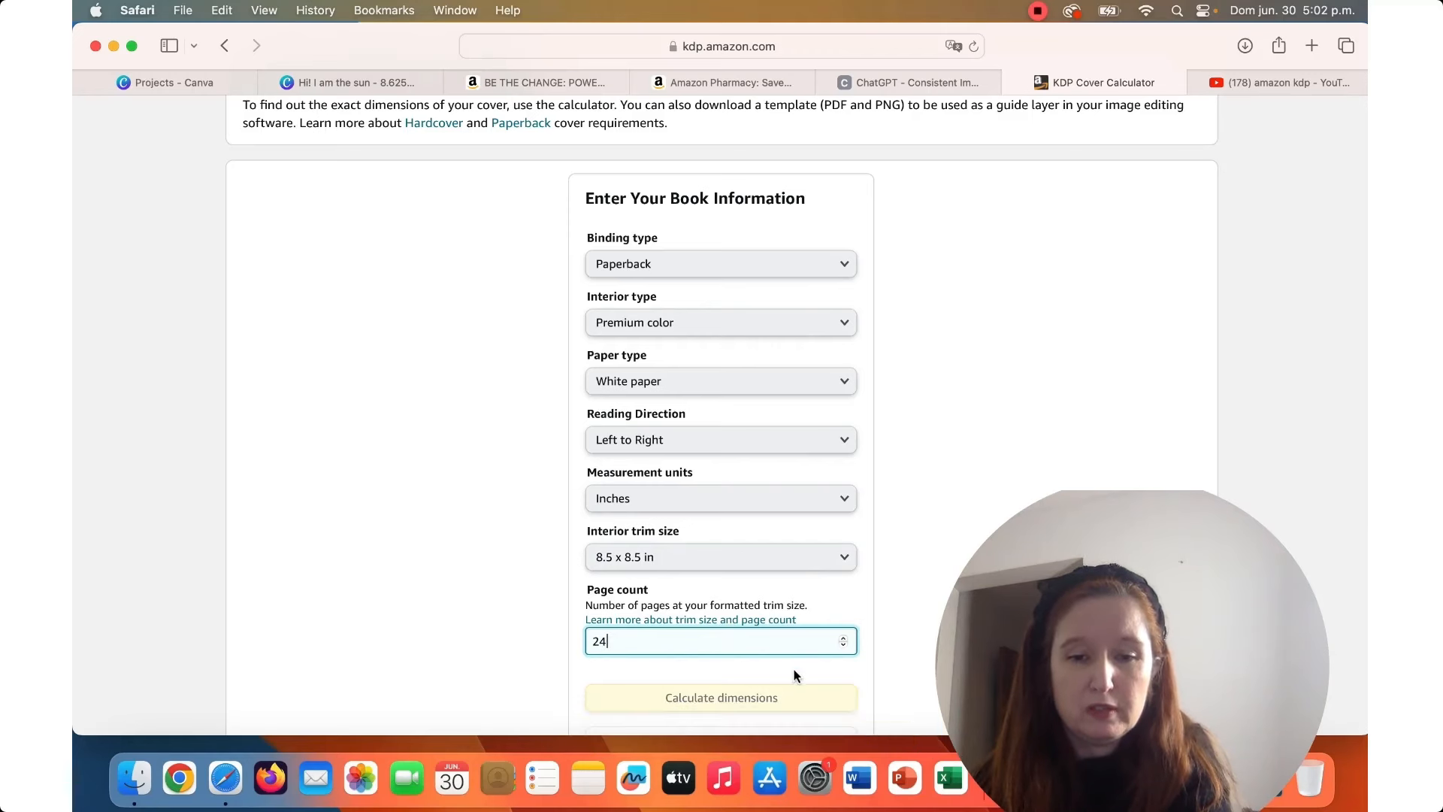
pyautogui.press('BackSpace')
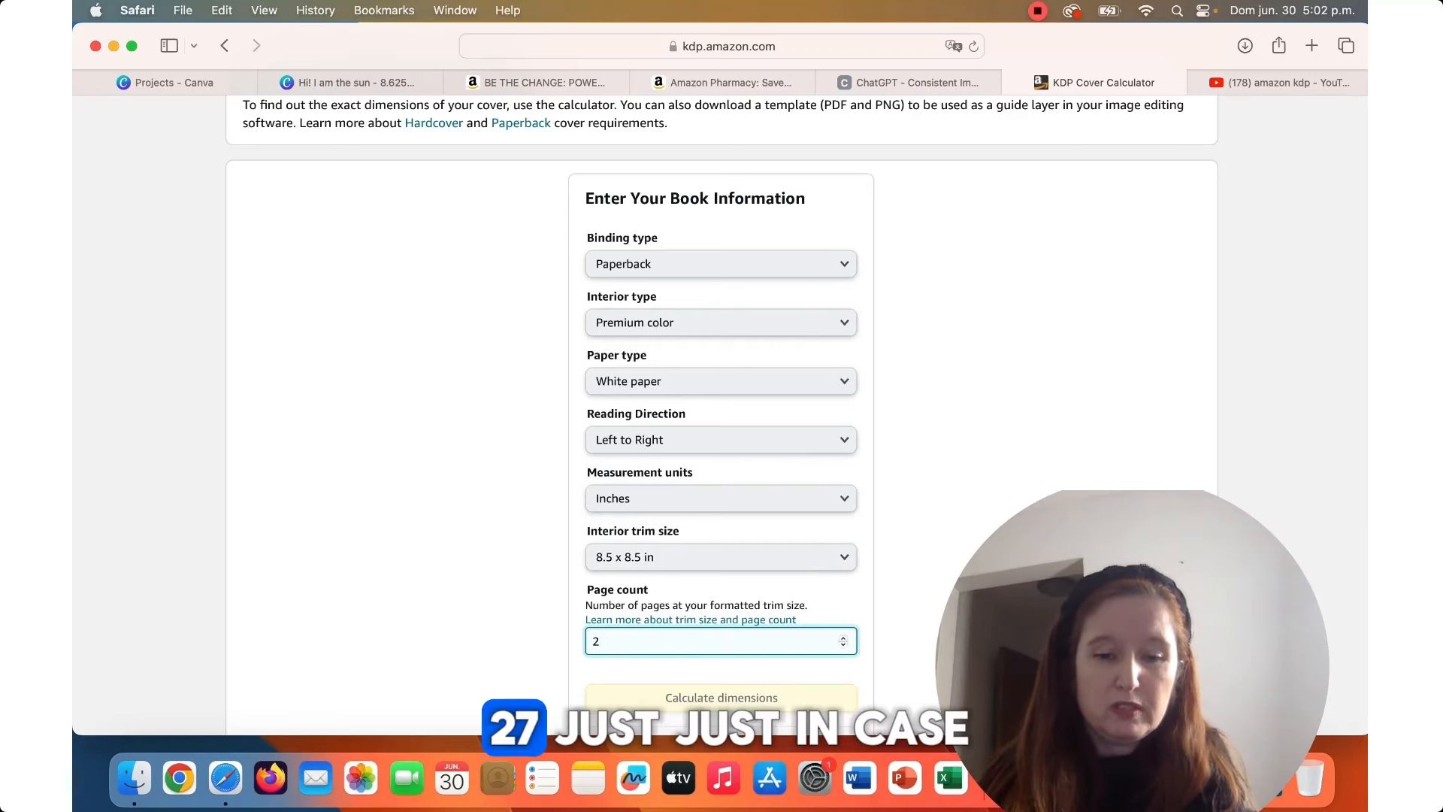
pyautogui.write('7')
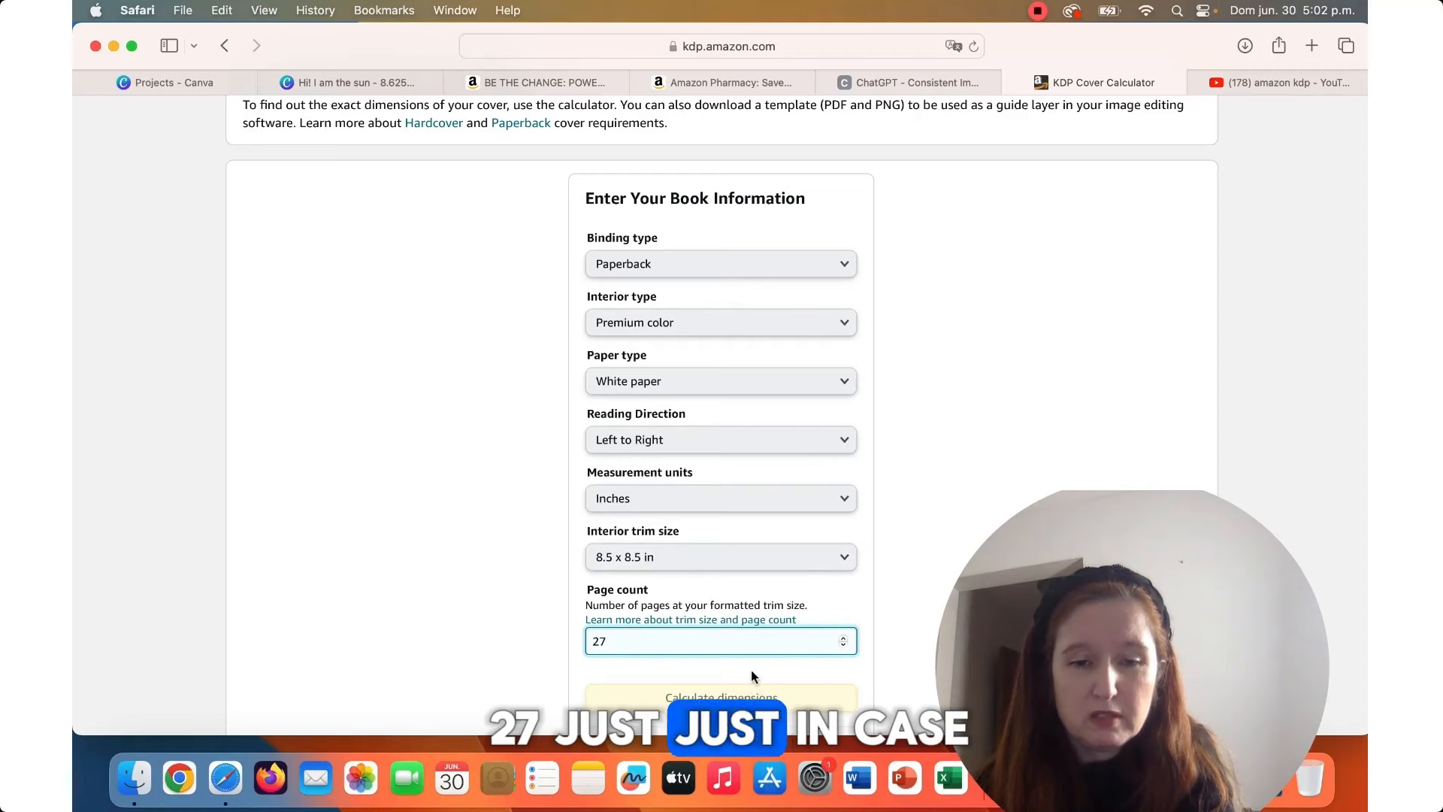
pyautogui.click(750, 670)
pyautogui.click(752, 696)
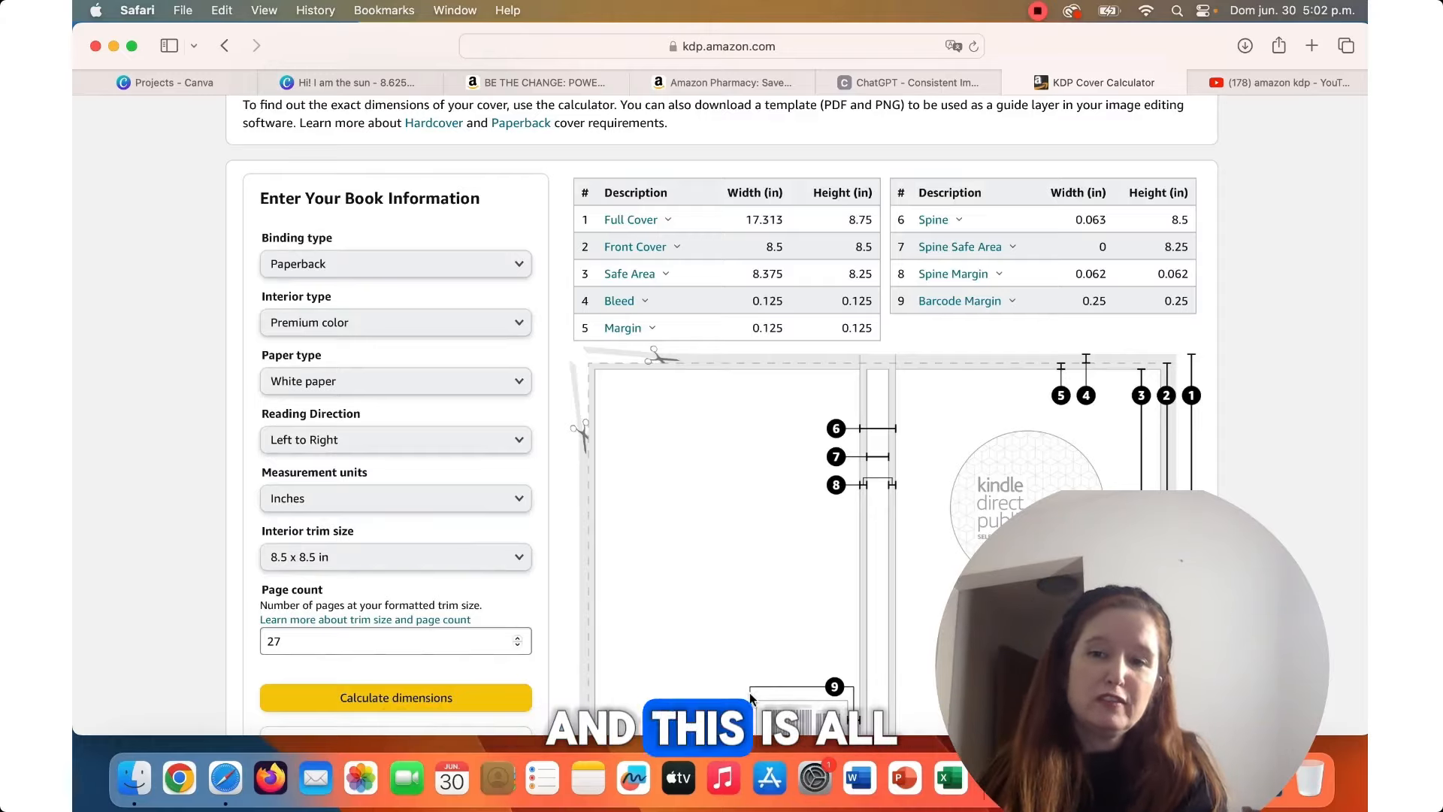
# Switch to Canva and create a custom-size design of 17.313 x 8.75 in from the calculated full cover dimensions.
pyautogui.scroll(-5, 750, 698)
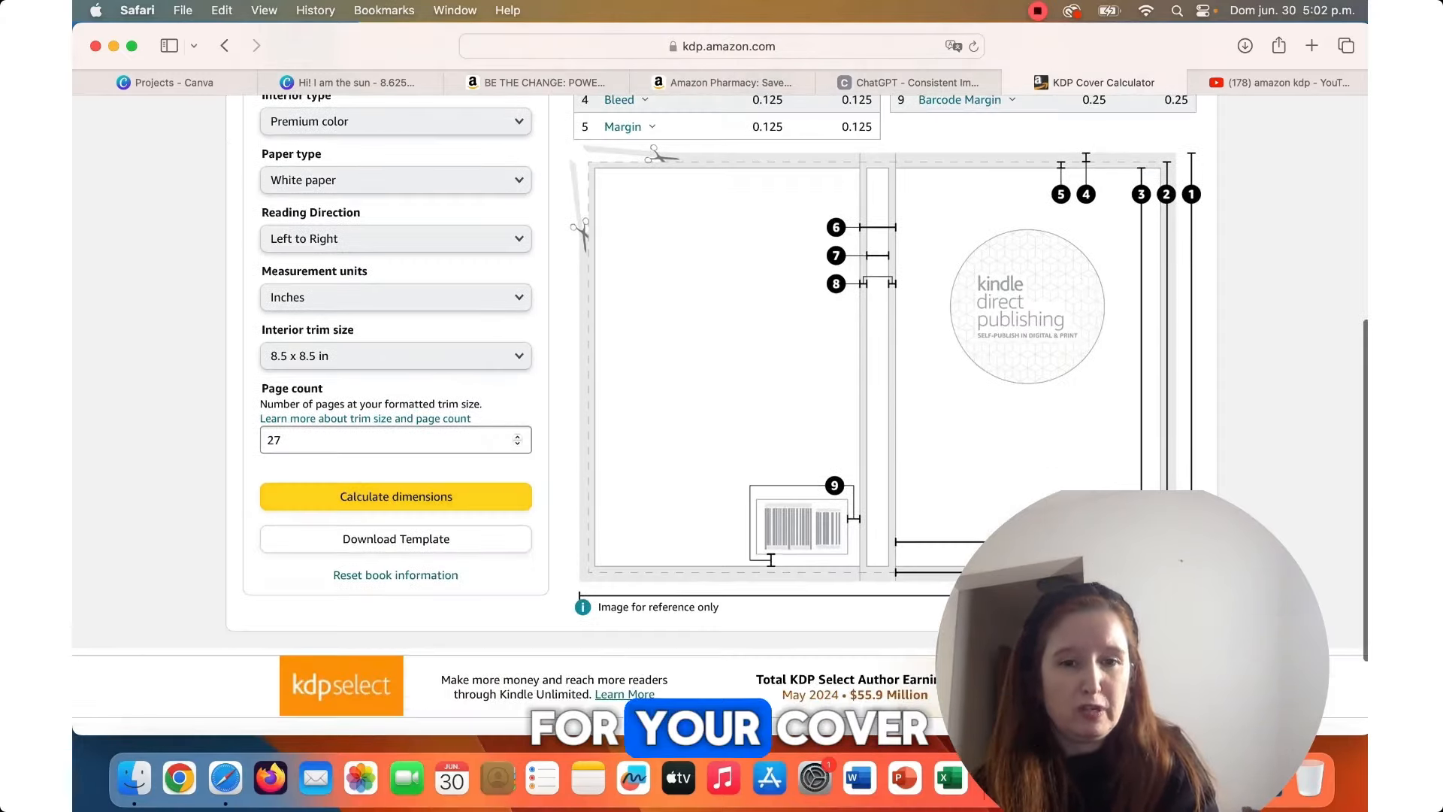
pyautogui.scroll(2, 750, 698)
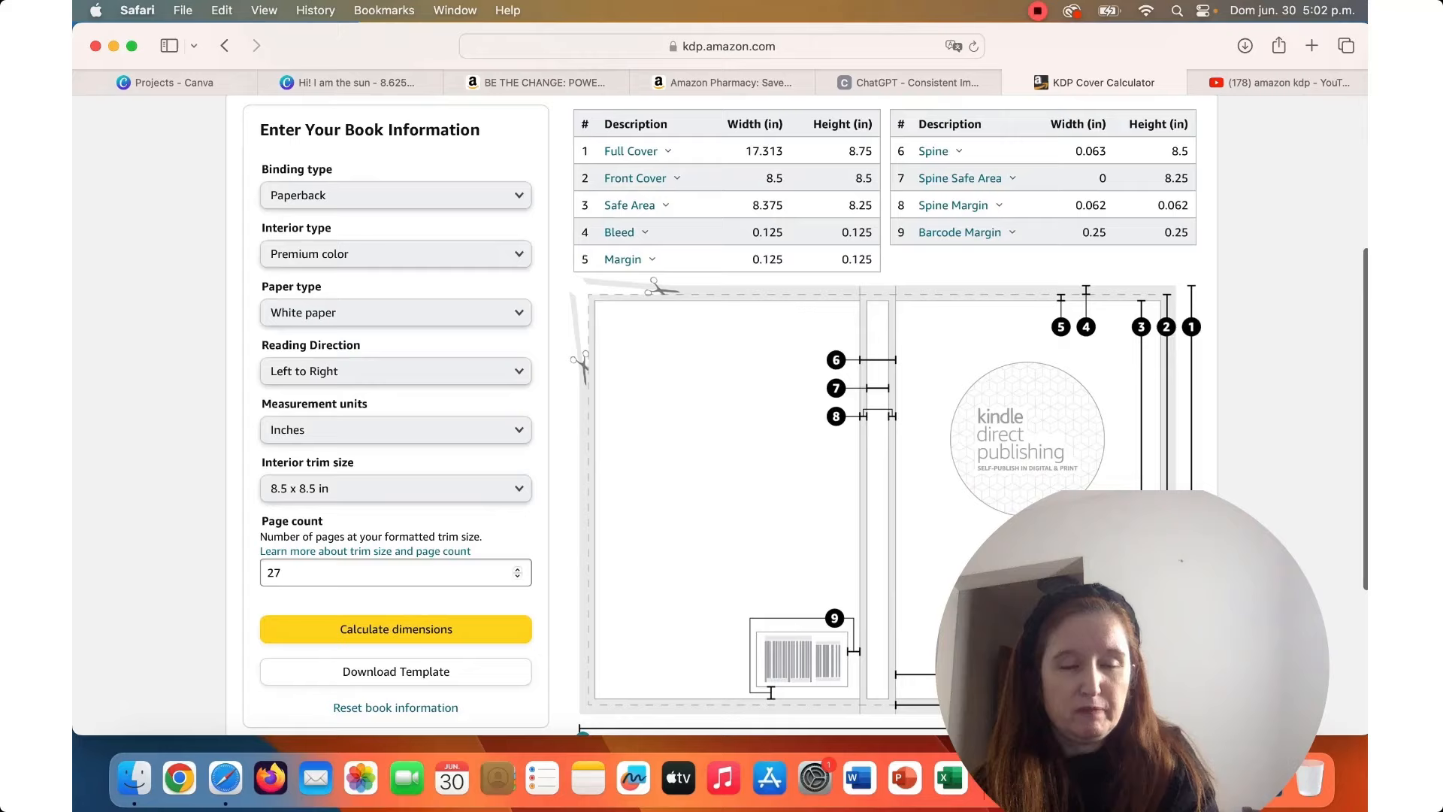
pyautogui.scroll(-1, 472, 412)
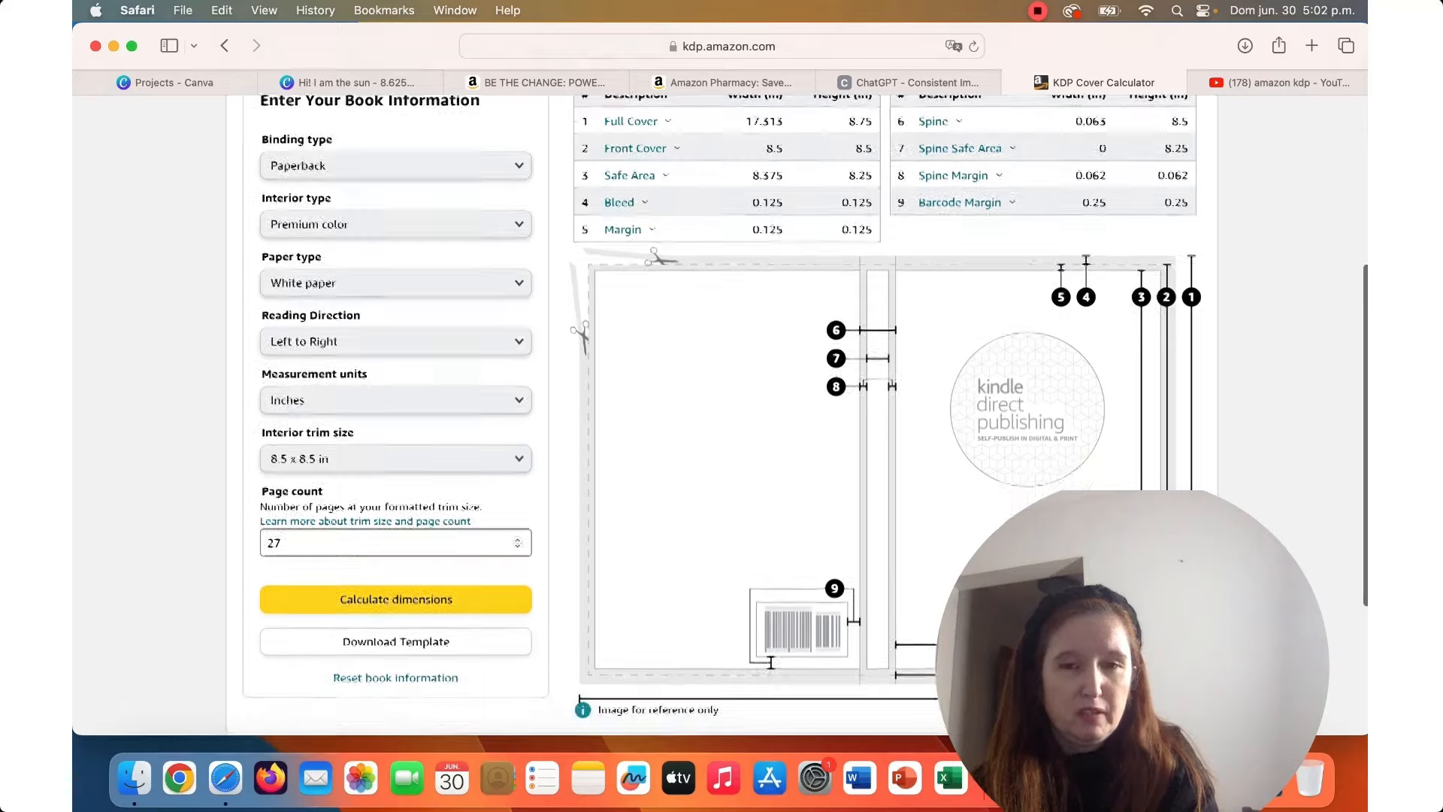
pyautogui.scroll(1, 471, 412)
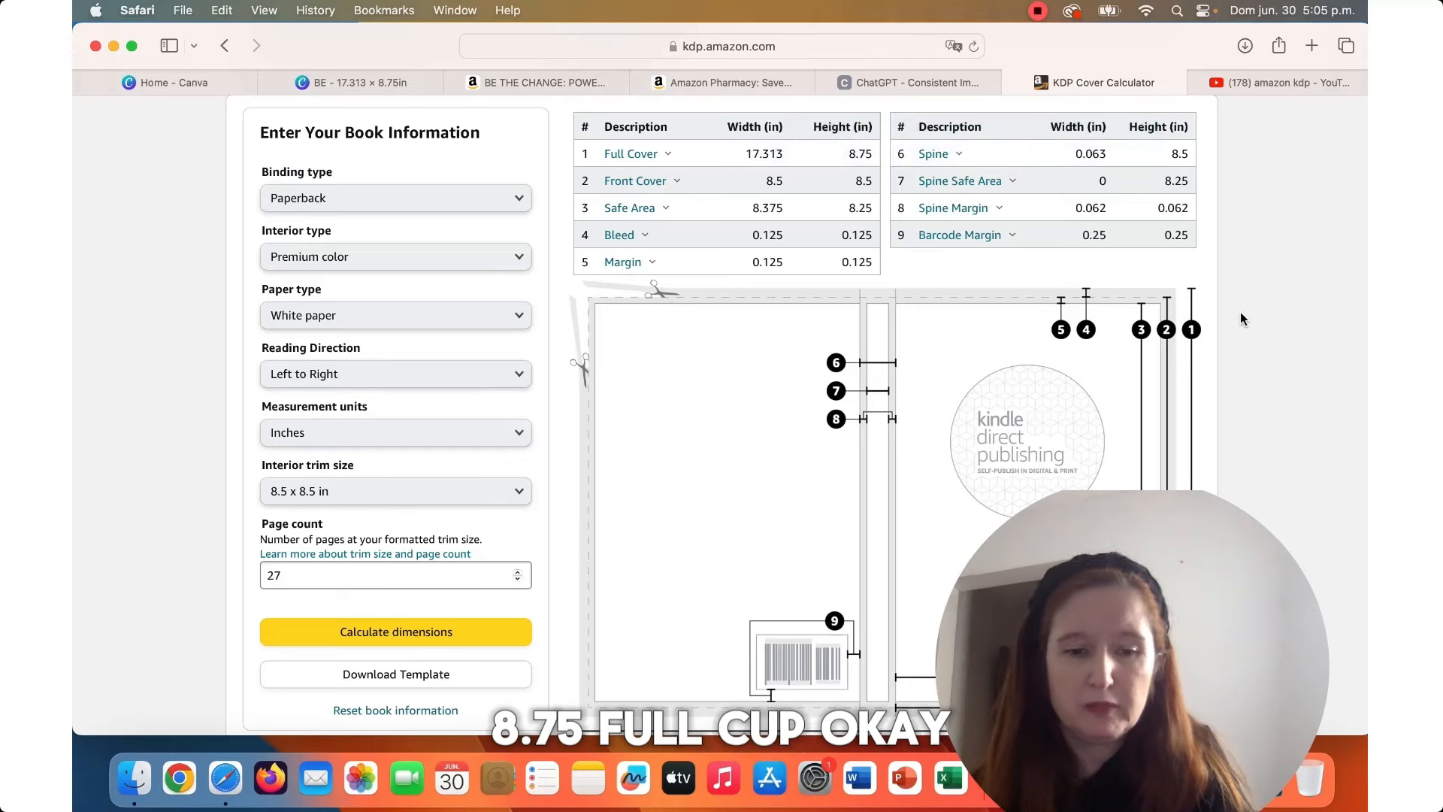
pyautogui.press('super+shift+backslash')
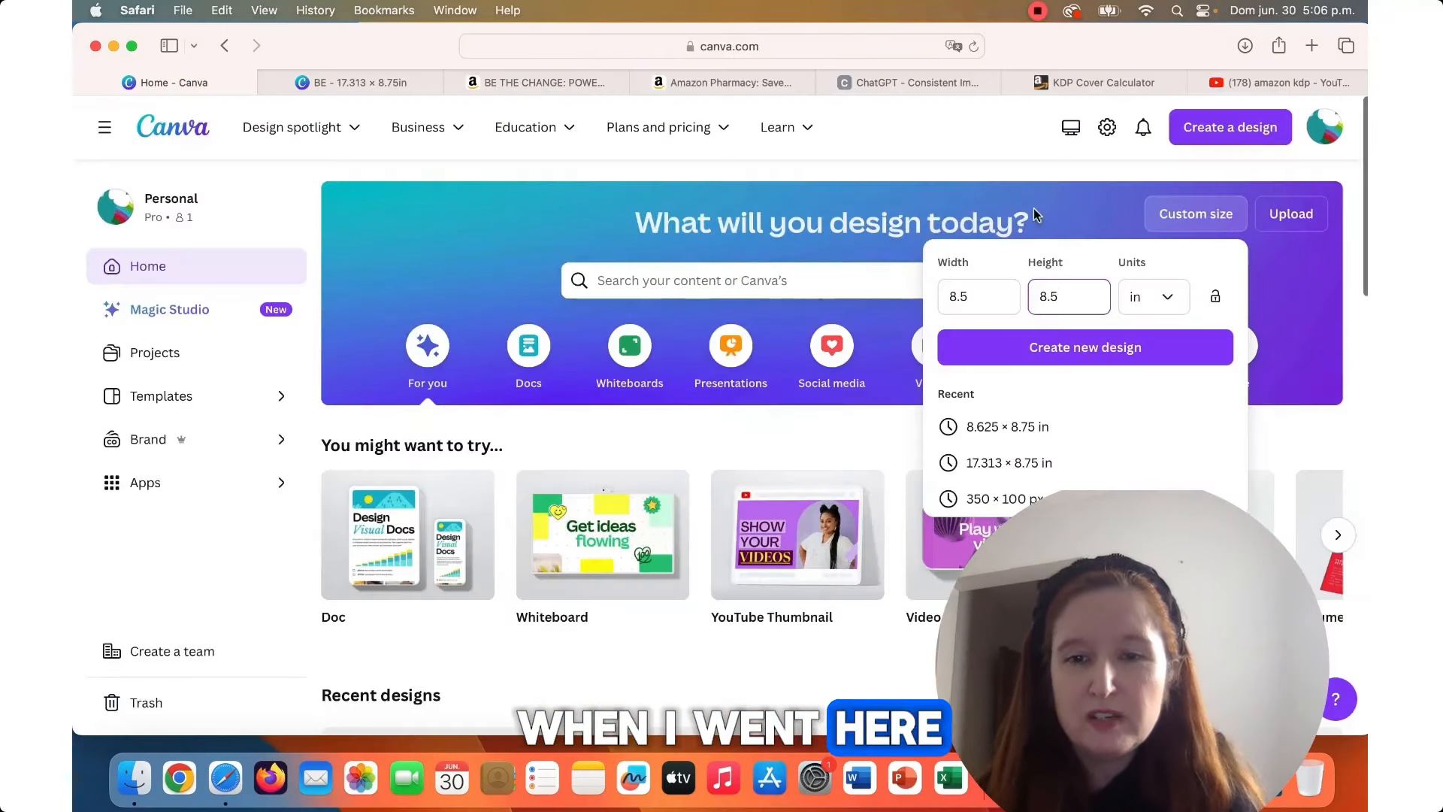
pyautogui.click(979, 291)
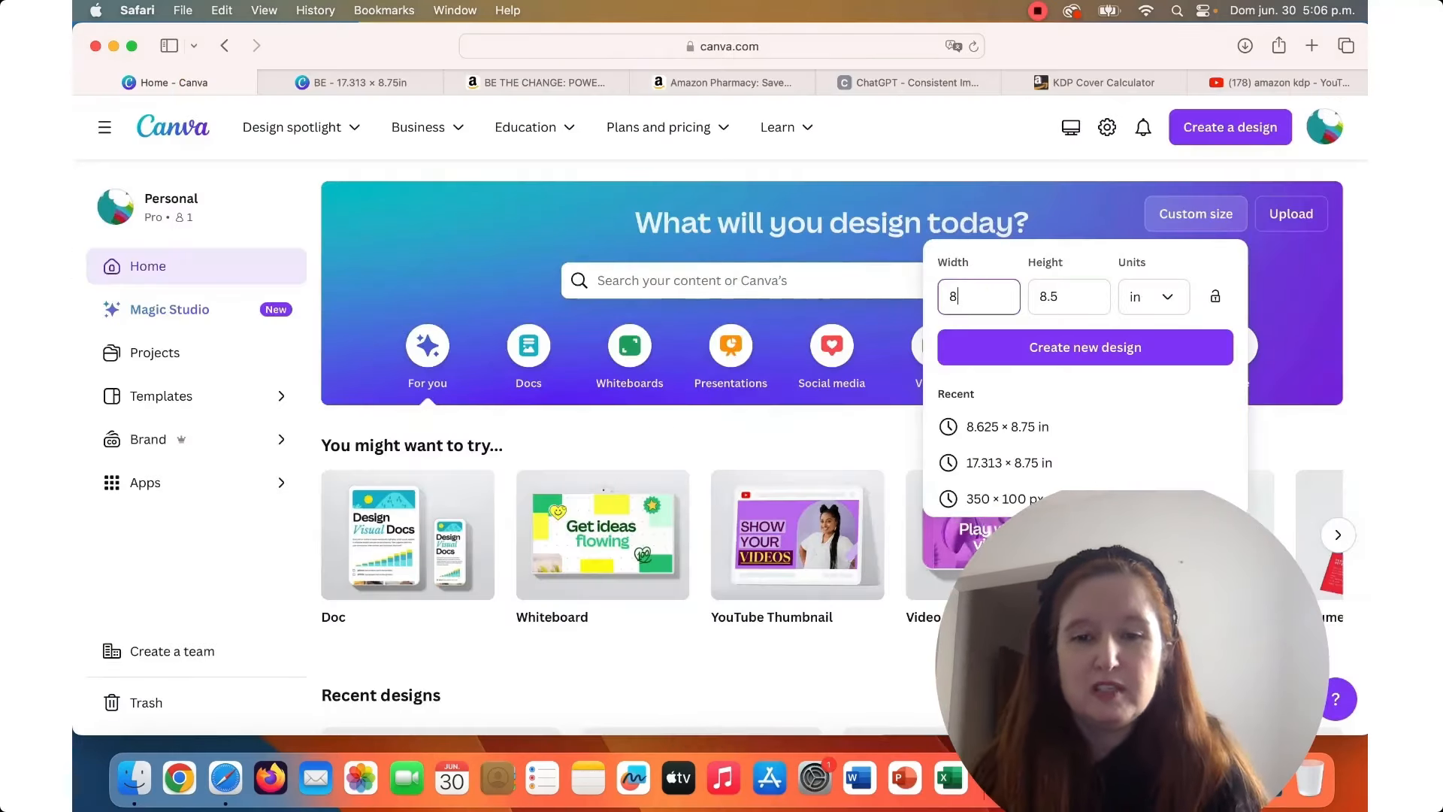
pyautogui.press('BackSpace')
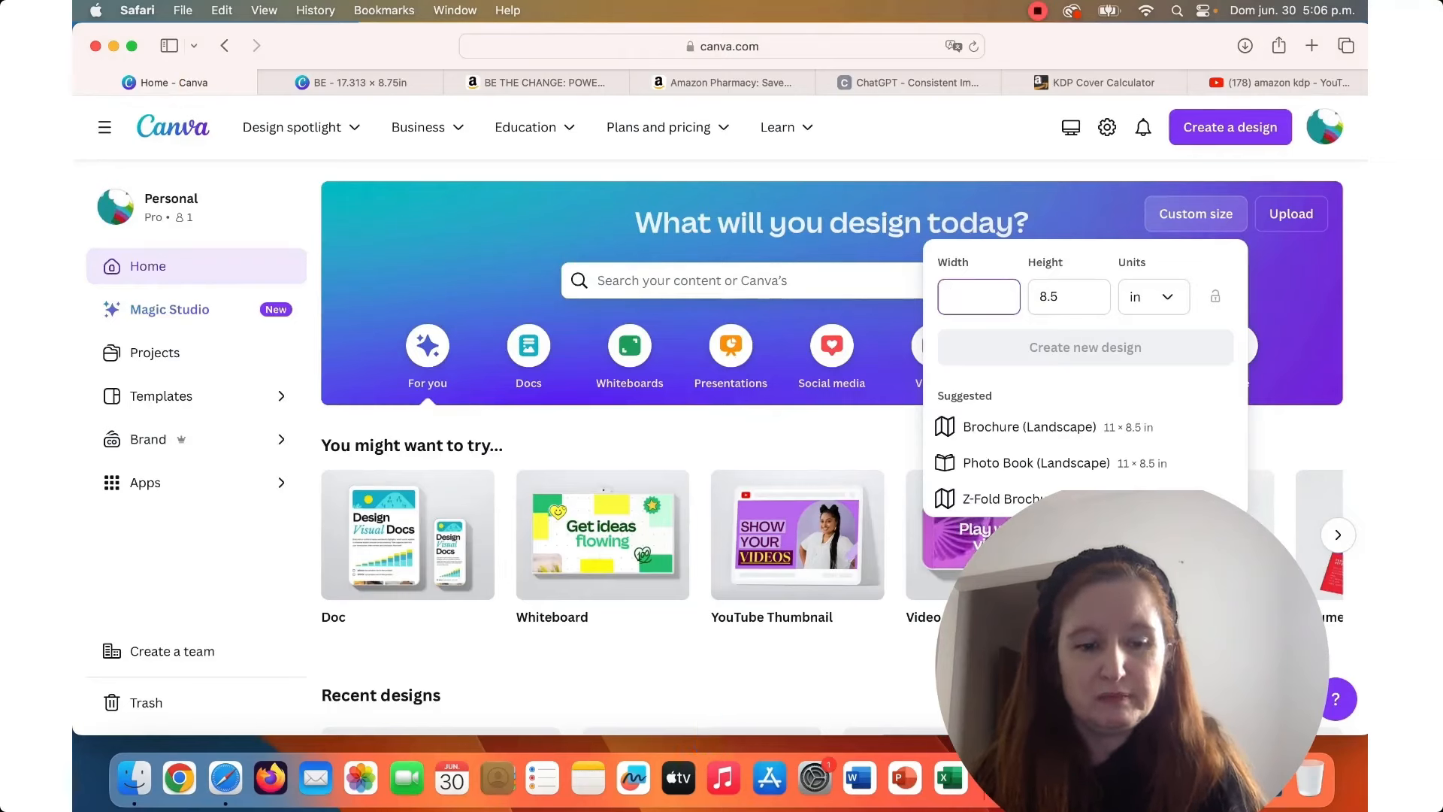
pyautogui.write('17.')
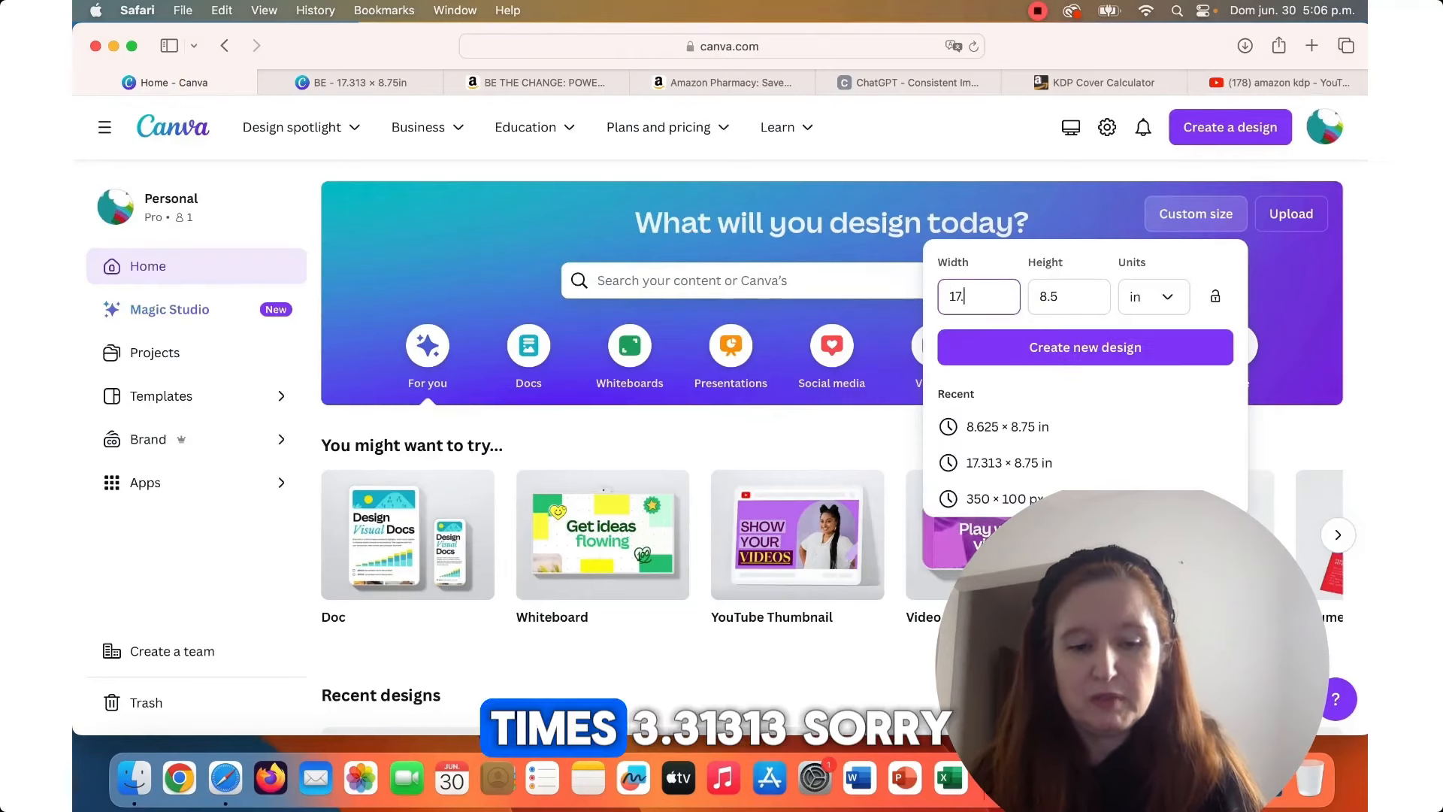
pyautogui.write('313')
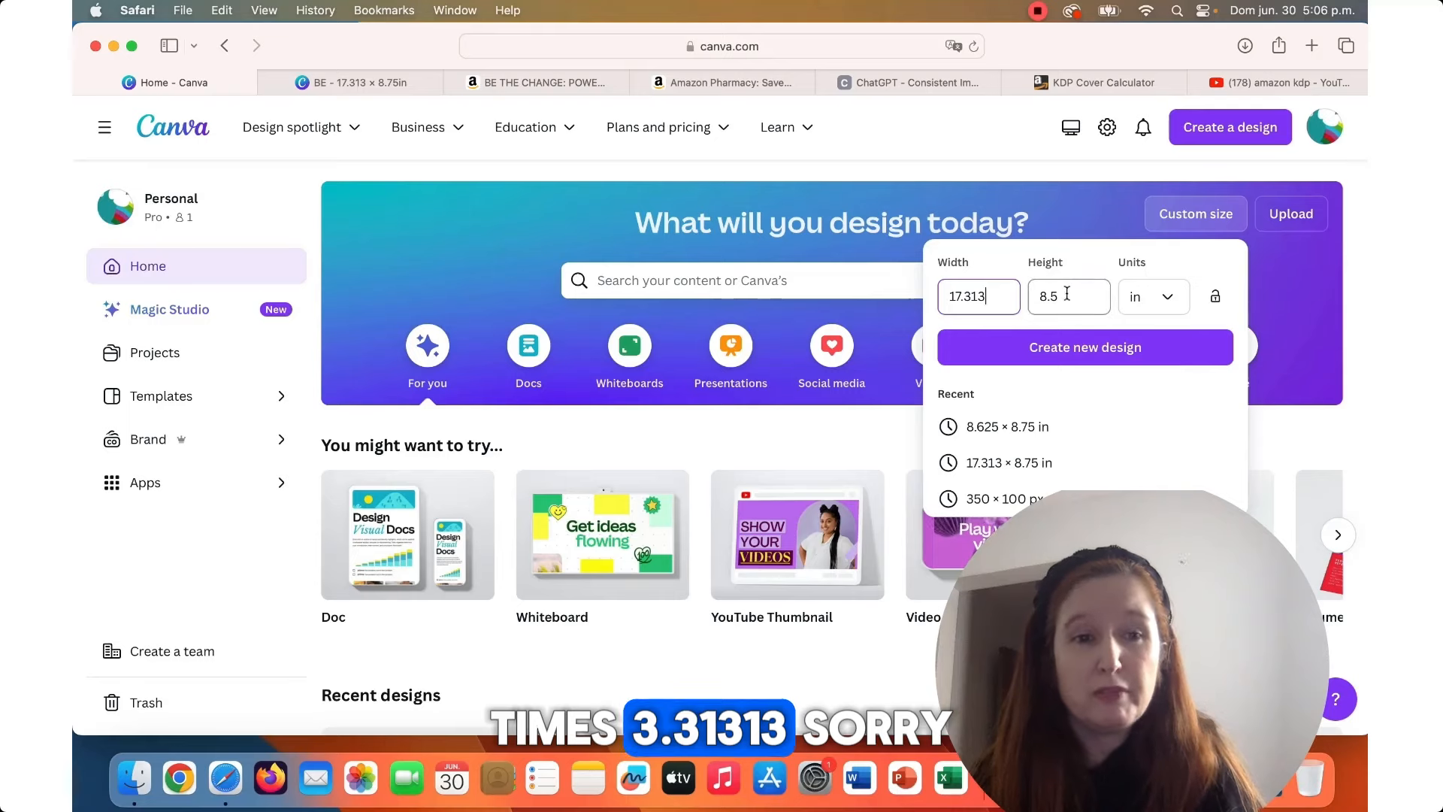
pyautogui.click(1067, 295)
pyautogui.press('BackSpace')
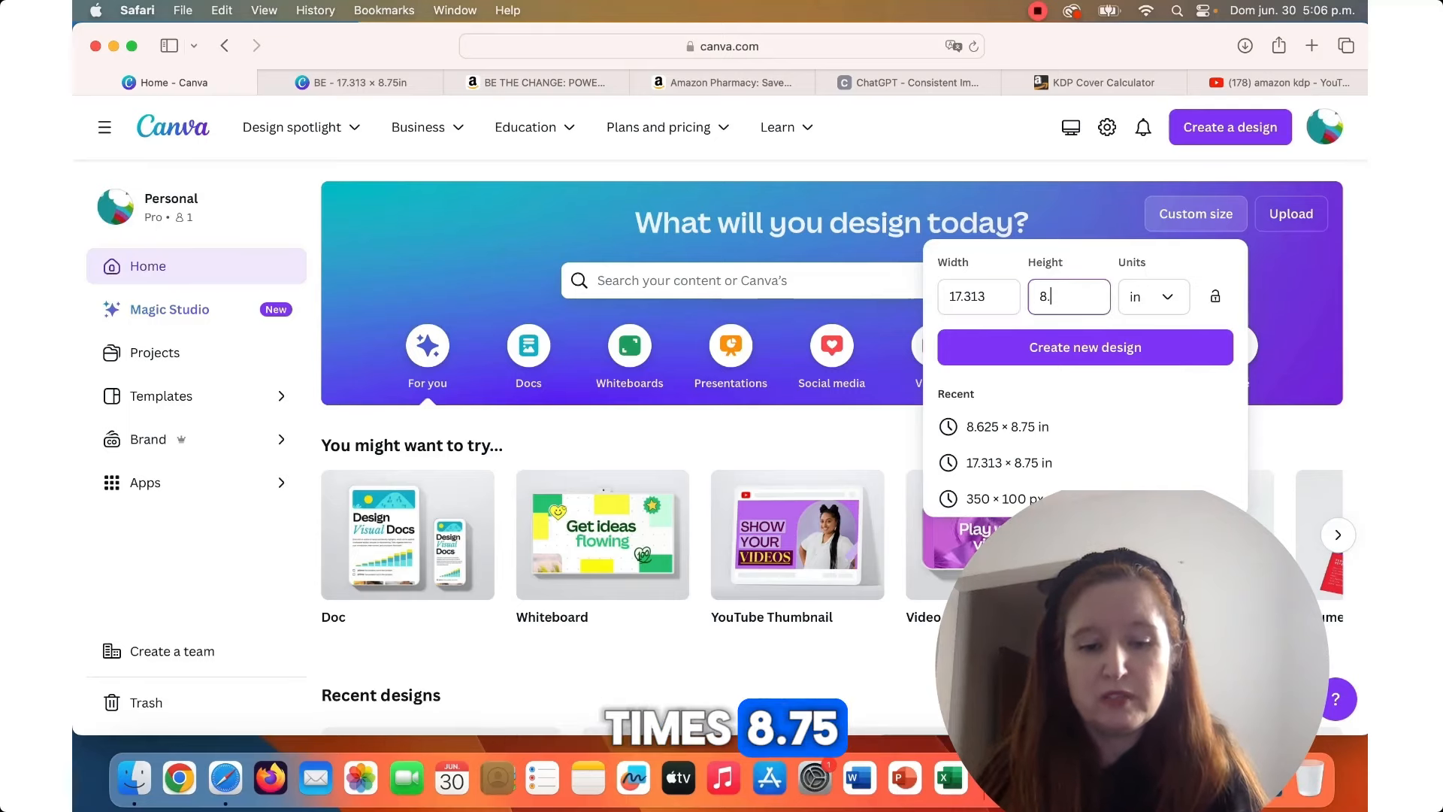
pyautogui.click(1070, 346)
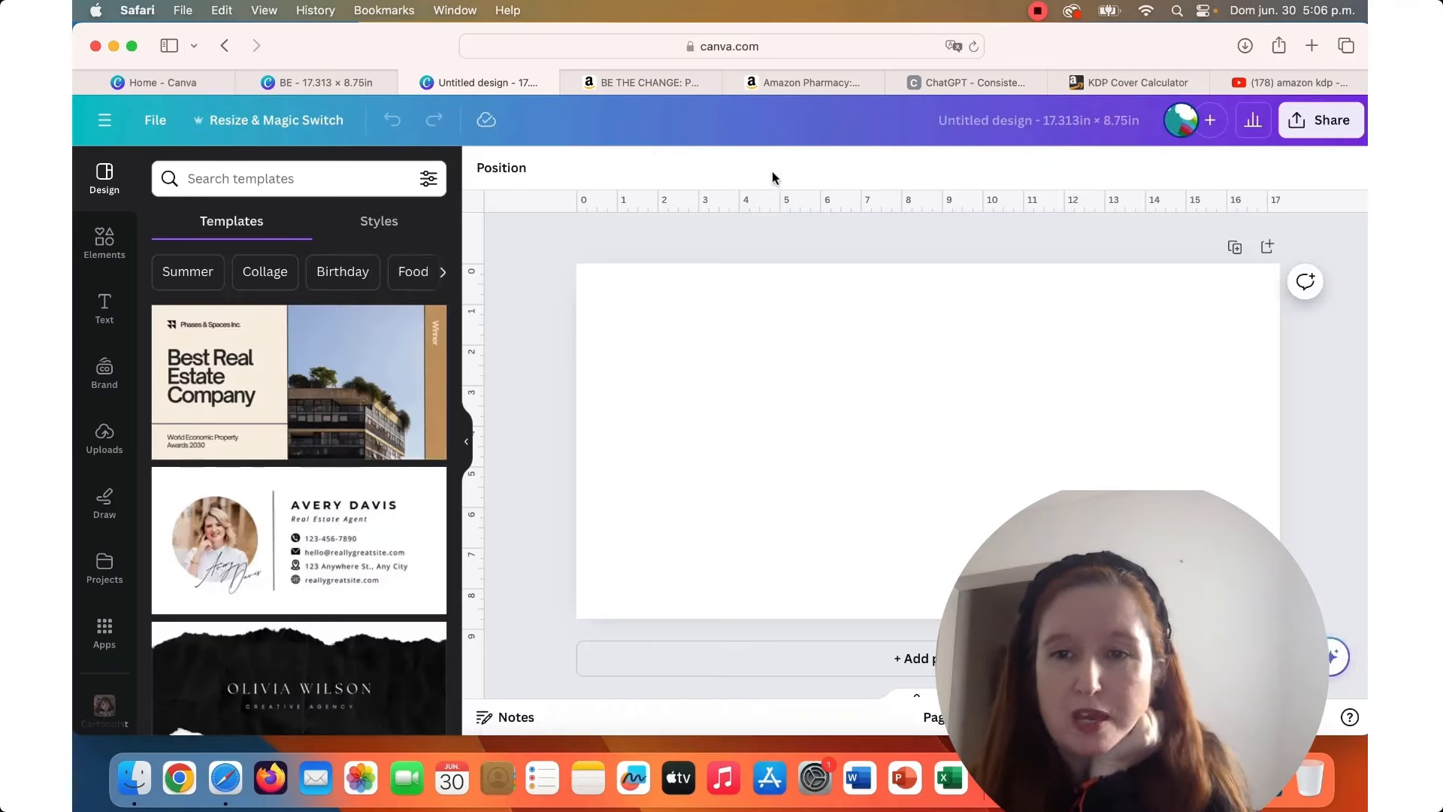
# Return to the KDP Cover Calculator and download the cover template, allowing downloads from kdp.amazon.com.
pyautogui.click(1144, 84)
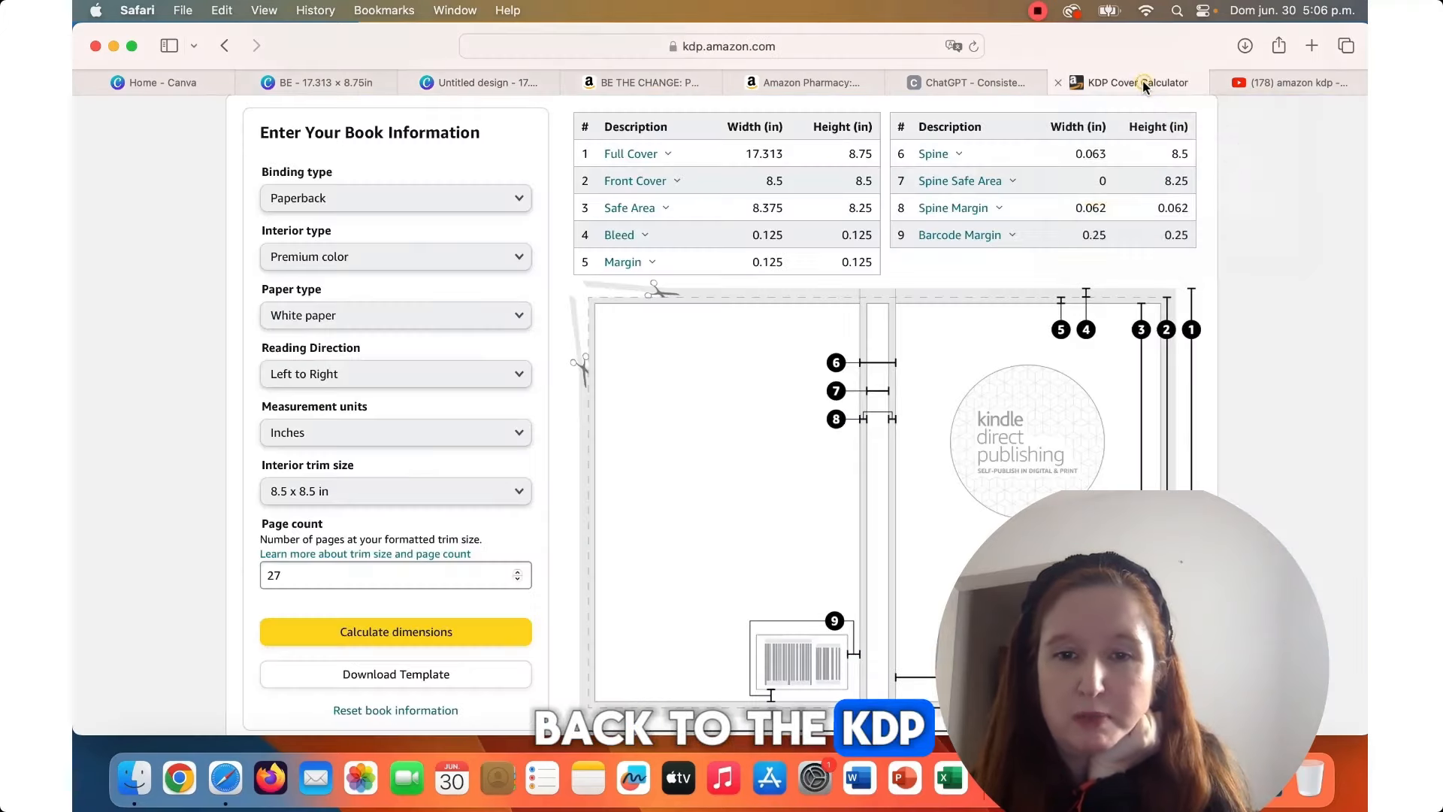
pyautogui.click(432, 674)
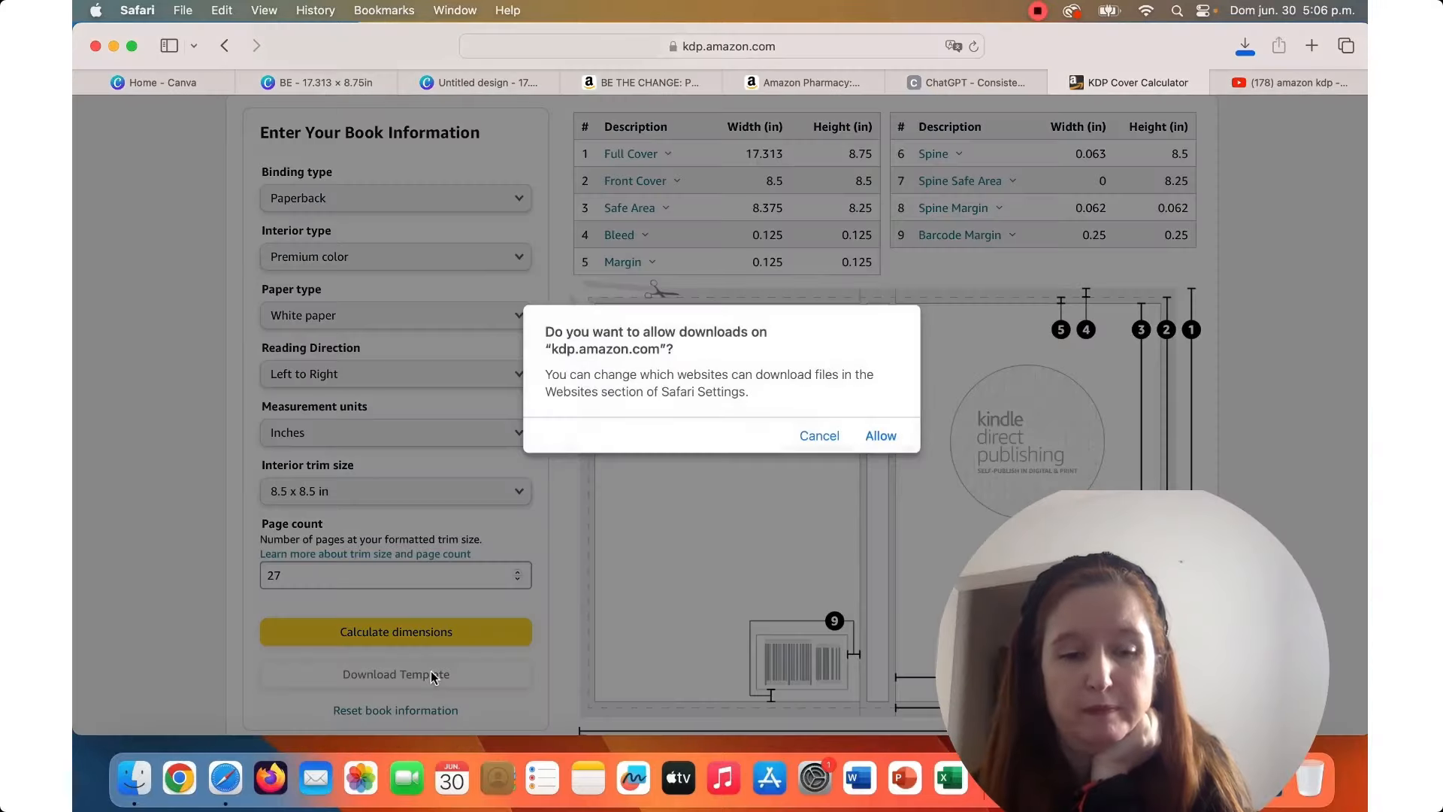
pyautogui.click(881, 436)
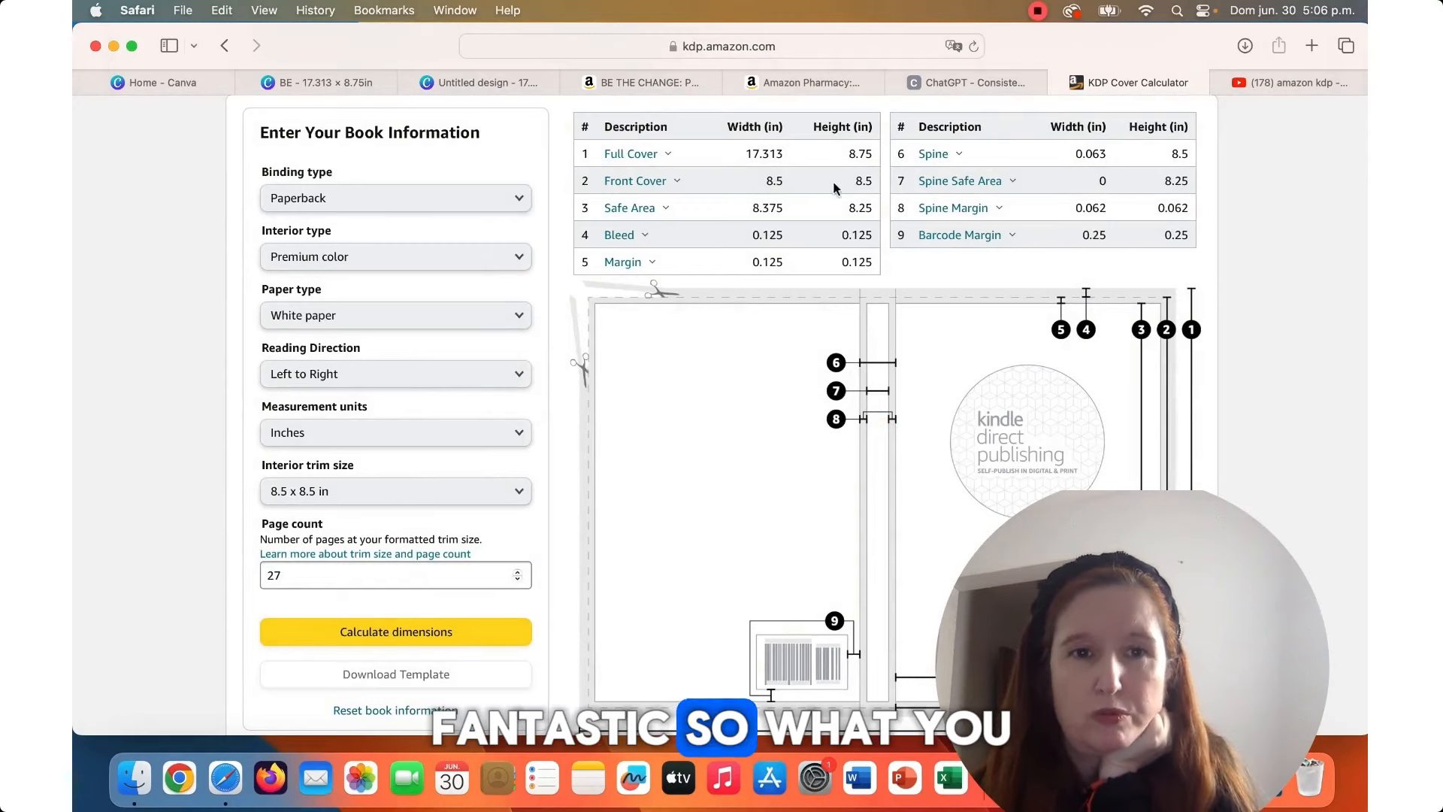
# Add the uploaded KDP cover template image to the blank Canva design and enlarge it to fill the whole page.
pyautogui.click(478, 83)
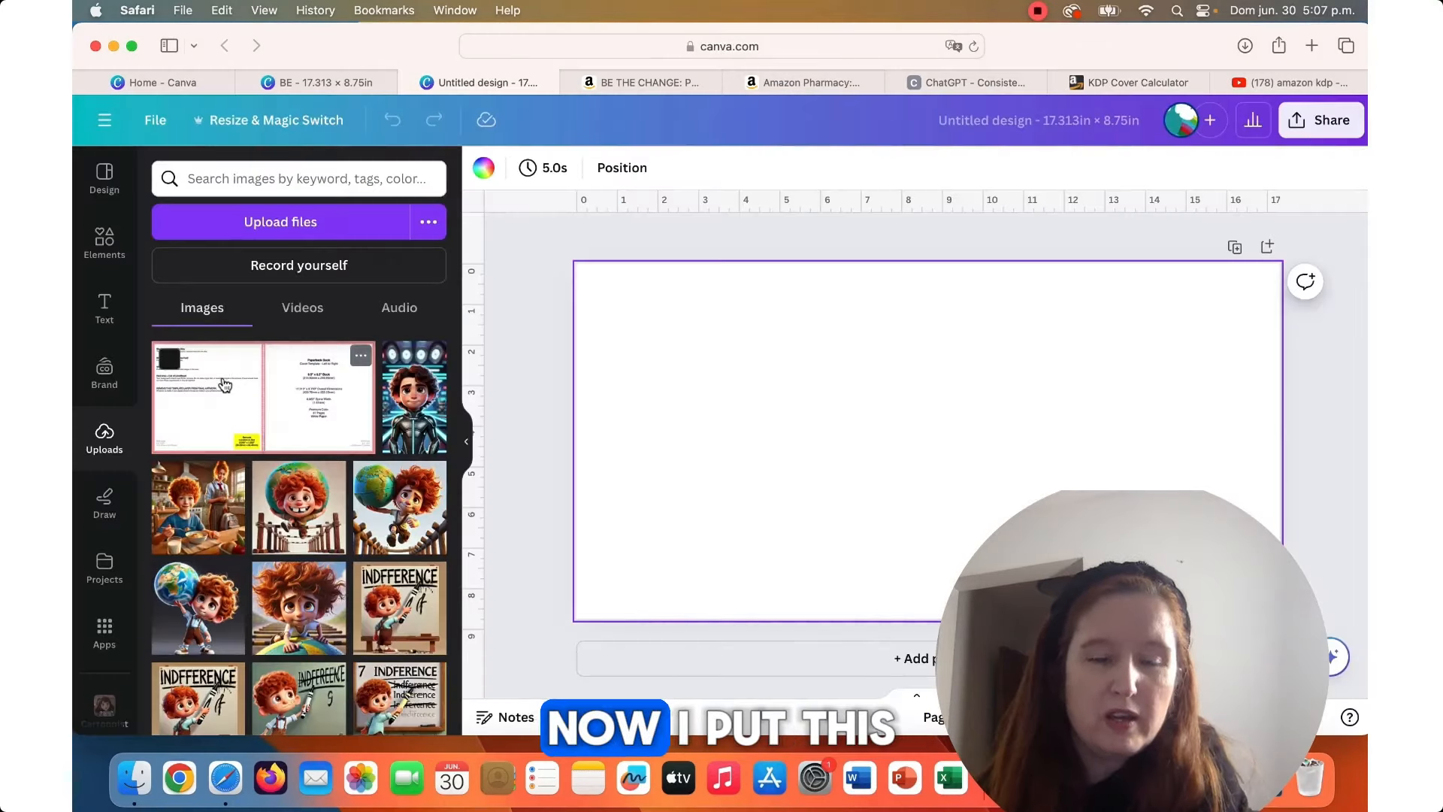
pyautogui.click(225, 385)
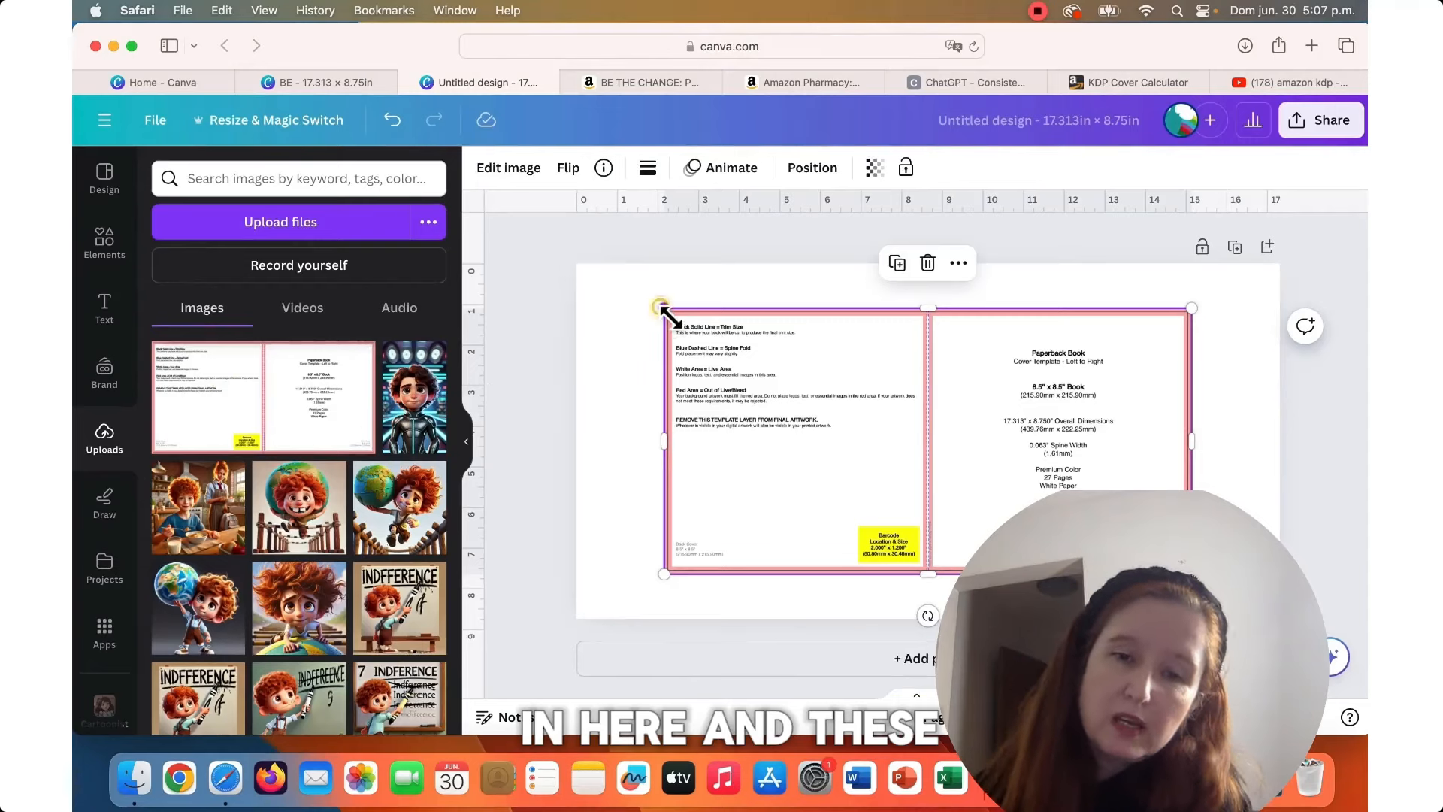
pyautogui.moveTo(671, 317); pyautogui.dragTo(582, 282)
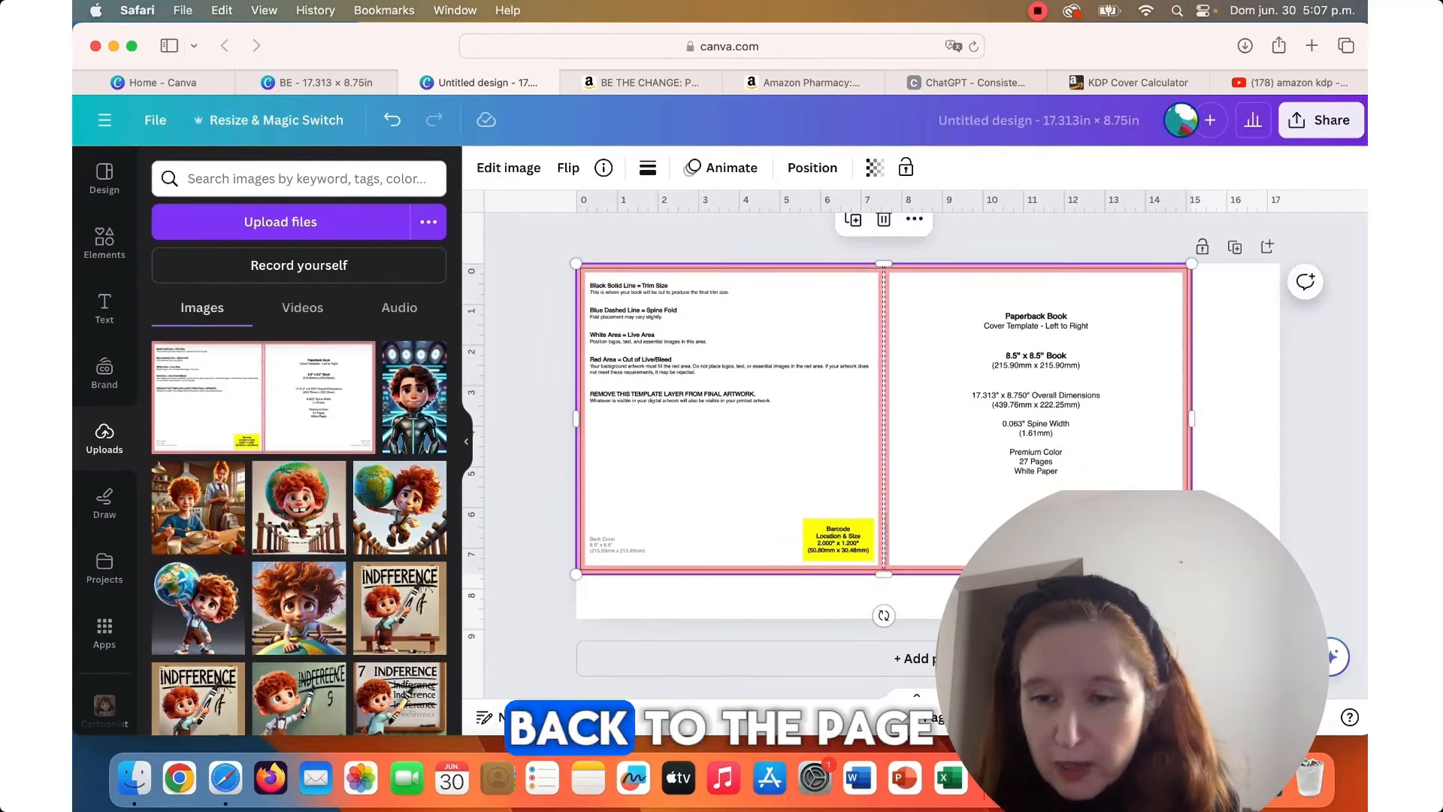
pyautogui.moveTo(1191, 574); pyautogui.dragTo(1245, 601)
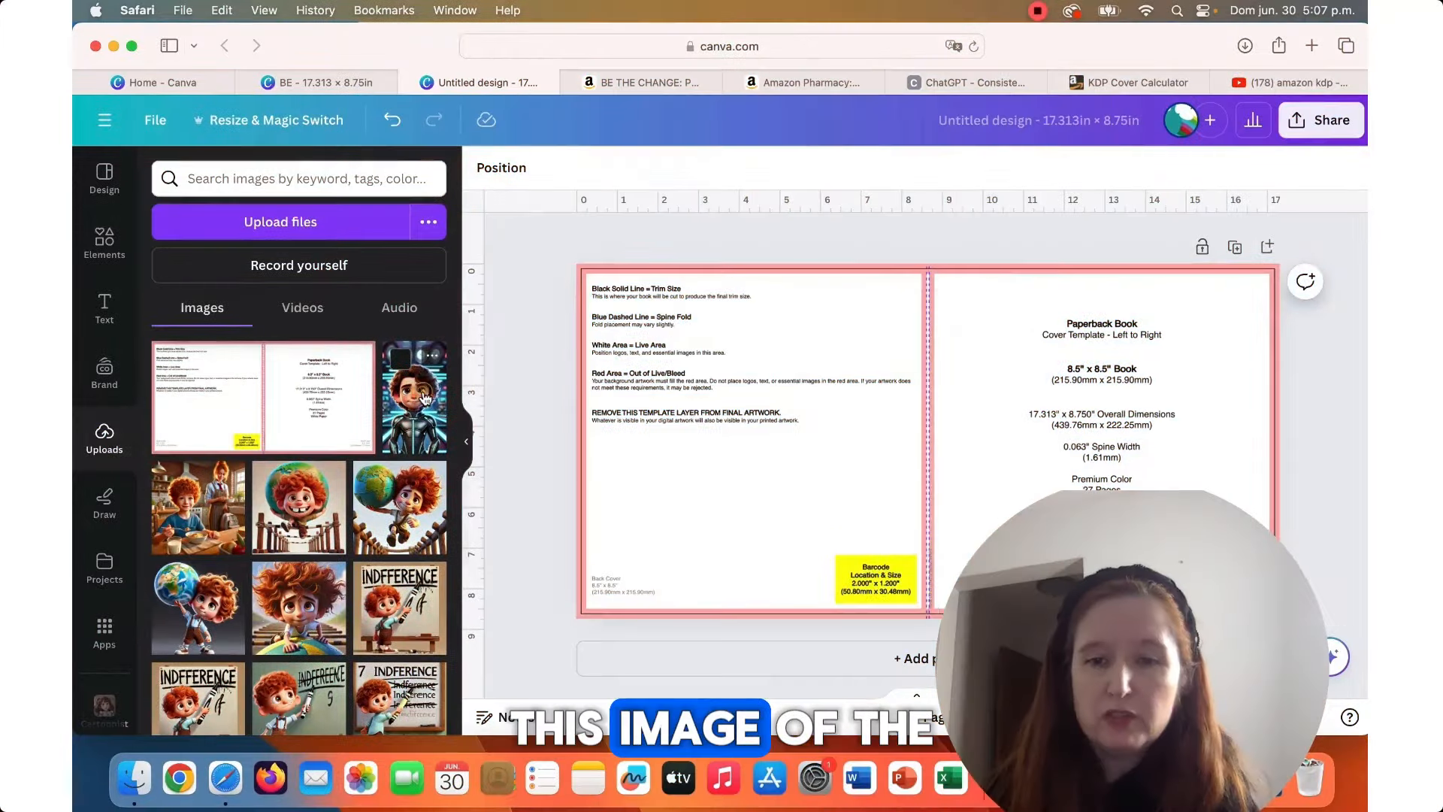
# Add the uploaded image of the boy in the black suit and enlarge it over the template's front cover, from spine to outer edge.
pyautogui.click(420, 399)
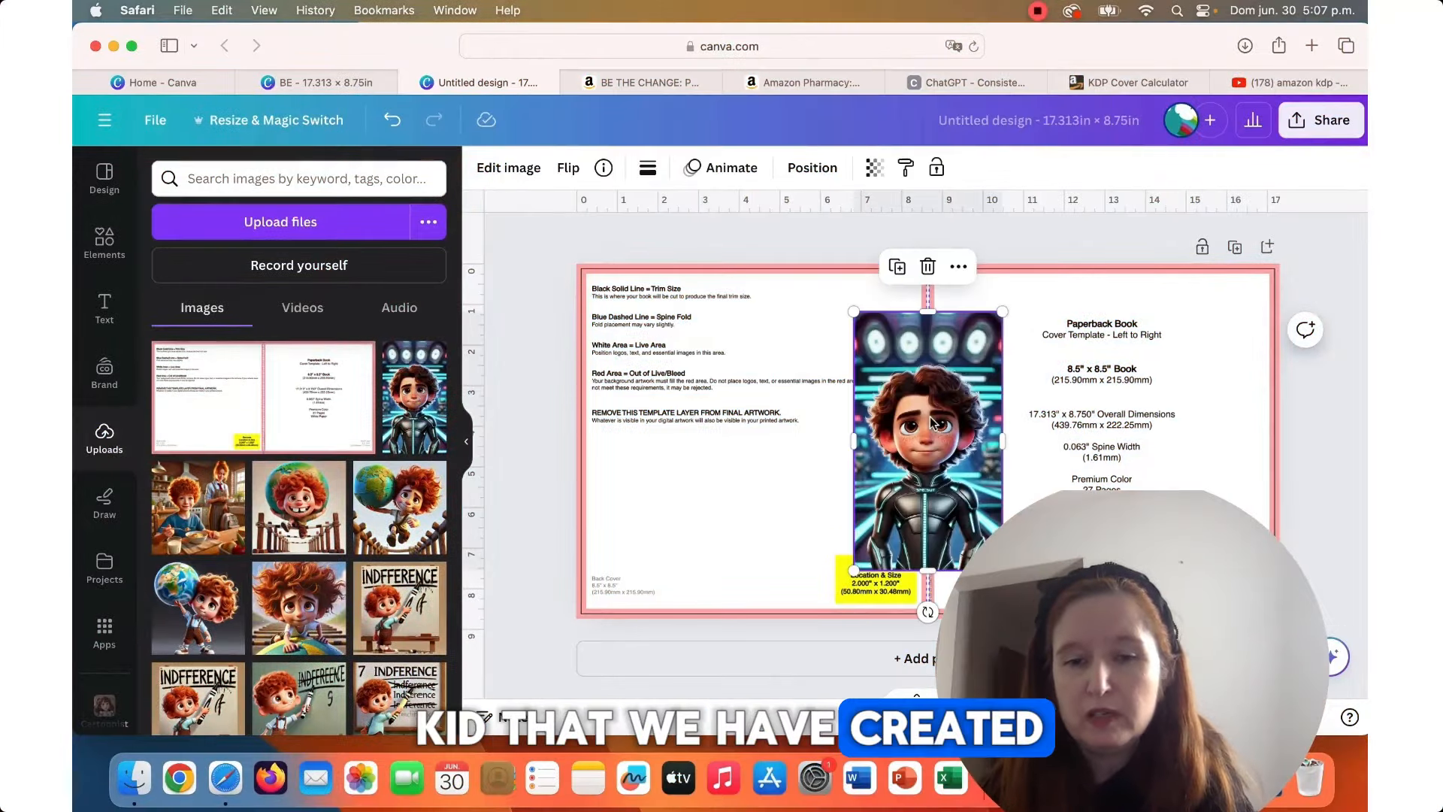
pyautogui.moveTo(934, 417); pyautogui.dragTo(1098, 418)
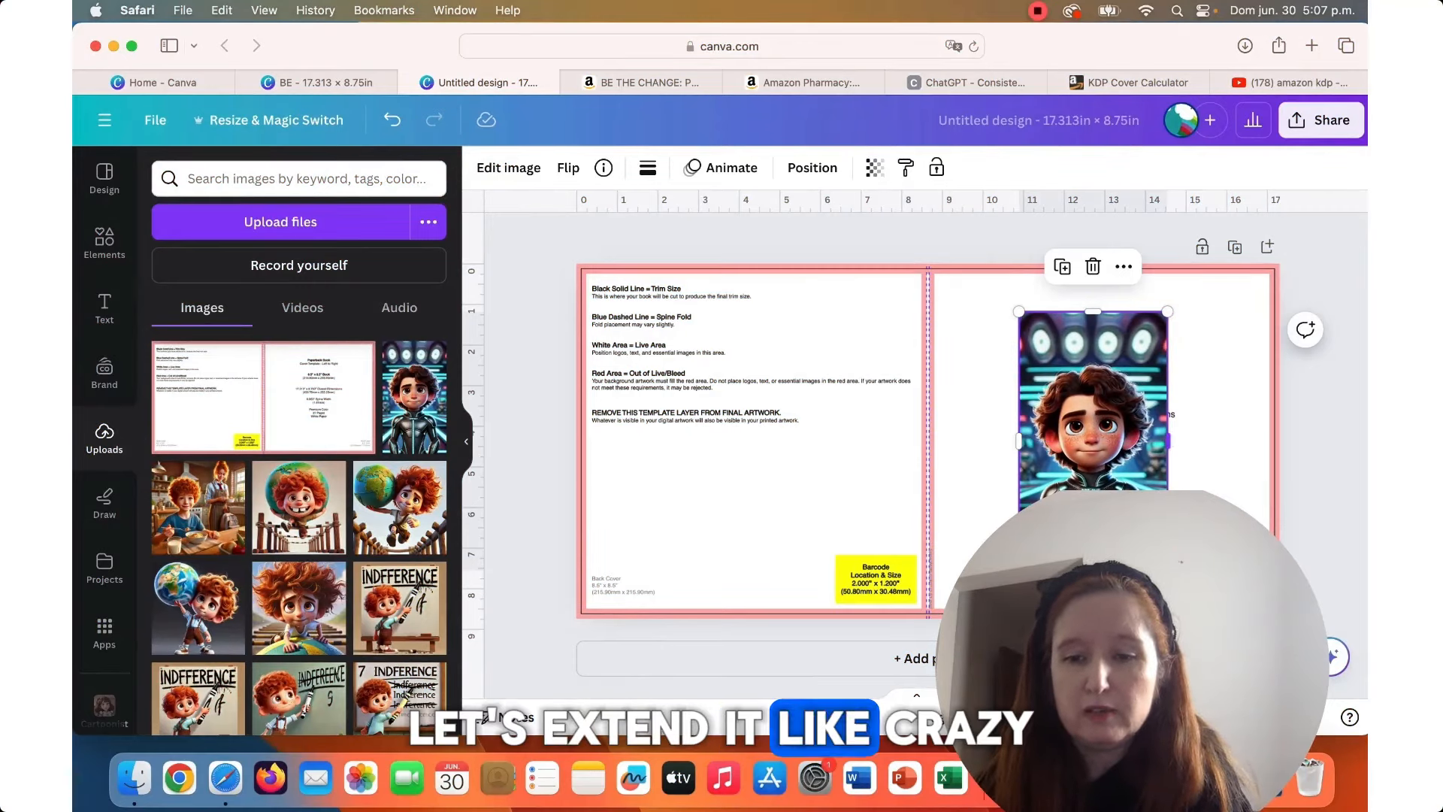
pyautogui.moveTo(1167, 571); pyautogui.dragTo(1190, 611)
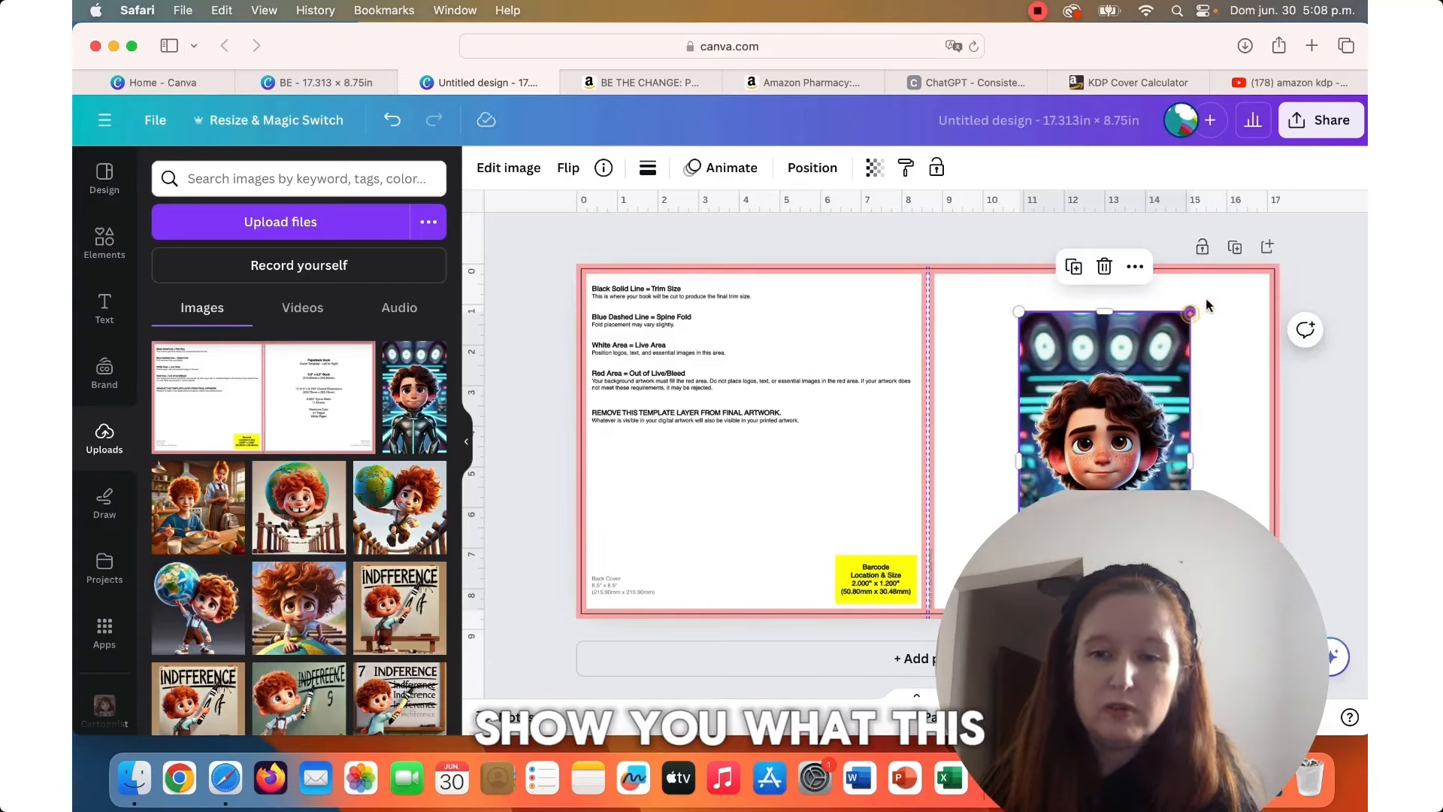
pyautogui.moveTo(1189, 311); pyautogui.dragTo(1232, 285)
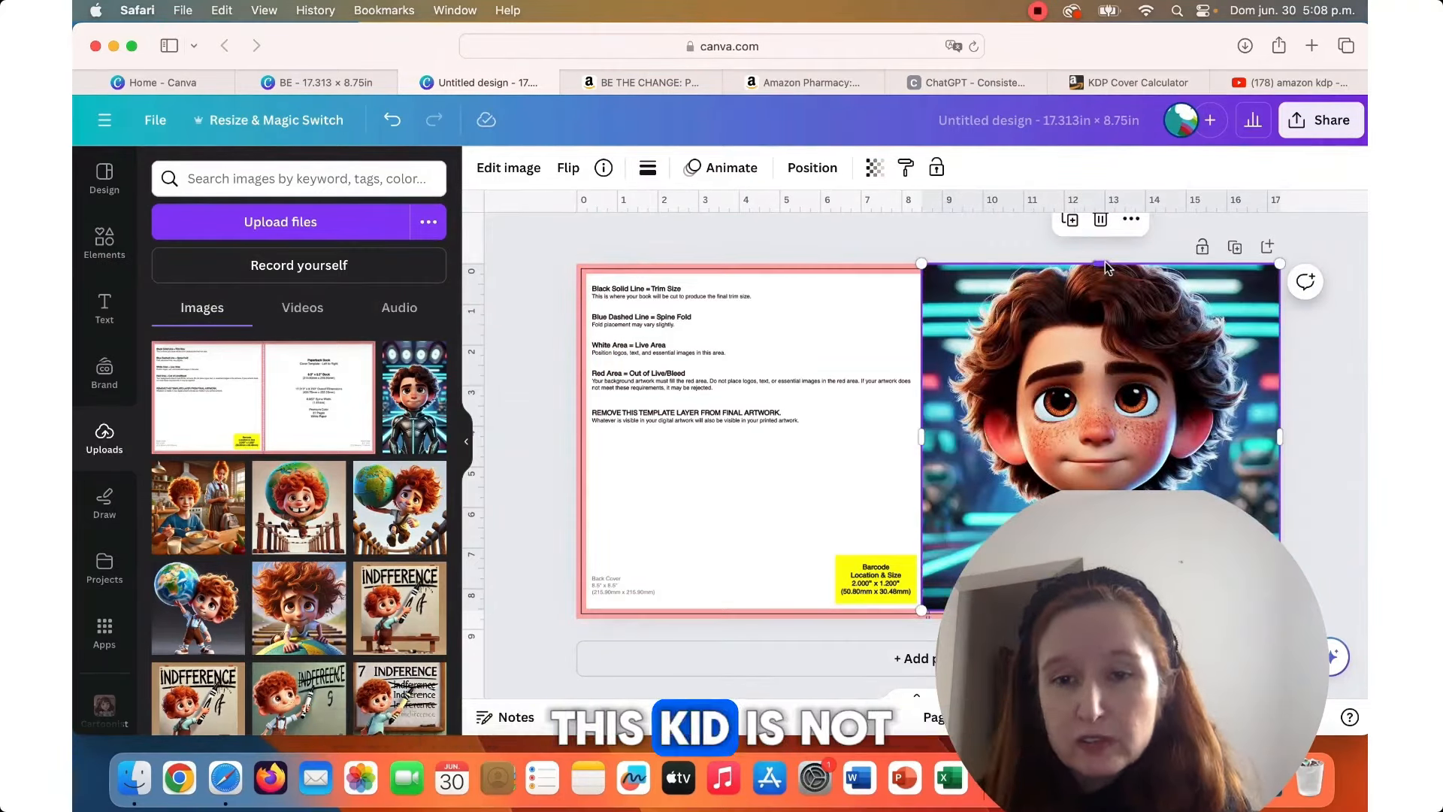
pyautogui.moveTo(1104, 260); pyautogui.dragTo(1100, 260)
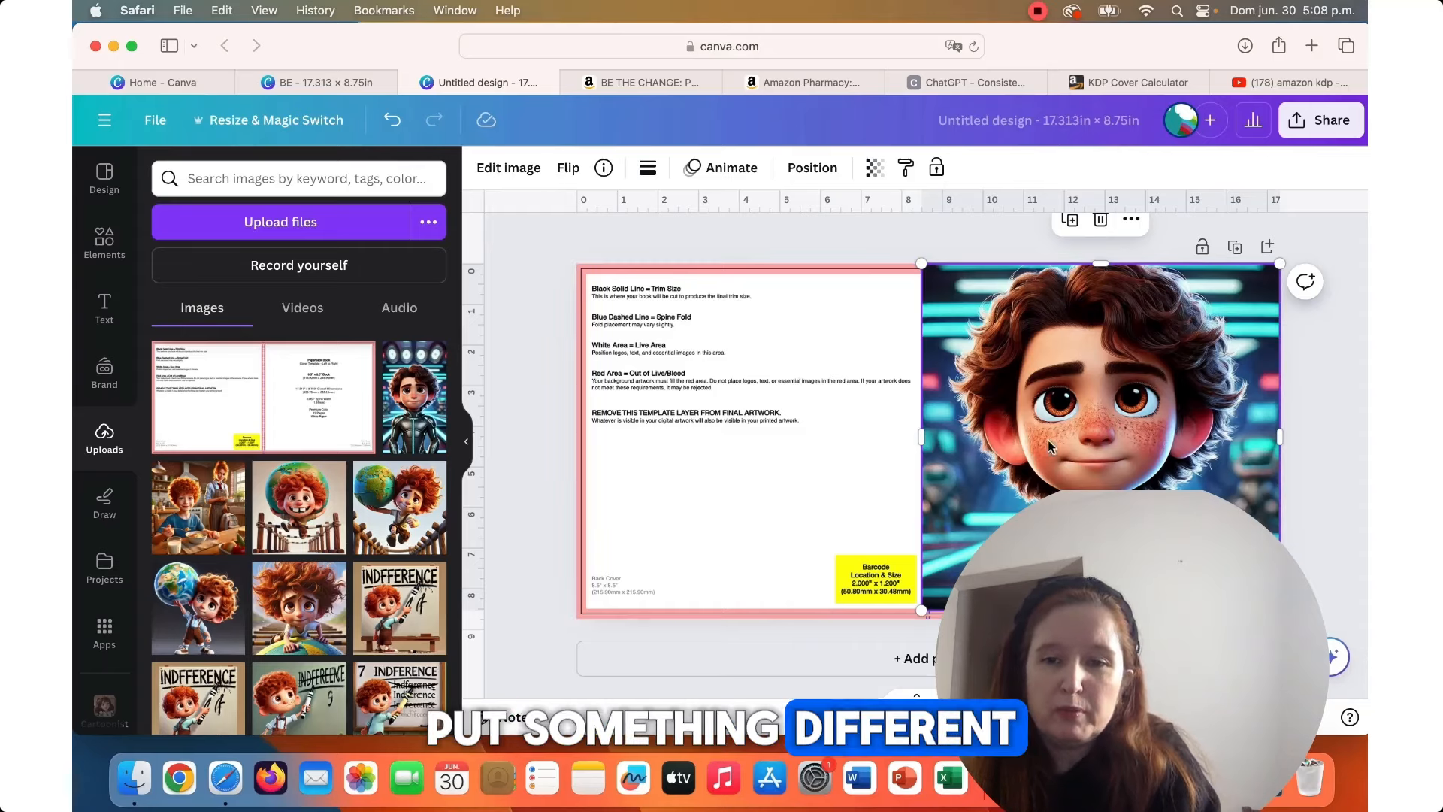
# Set the front cover image's transparency to 23 and extend its lower edge to the page's bottom edge.
pyautogui.click(870, 170)
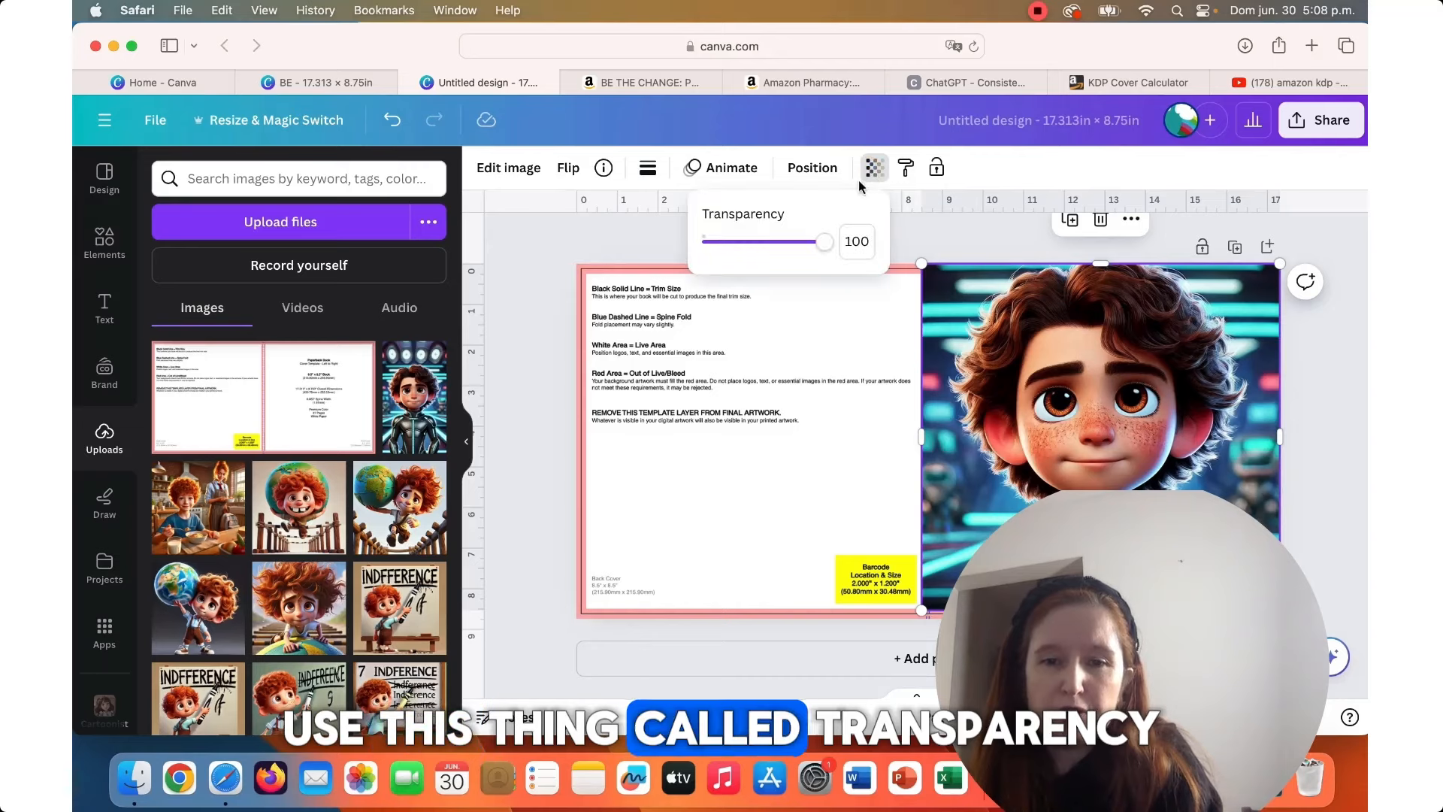
pyautogui.moveTo(825, 248); pyautogui.dragTo(734, 254)
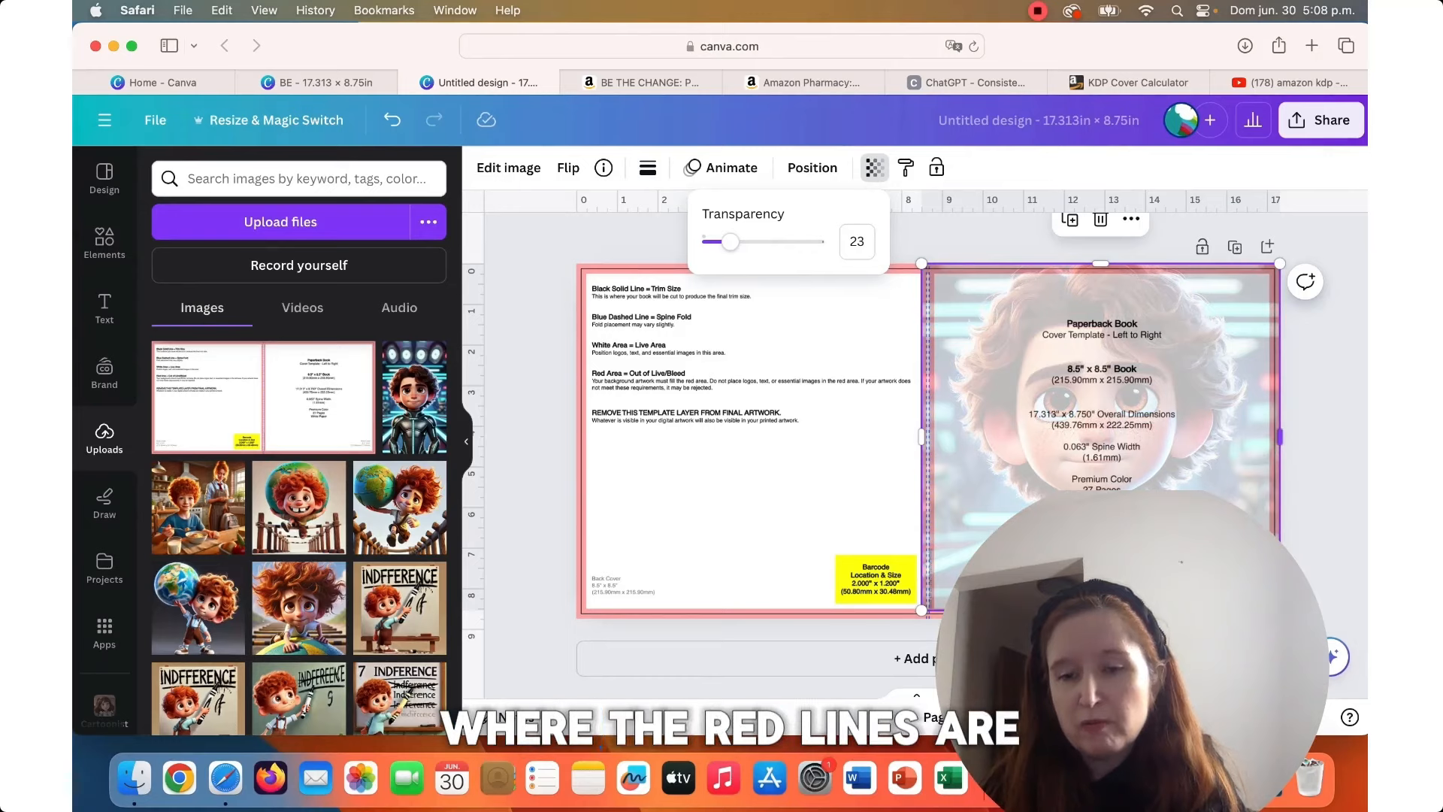
pyautogui.moveTo(1100, 610); pyautogui.dragTo(1100, 618)
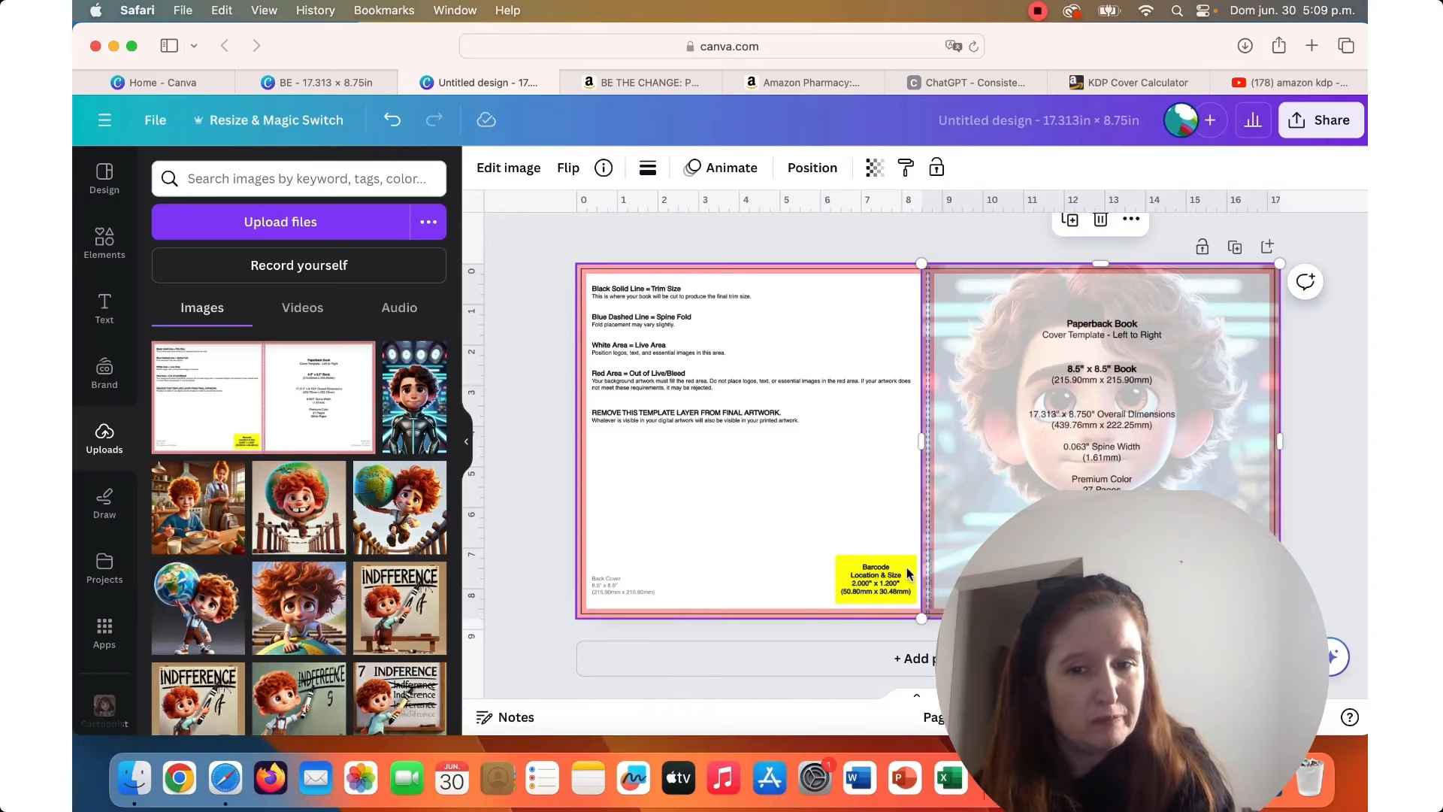
# Add a plain square shape and stretch it over the entire back cover, from the page's outer edges to the spine fold.
pyautogui.click(776, 473)
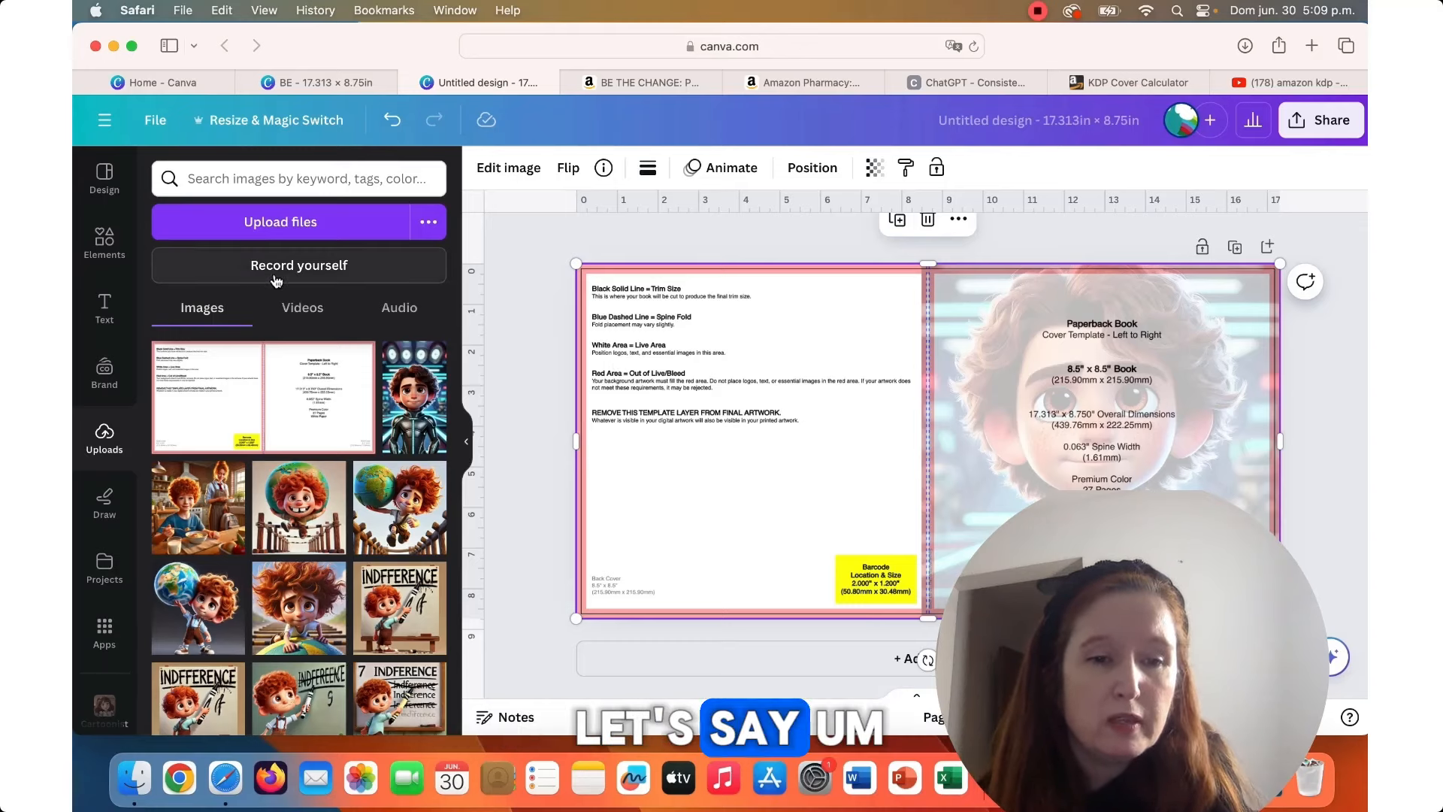
pyautogui.click(113, 251)
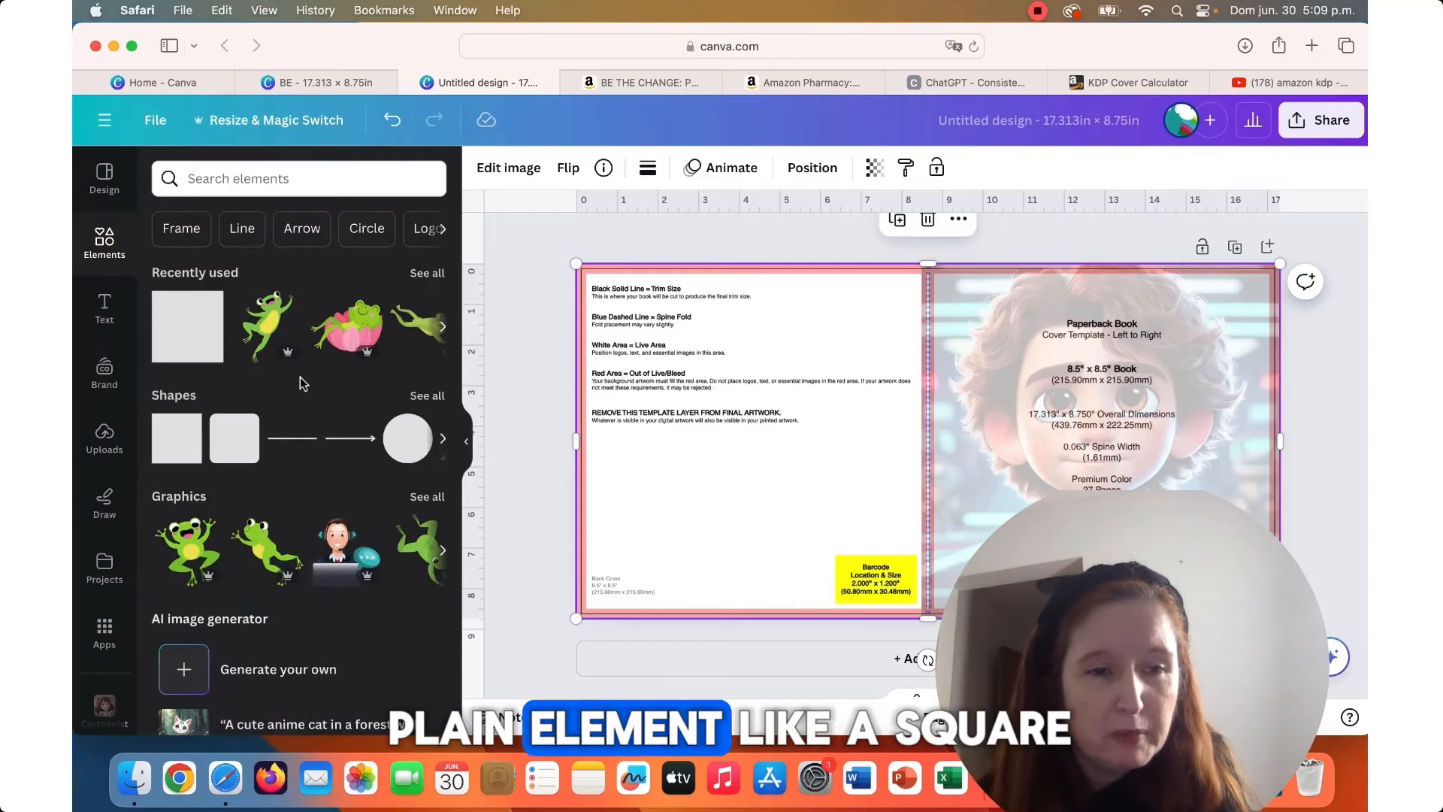
pyautogui.click(208, 337)
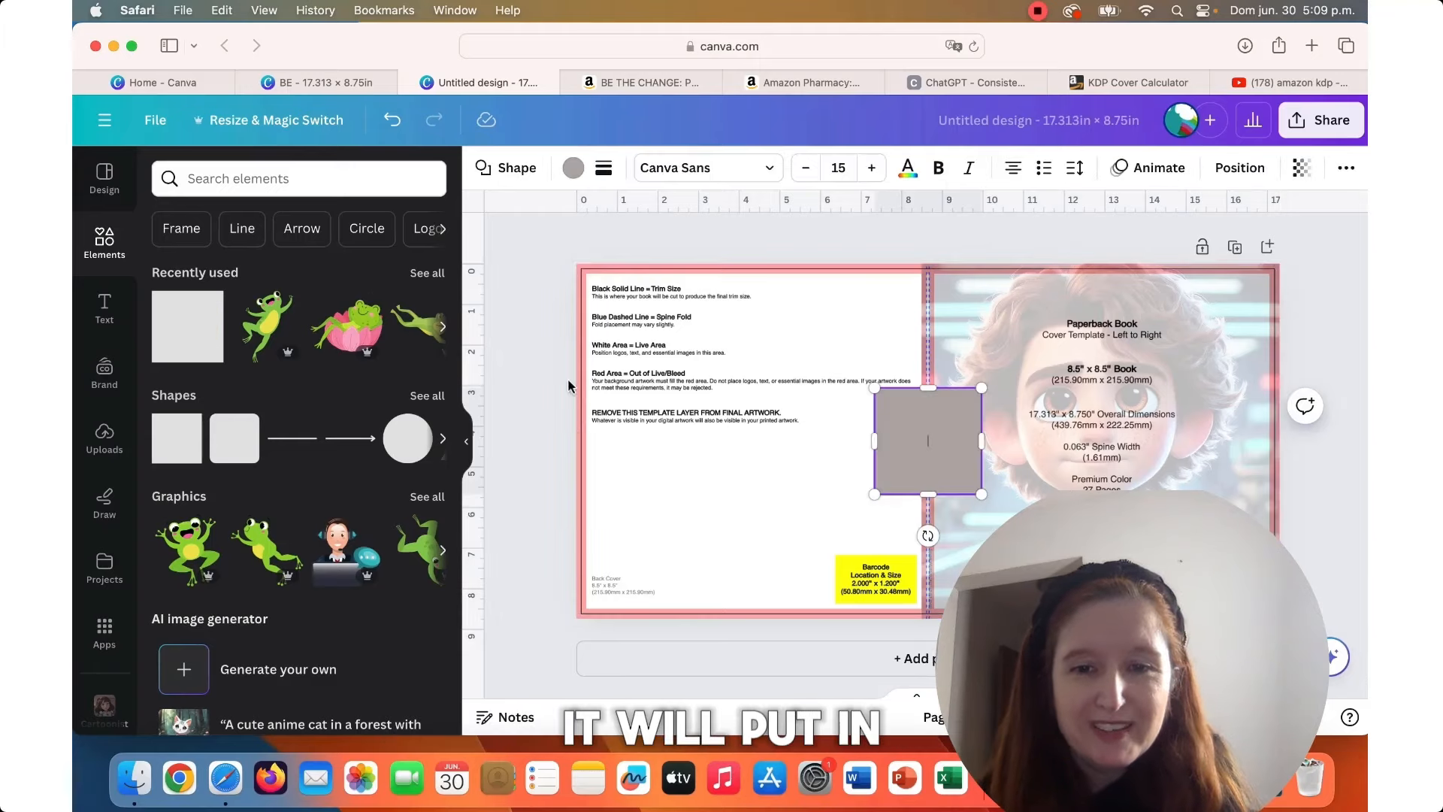
pyautogui.moveTo(695, 387); pyautogui.dragTo(582, 387)
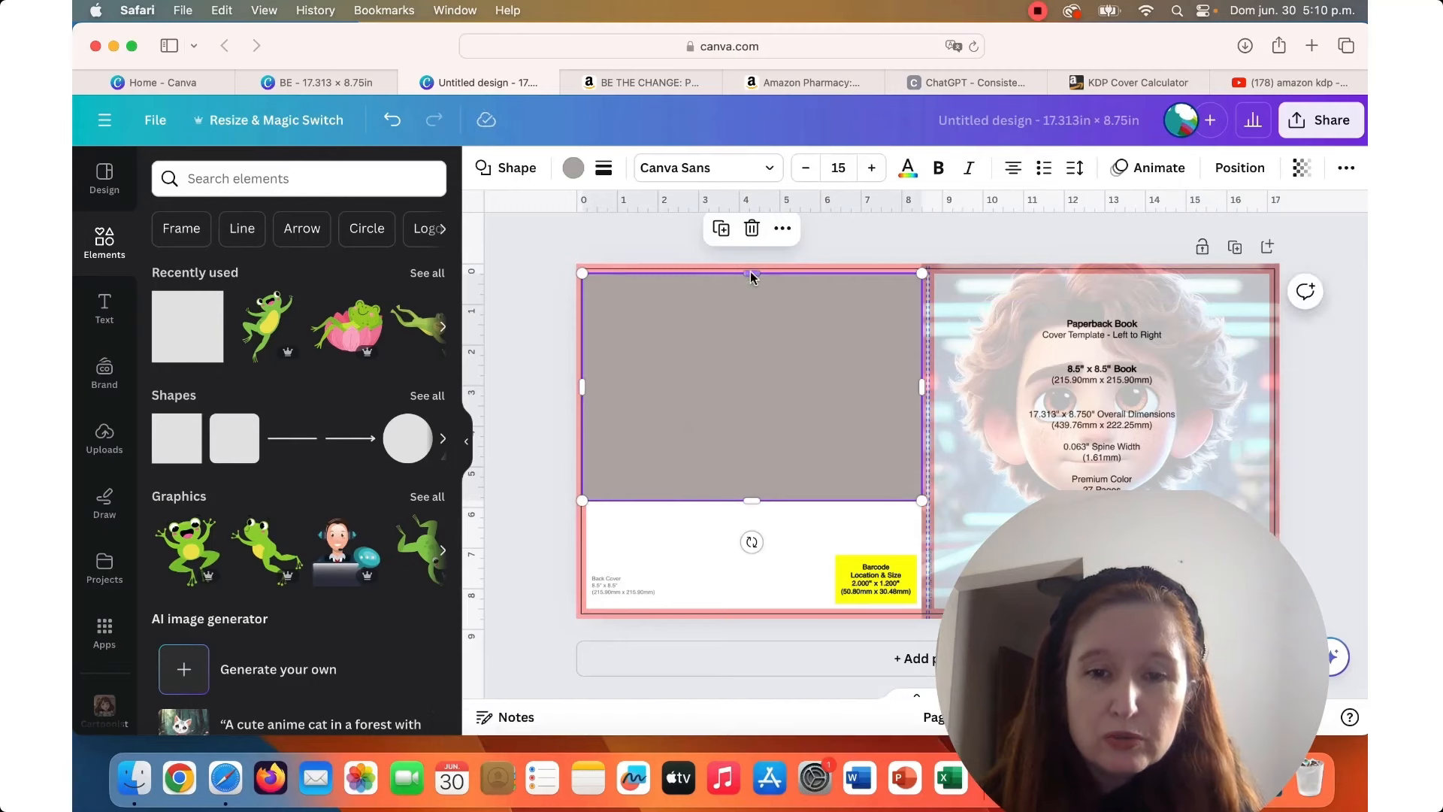
pyautogui.moveTo(750, 273); pyautogui.dragTo(747, 275)
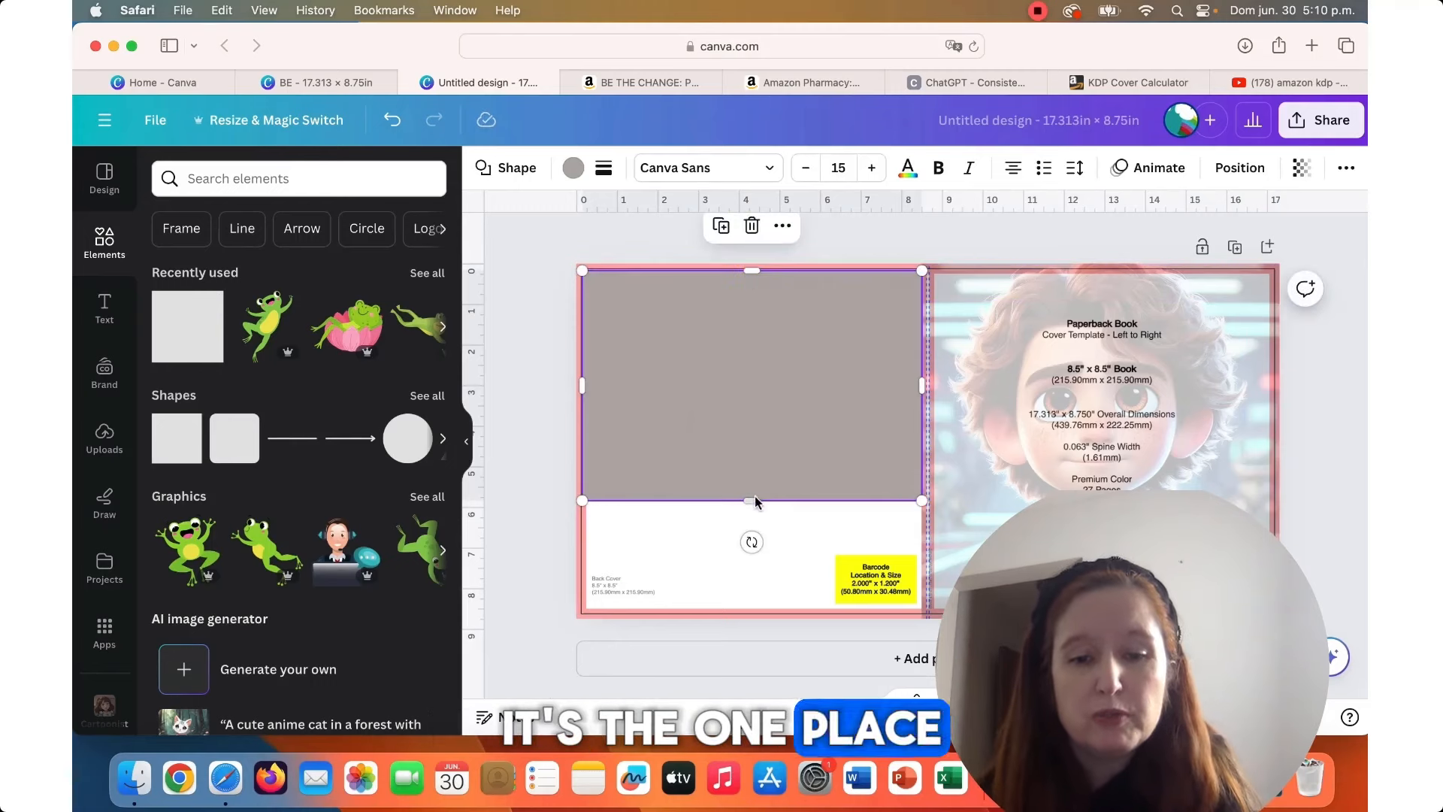
pyautogui.moveTo(751, 501); pyautogui.dragTo(762, 618)
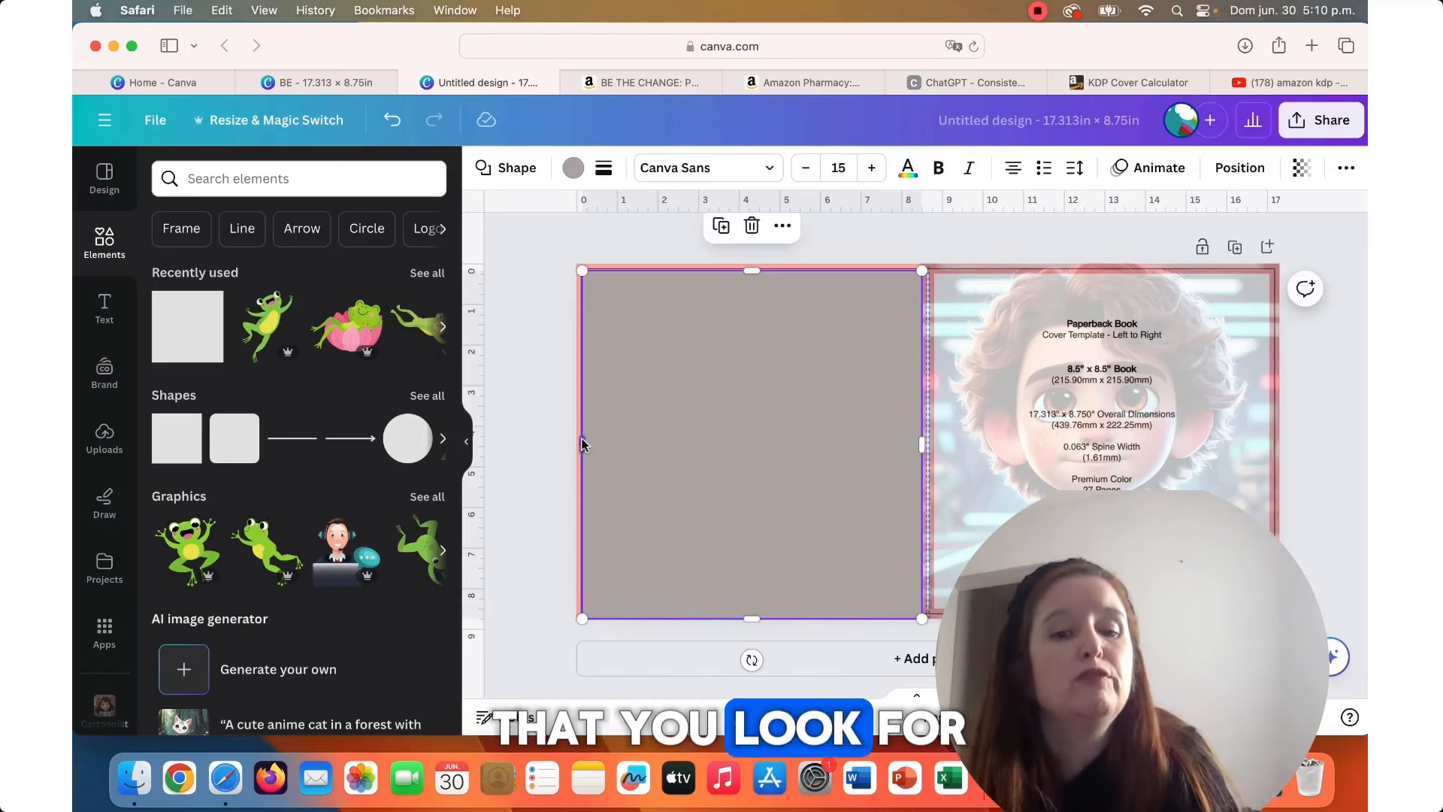
pyautogui.moveTo(584, 444); pyautogui.dragTo(576, 443)
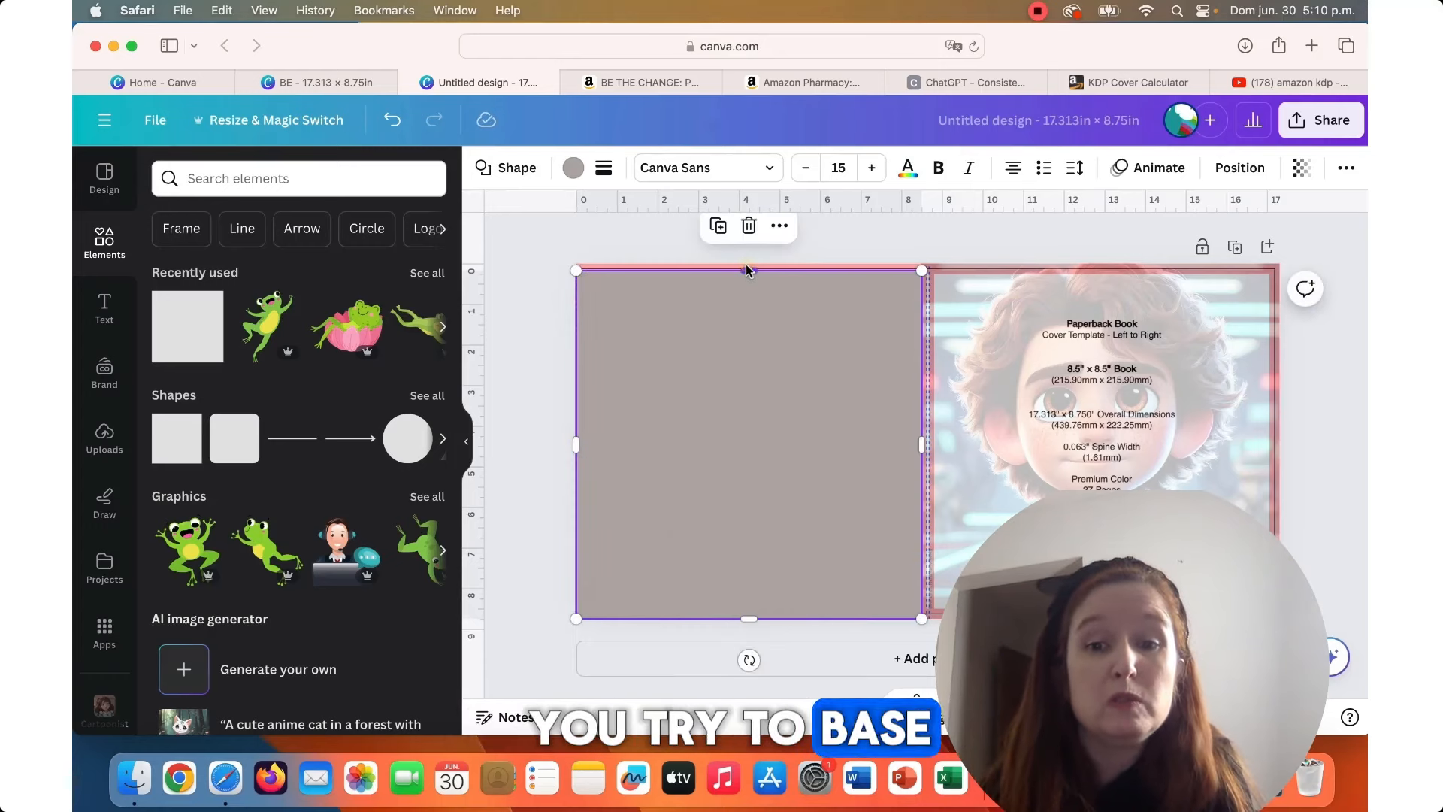
pyautogui.moveTo(746, 266); pyautogui.dragTo(745, 265)
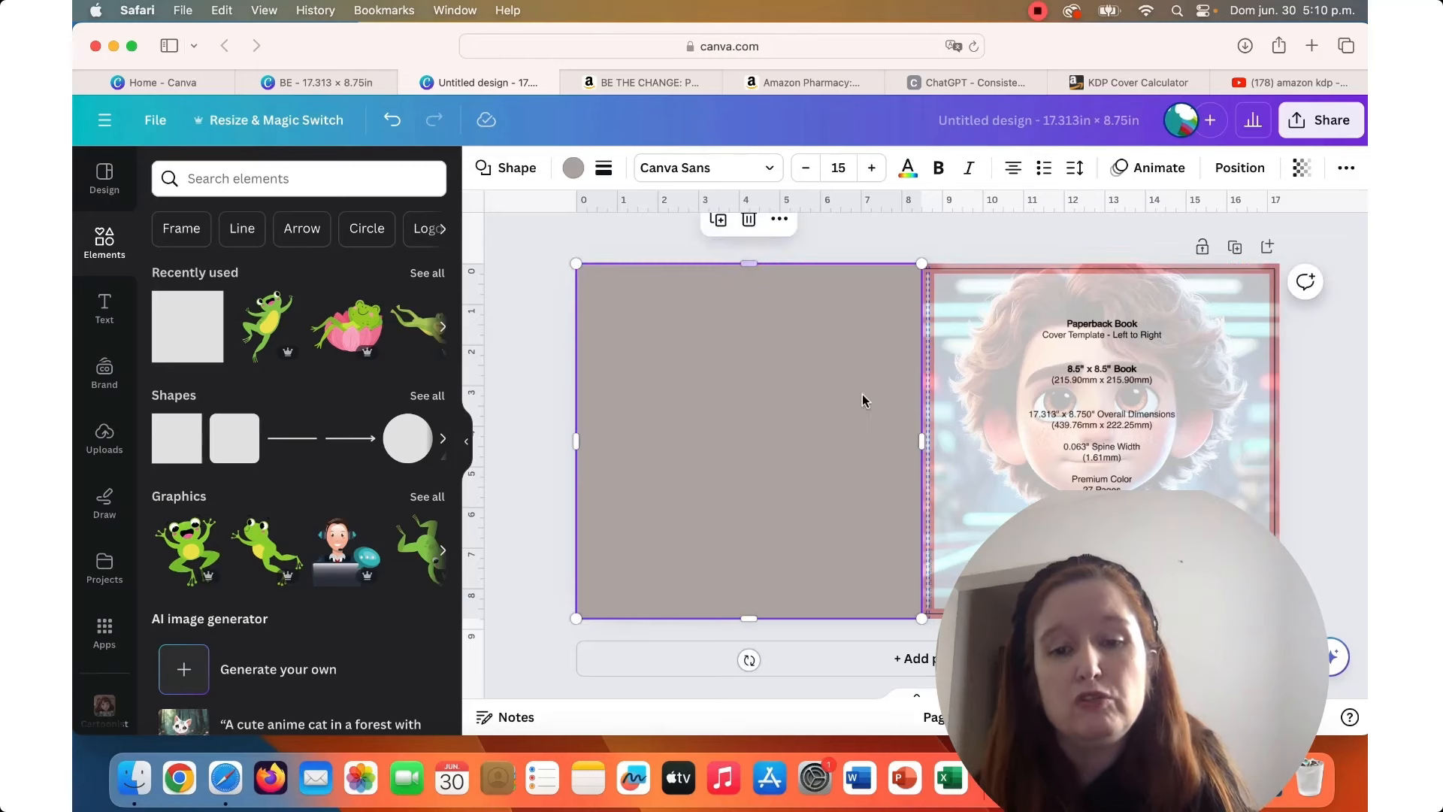
pyautogui.moveTo(923, 442); pyautogui.dragTo(927, 442)
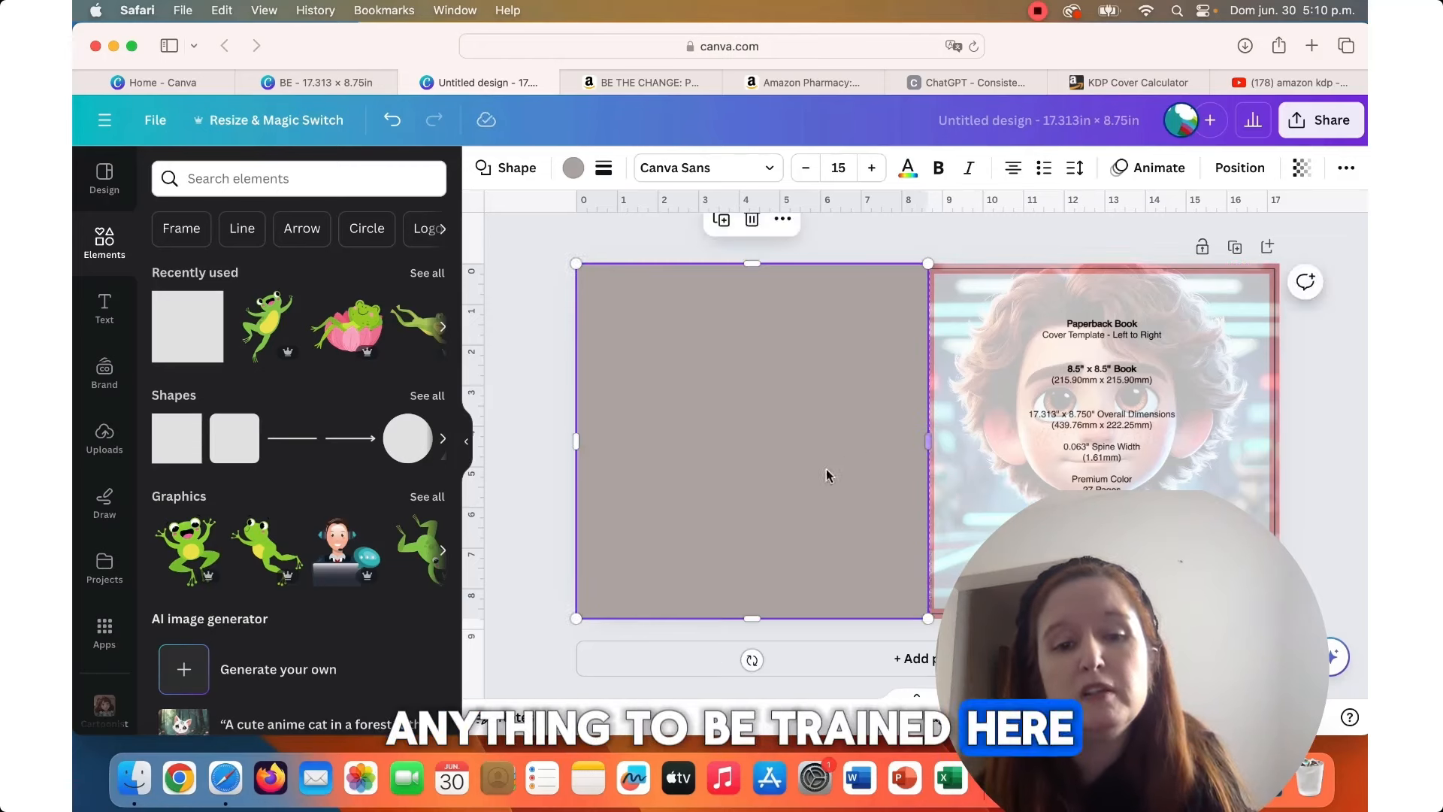
# Set the back cover shape's transparency to 66 so the template guides and barcode area show through.
pyautogui.doubleClick(698, 367)
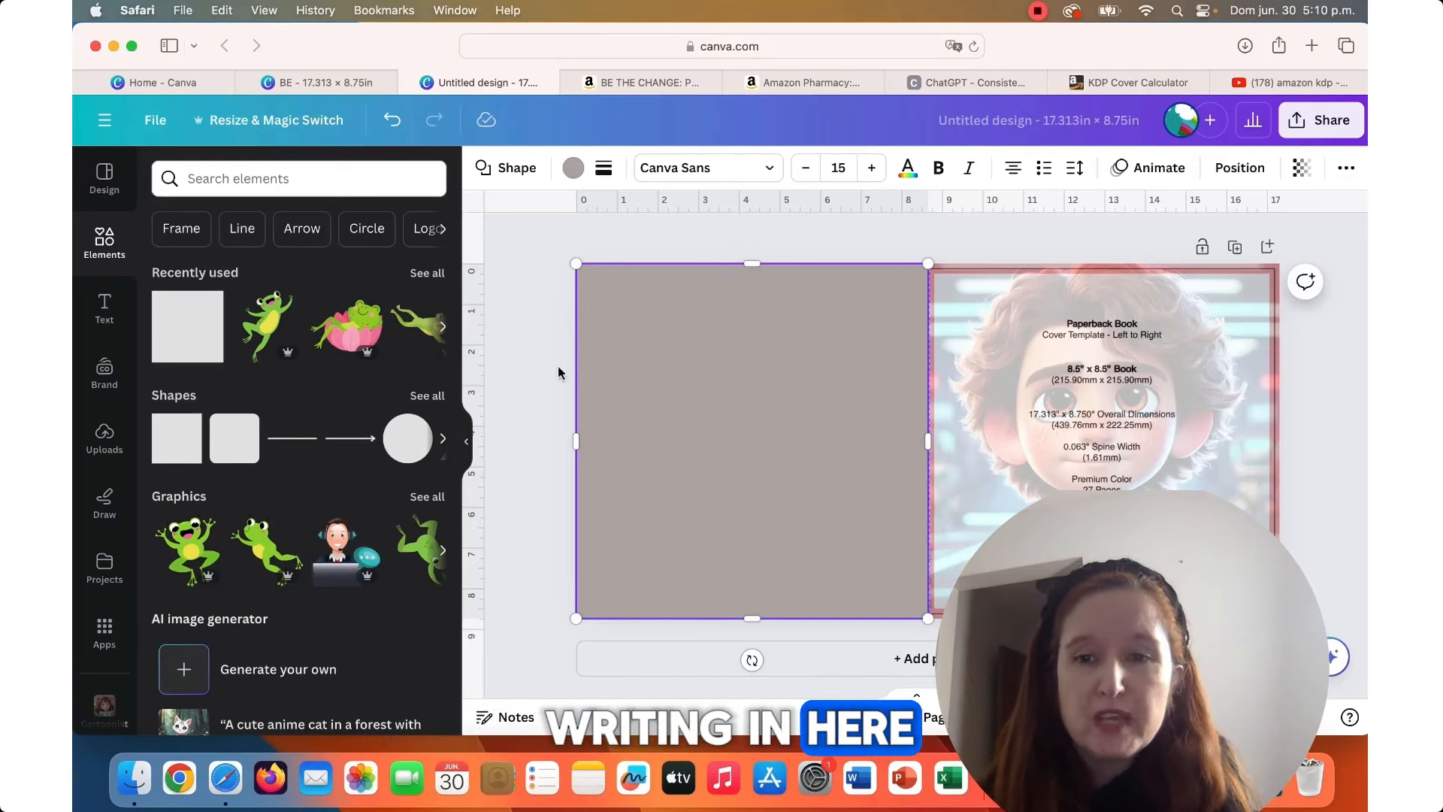
pyautogui.click(701, 368)
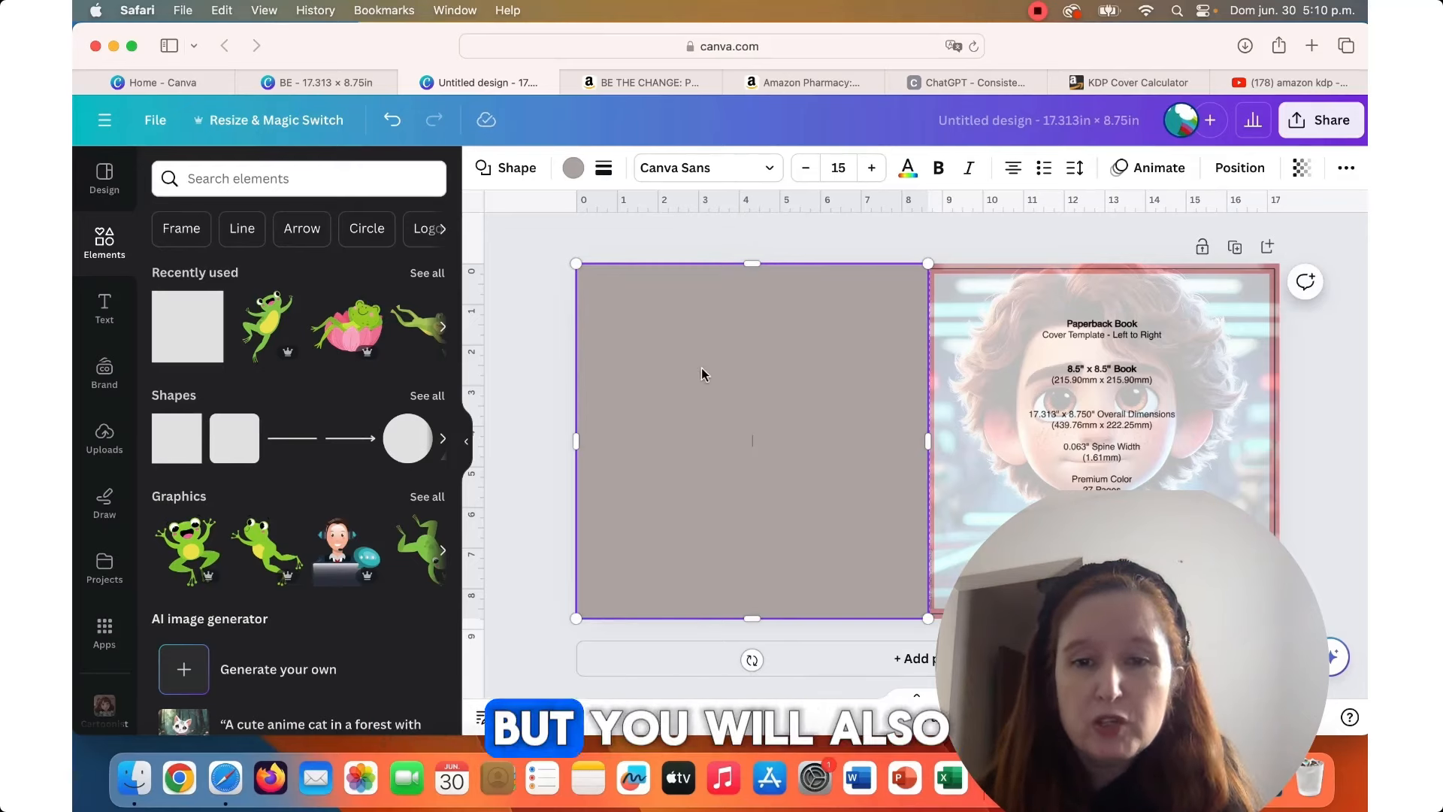
pyautogui.click(1298, 168)
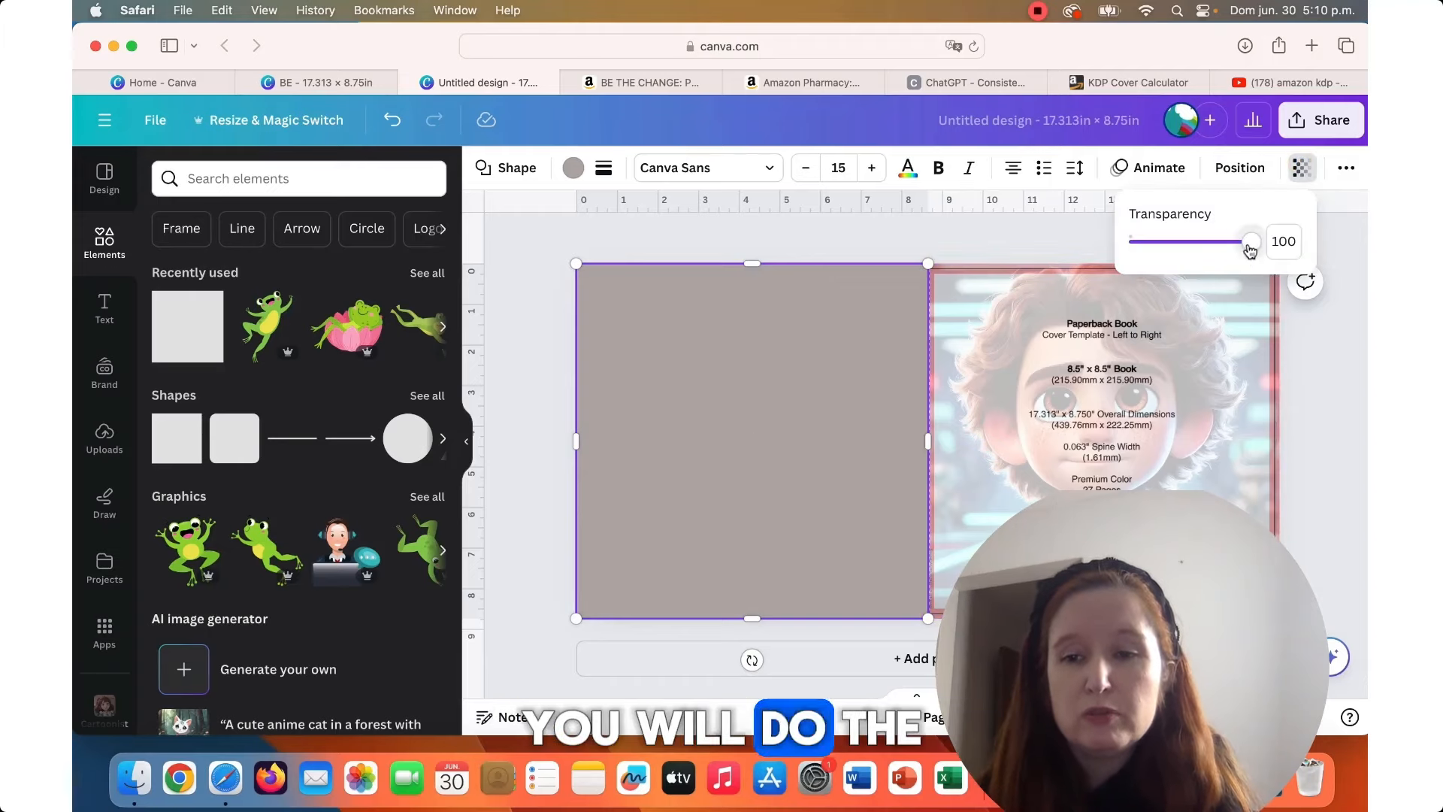
pyautogui.moveTo(1250, 250); pyautogui.dragTo(1214, 258)
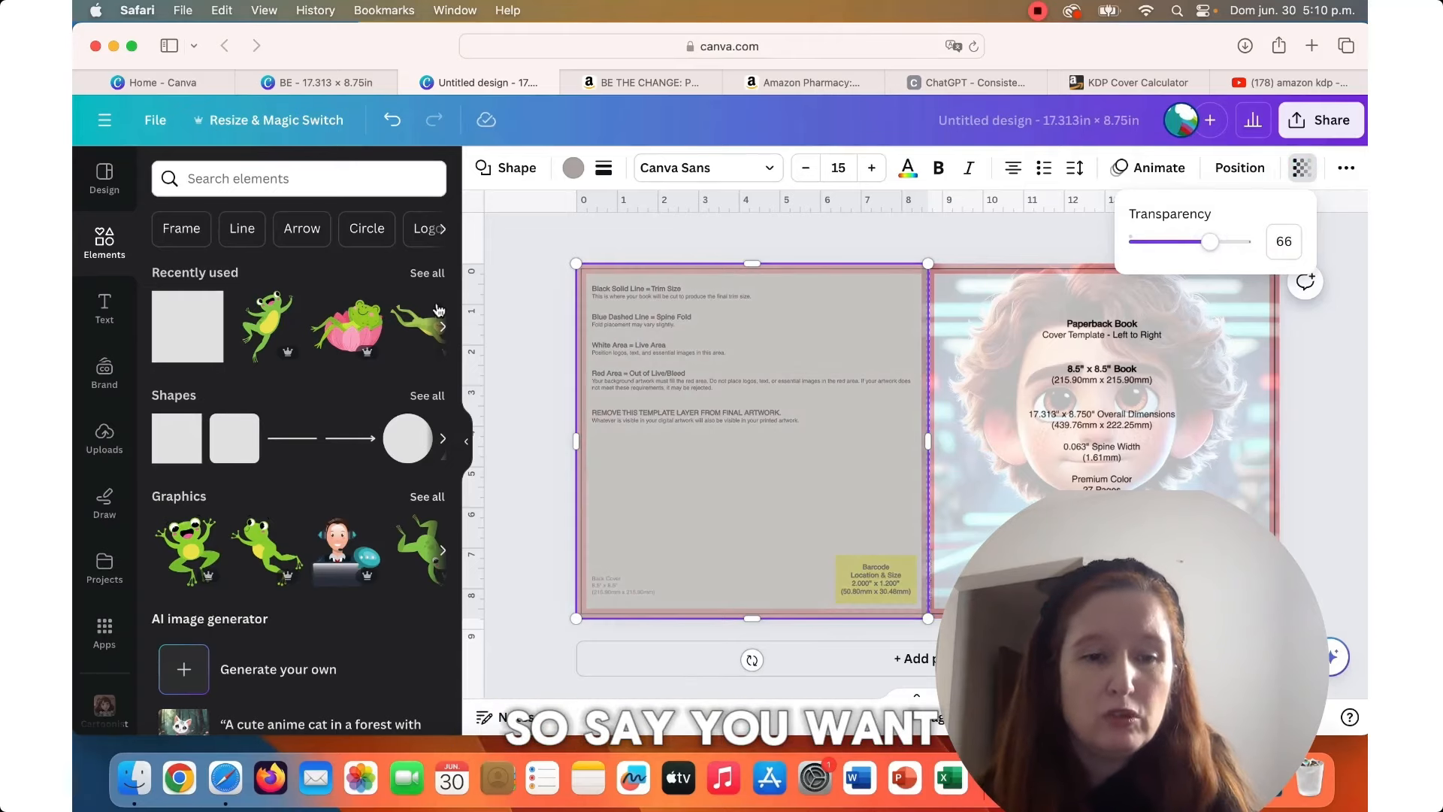
# Search the elements for "alien", add the green thumbs-up alien graphic, and shrink it on the lower middle of the back cover.
pyautogui.click(303, 177)
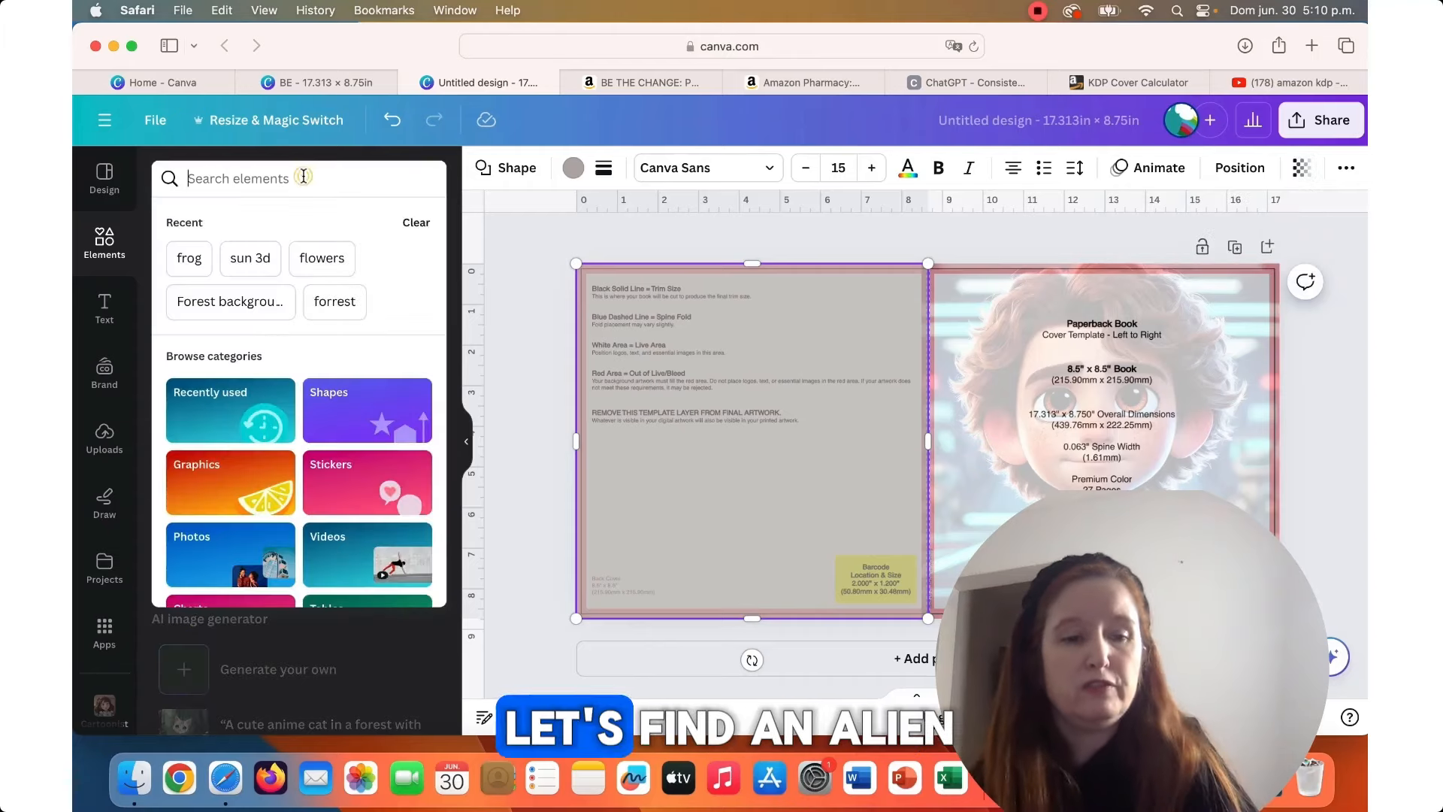
pyautogui.write('alien')
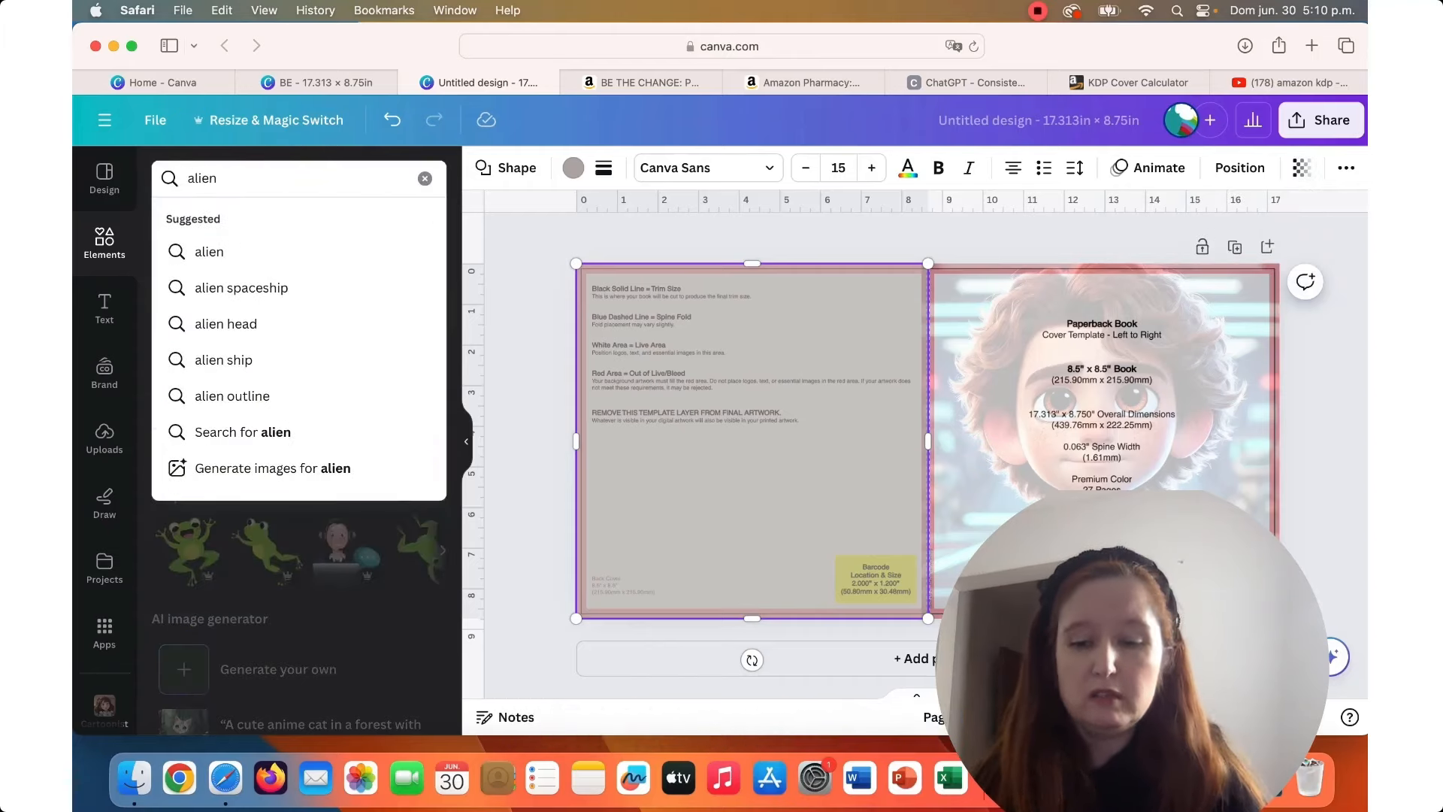
pyautogui.press('Return')
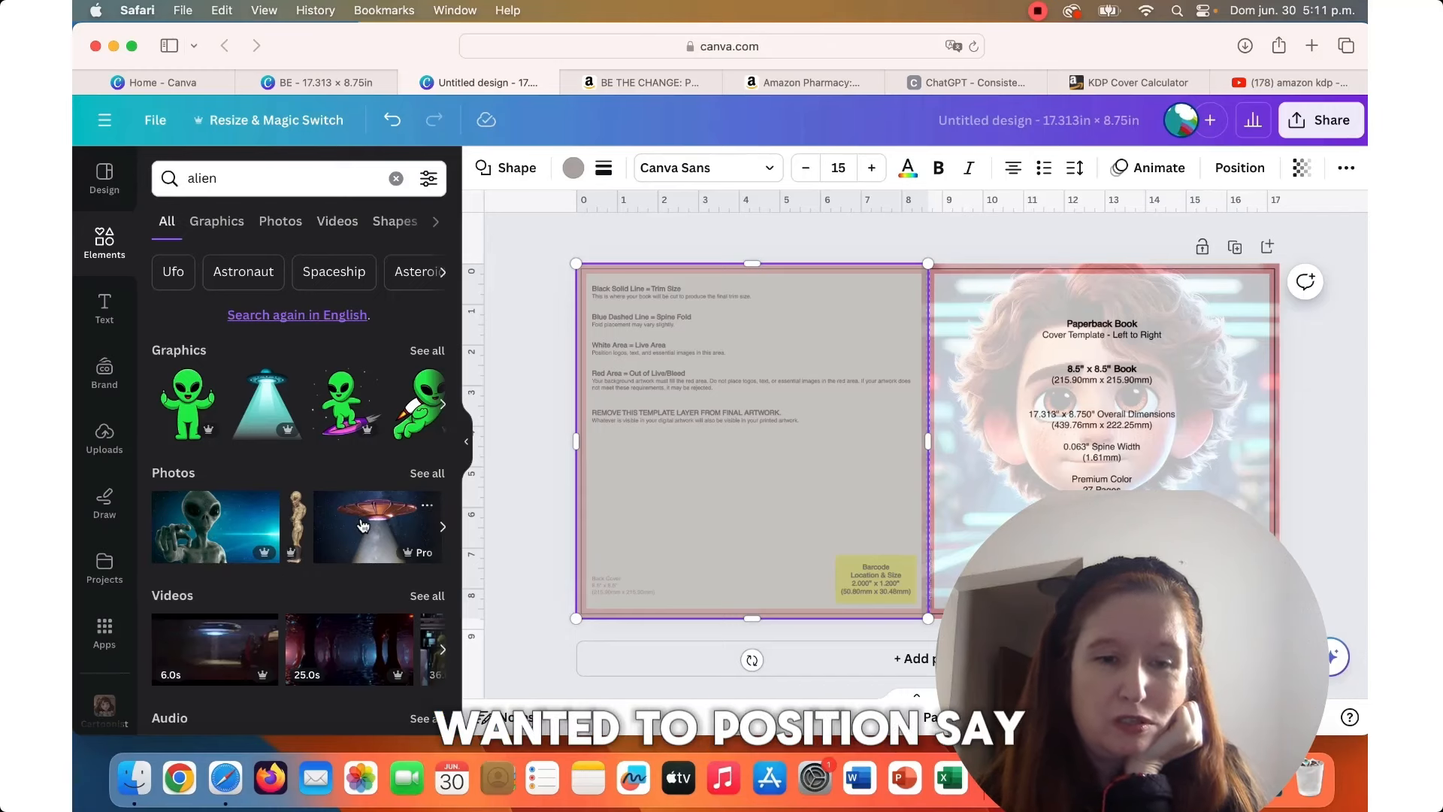
pyautogui.click(202, 408)
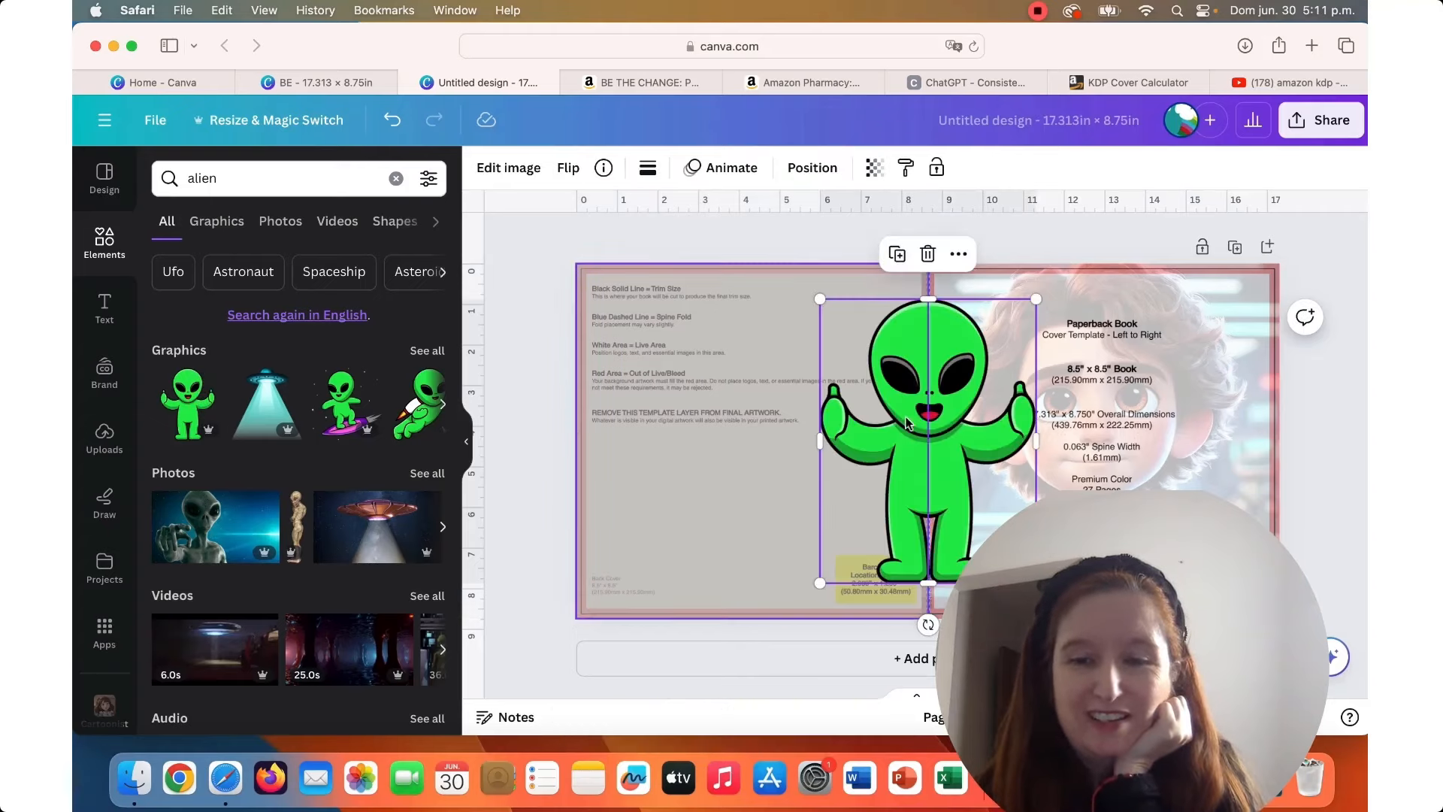
pyautogui.moveTo(866, 429); pyautogui.dragTo(688, 415)
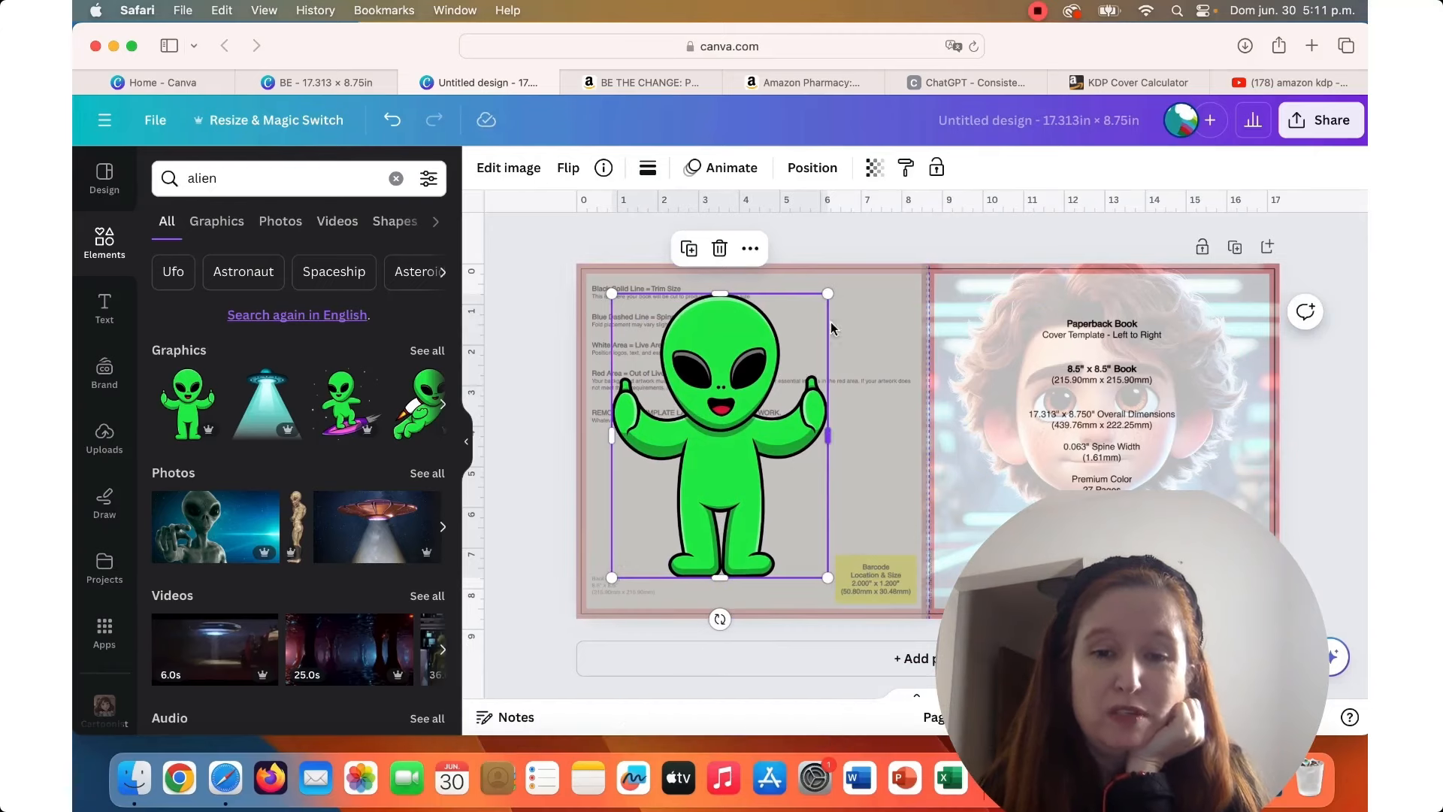
pyautogui.moveTo(828, 297); pyautogui.dragTo(759, 492)
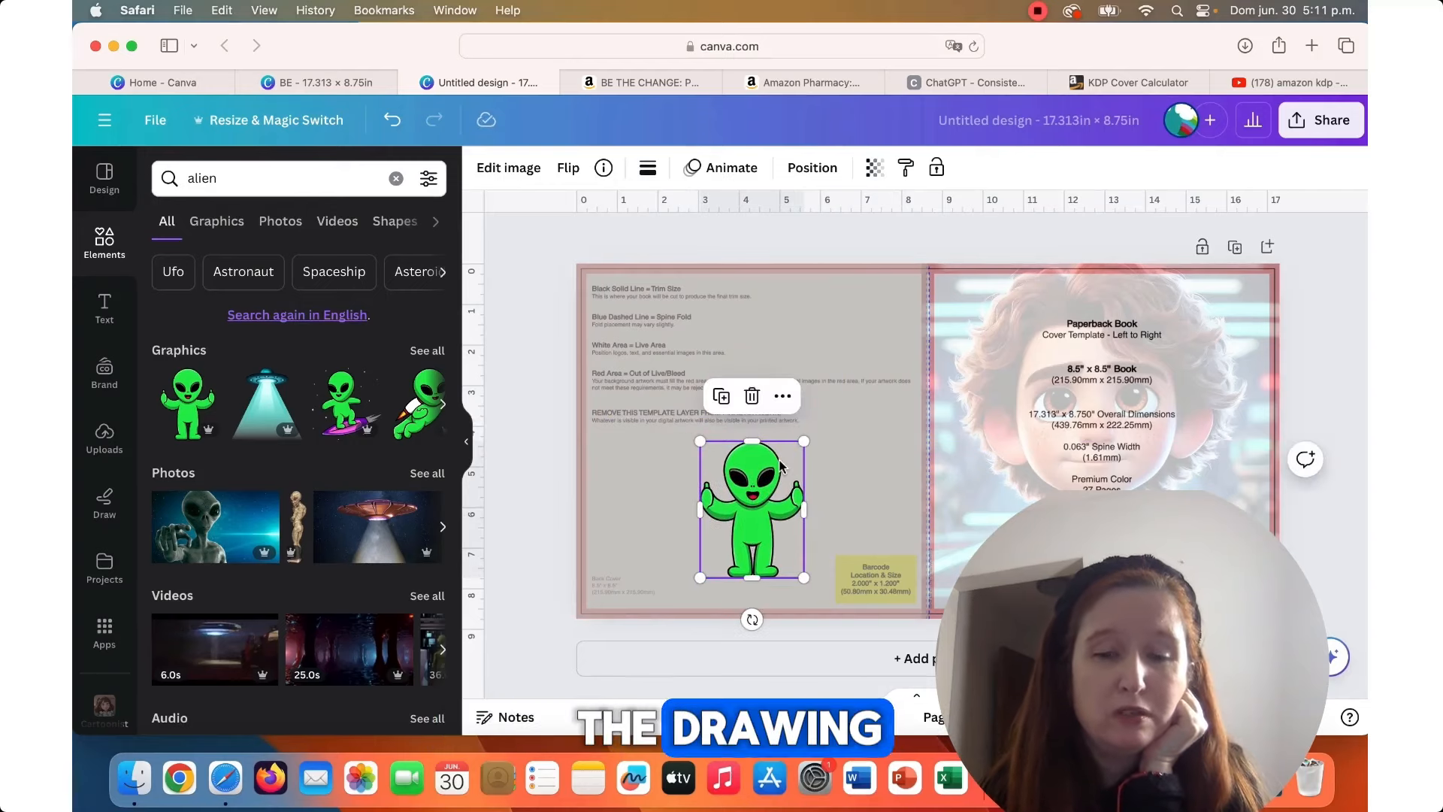
# Add a subheading near the top of the back cover, above the alien, and replace its text with "bkla bnla balaakklkkll".
pyautogui.click(104, 306)
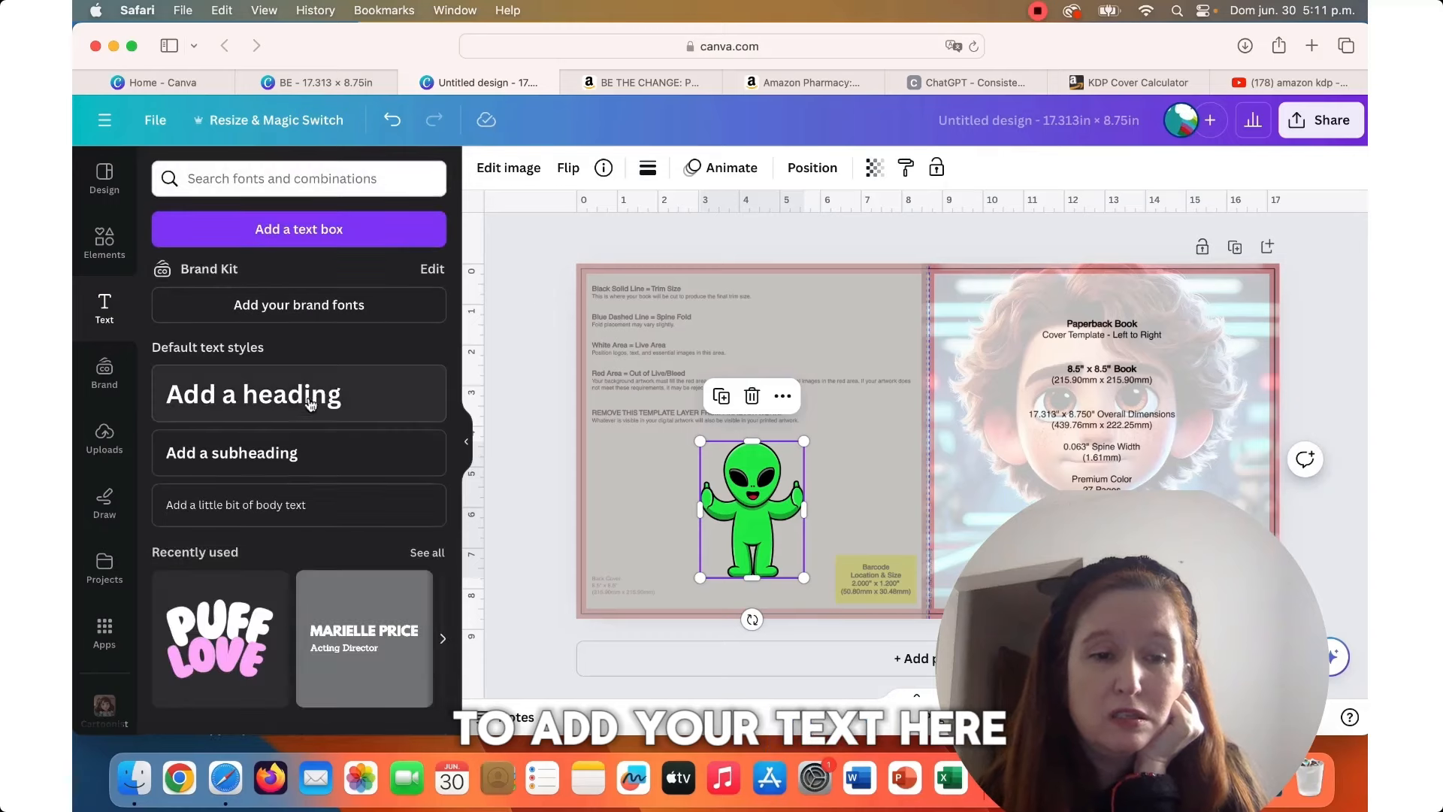
pyautogui.click(280, 448)
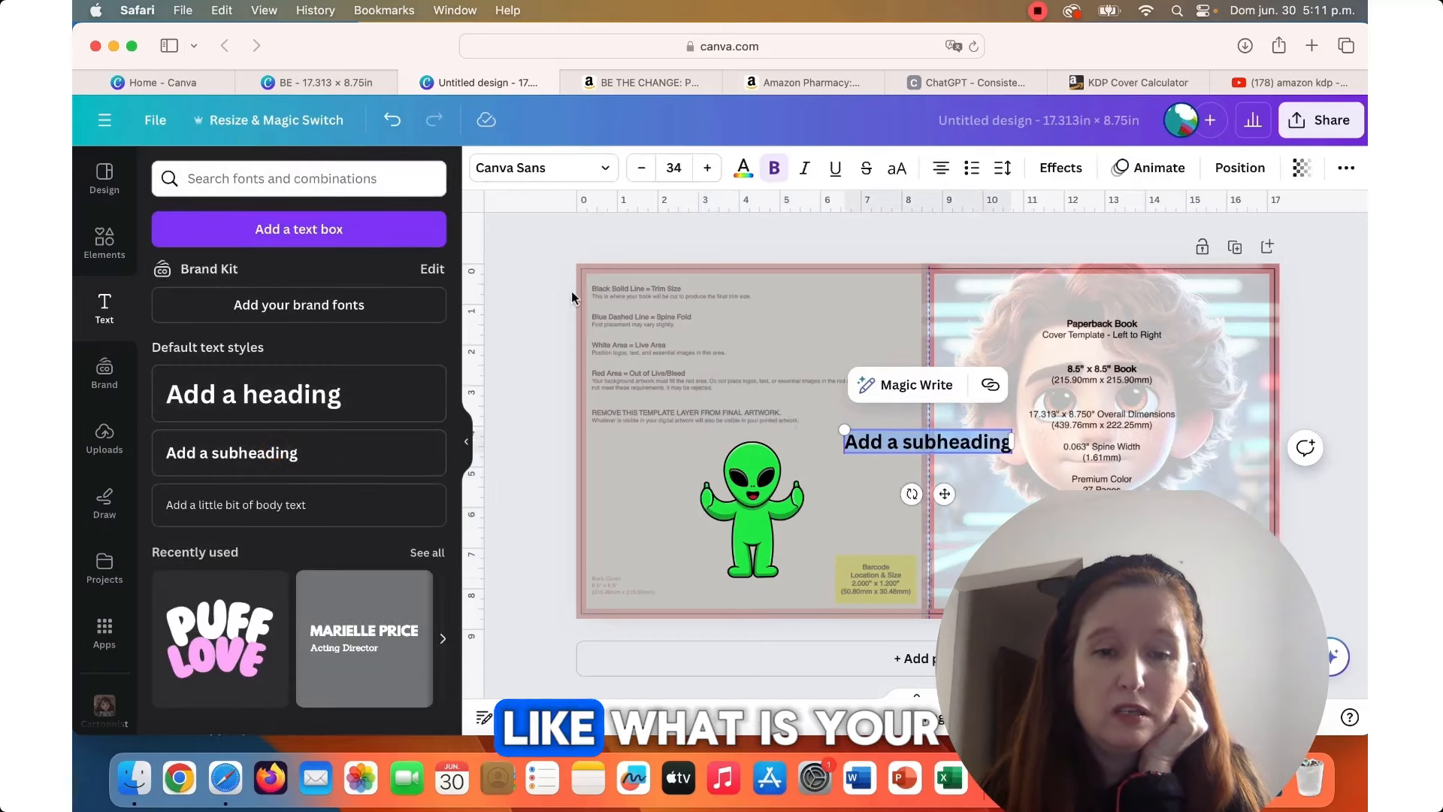
pyautogui.click(313, 453)
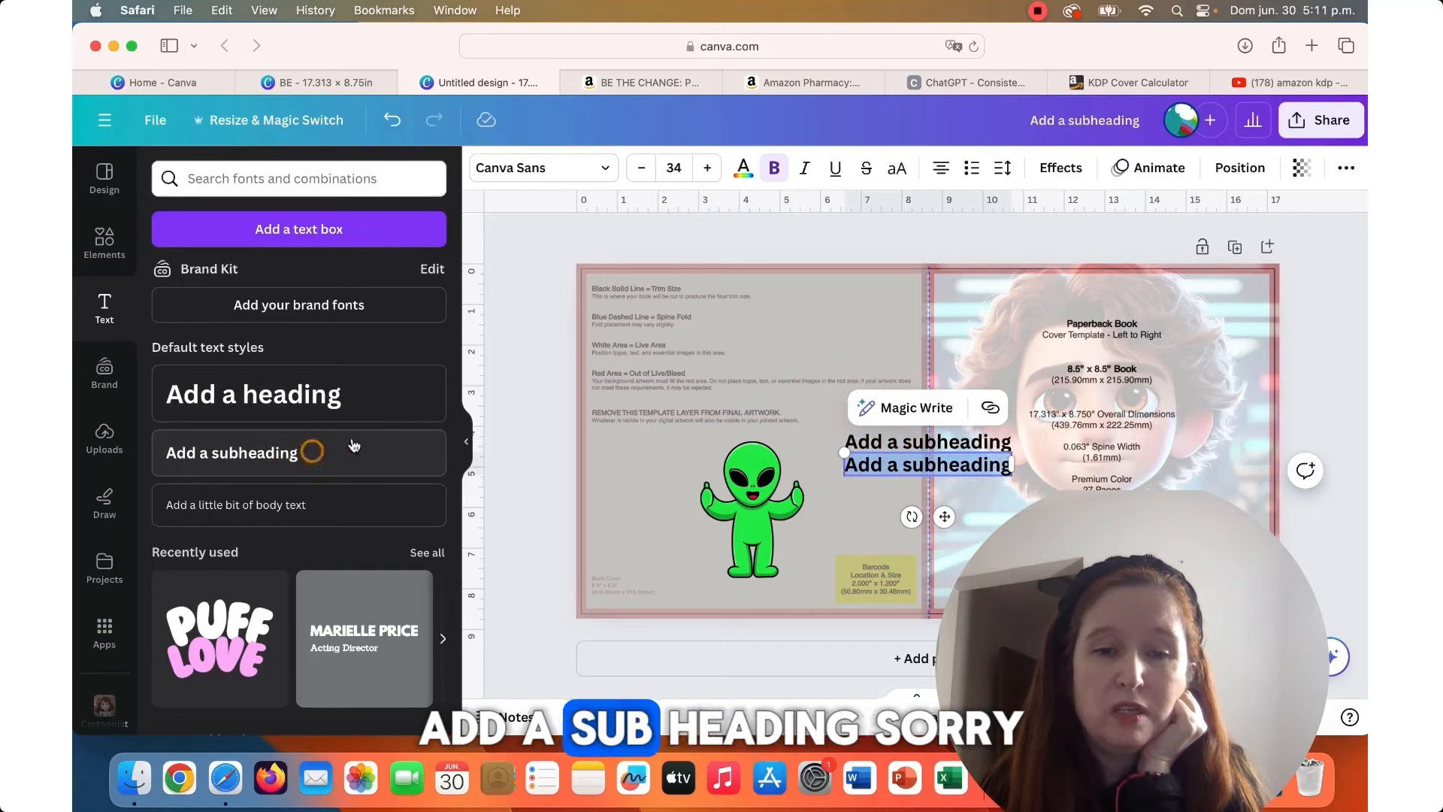
pyautogui.click(912, 436)
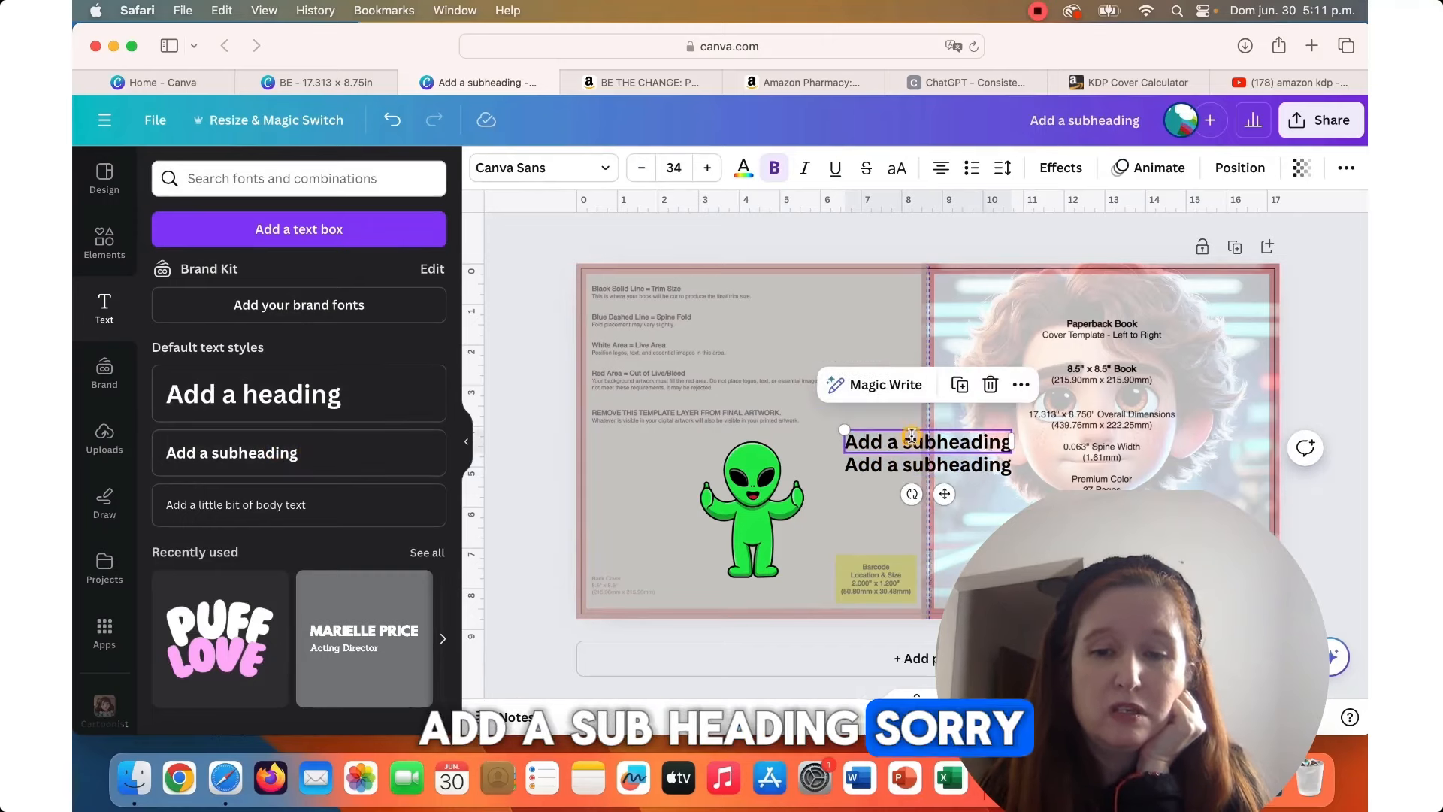
pyautogui.click(882, 465)
pyautogui.moveTo(734, 385); pyautogui.dragTo(697, 308)
pyautogui.tripleClick(697, 309)
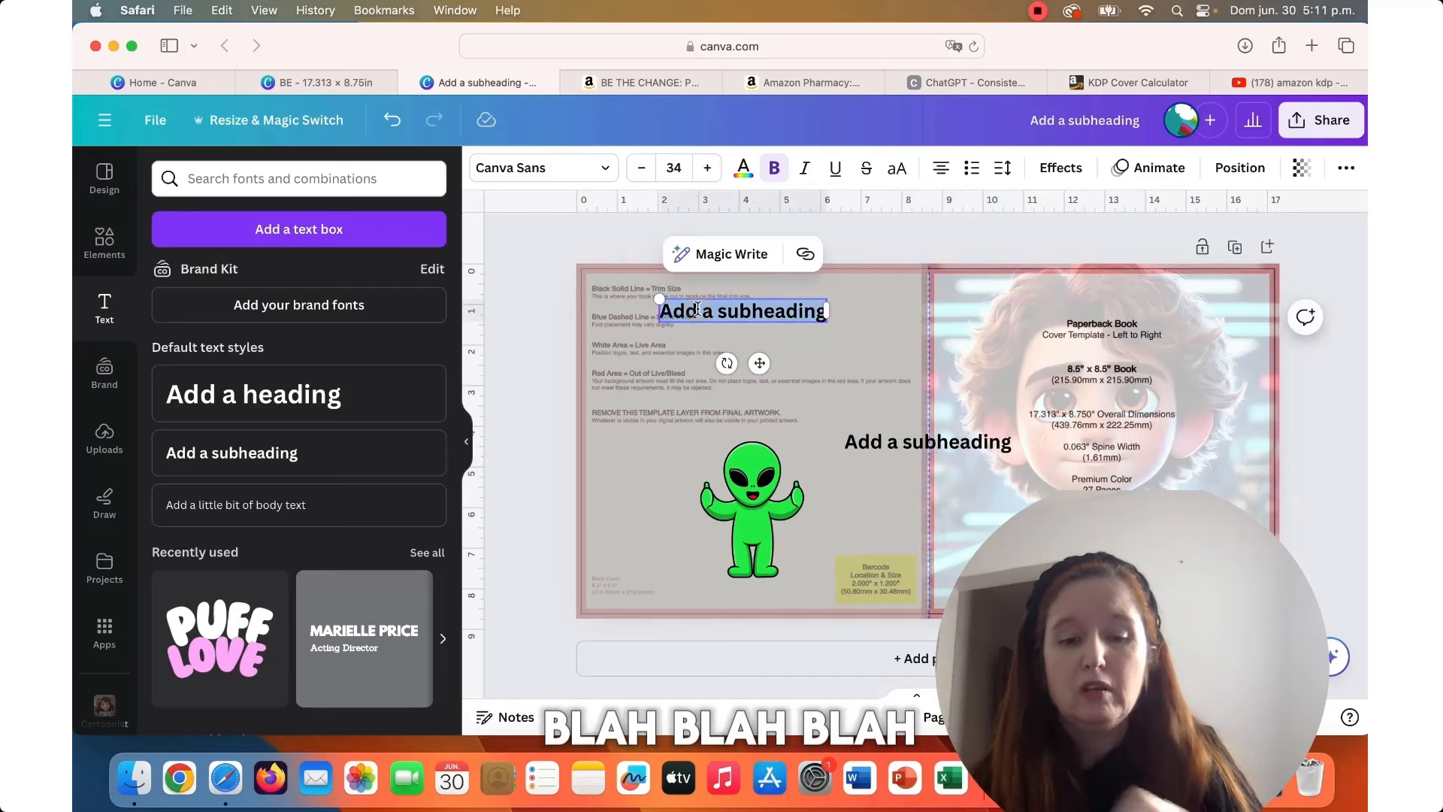
pyautogui.write('bkla bnl')
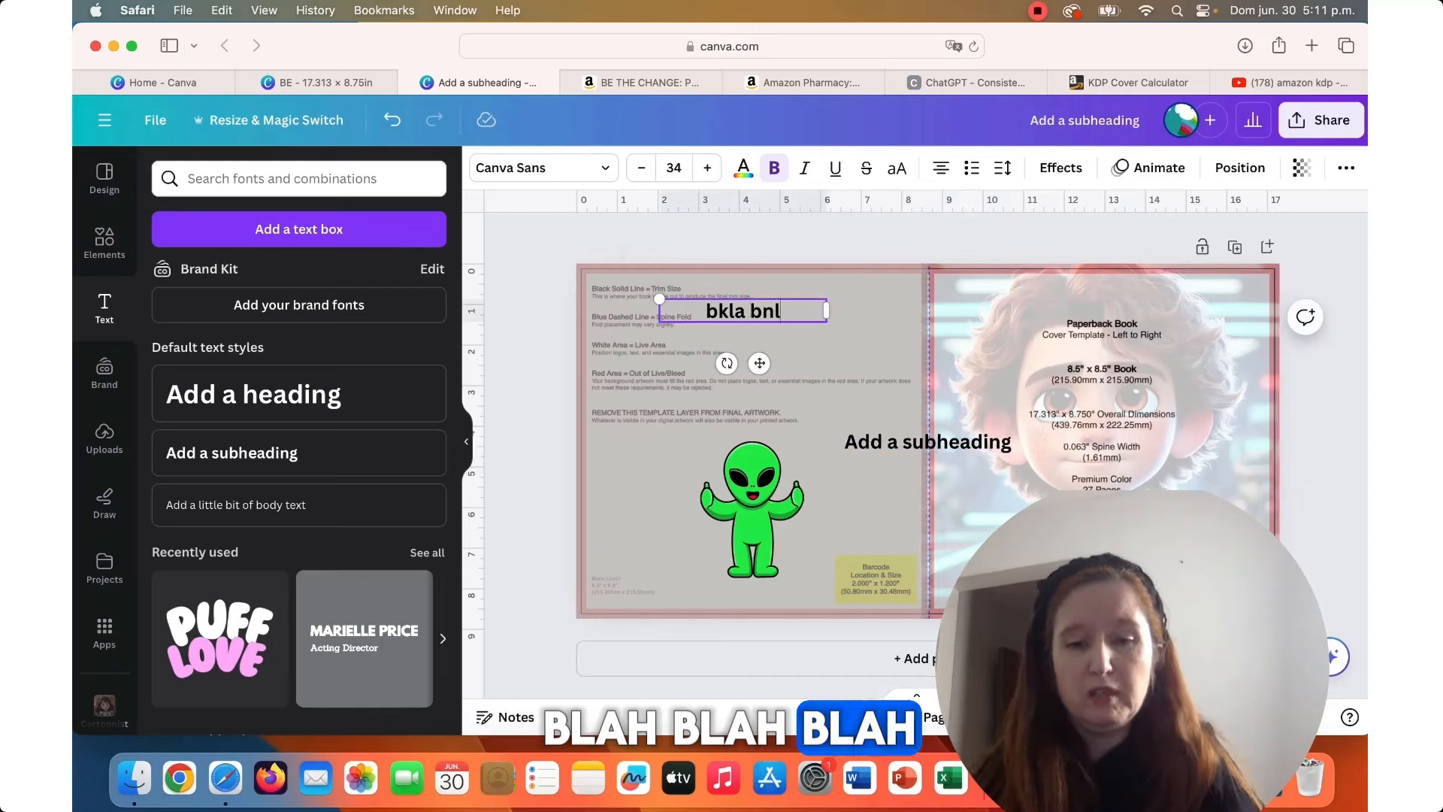
pyautogui.write('a balaakklkkll')
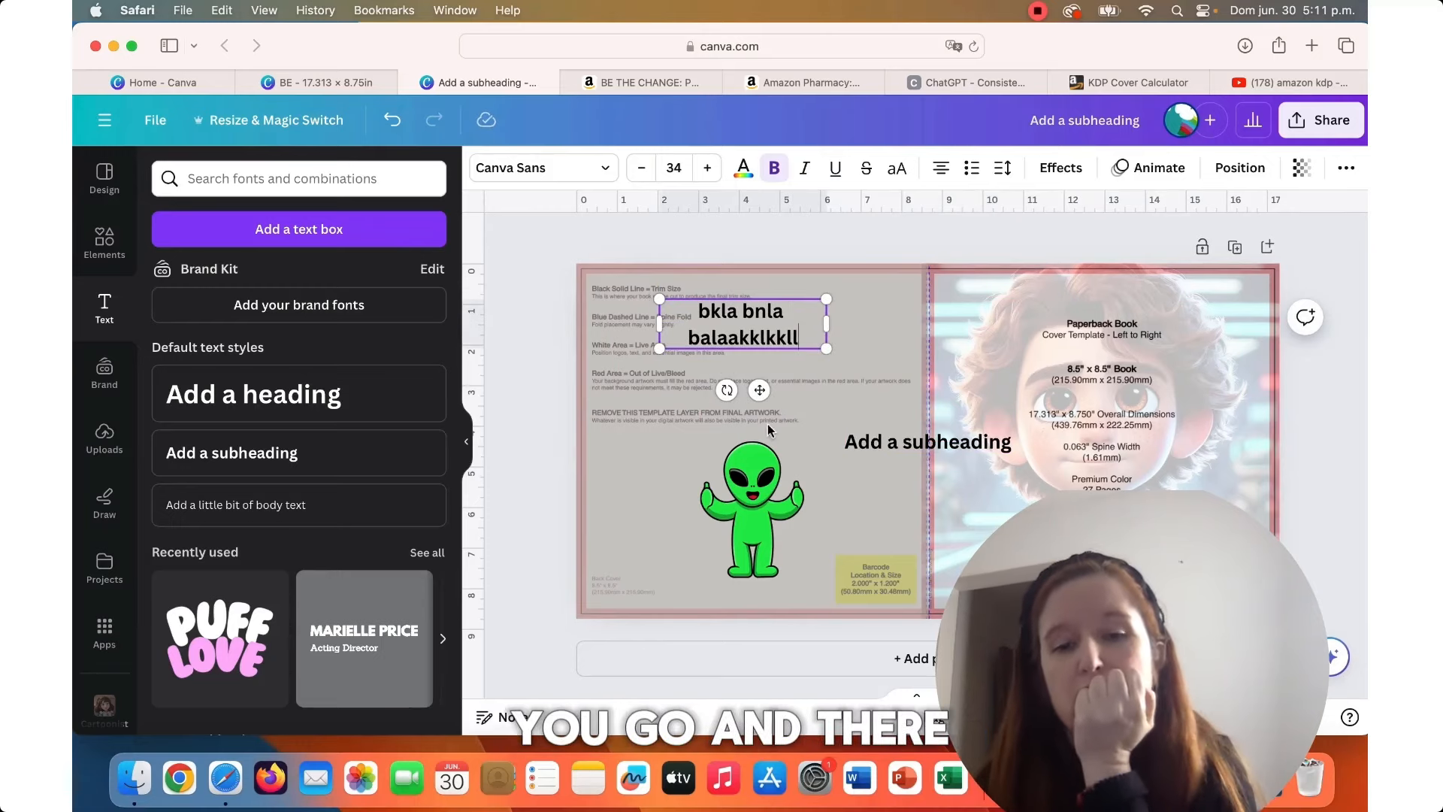
# Delete the spare placeholder subheading lying across the spine.
pyautogui.click(1058, 342)
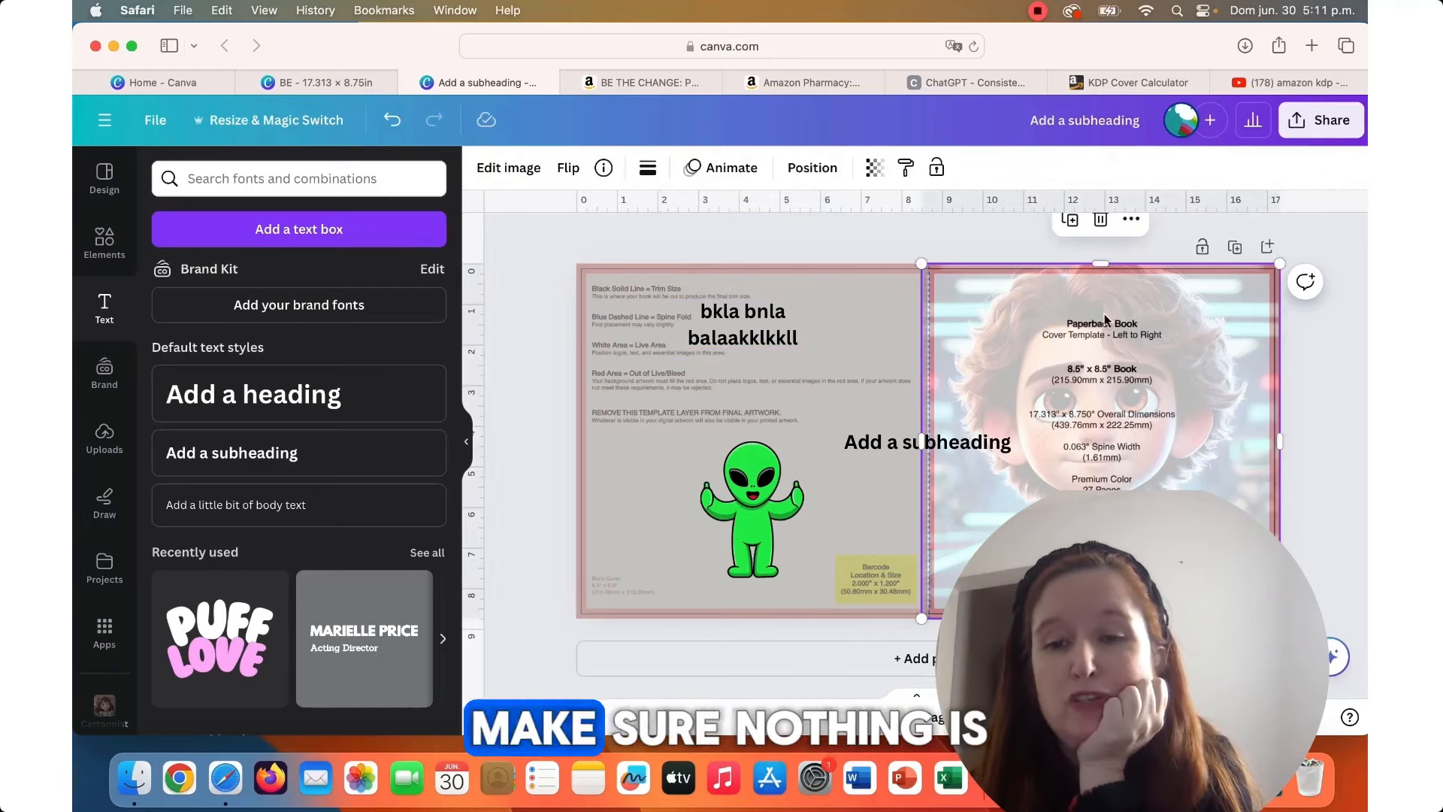
pyautogui.click(1006, 440)
pyautogui.press('Delete')
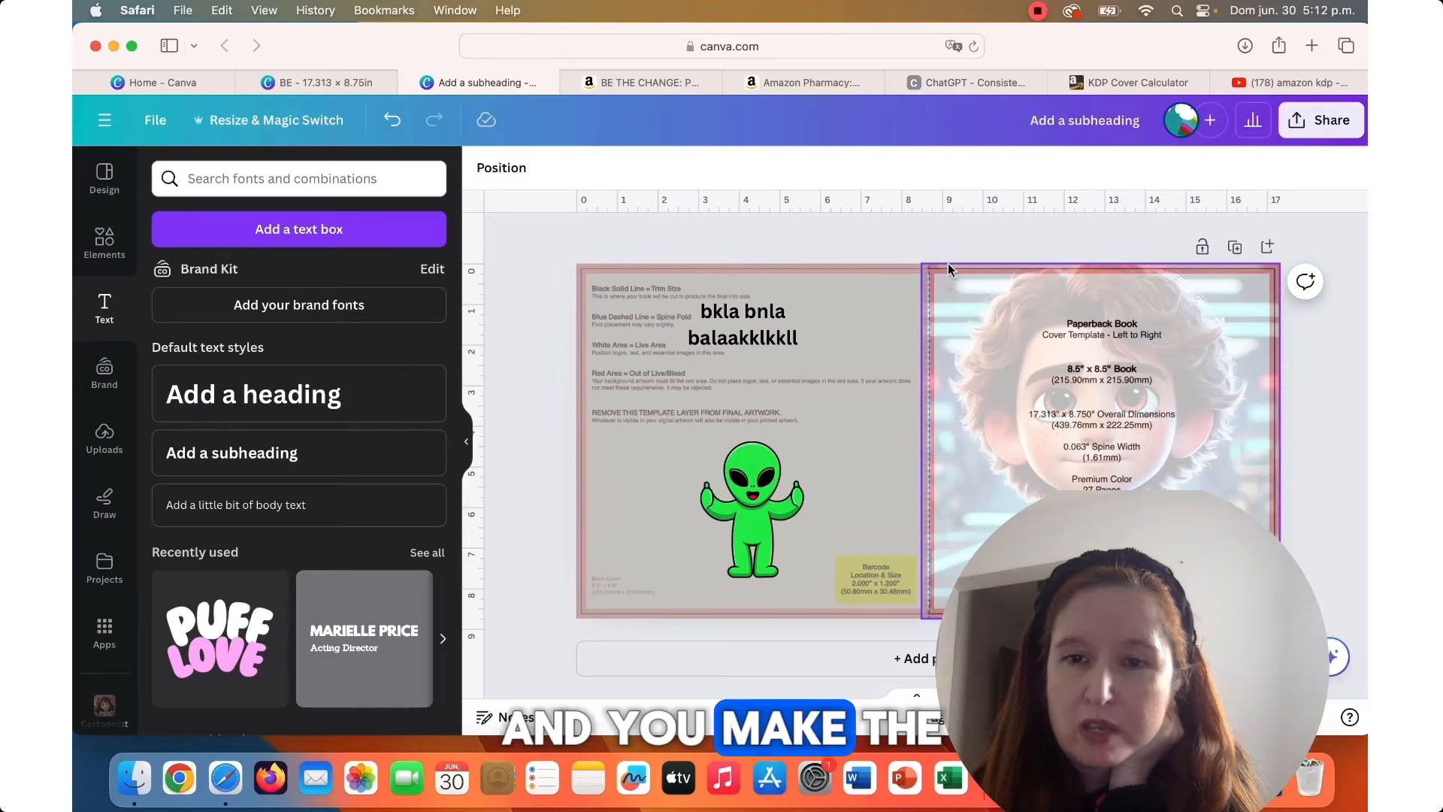
# Set the transparency of both the back cover shape and the front cover image to 100 to hide the template.
pyautogui.click(873, 353)
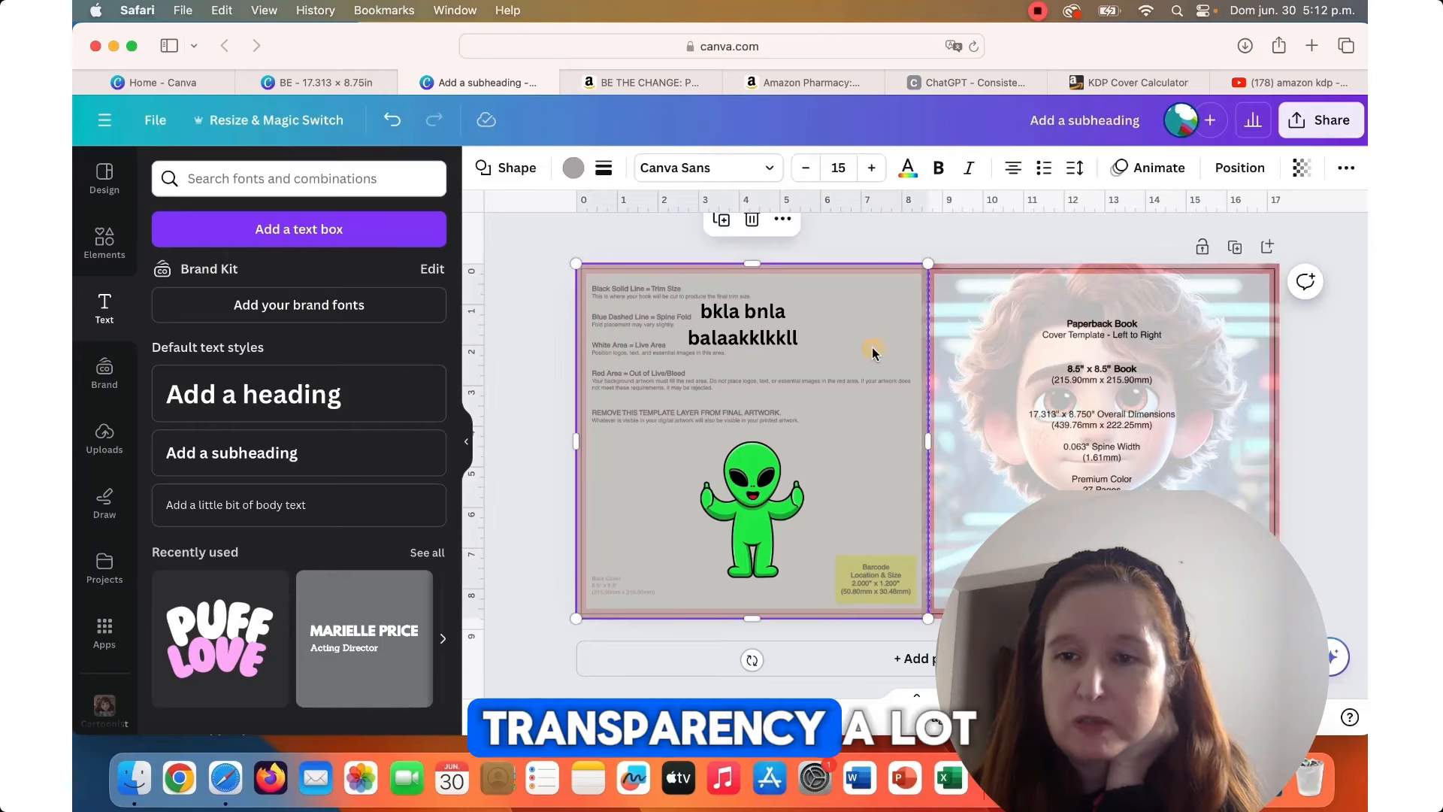
pyautogui.click(1305, 171)
pyautogui.click(1252, 242)
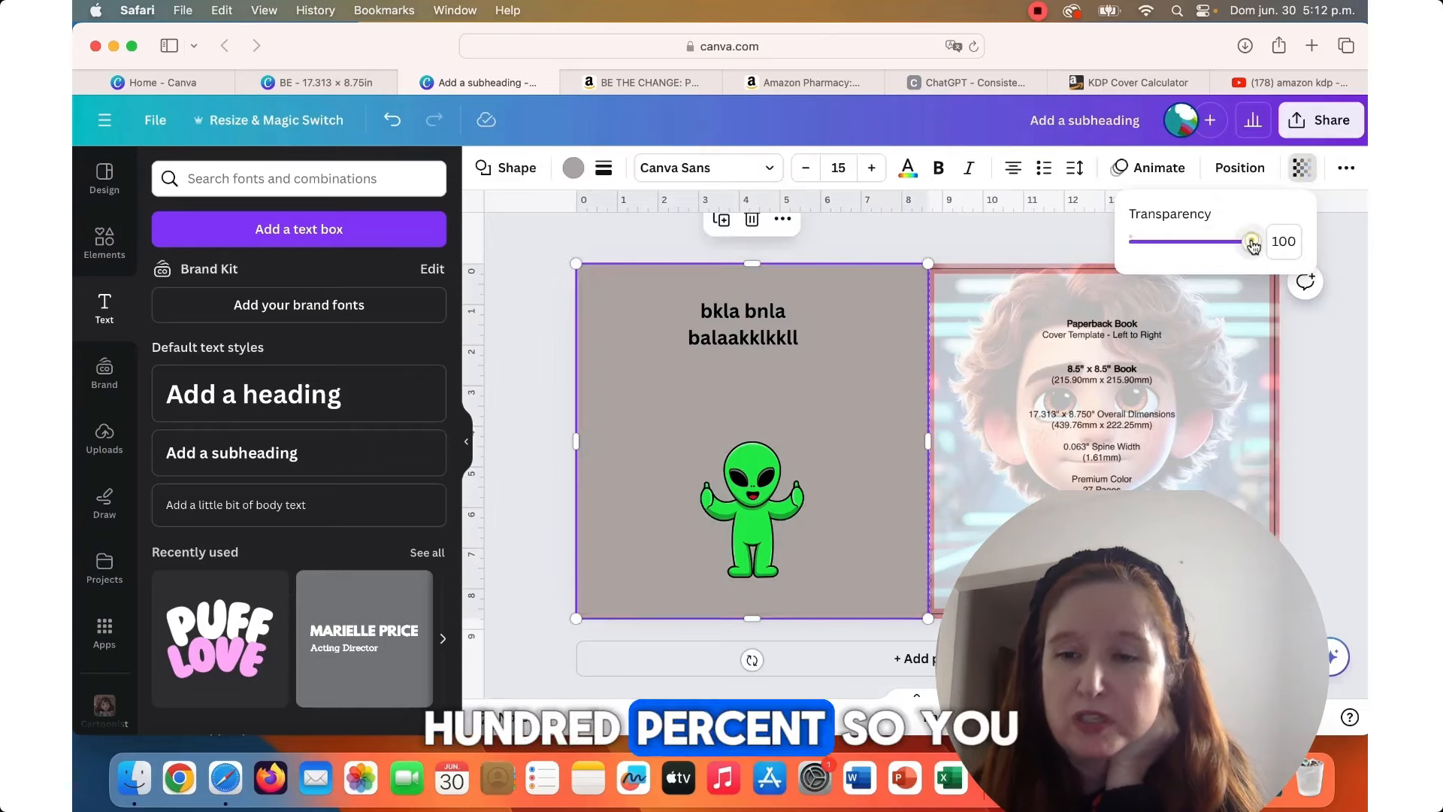
pyautogui.click(1265, 379)
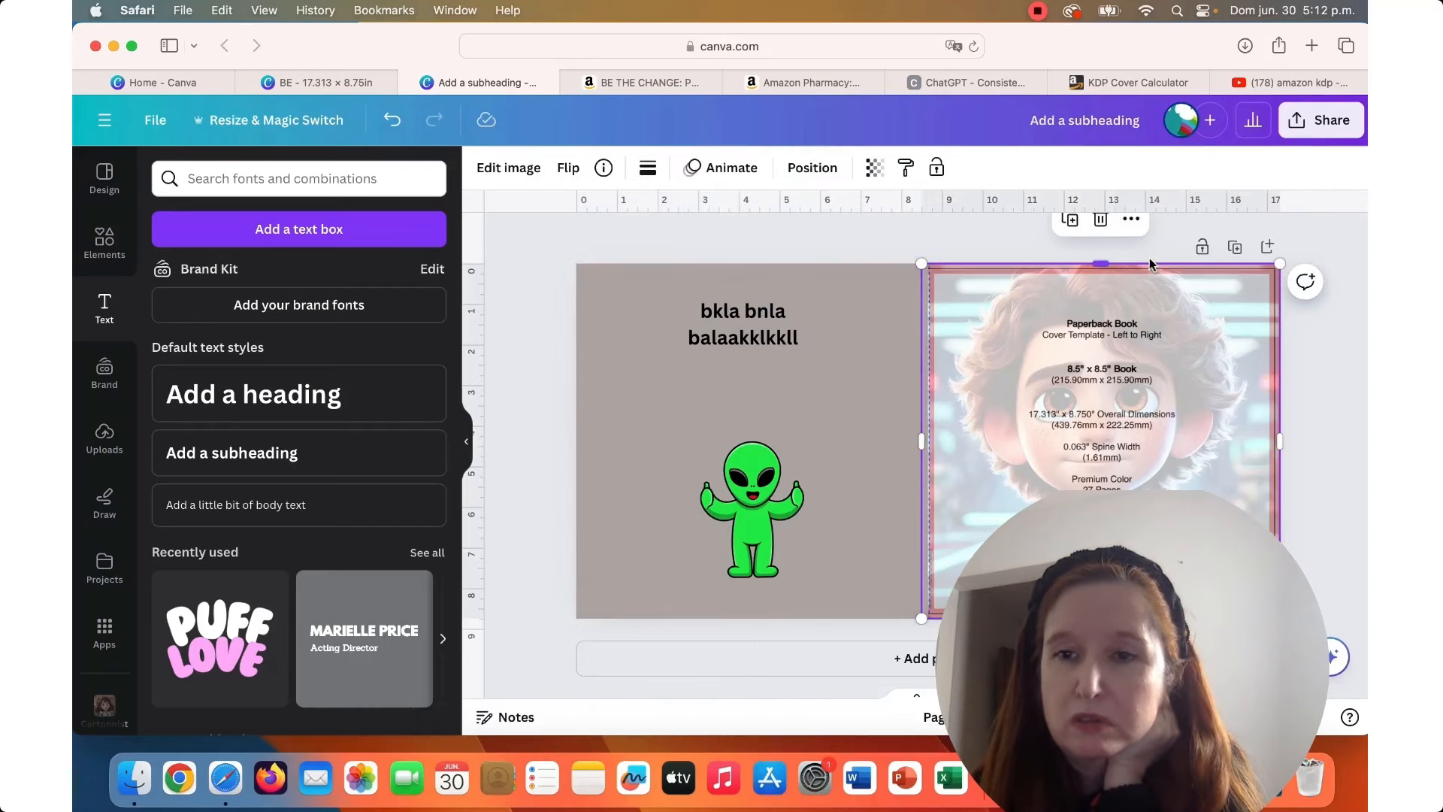
pyautogui.click(877, 168)
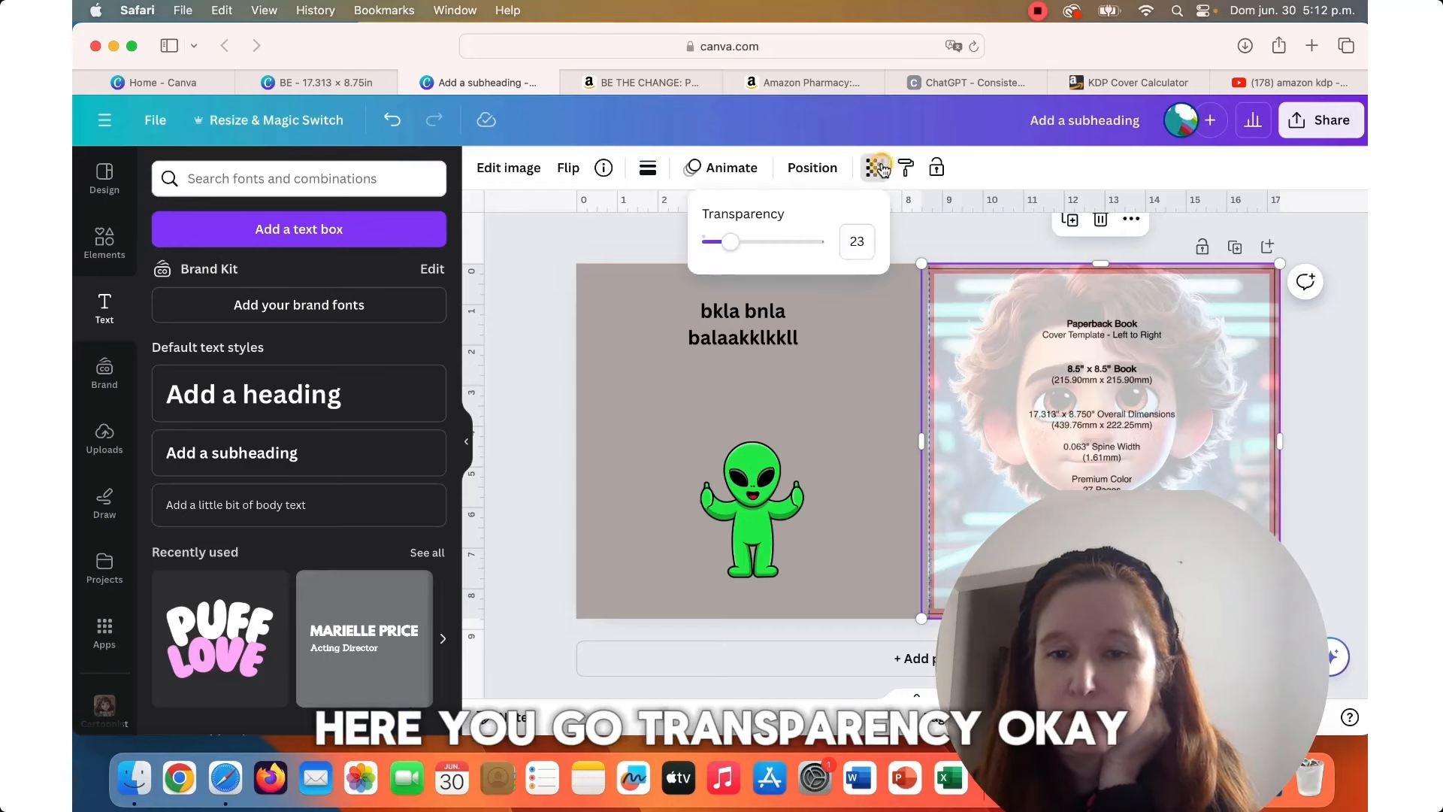
pyautogui.click(824, 242)
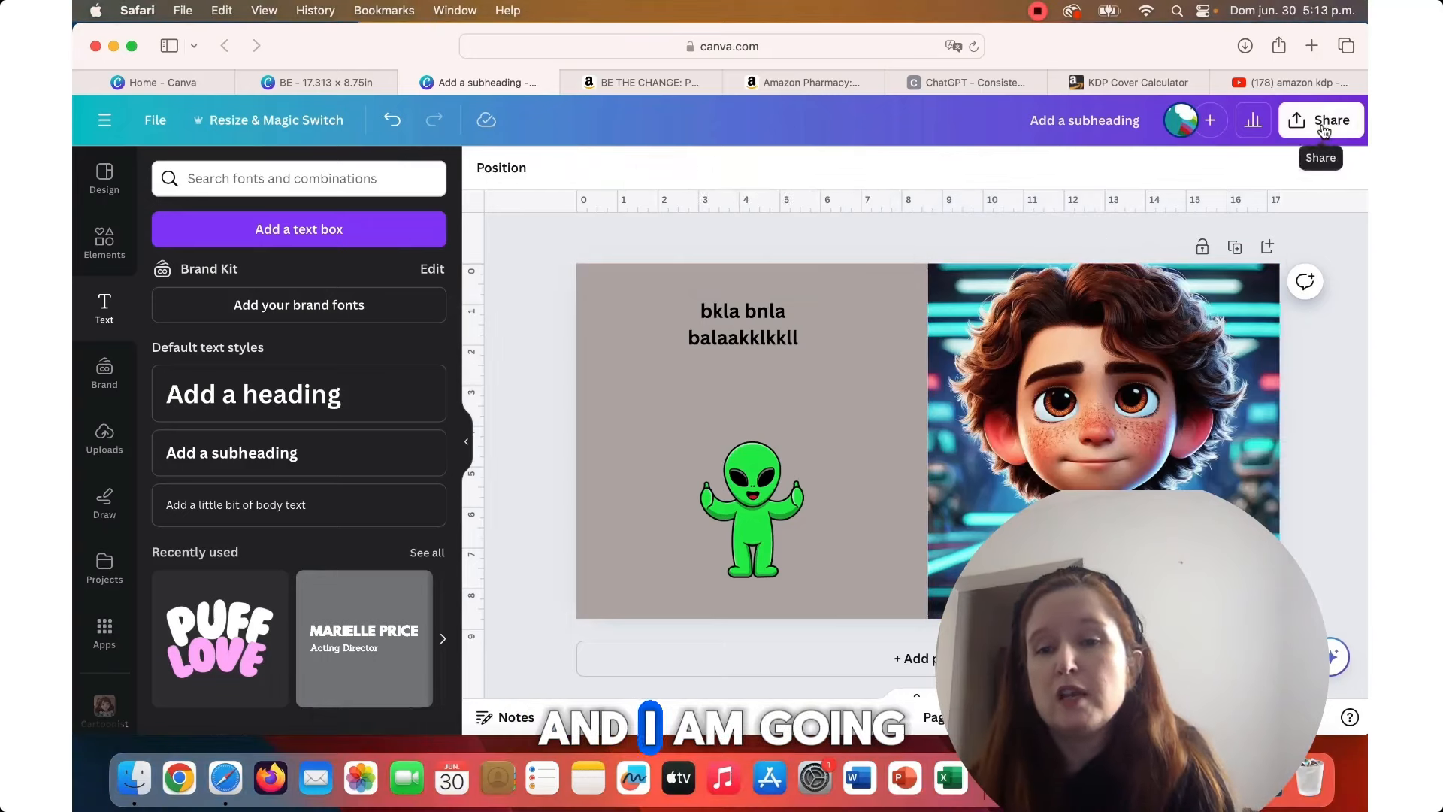
# Set the cover download options to PDF Print with Flatten PDF enabled and the CMYK color profile.
pyautogui.click(1324, 131)
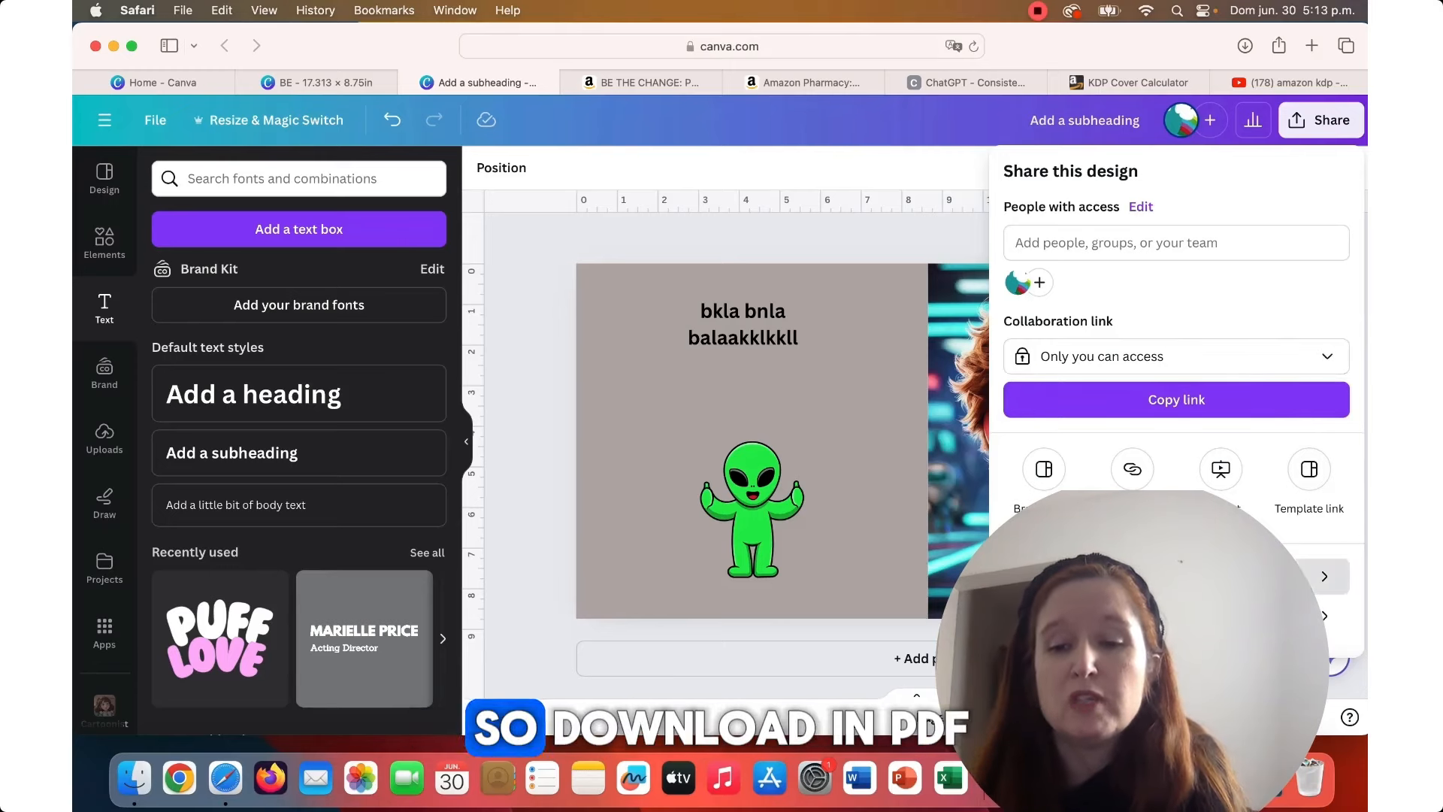
pyautogui.click(1278, 576)
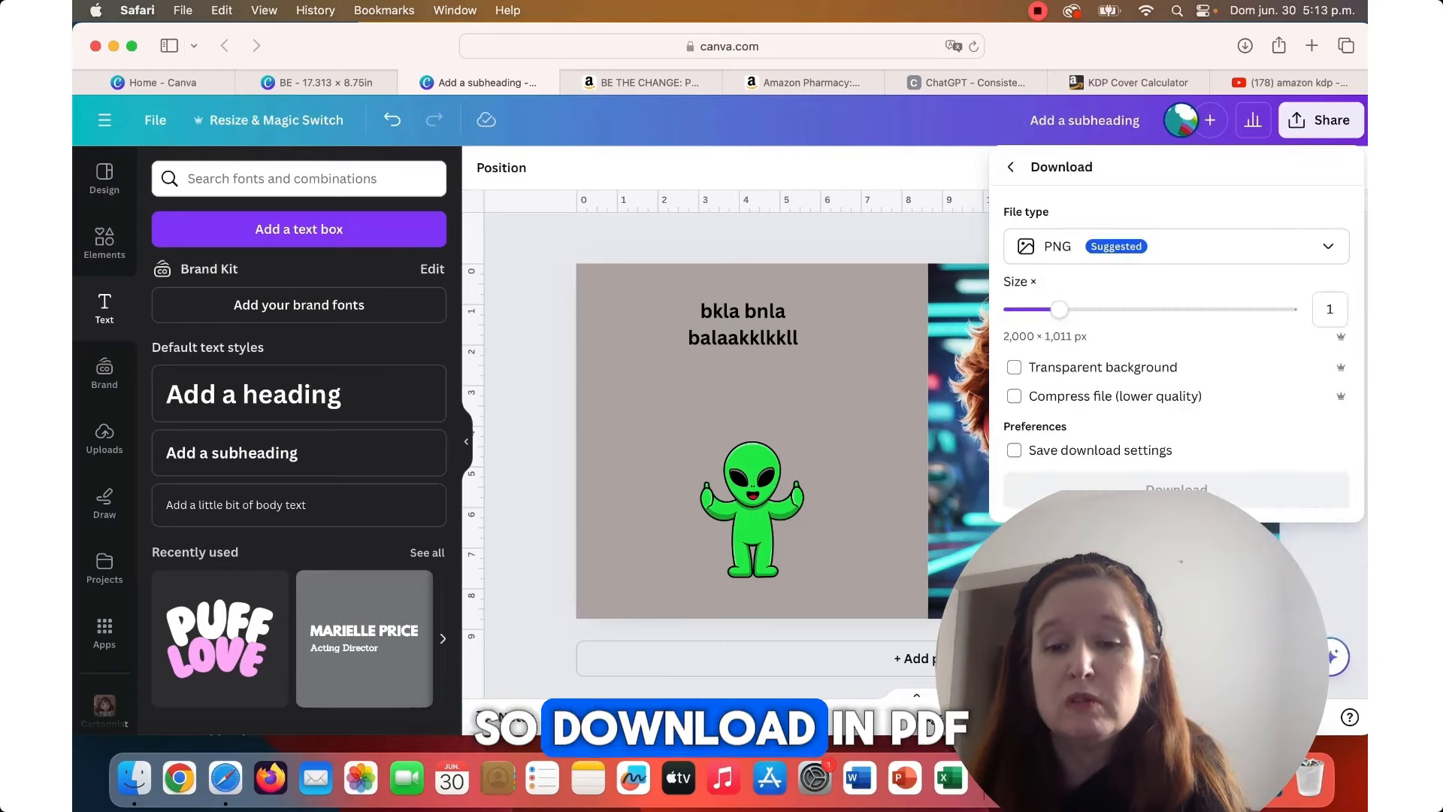
pyautogui.click(1272, 250)
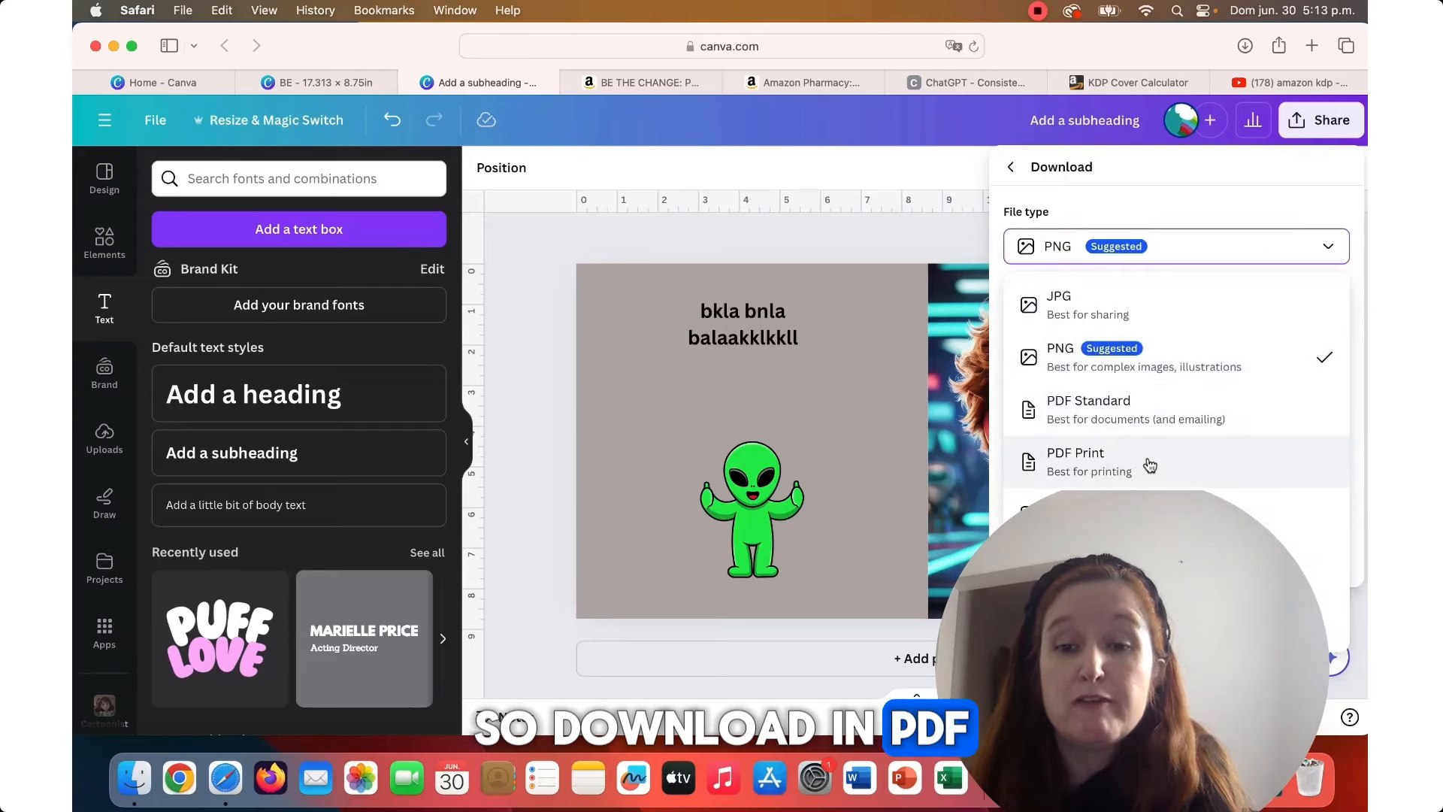
pyautogui.click(1149, 464)
pyautogui.click(1097, 319)
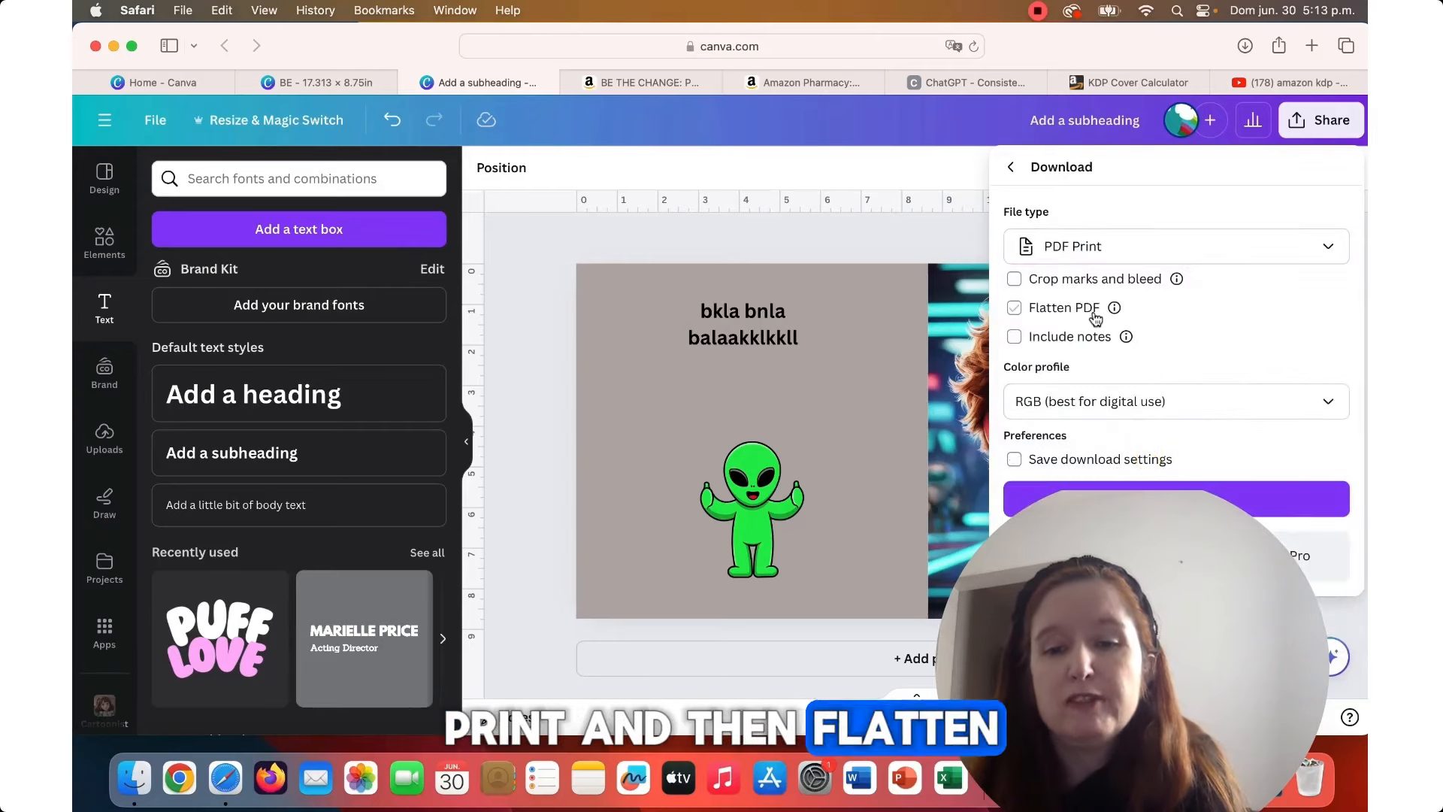
pyautogui.click(1120, 418)
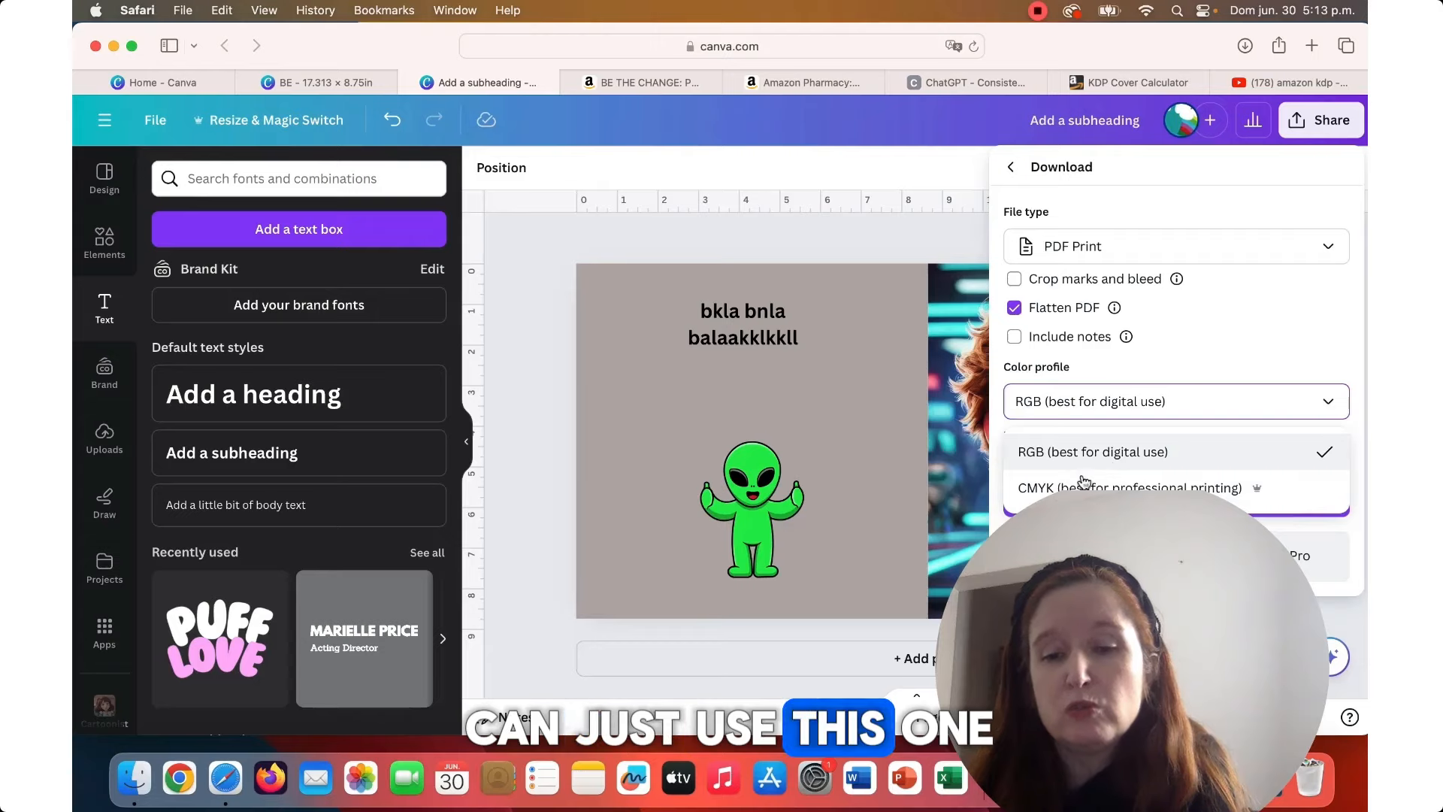
pyautogui.click(1127, 487)
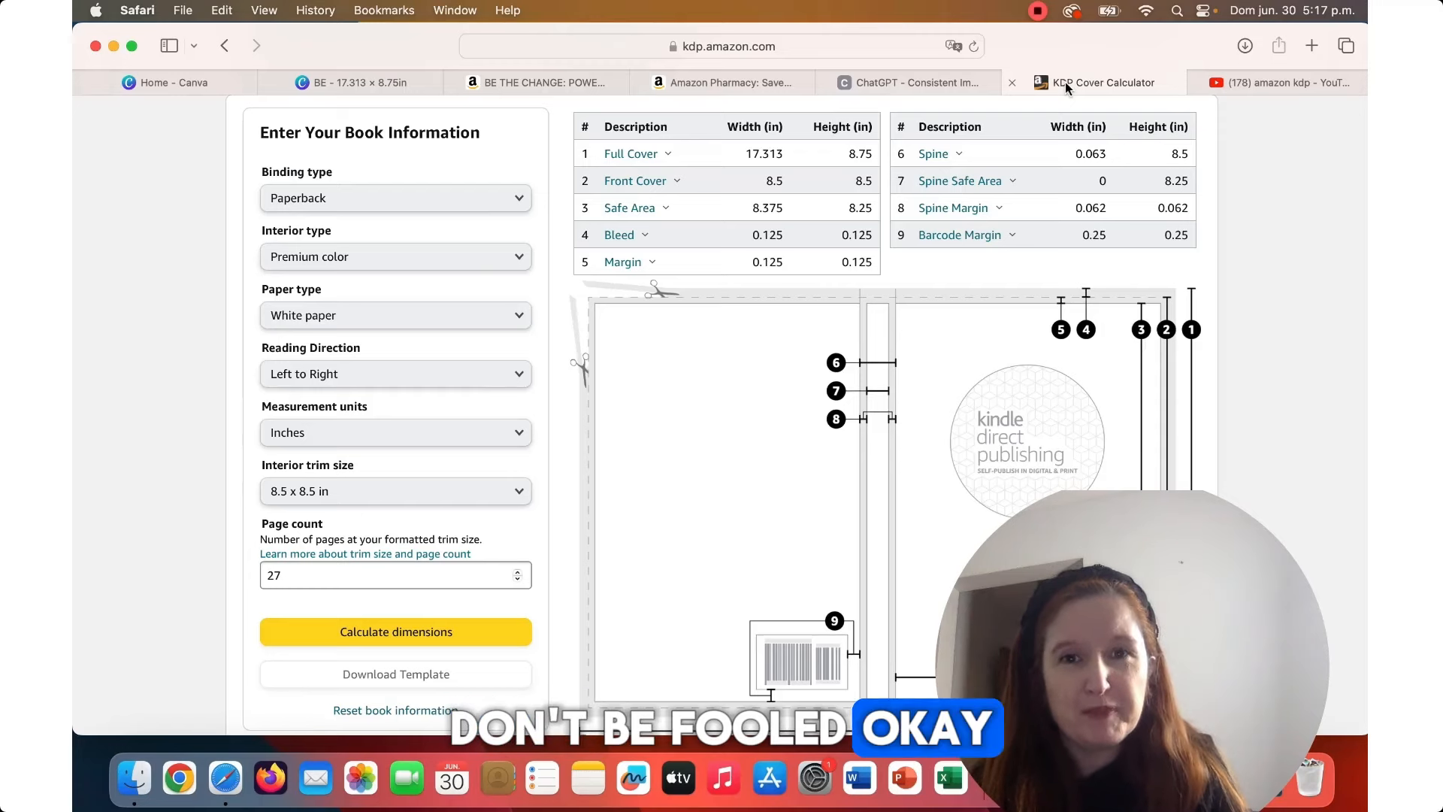
pyautogui.click(1037, 12)
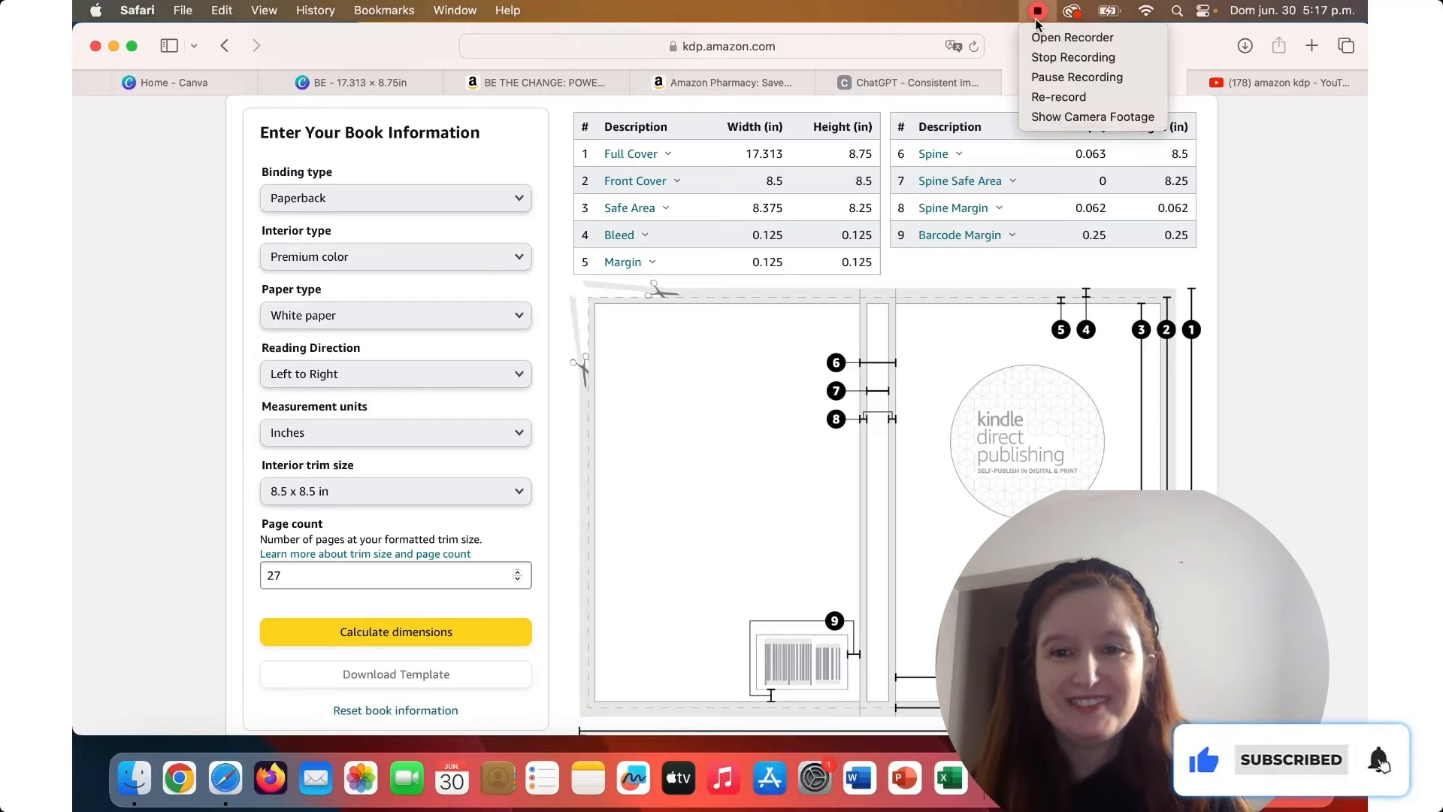
pyautogui.click(1040, 58)
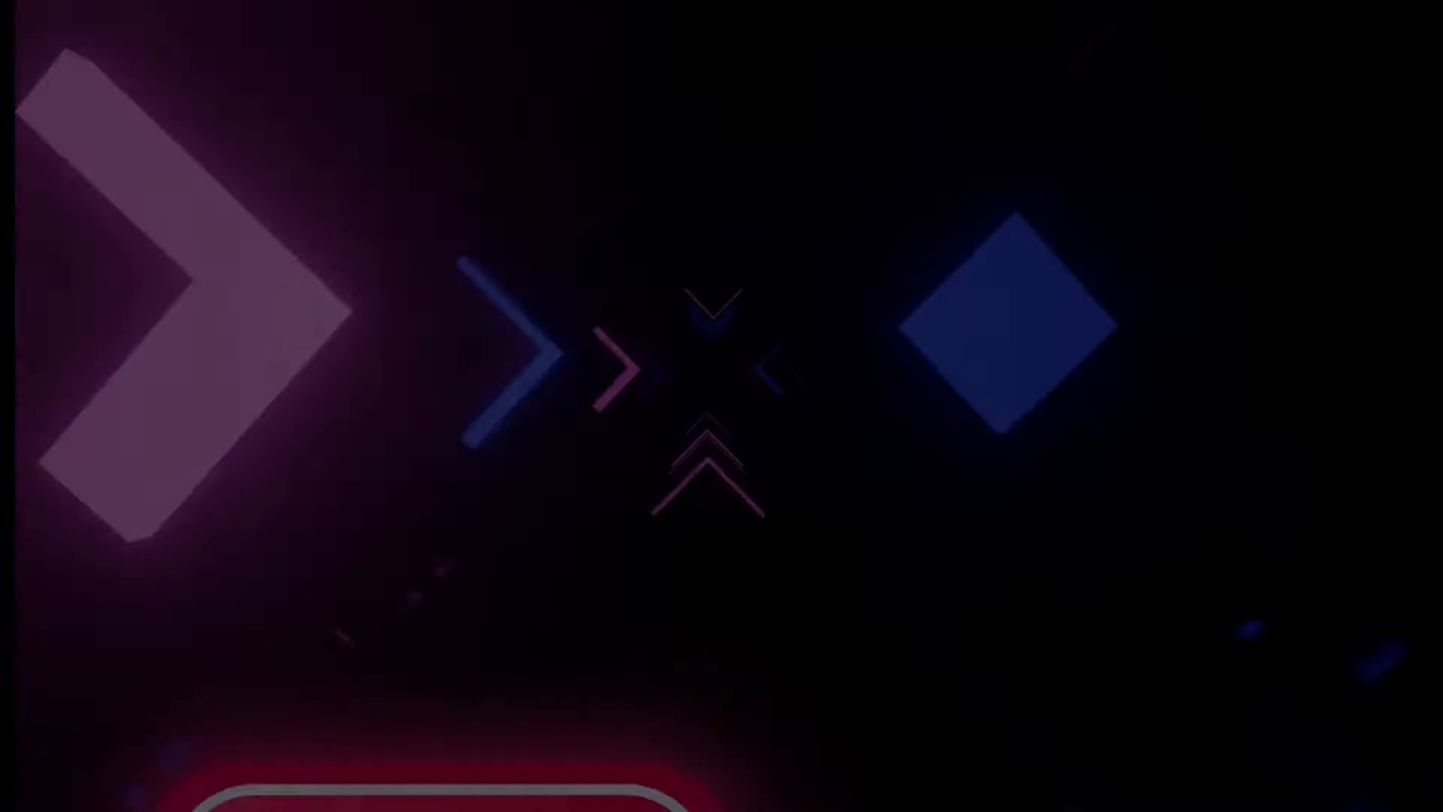